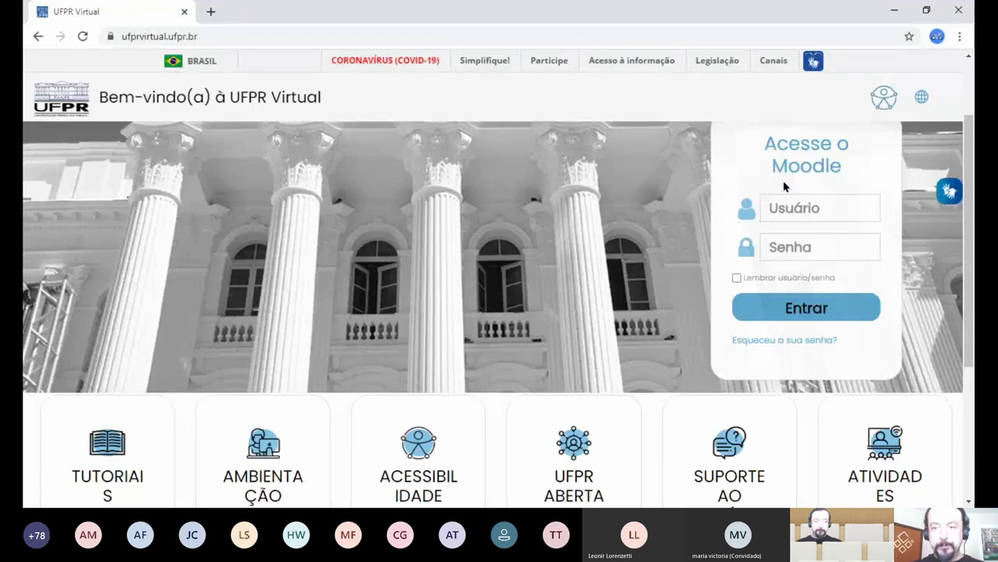
- Log in to Moodle with the username professor and the account password
click(821, 204)
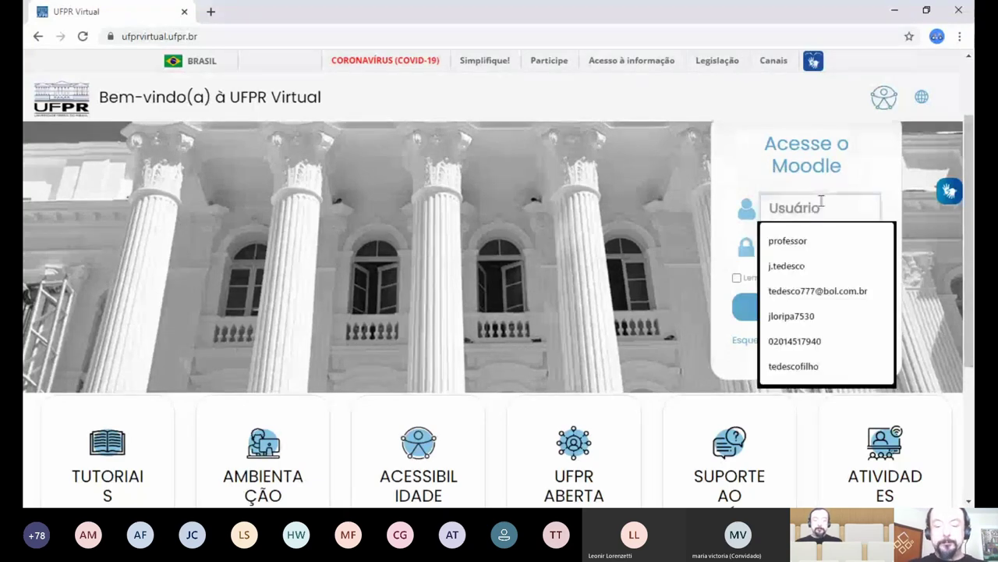
text(professo)
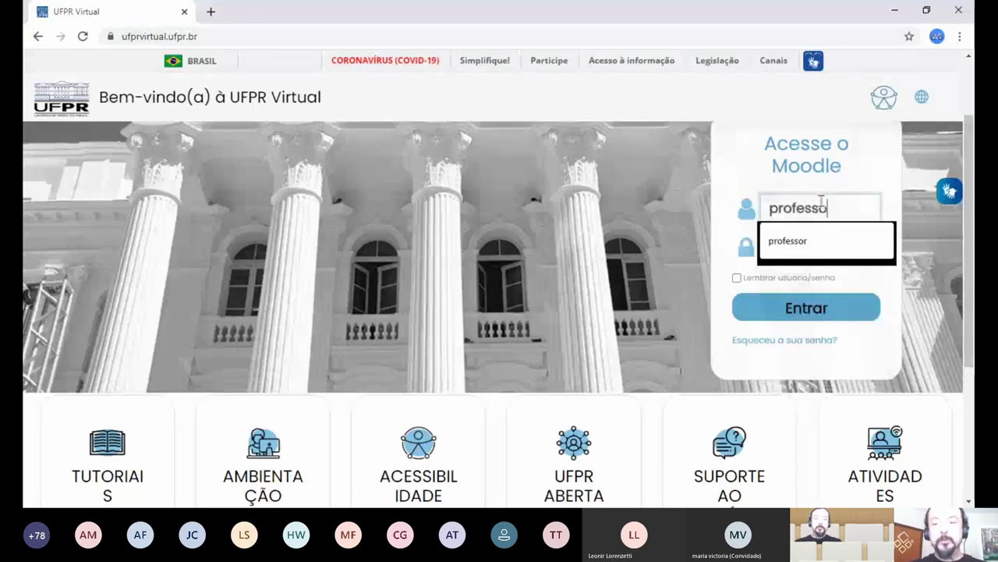
click(806, 247)
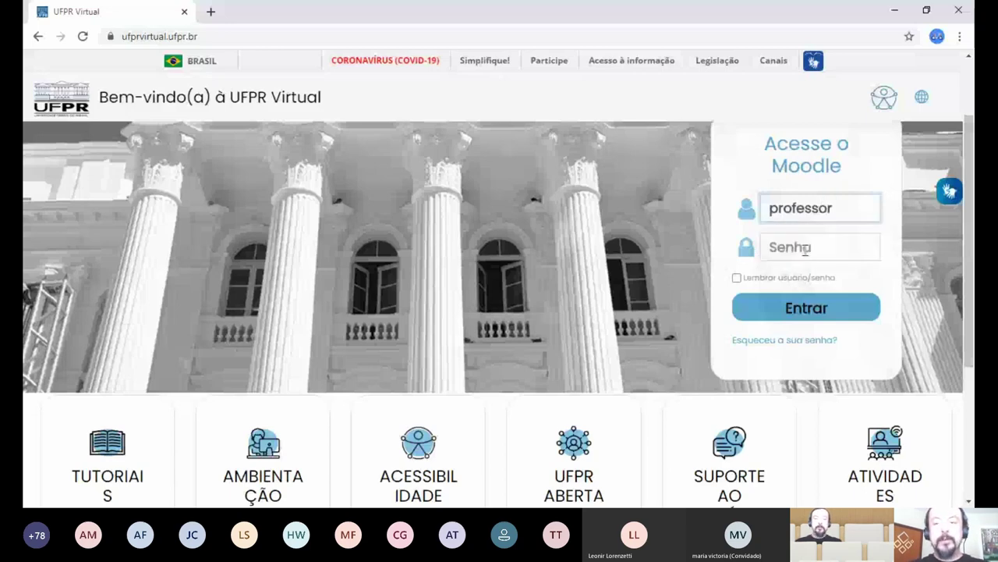
click(805, 247)
text(•••)
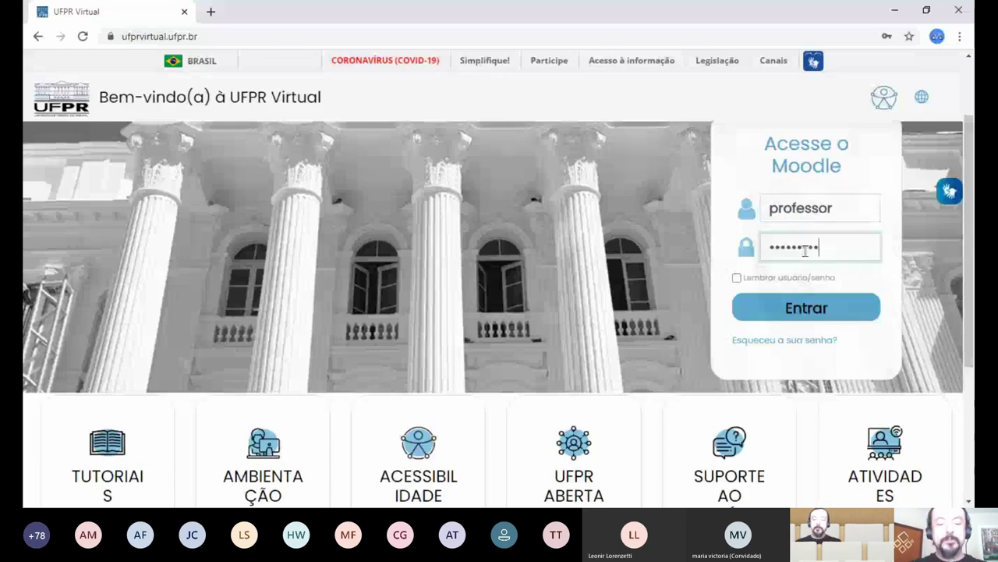
text(•)
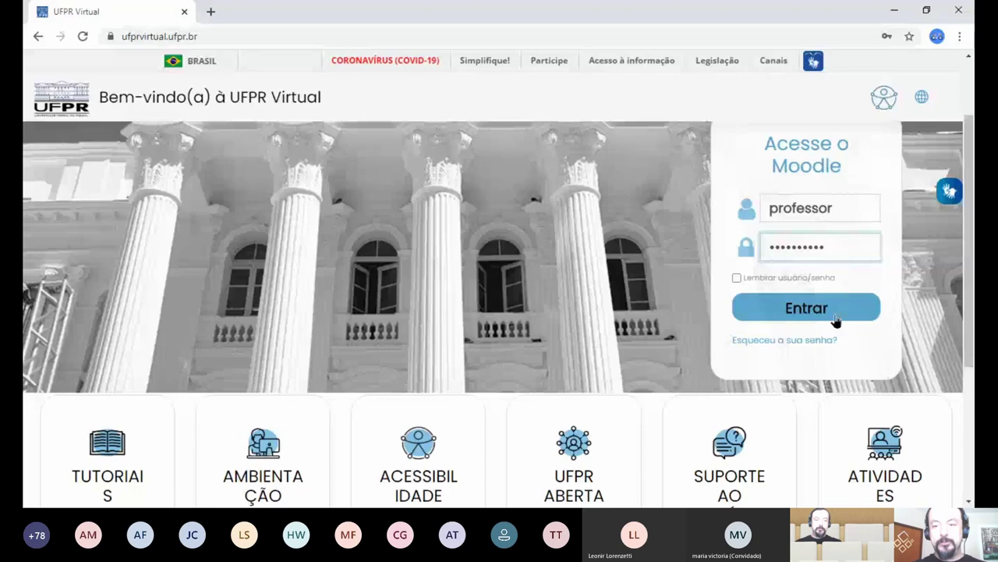
click(834, 319)
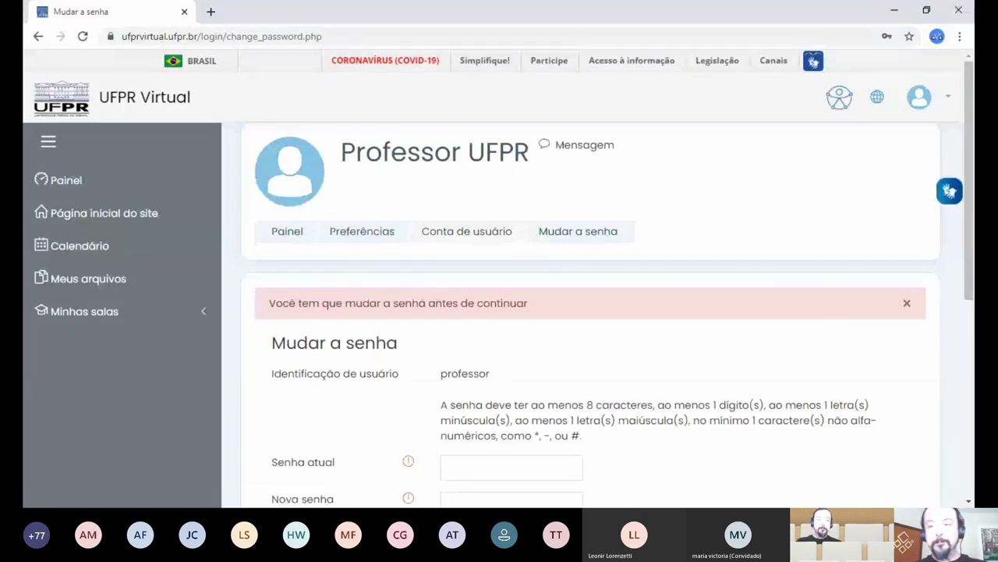
- Review the password rules in the Mudar a senha form and enter the current account password
drag(970, 240, 970, 276)
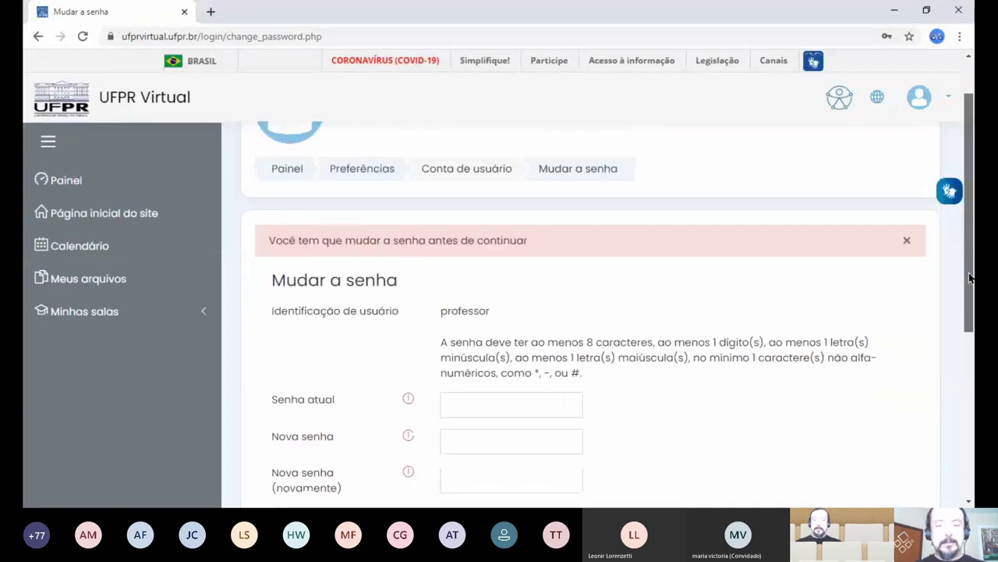
drag(970, 277, 970, 347)
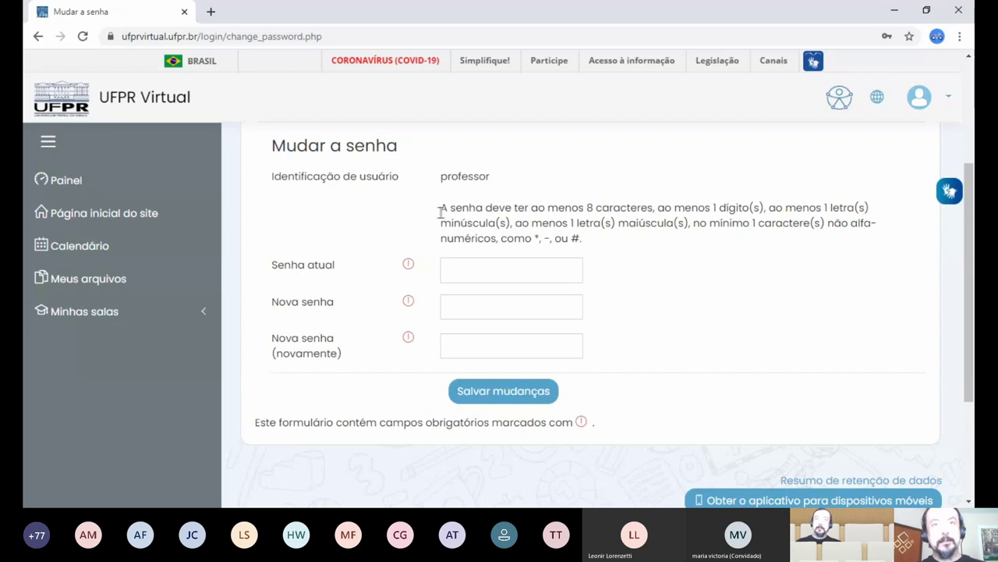
triple_click(441, 209)
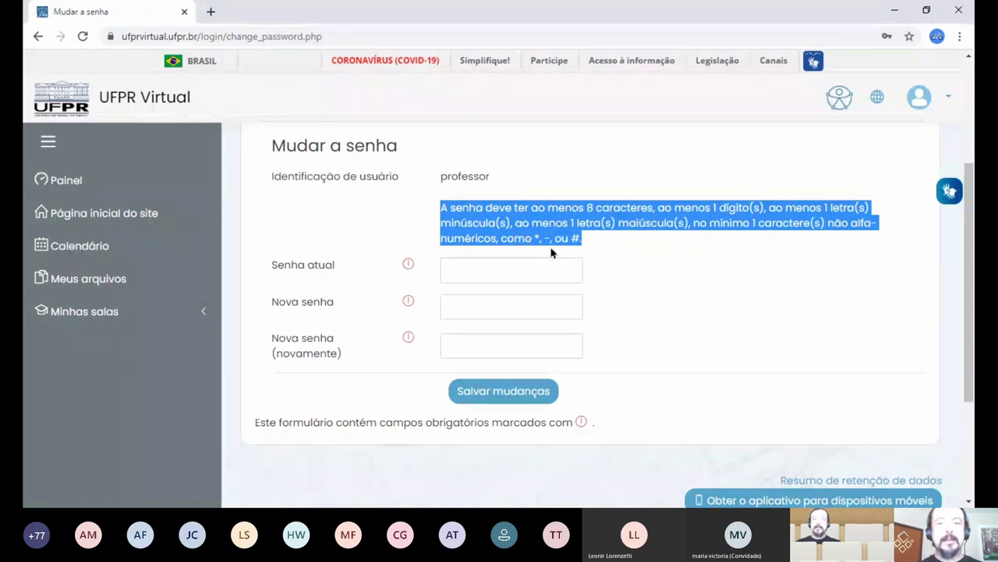
click(491, 263)
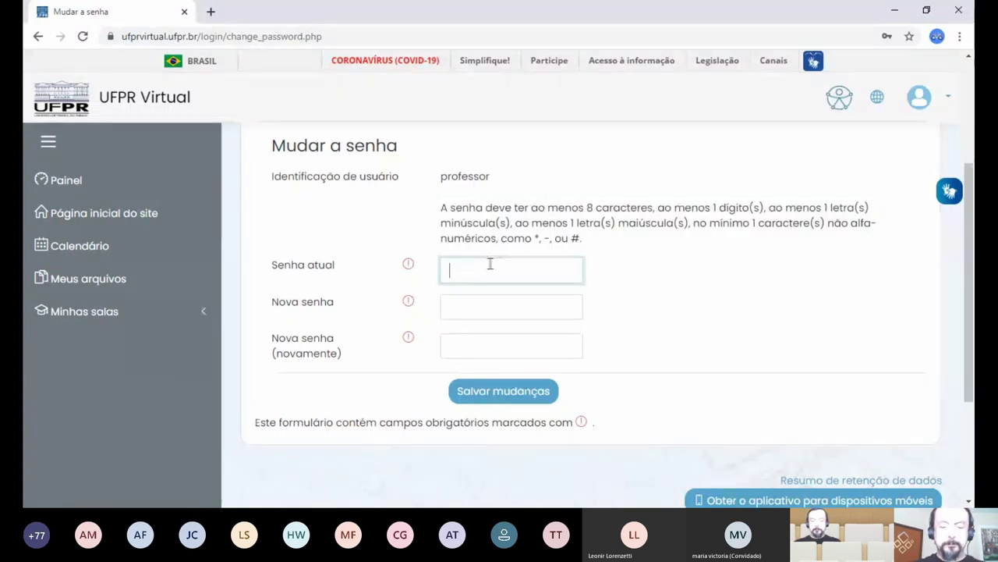
text(***)
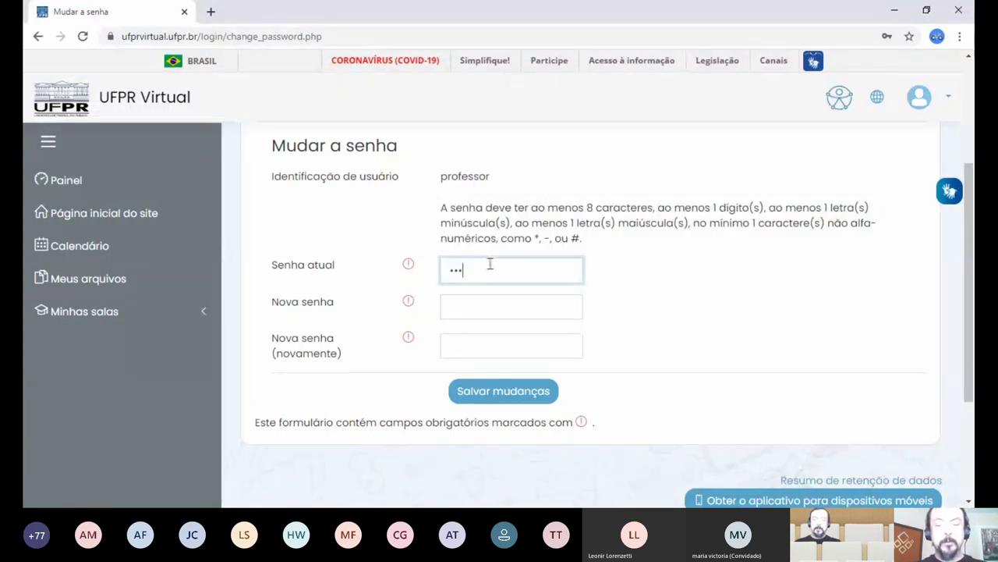
key(BackSpace)
key(BackSpace)
key(BackSpace)
text(**********)
- Enter the new password and its repetition, save the password change and continue to the dashboard
click(458, 308)
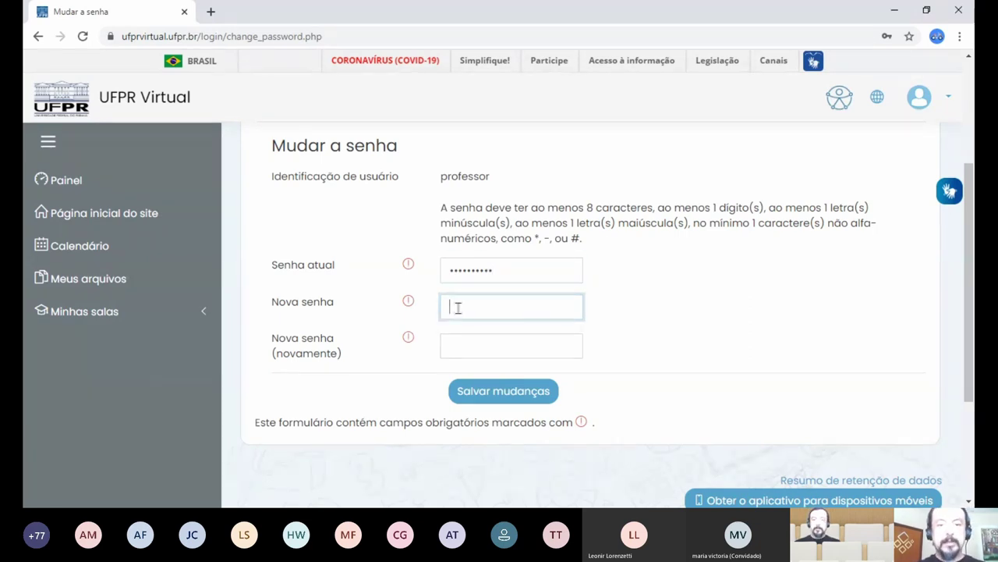
text(***)
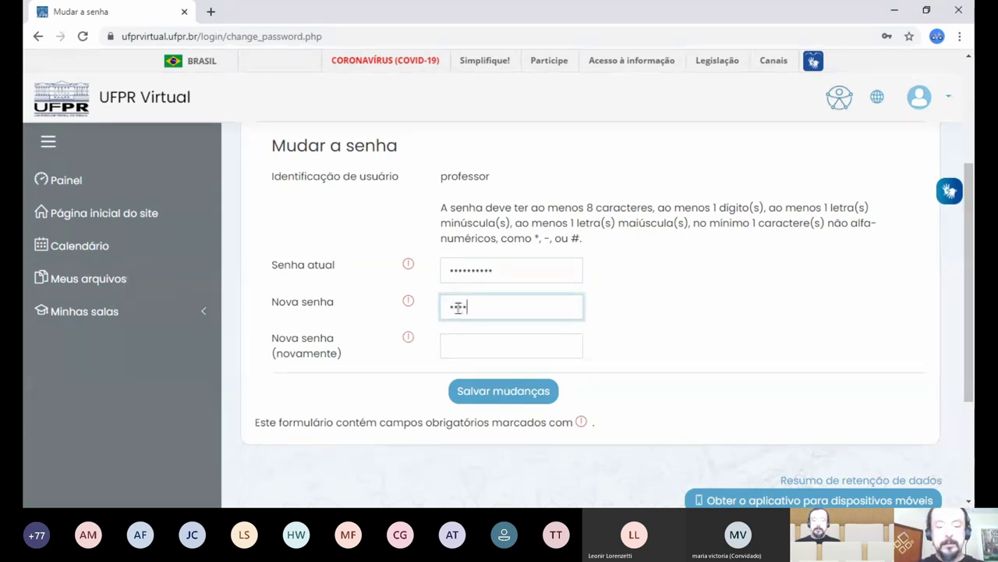
text(******)
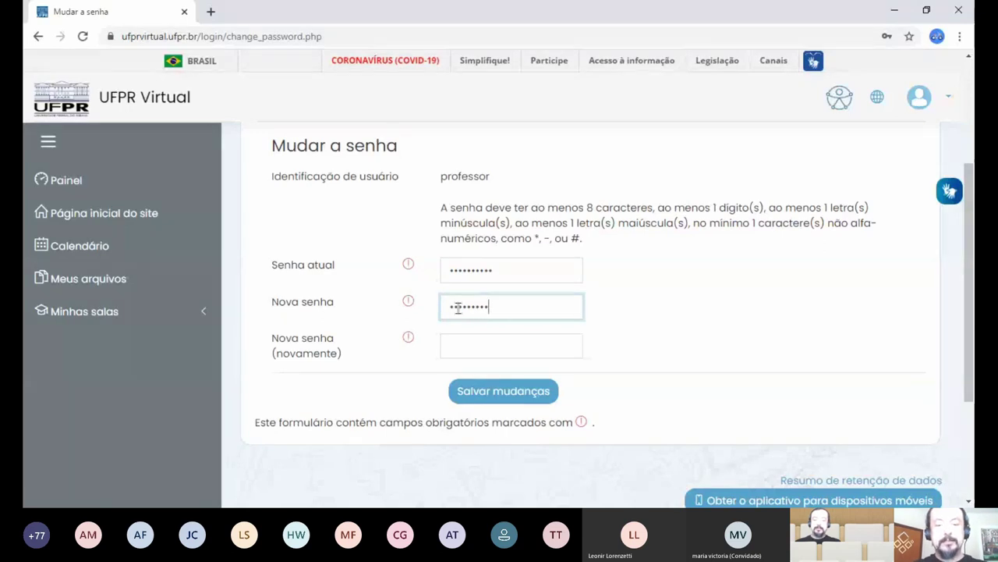
click(479, 347)
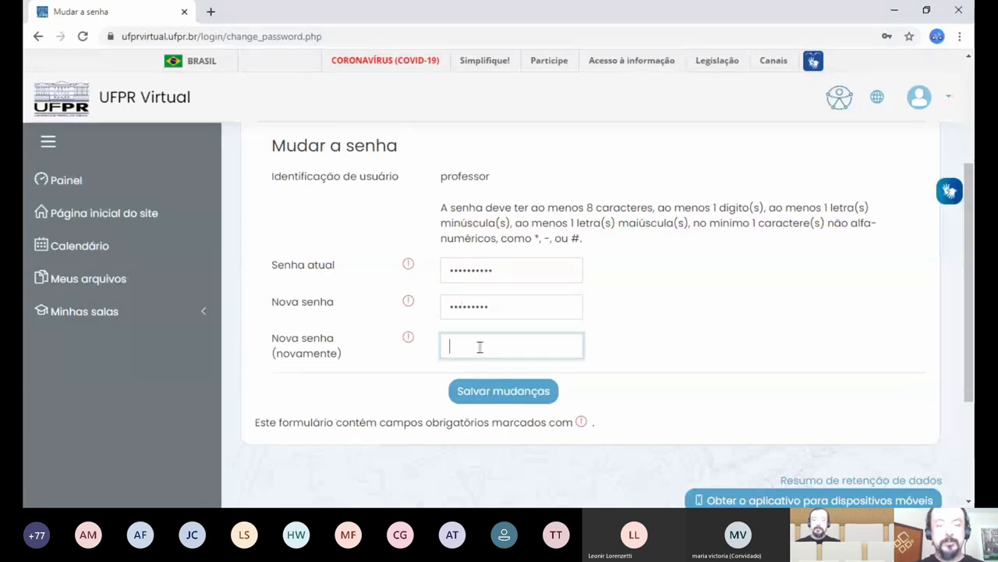
text(****)
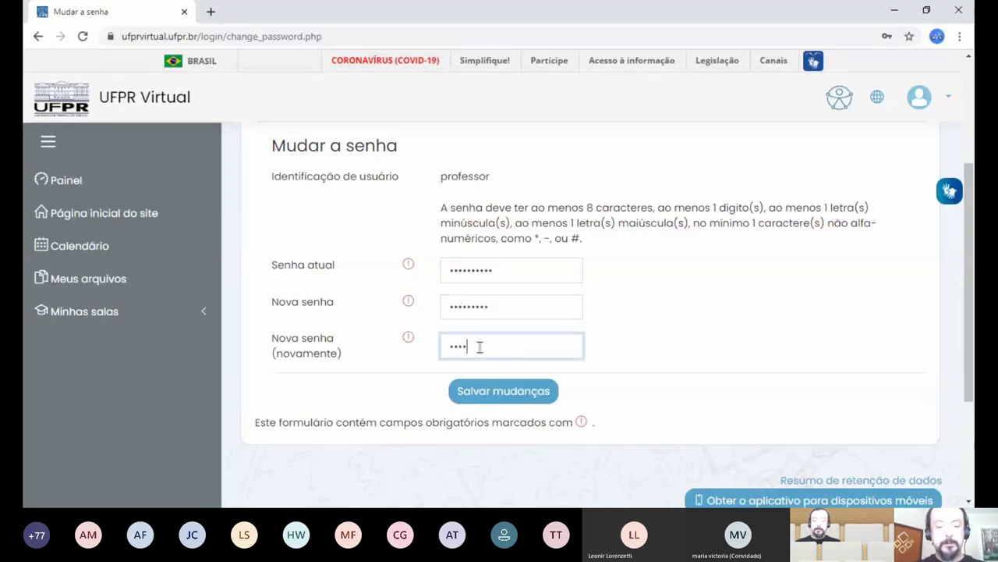
text(*****)
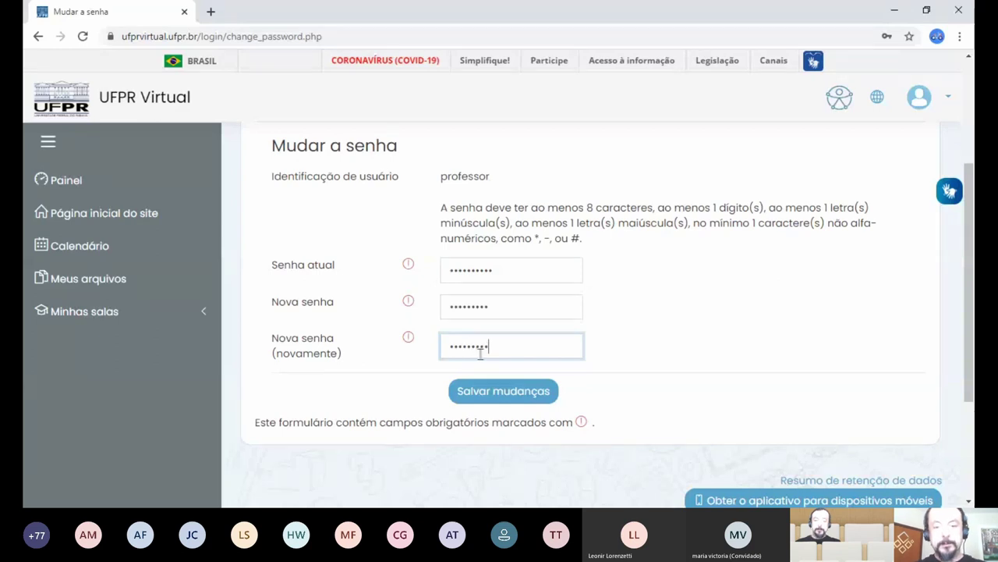
click(491, 394)
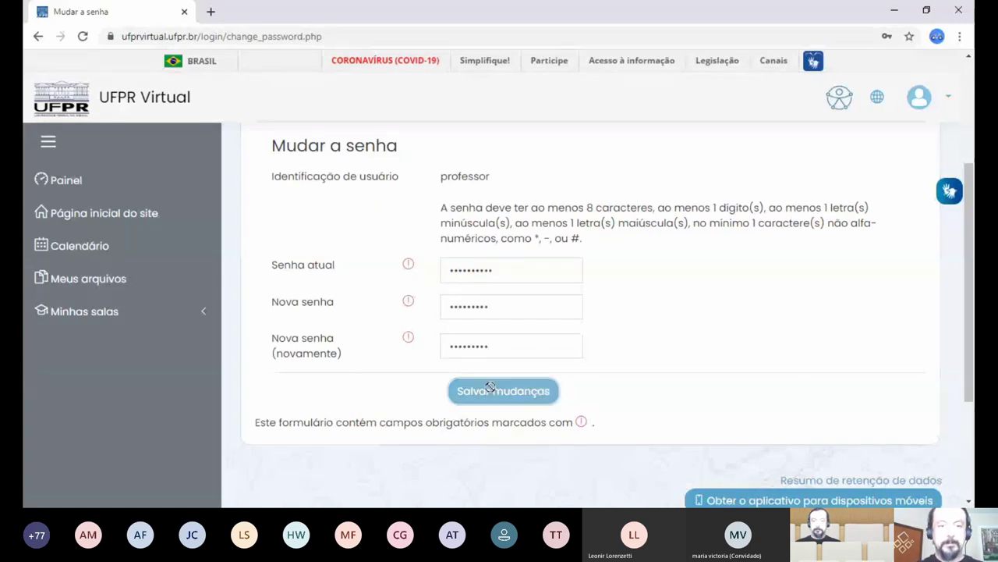
drag(255, 306, 376, 314)
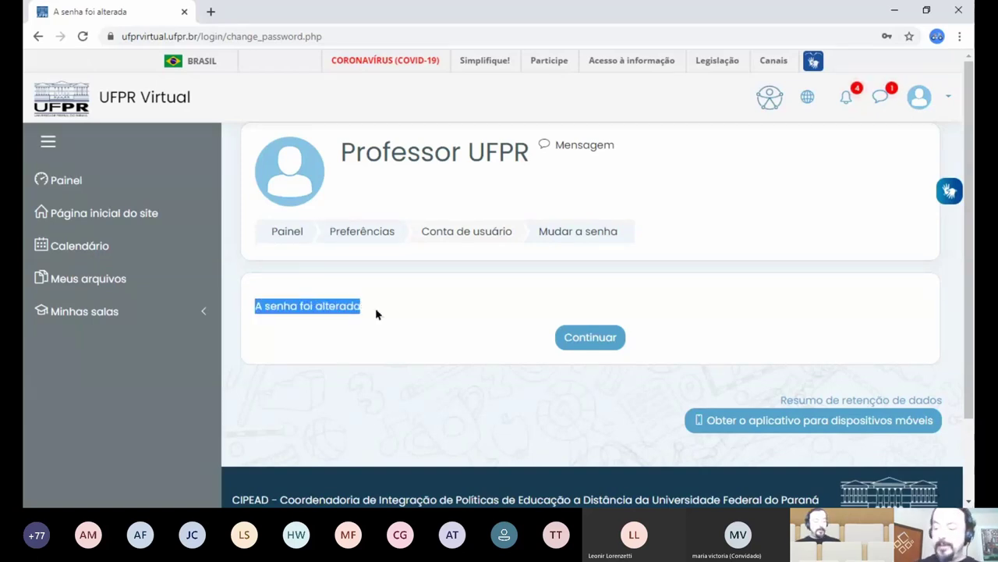
click(584, 337)
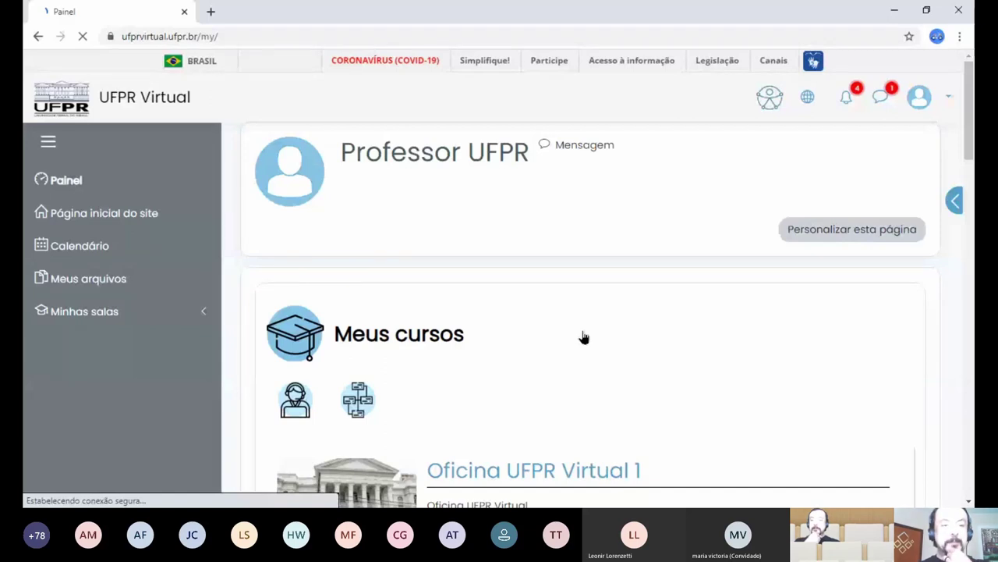
- Collapse and re-expand the side navigation, and look through the course list under Meus cursos
click(48, 142)
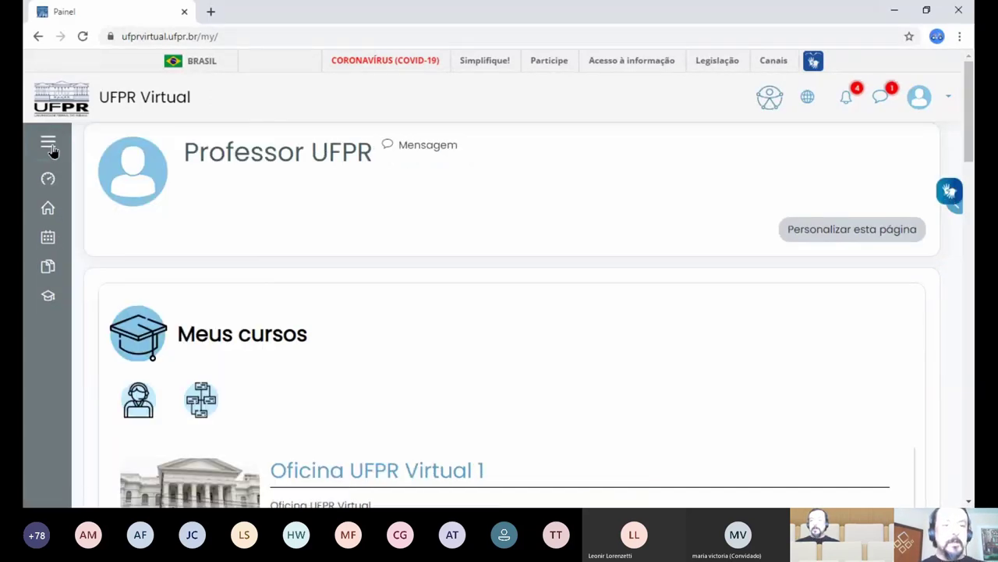
click(49, 143)
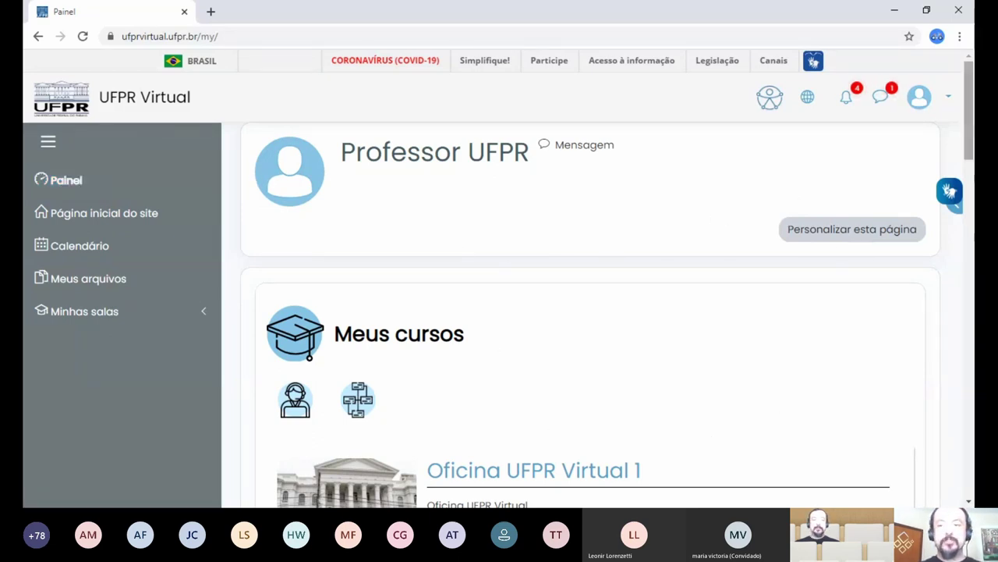
scroll(756, 435, down, 1)
scroll(593, 312, down, 5)
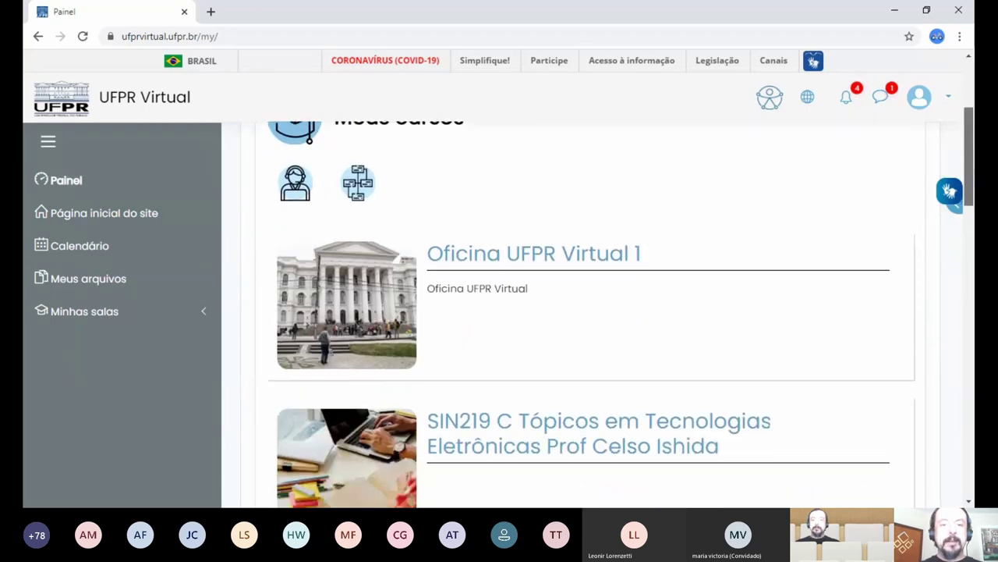
scroll(593, 312, down, 3)
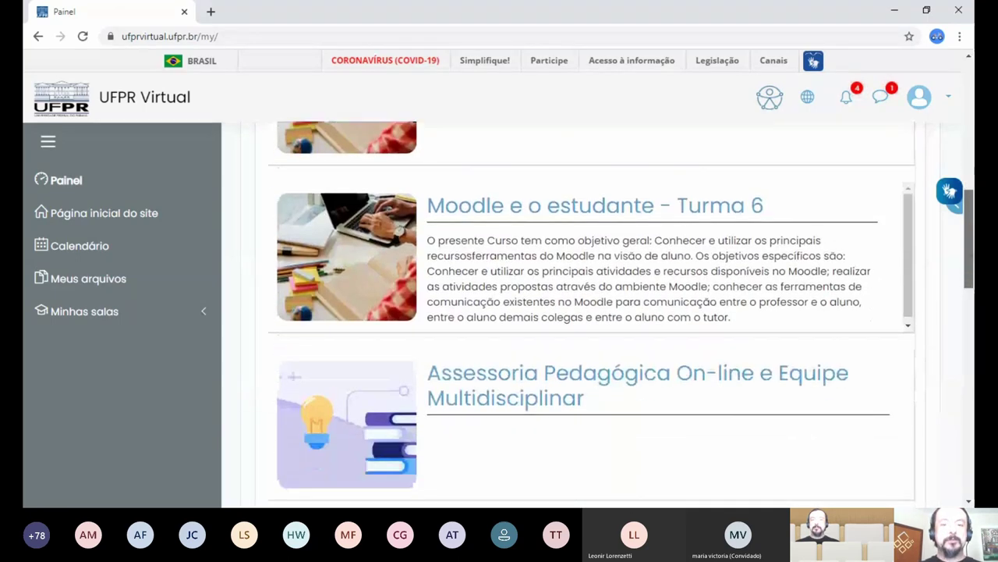
scroll(593, 312, down, 5)
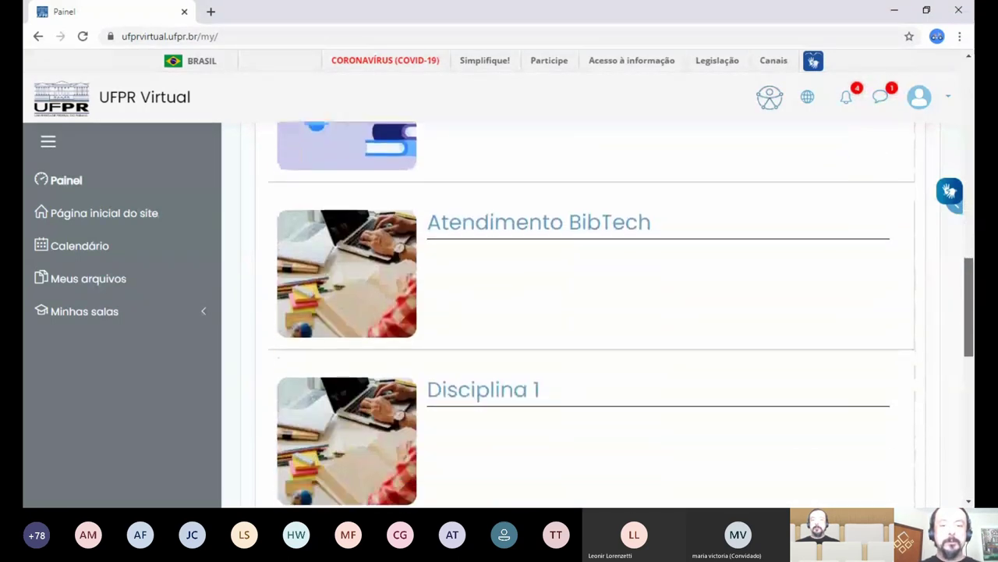
scroll(593, 312, up, 2)
scroll(592, 312, up, 15)
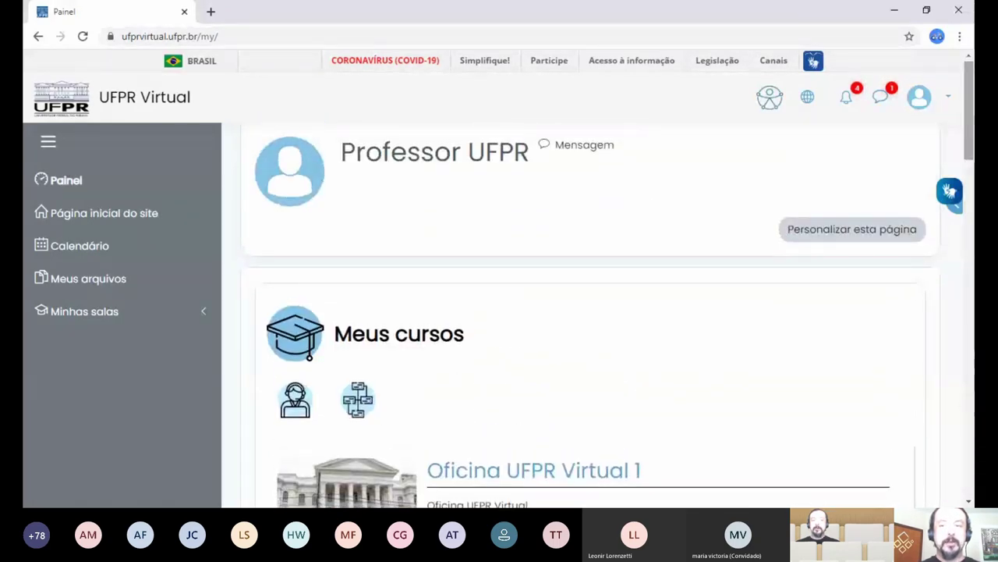
scroll(972, 191, down, 4)
drag(972, 192, 972, 137)
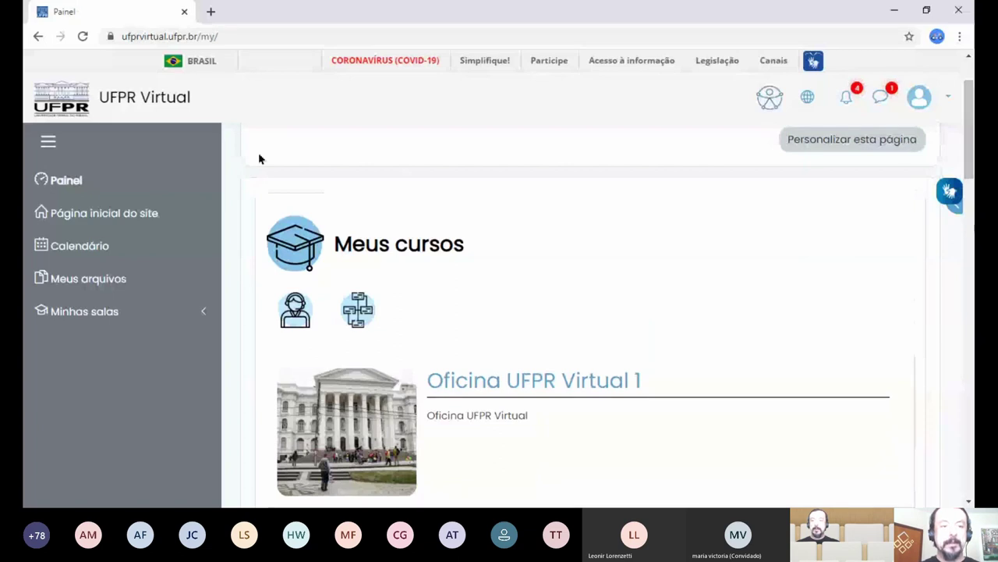
- Open the site home page, collapse the side navigation and view the resource links from Tutoriais to Atividades Formativas
click(112, 218)
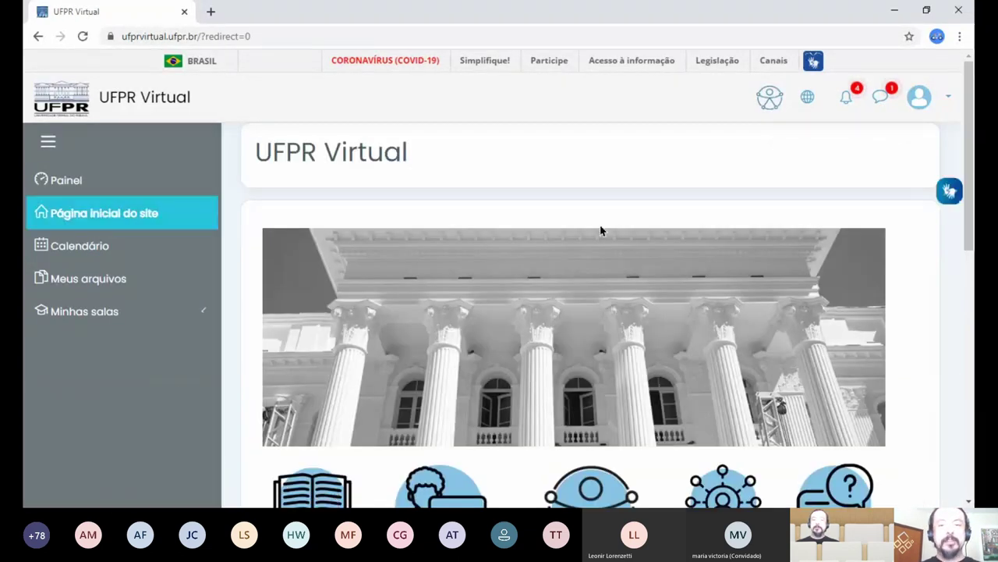
click(47, 146)
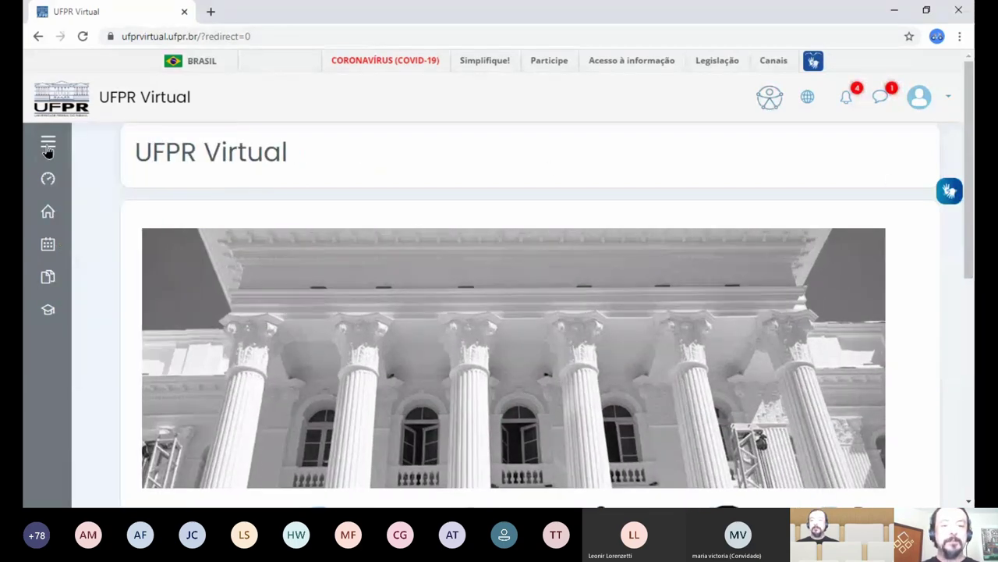
scroll(949, 157, down, 2)
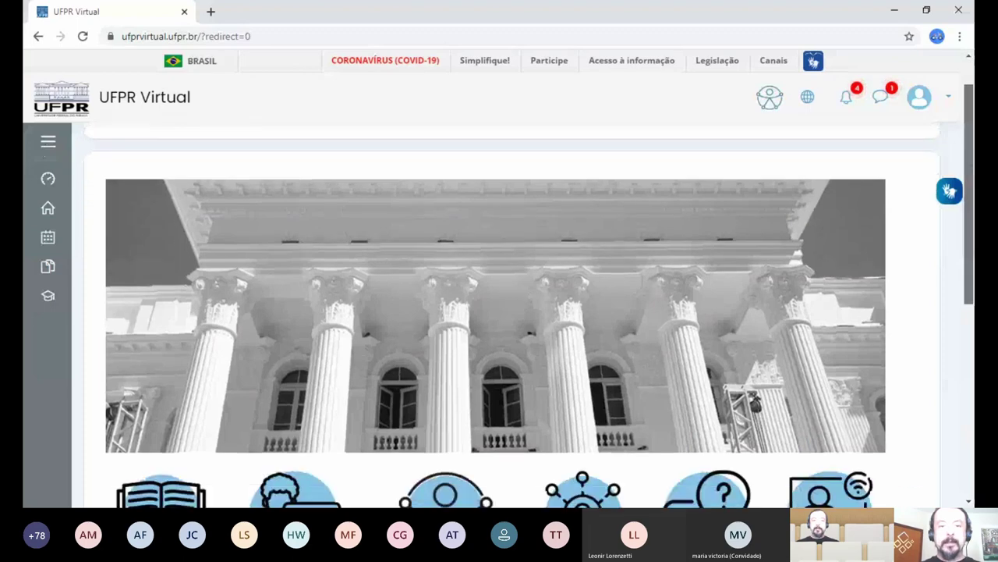
scroll(499, 312, down, 2)
scroll(499, 312, down, 1)
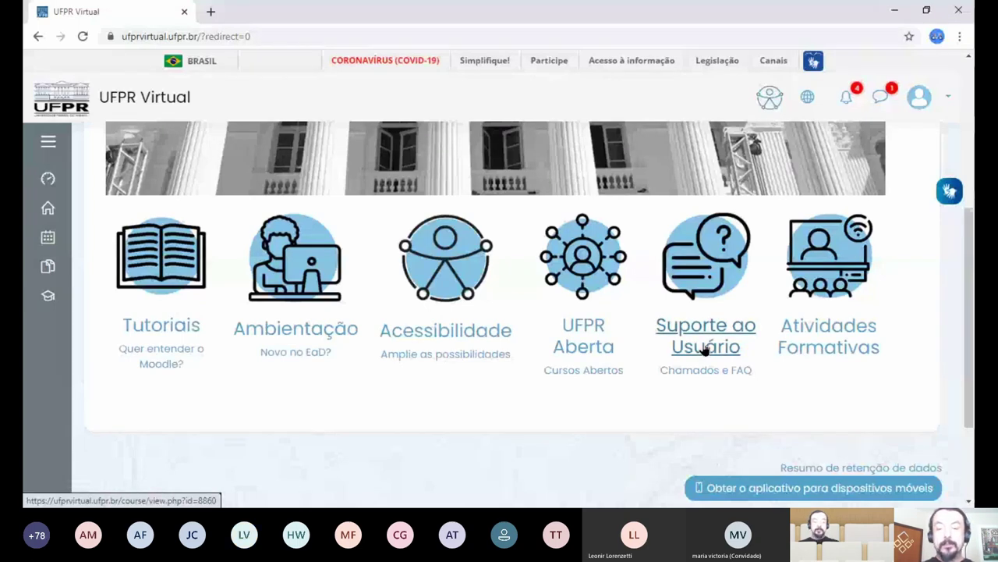
- Expand the side navigation, open the Calendário page and view the August 2020 month
click(48, 145)
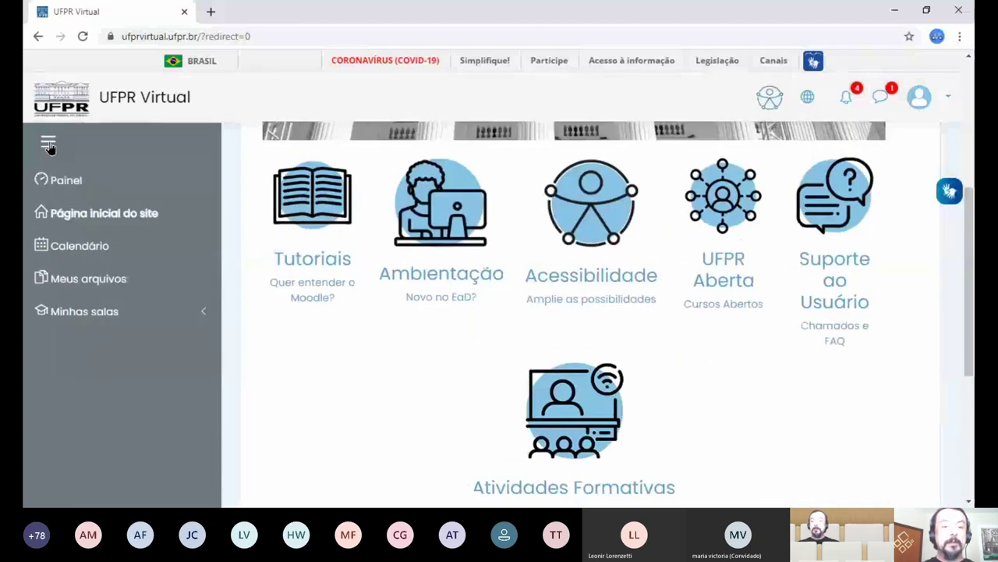
click(87, 248)
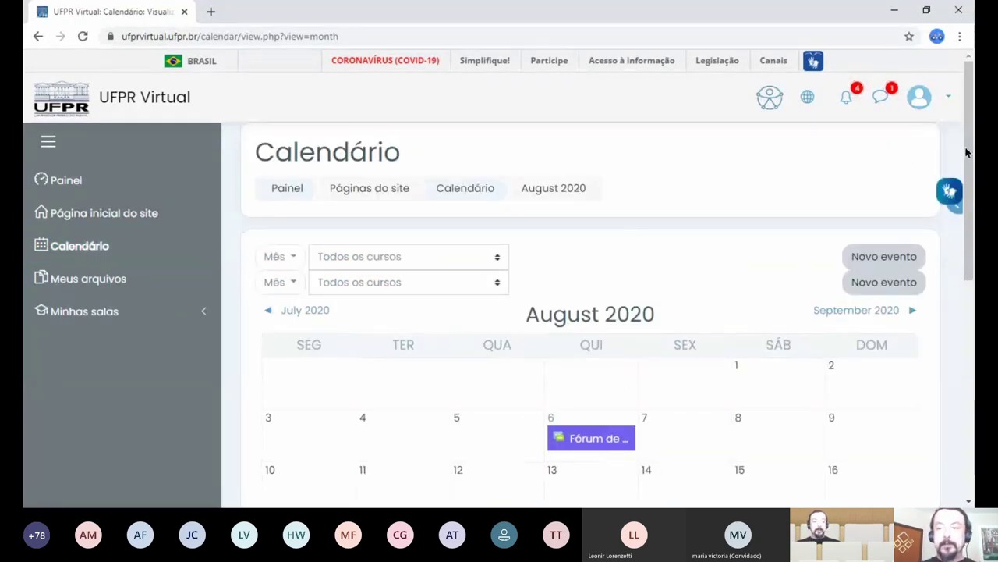
drag(969, 154, 972, 219)
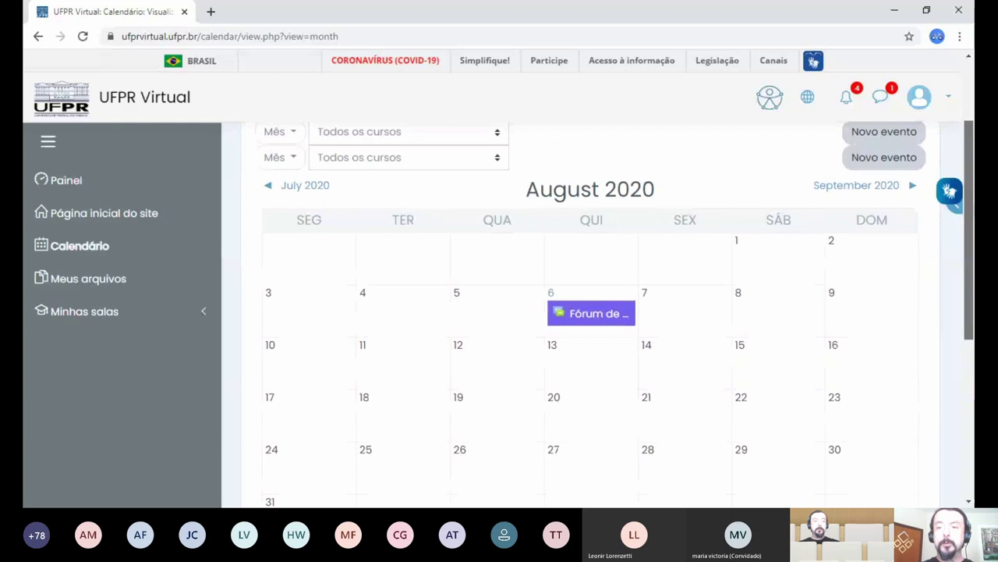
scroll(890, 194, up, 2)
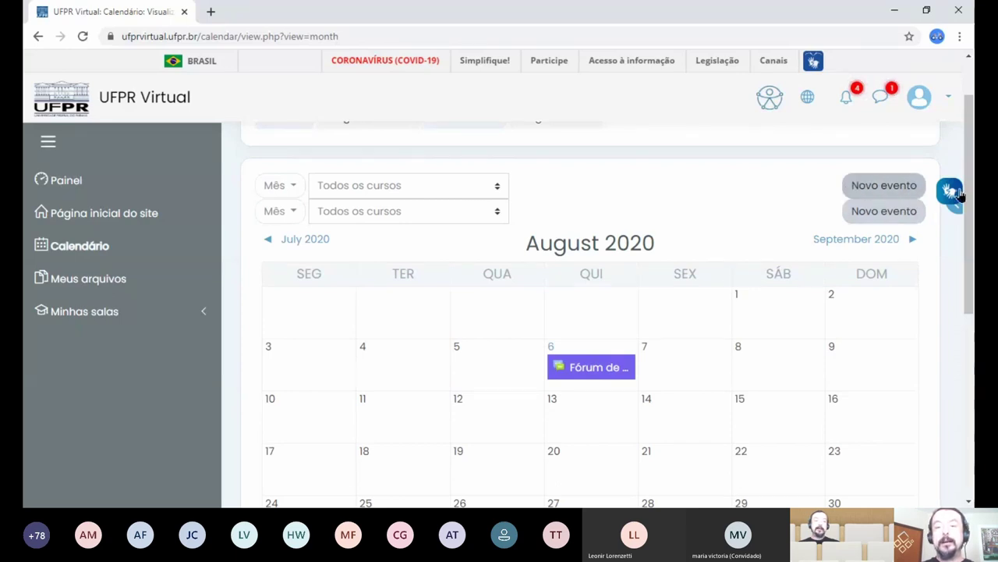
- Open the new event form for 21 August 2020 from the calendar grid, check the Nome do evento field and close it without saving
drag(973, 206, 905, 261)
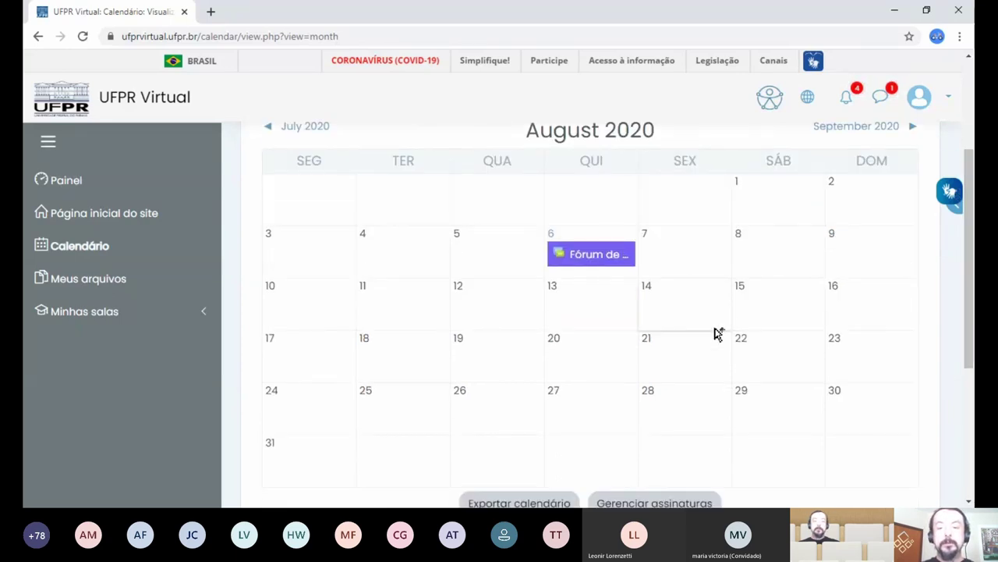
click(683, 376)
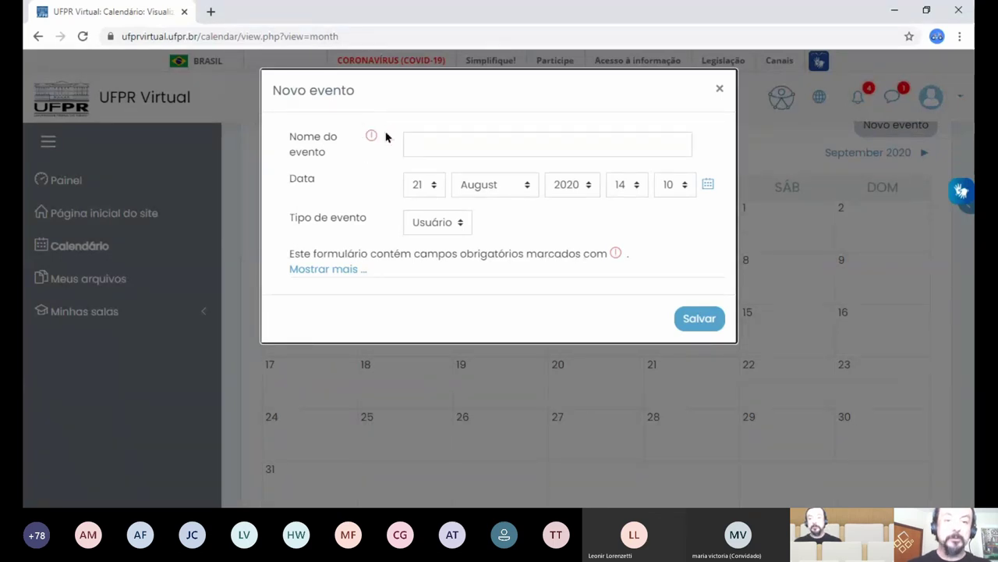
click(434, 142)
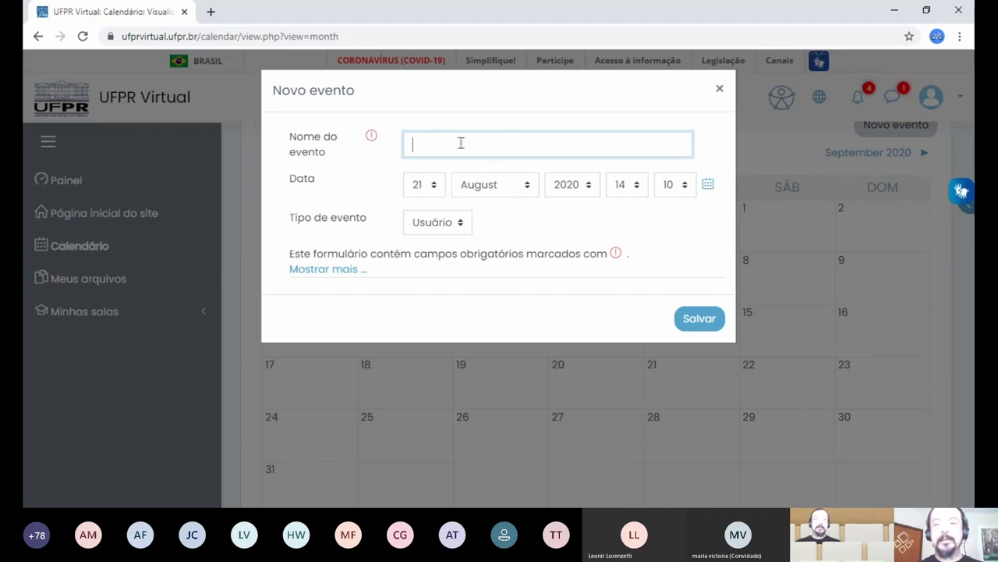
click(719, 90)
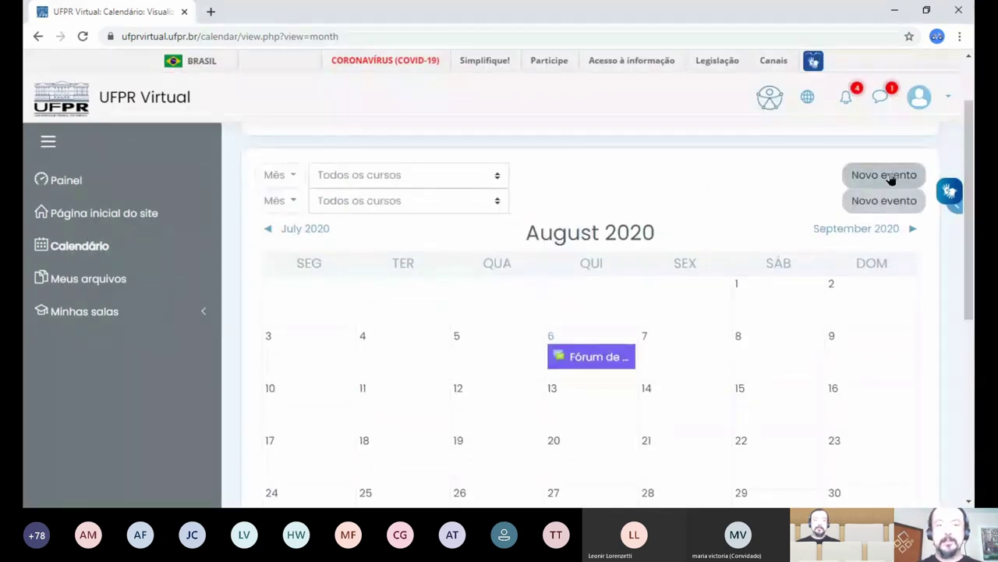
- Open the form for a new event above the month grid, check its day selector and close it without saving
click(889, 177)
click(431, 189)
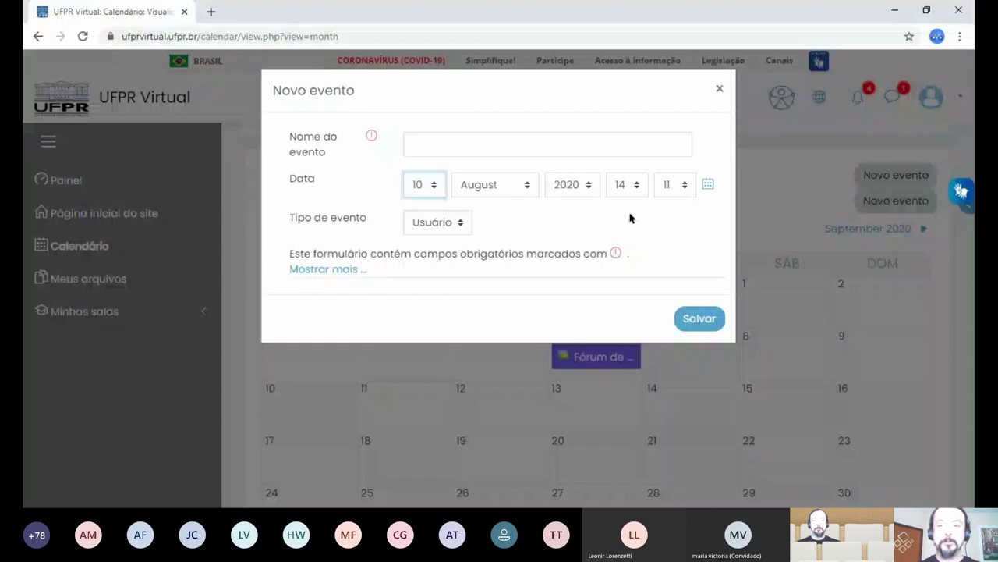
key(Escape)
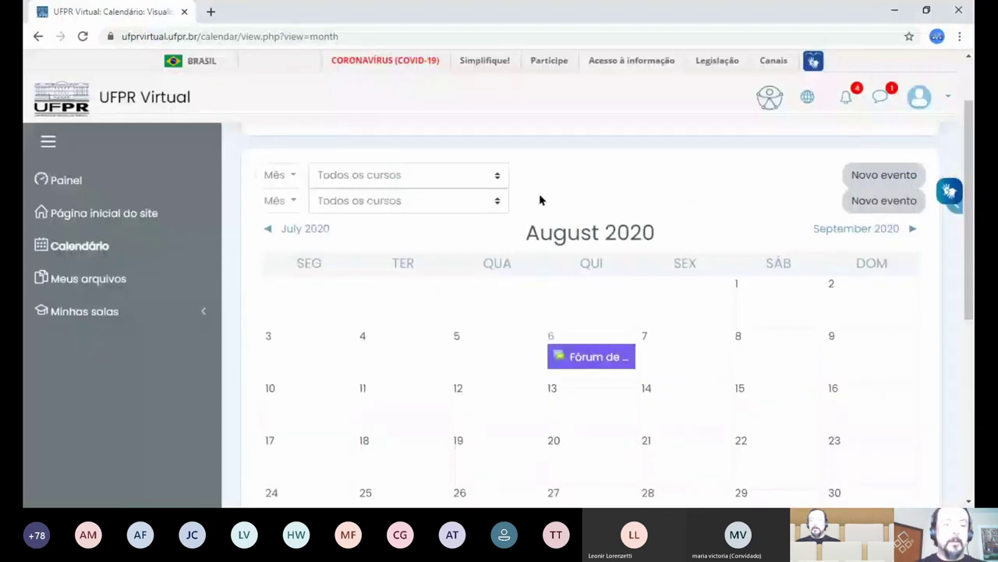
- Open Meus arquivos, view the file picker's Enviar um arquivo and Arquivos recentes options, and close the picker without adding a file
click(106, 286)
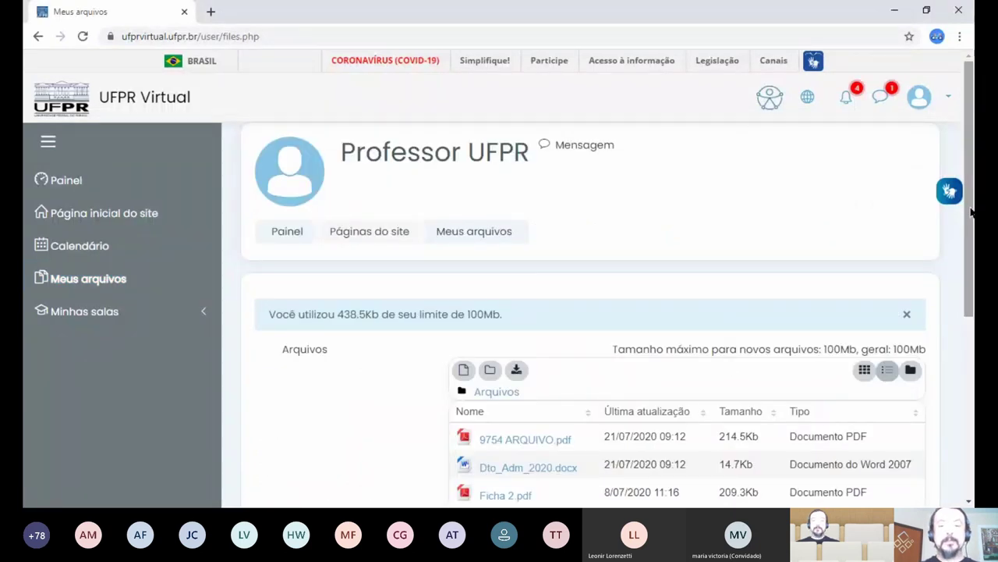
drag(971, 212, 967, 291)
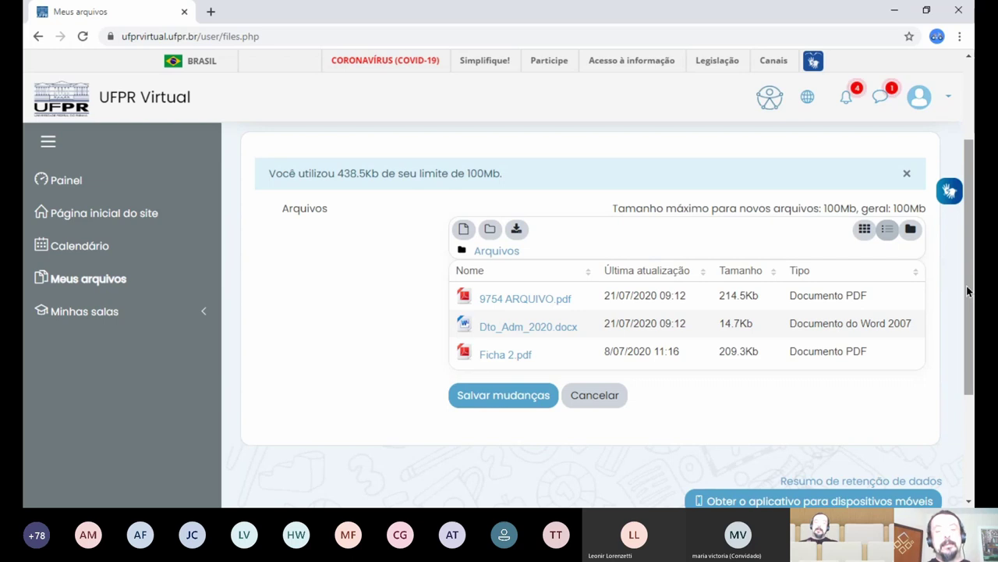
click(463, 231)
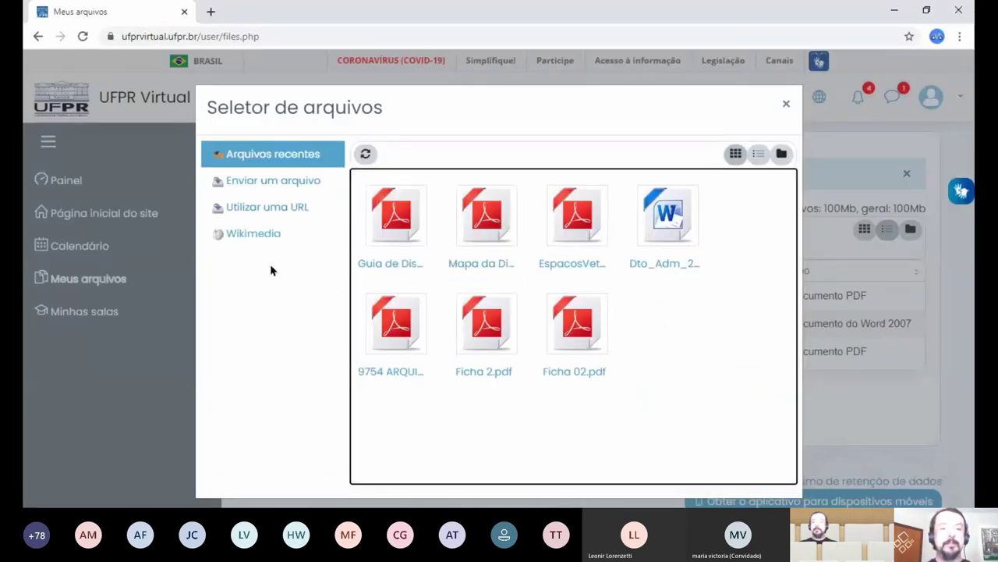
click(273, 188)
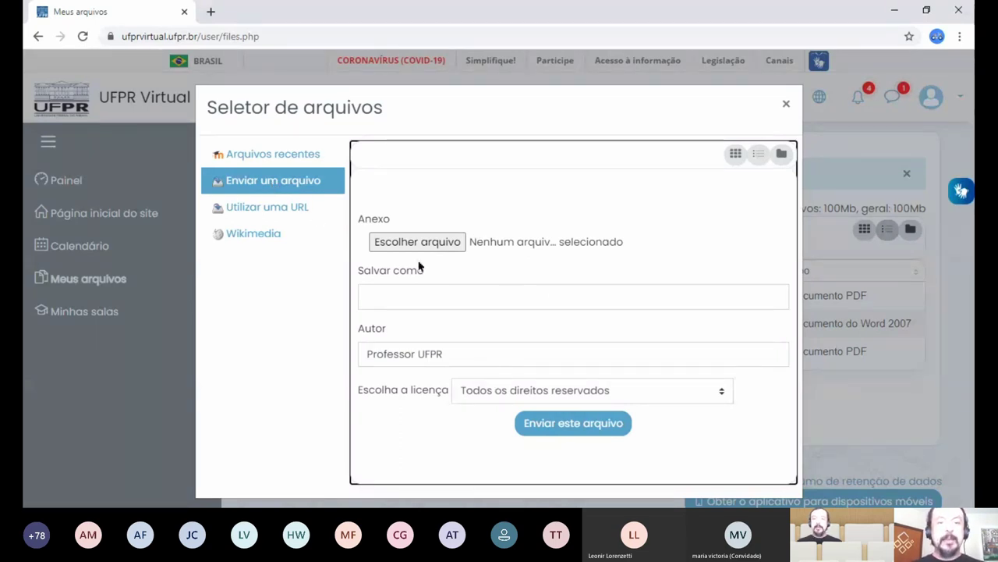
click(274, 157)
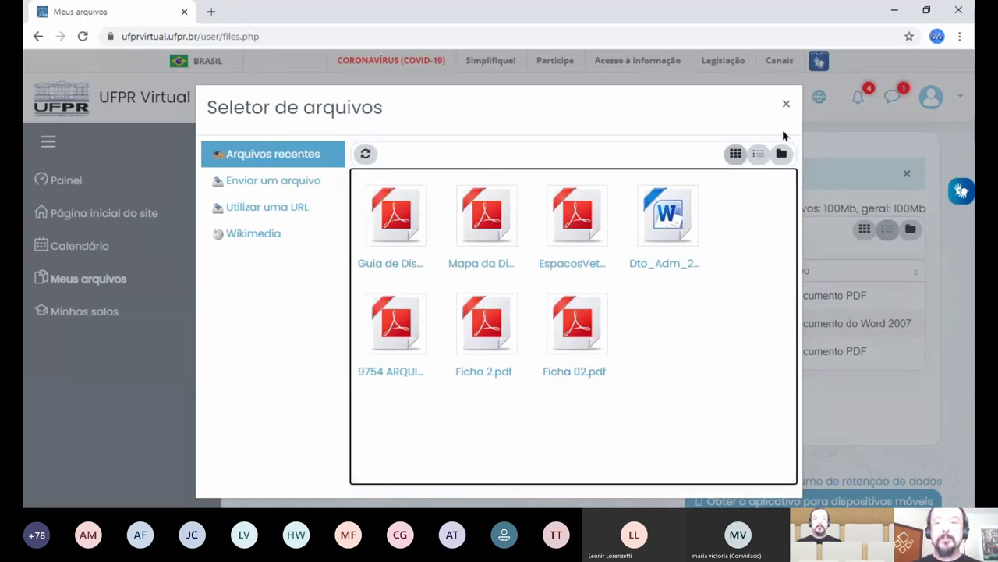
click(784, 104)
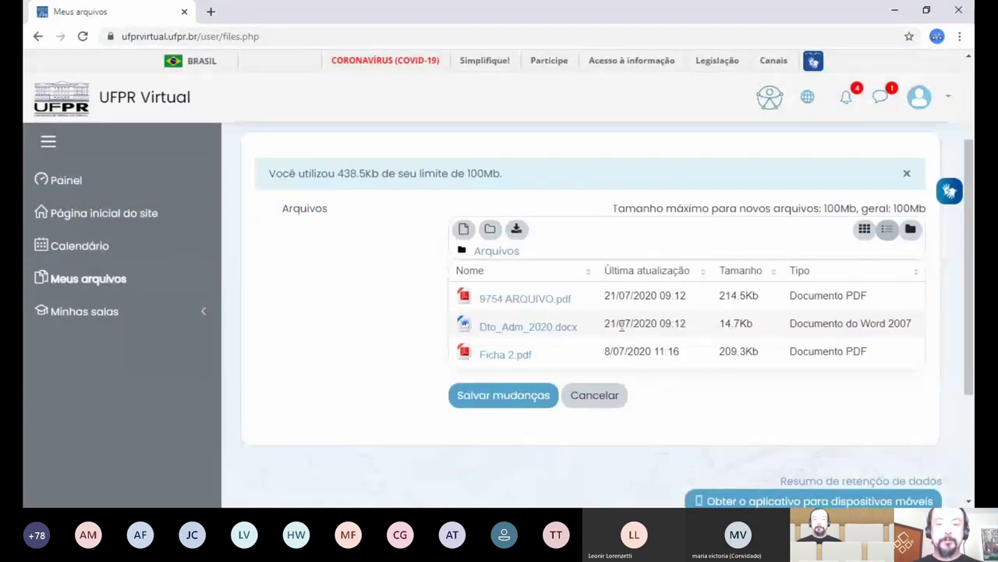
- Return to the Painel page, view the available interface languages and close the list without changing the language
click(66, 182)
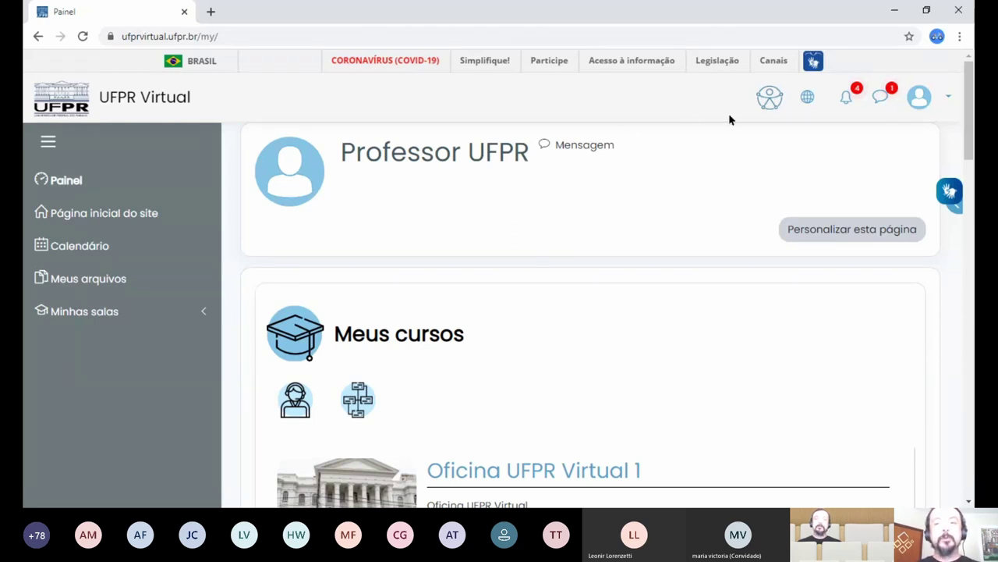
click(809, 102)
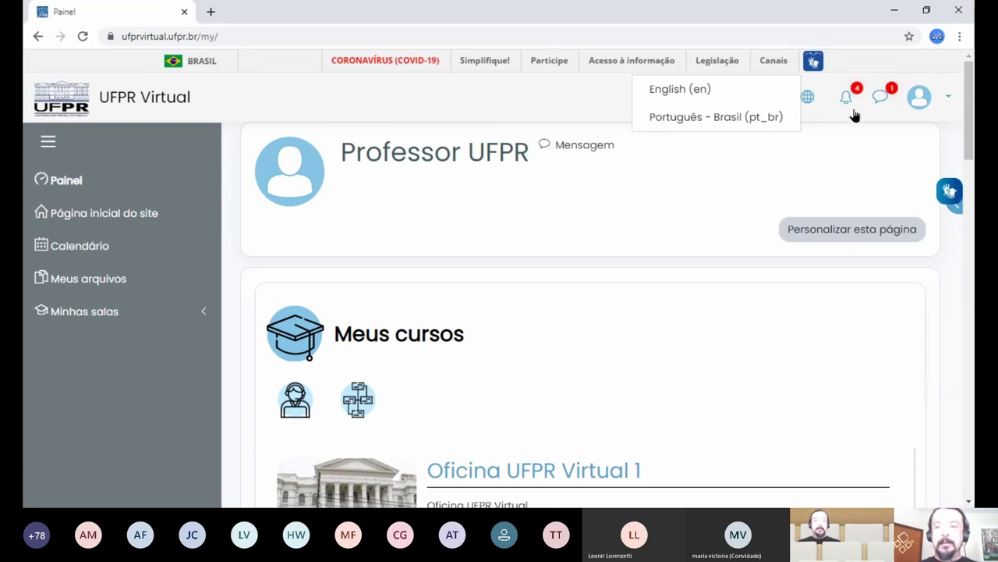
click(562, 116)
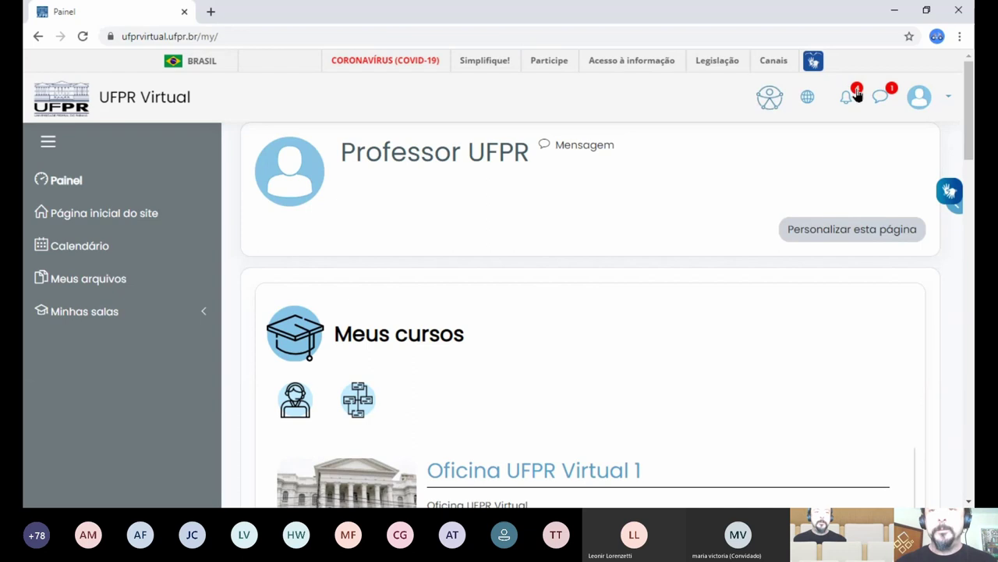
- View the notifications, the message conversations and the user account options in turn, closing each one
click(846, 108)
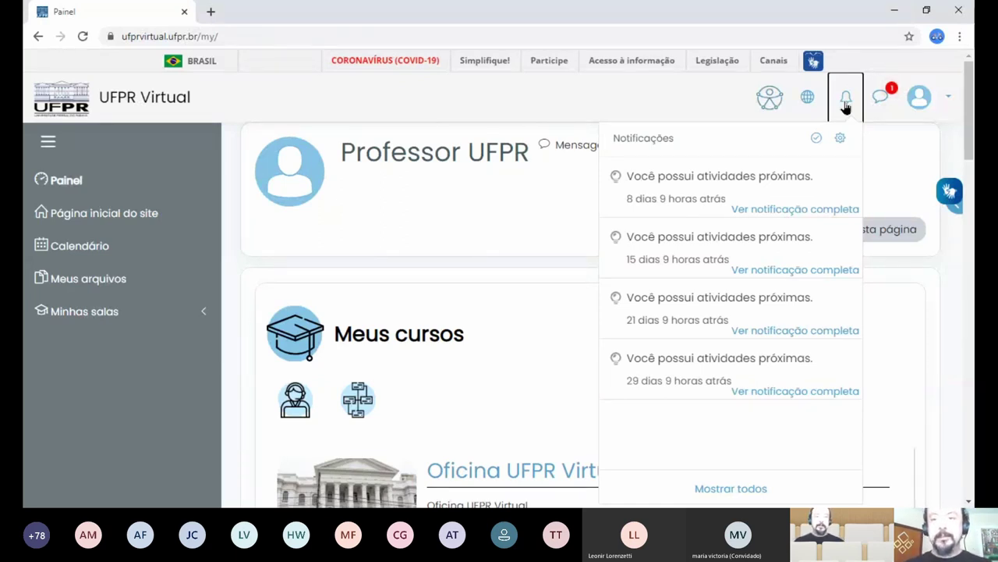
click(847, 106)
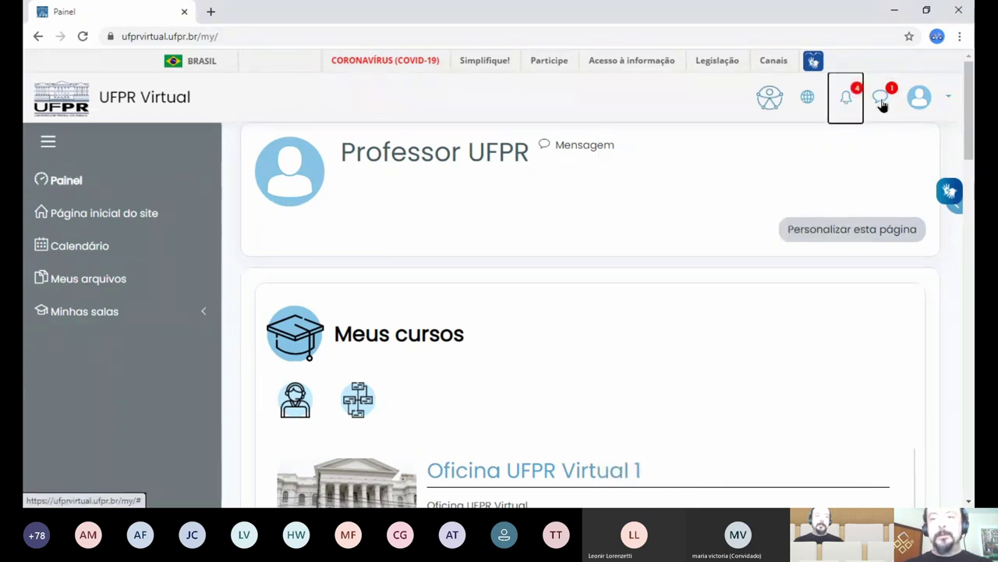
click(883, 100)
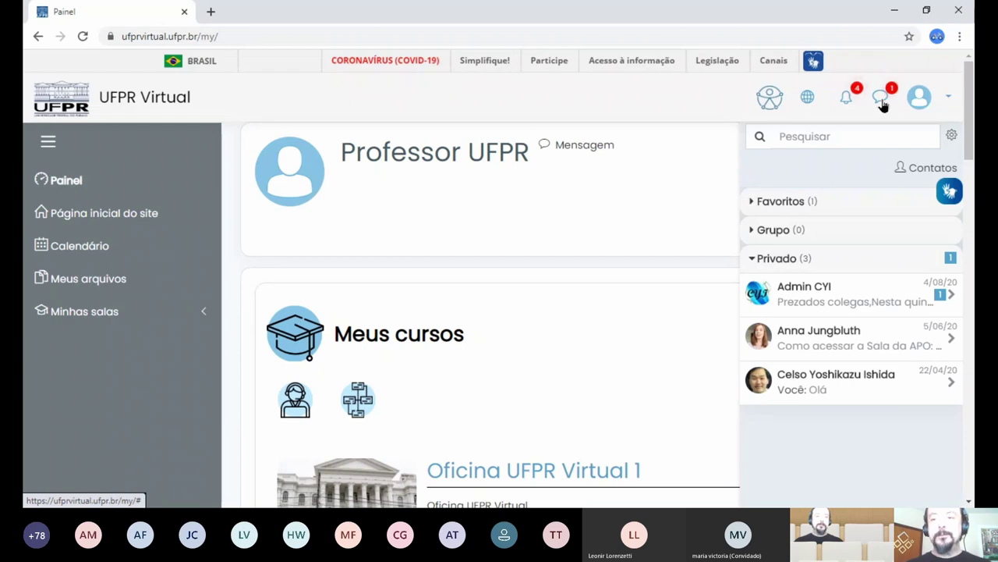
click(883, 103)
click(948, 98)
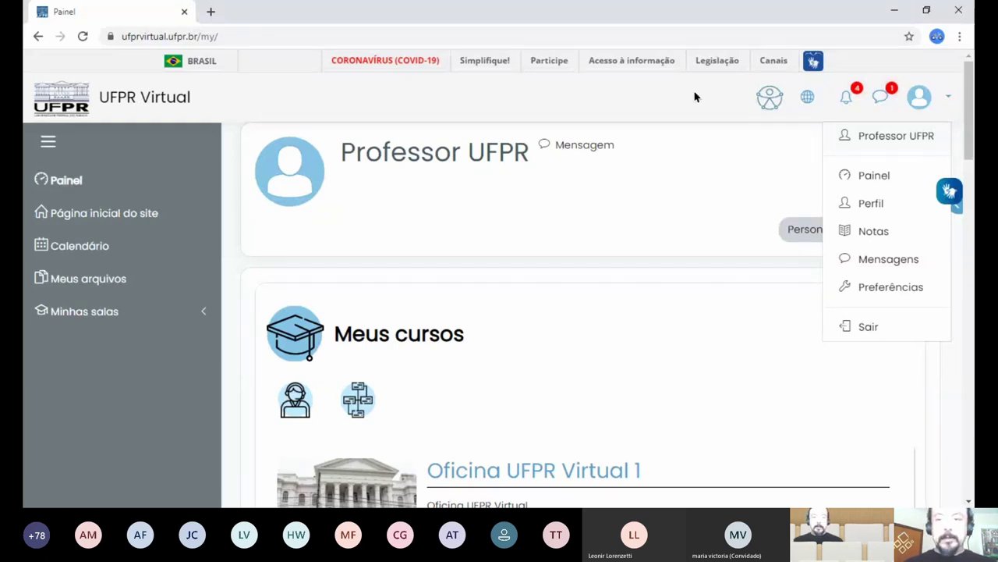
key(Escape)
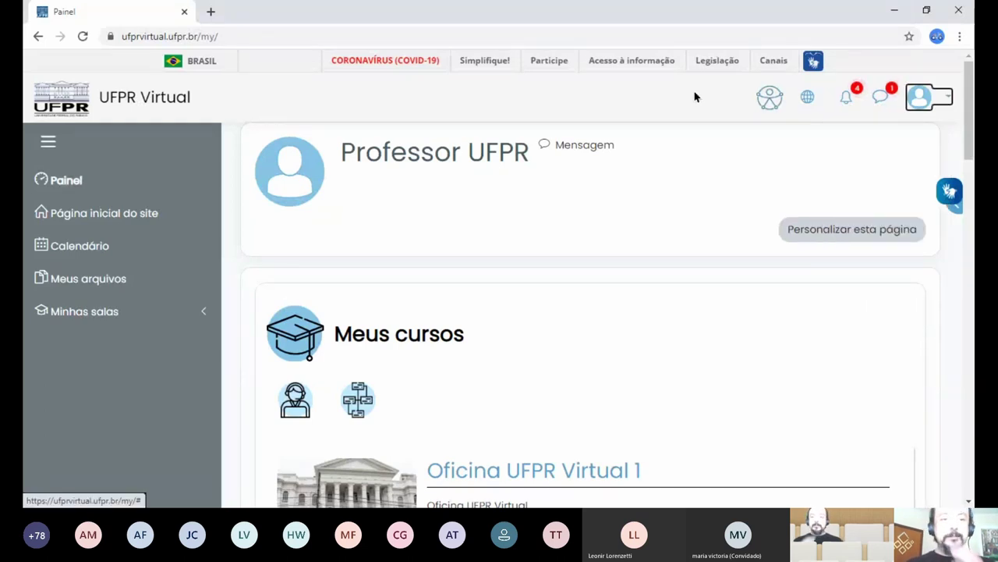
- Collapse the side navigation, open the Oficina UFPR Virtual 1 course and dismiss the Preferência dos dados notice
click(47, 145)
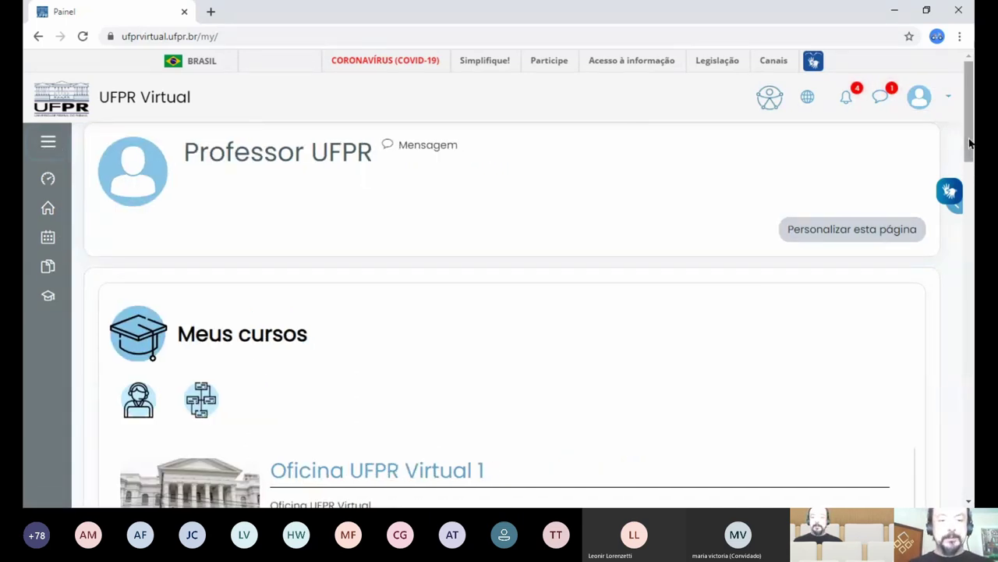
mouse_move(970, 143)
mouse_down()
mouse_move(972, 332)
mouse_move(972, 141)
mouse_up()
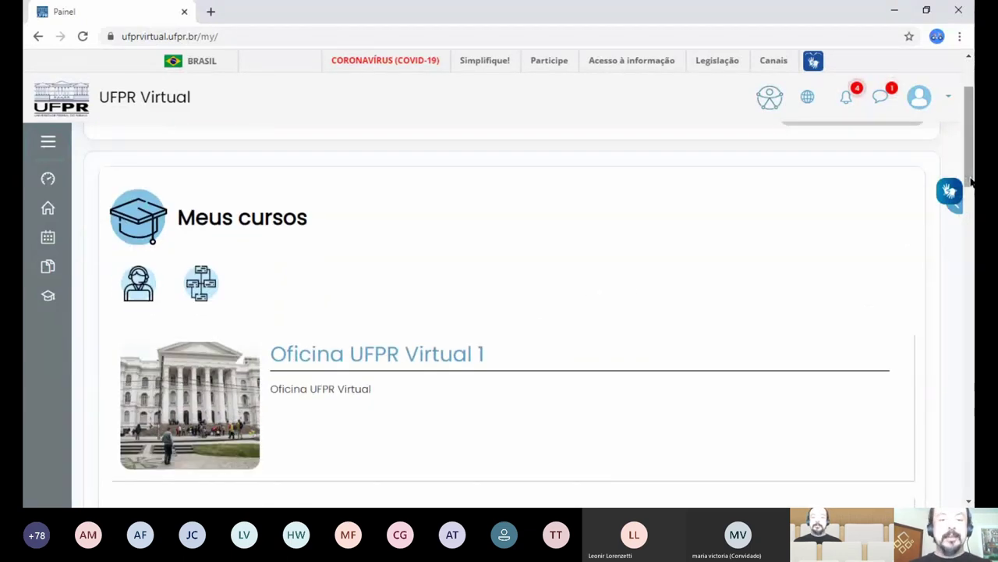
click(378, 355)
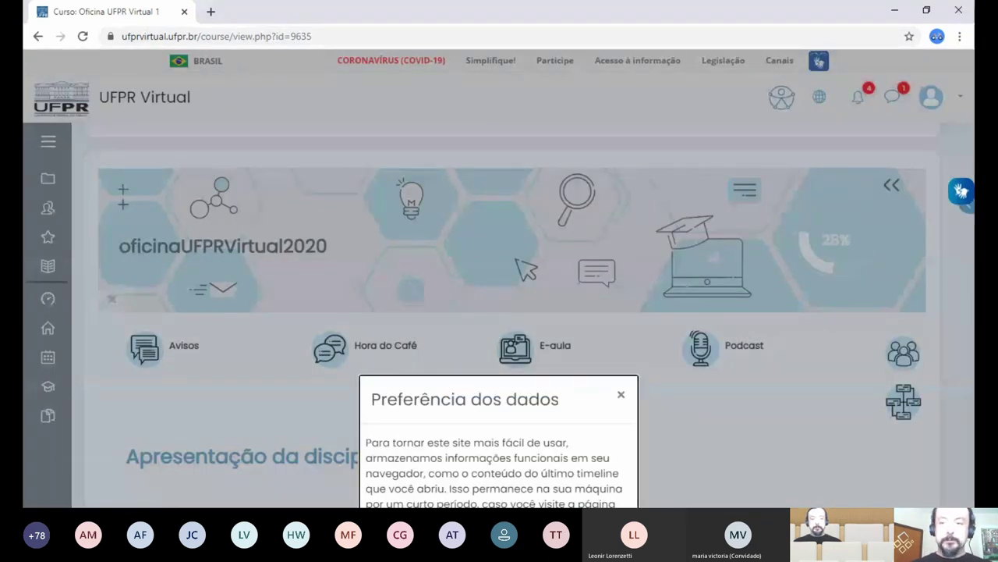
click(622, 399)
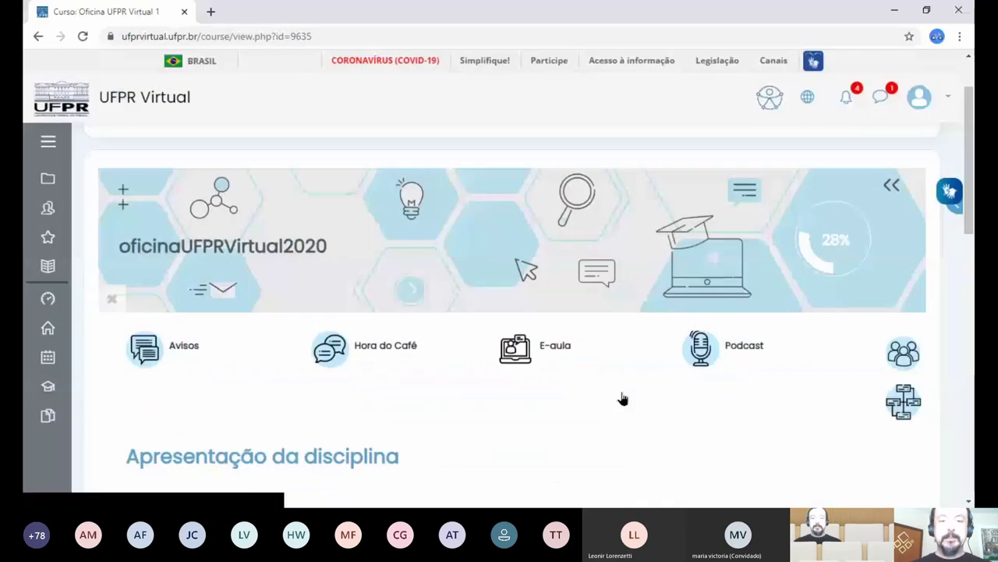
- Look through the course page's resources and module sections, and expand and re-collapse the side navigation to view the course options
scroll(971, 178, down, 2)
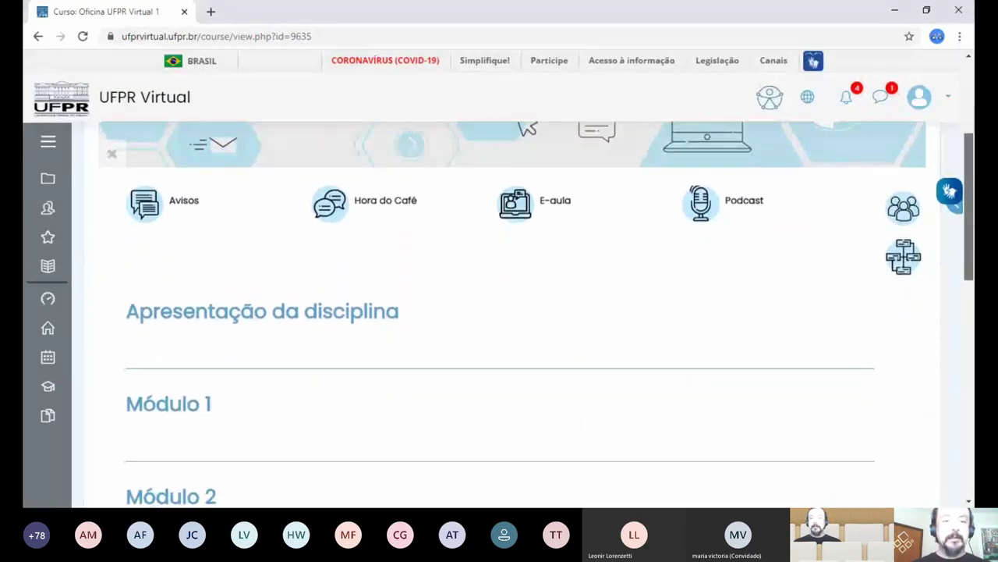
scroll(529, 297, down, 1)
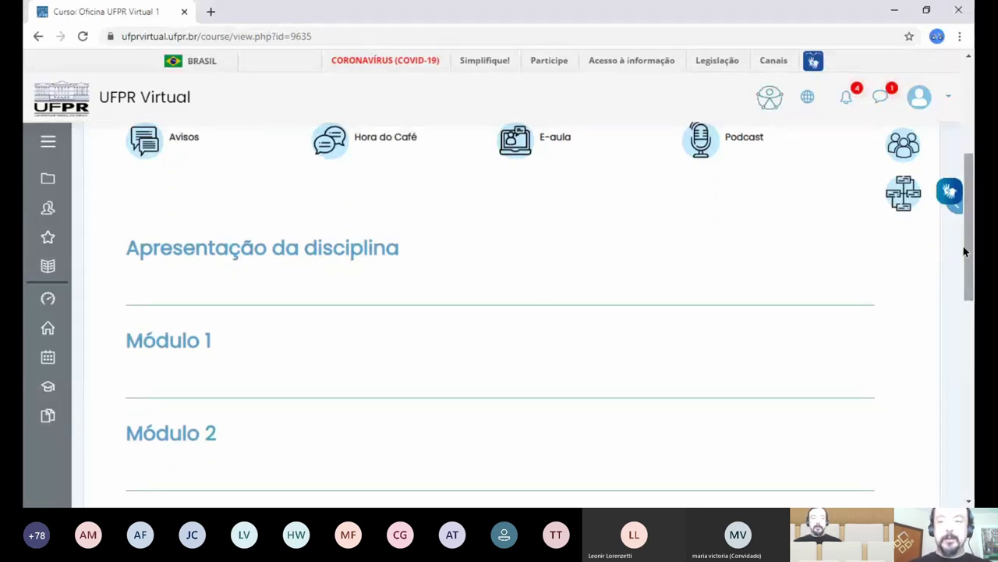
click(49, 145)
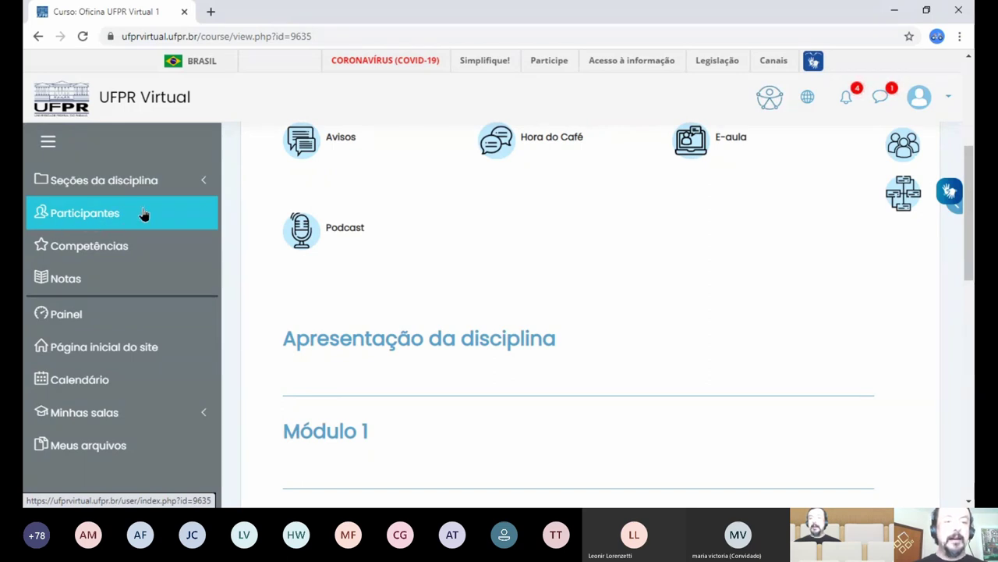
click(48, 145)
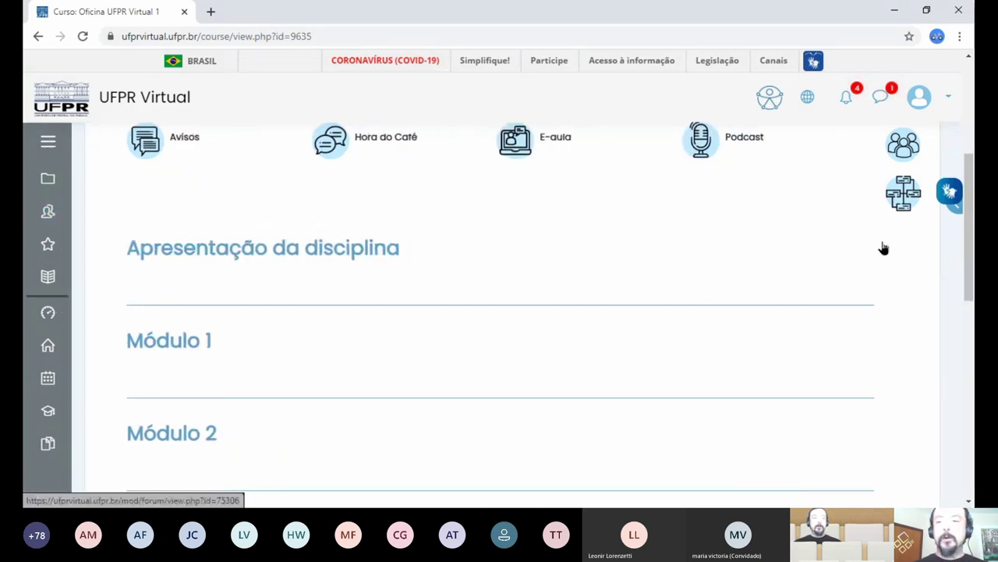
scroll(971, 262, up, 1)
scroll(967, 257, up, 1)
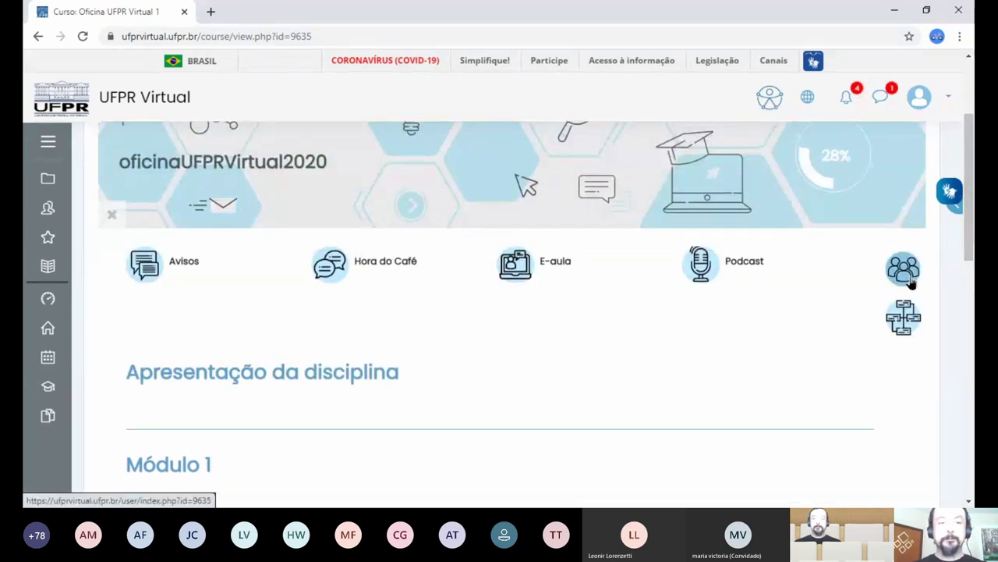
- Open the course's Participantes list, sort it by Último acesso ao curso from oldest access, and reverse it to most recent first
click(43, 212)
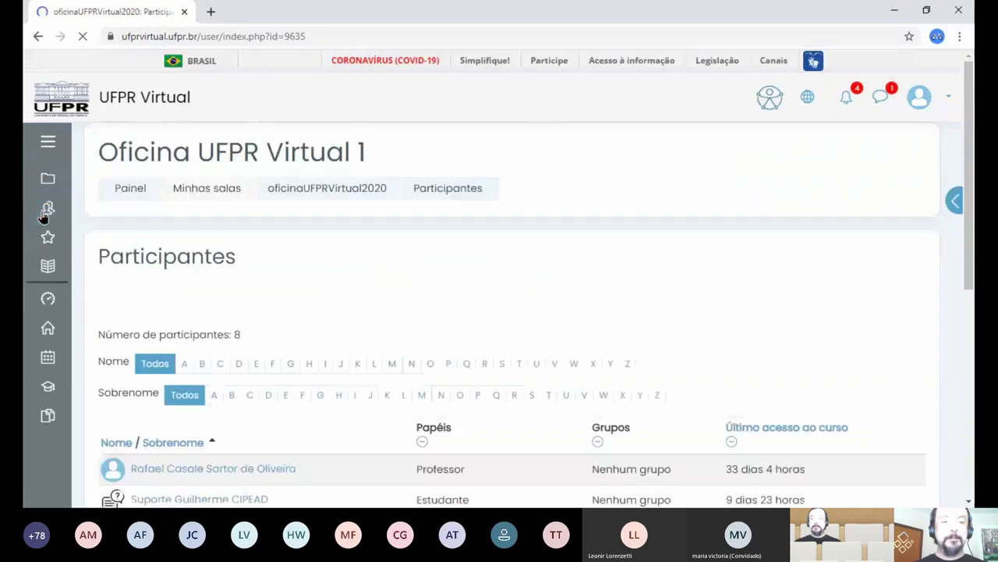
drag(973, 148, 973, 282)
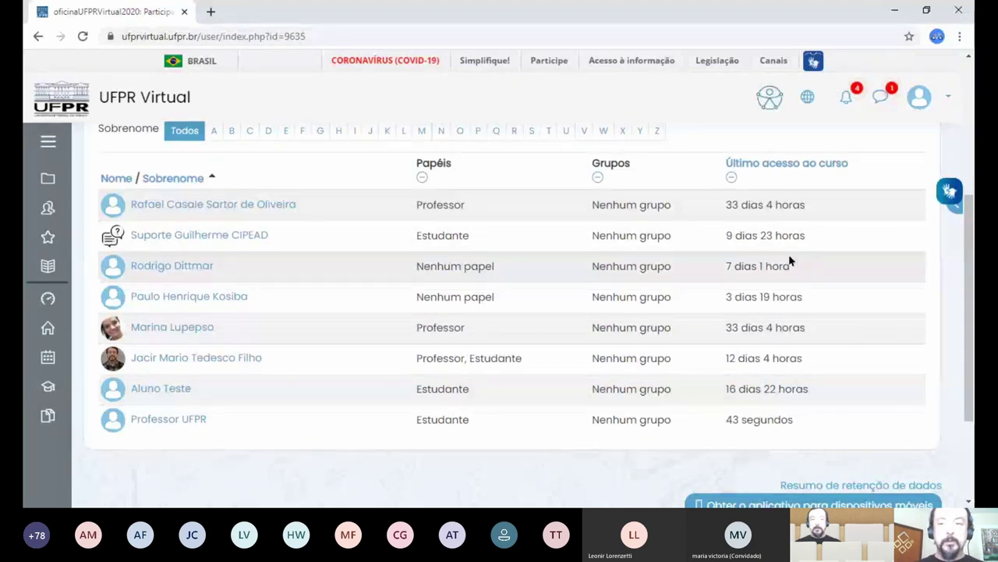
click(801, 167)
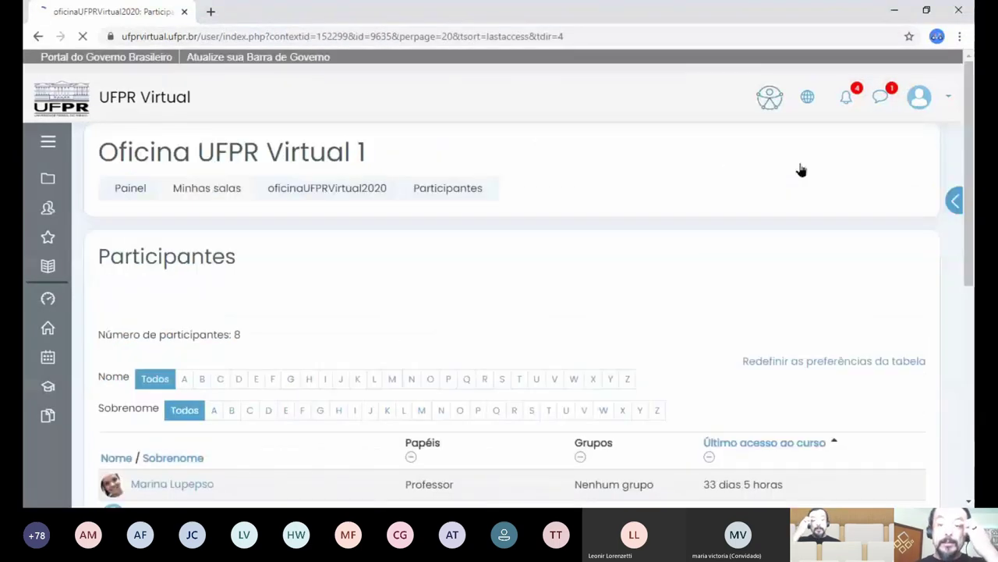
scroll(801, 171, down, 2)
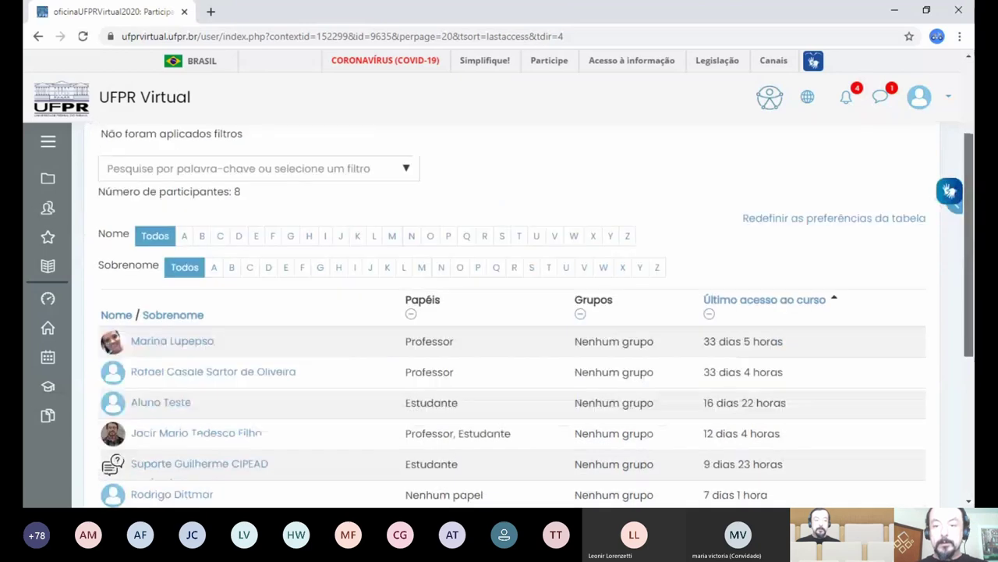
scroll(513, 312, down, 2)
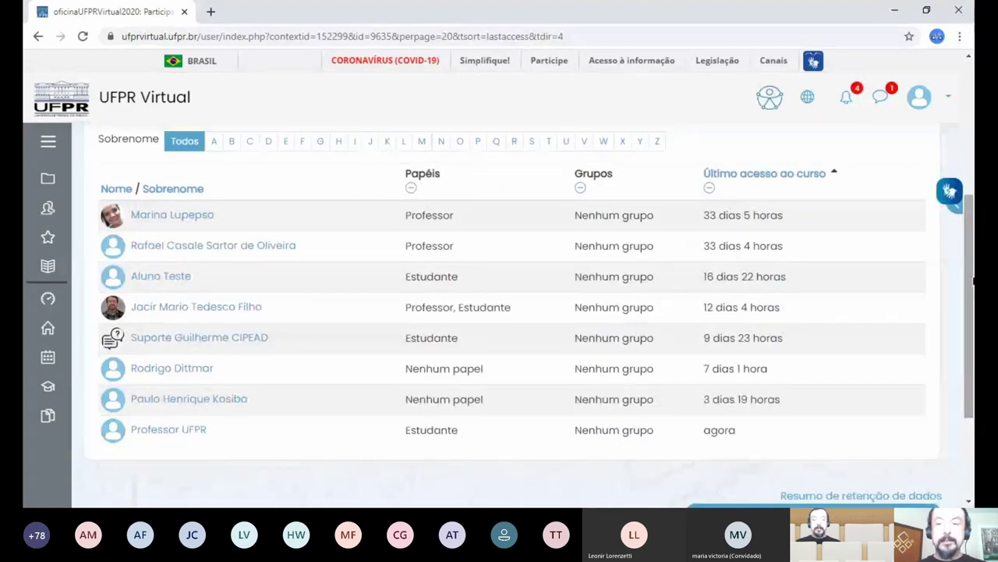
click(774, 178)
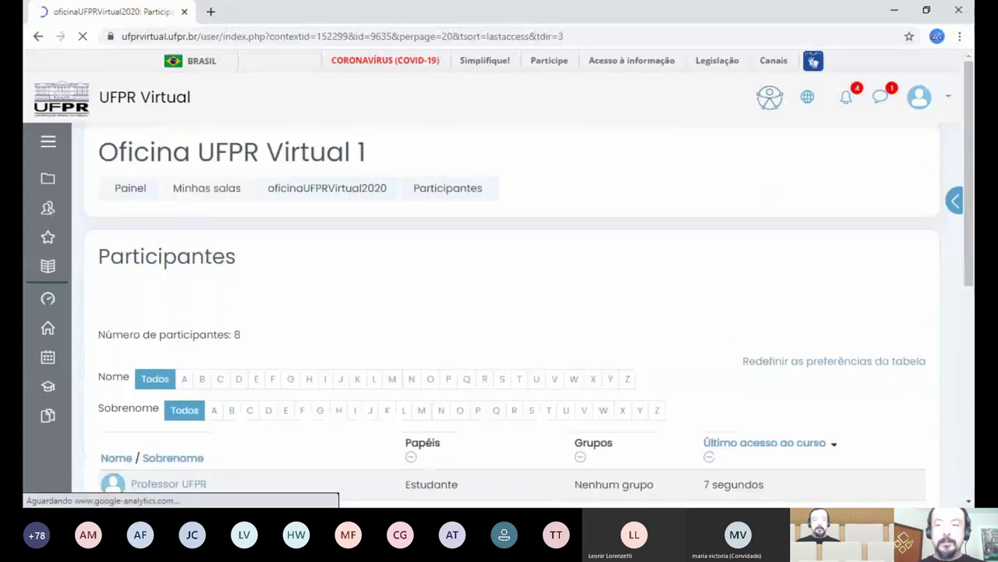
- Look through the course's Participantes list, examining each participant's role, group and last course access
scroll(775, 179, down, 3)
scroll(512, 312, down, 1)
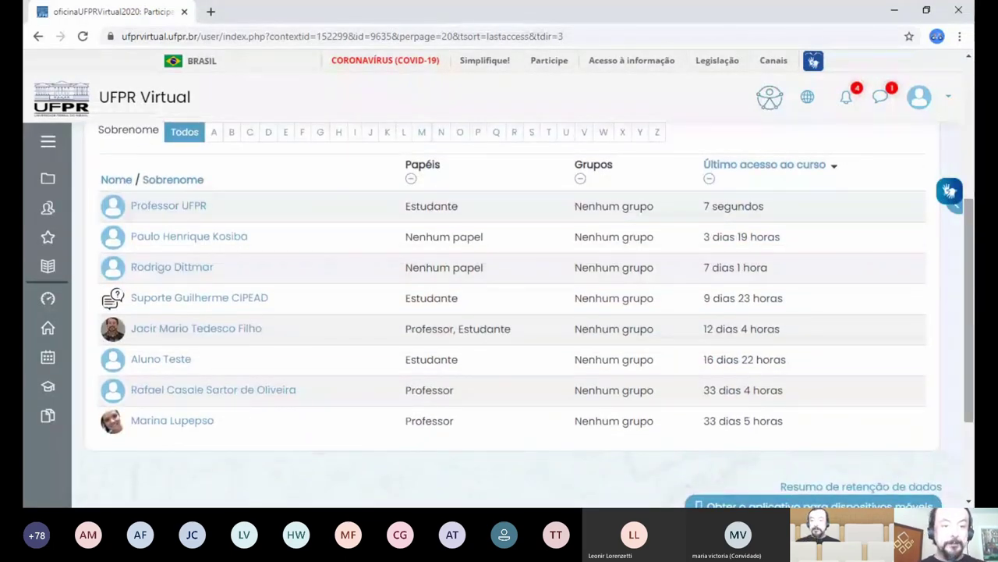
scroll(513, 312, up, 4)
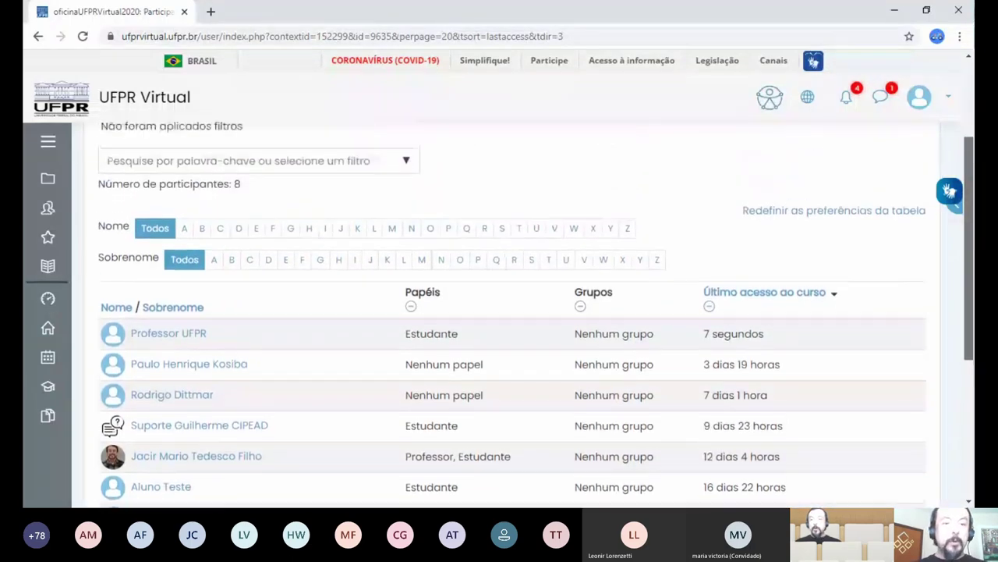
scroll(513, 312, up, 1)
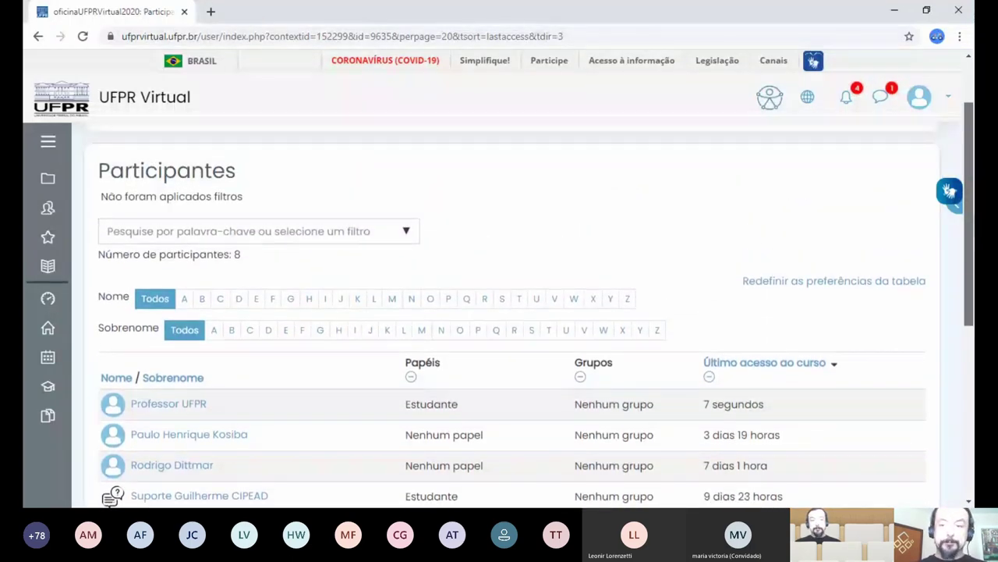
scroll(512, 312, up, 1)
scroll(397, 187, down, 1)
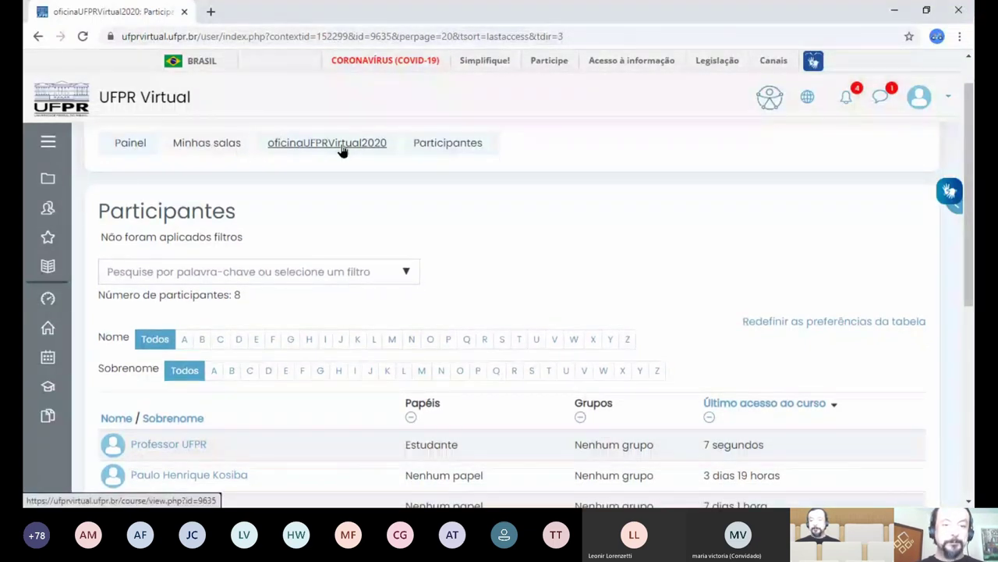
drag(969, 217, 970, 316)
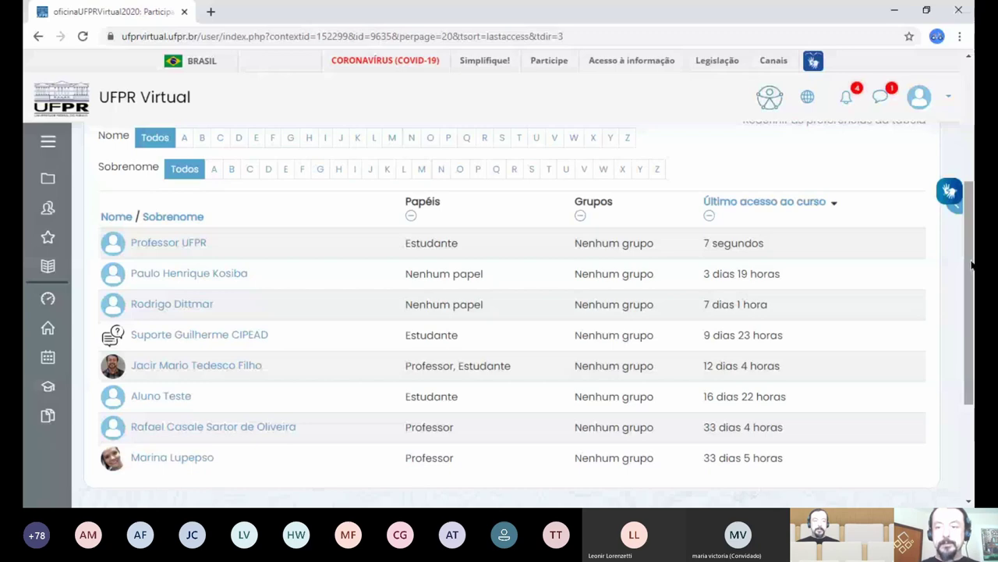
scroll(972, 265, up, 1)
scroll(230, 245, up, 1)
scroll(230, 245, down, 1)
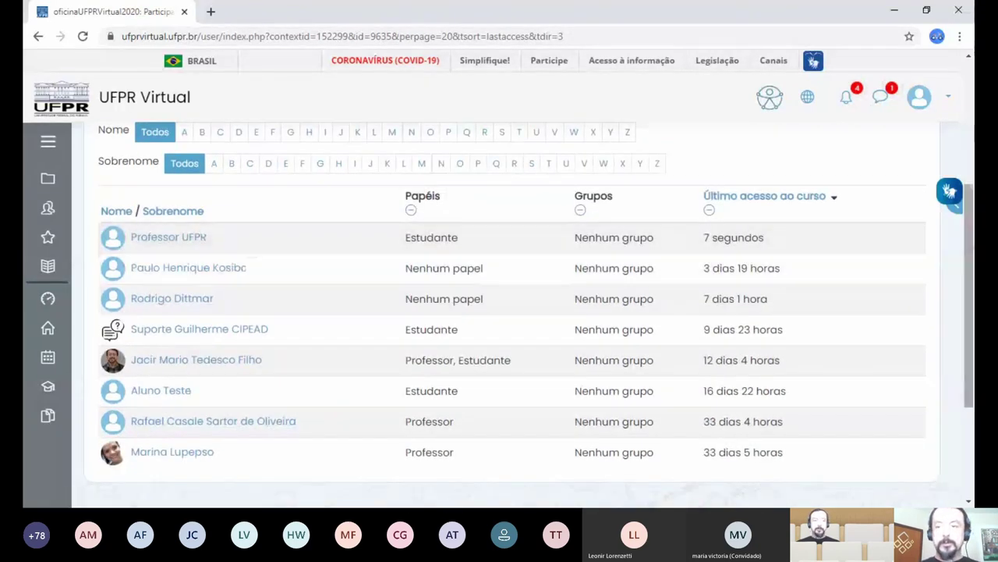
mouse_move(972, 249)
mouse_down()
mouse_move(972, 174)
mouse_move(972, 260)
mouse_up()
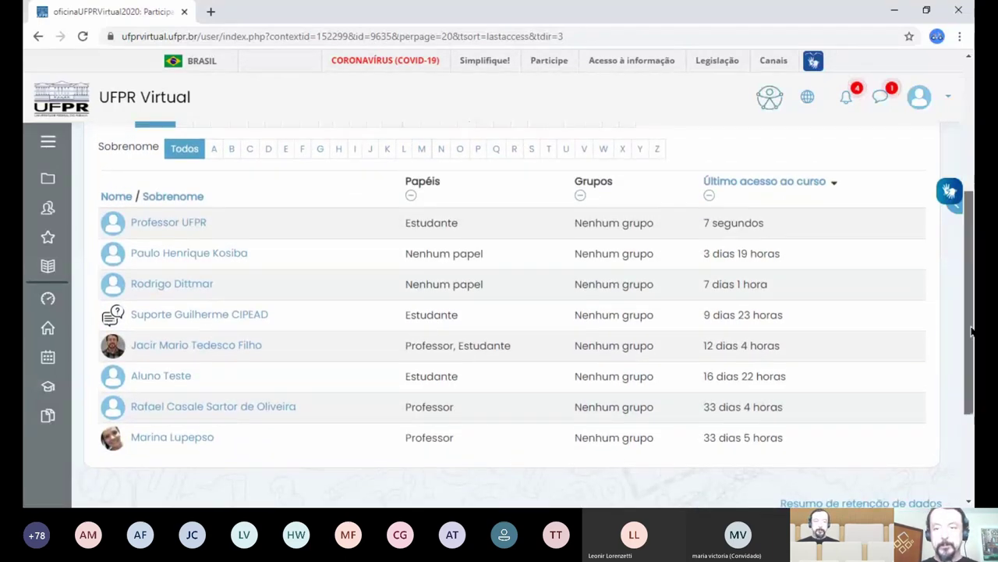
scroll(972, 338, up, 3)
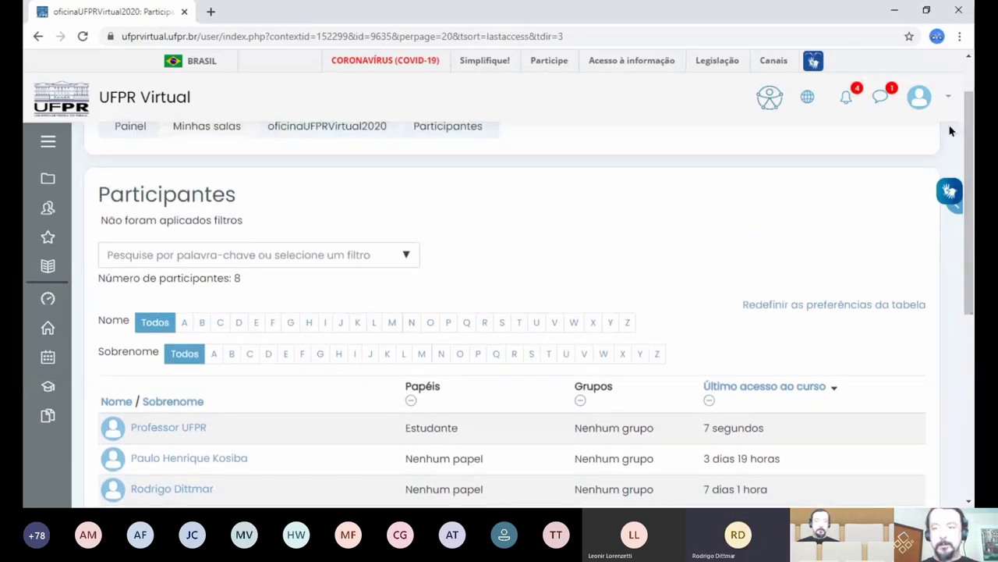
- View the user account options, close them, and reload the course's Participantes page
click(950, 98)
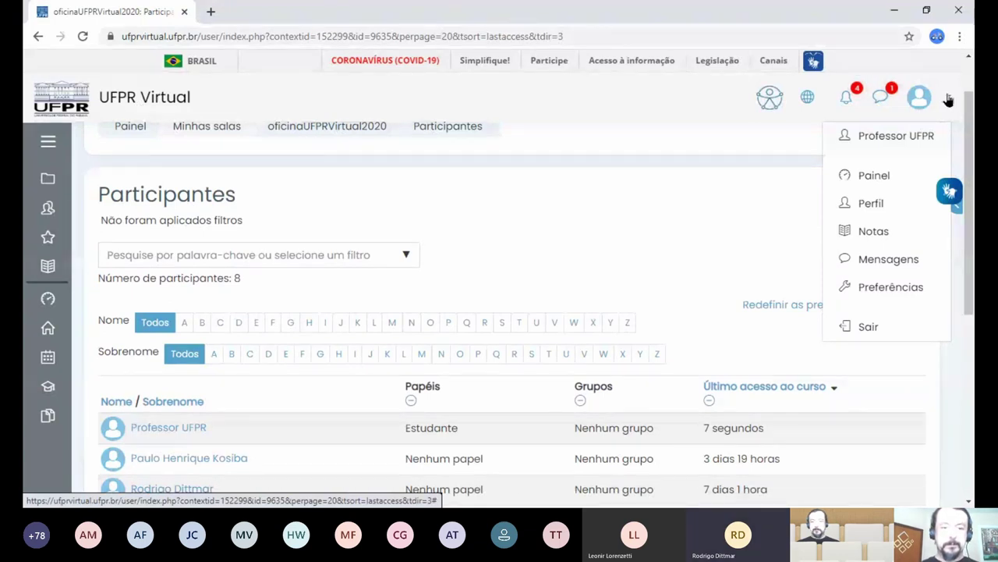
drag(971, 129, 974, 153)
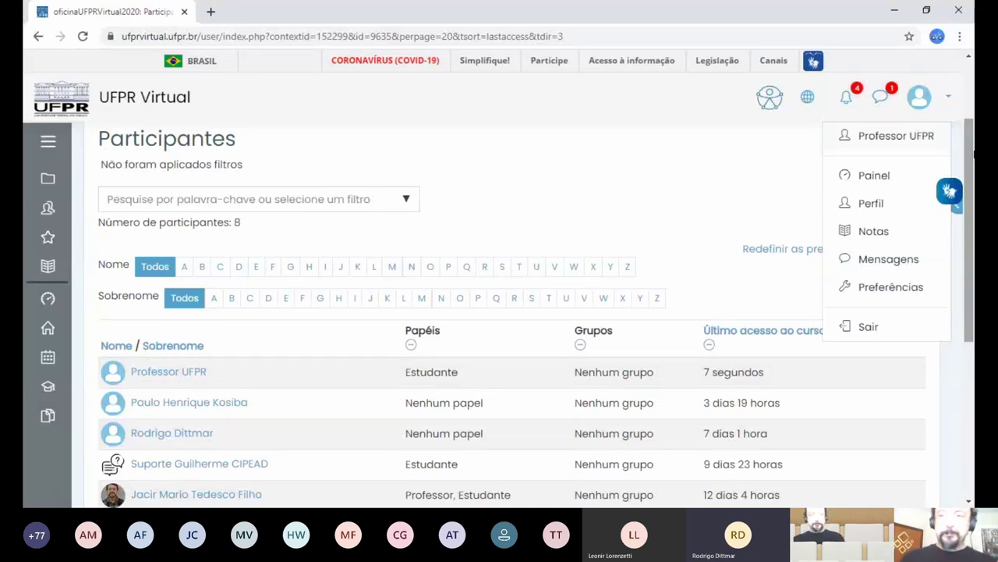
click(672, 182)
scroll(962, 196, down, 1)
scroll(536, 313, down, 1)
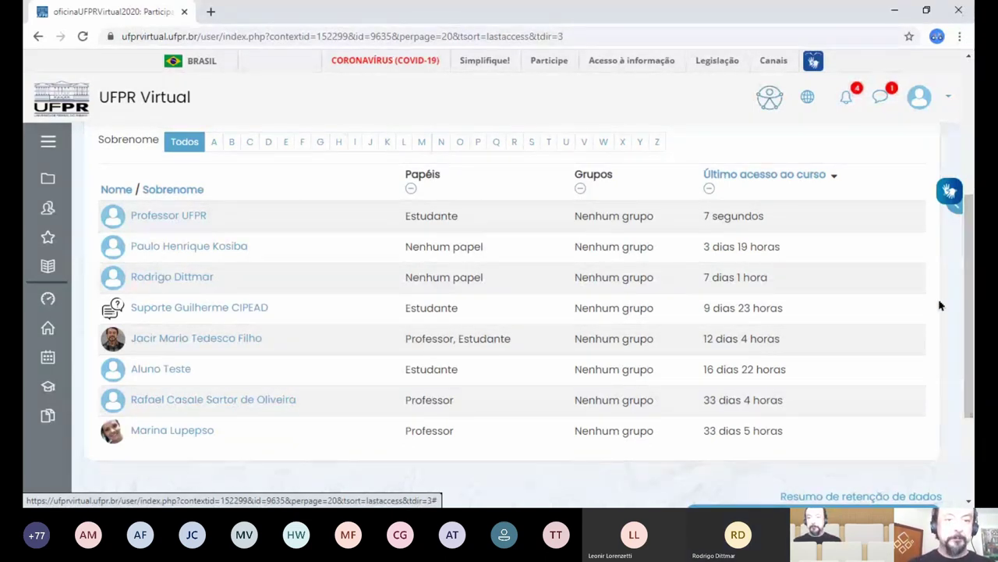
mouse_move(972, 308)
mouse_down()
mouse_move(974, 197)
mouse_move(974, 307)
mouse_up()
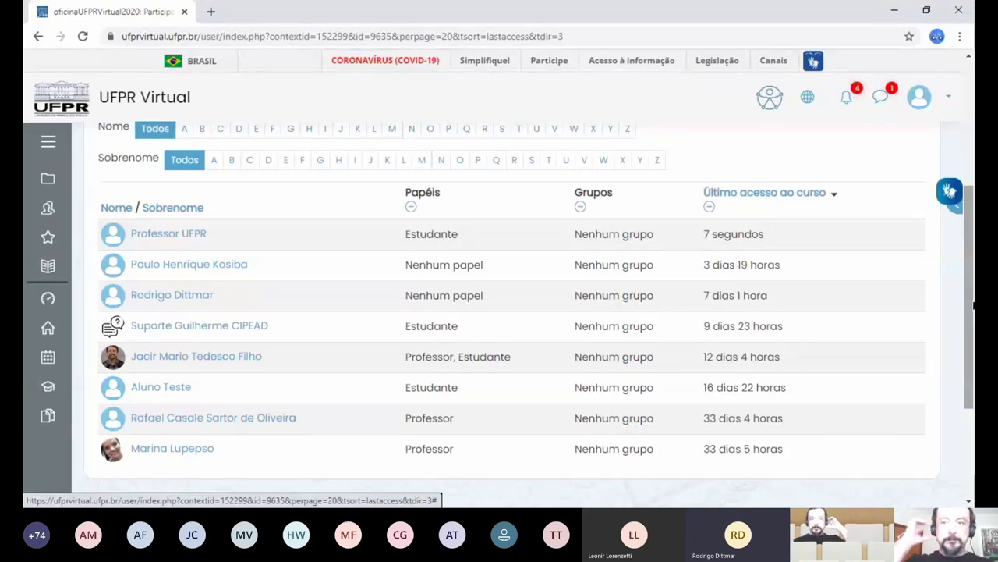
drag(974, 307, 974, 188)
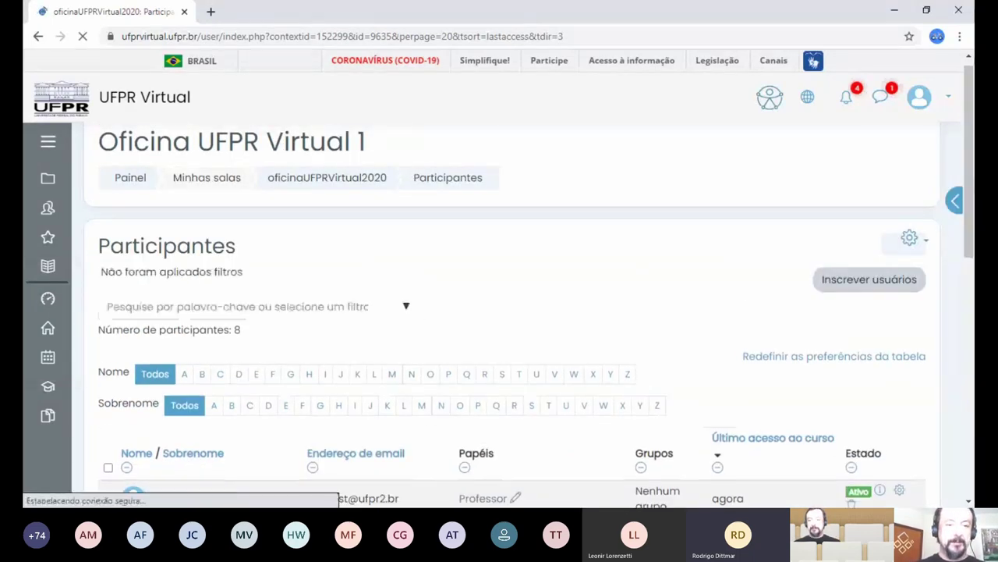
- Examine the reloaded participants table's email, role, group, last access and Estado columns and its management controls
scroll(971, 185, down, 2)
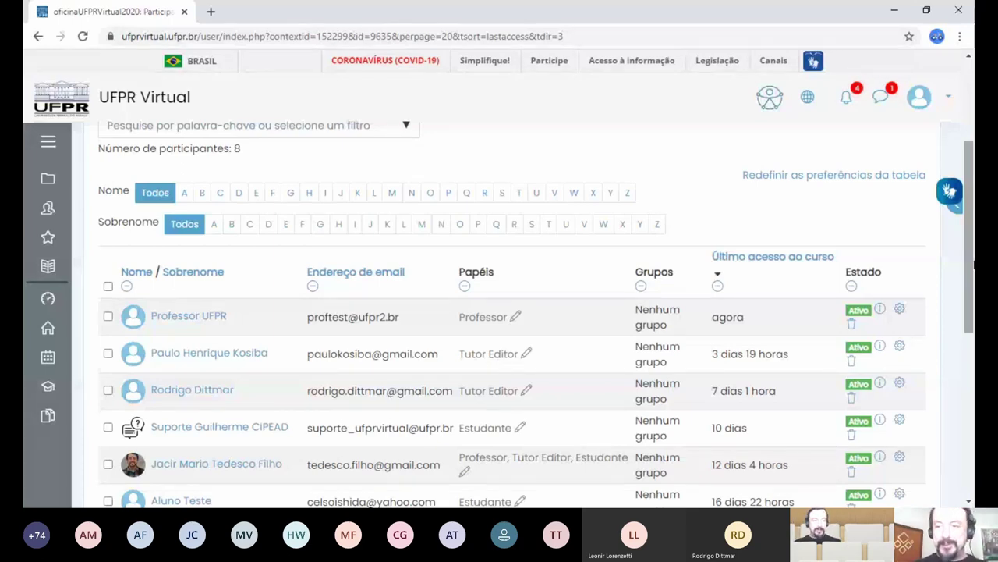
scroll(974, 266, down, 2)
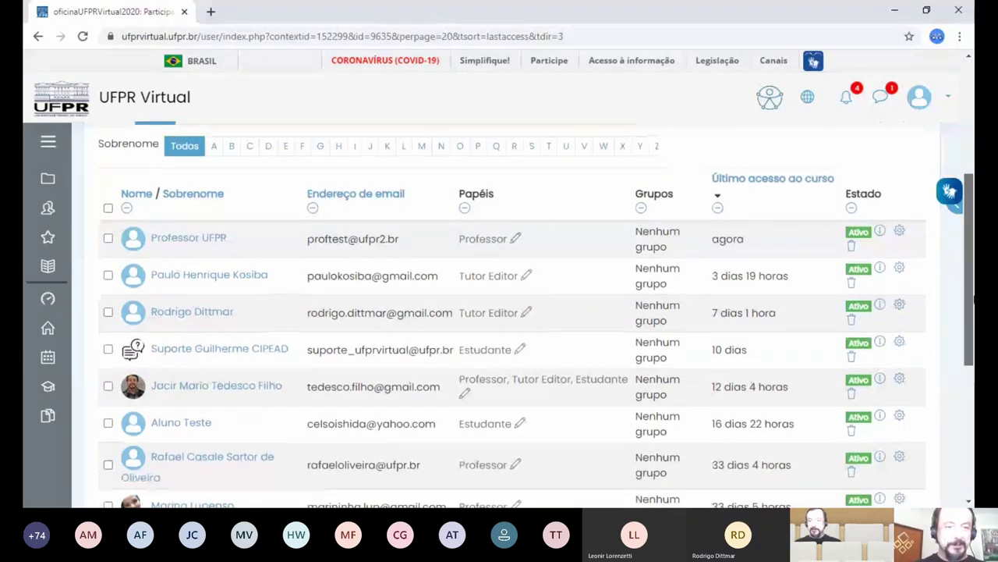
scroll(515, 312, down, 1)
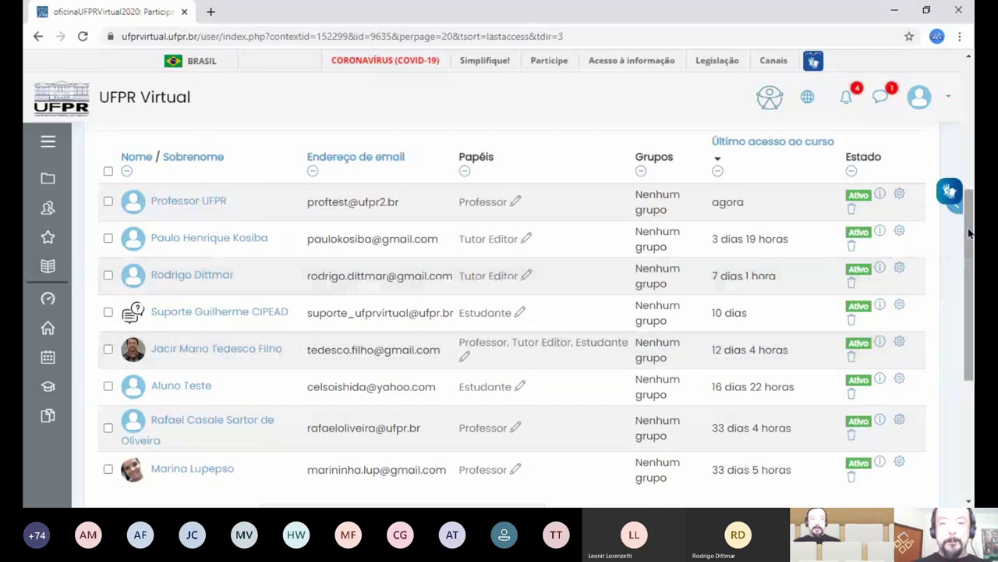
drag(966, 224, 969, 246)
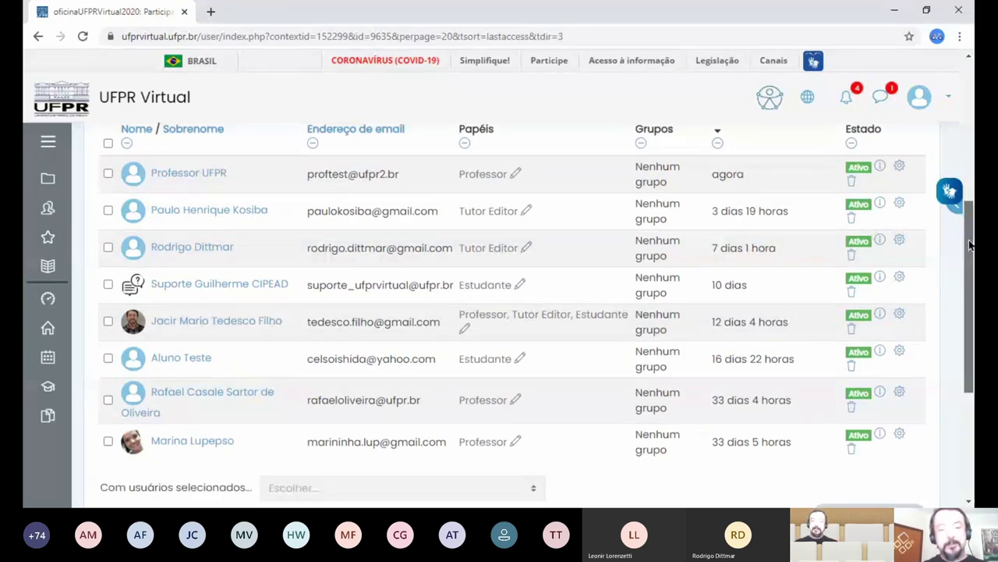
drag(969, 246, 971, 242)
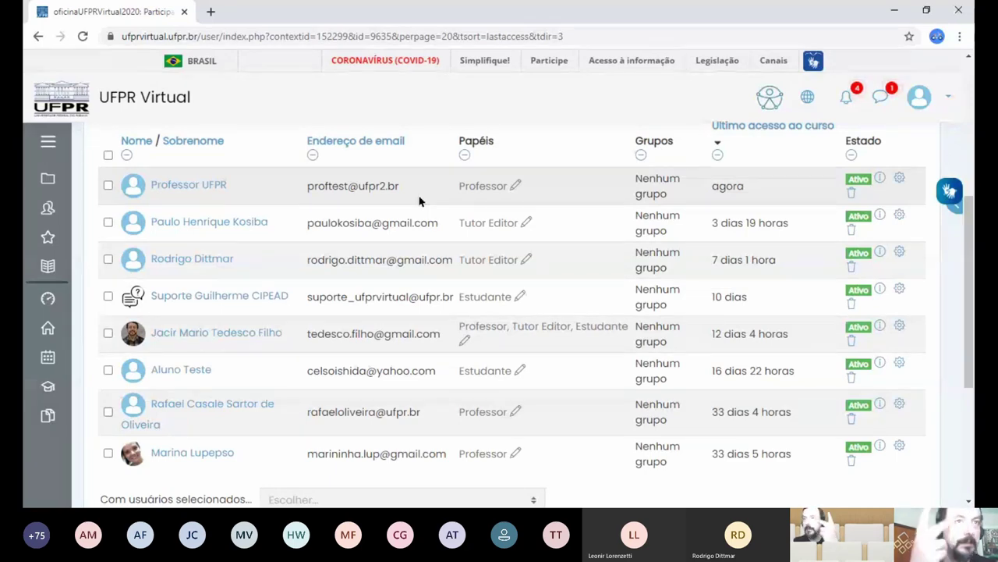
- View the user account options including Mudar papel para, close them, and return to the participants table
click(950, 99)
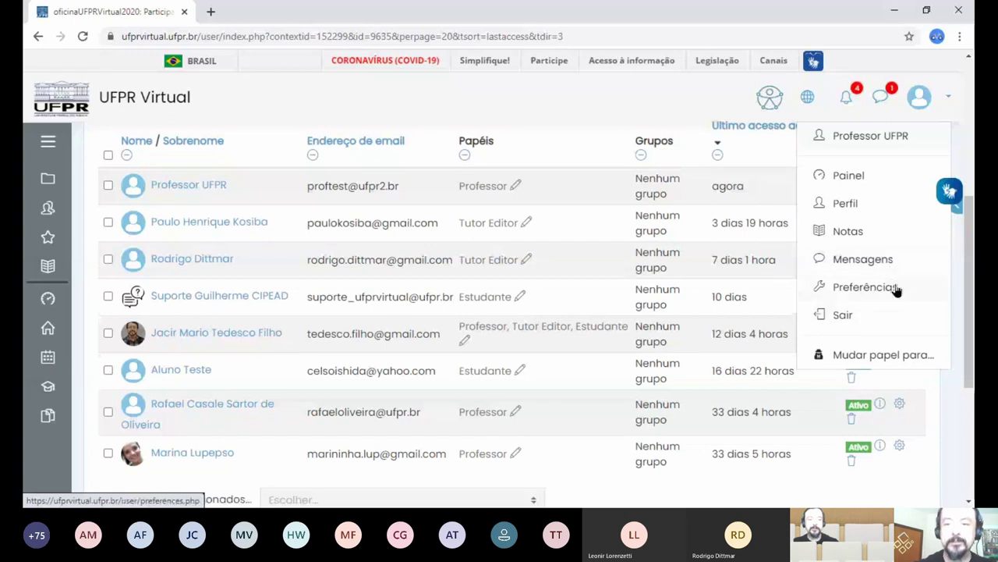
click(950, 100)
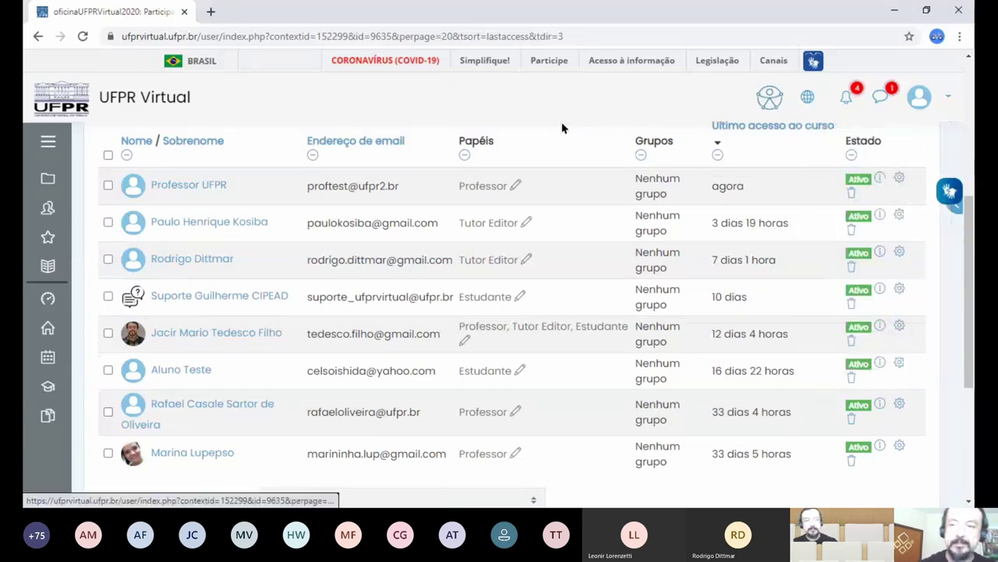
drag(971, 289, 971, 270)
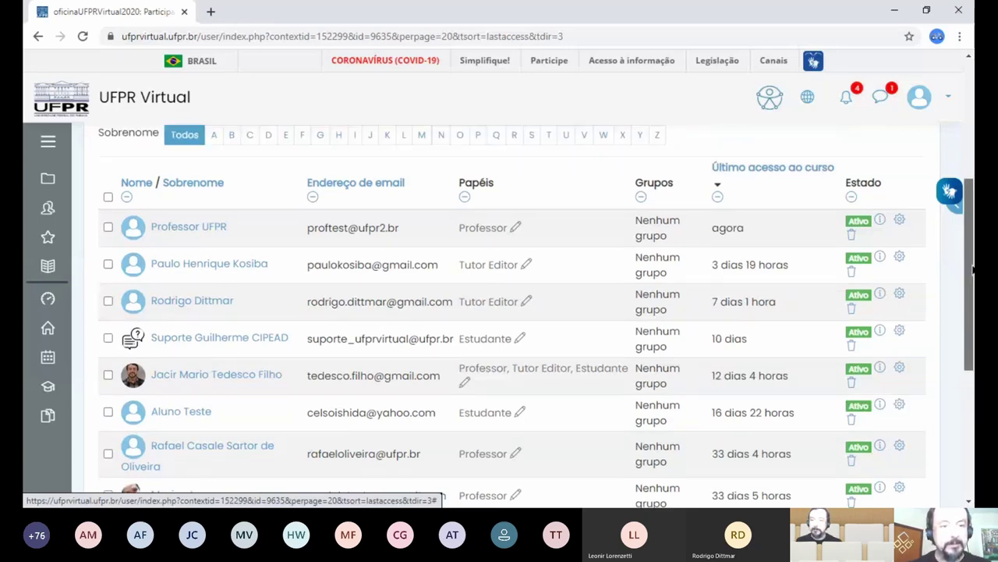
scroll(110, 182, down, 1)
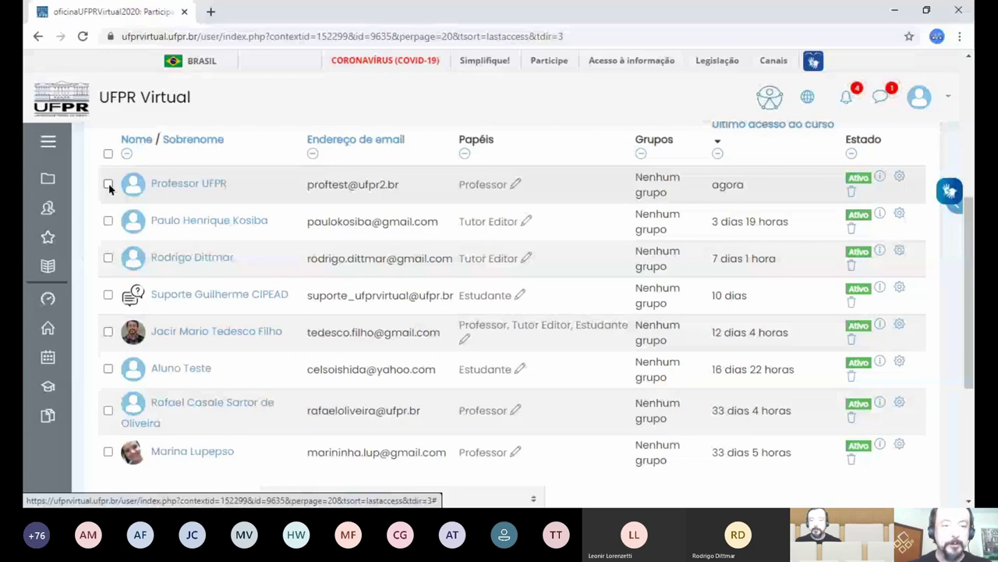
- Select the last three participants individually, and extend the selection to everyone in the table
click(108, 451)
click(107, 409)
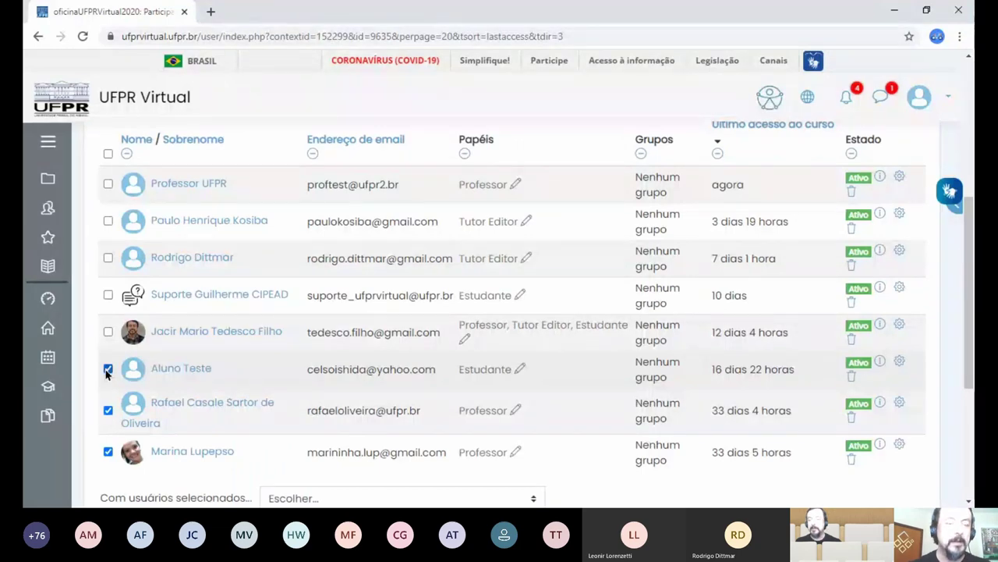
click(108, 153)
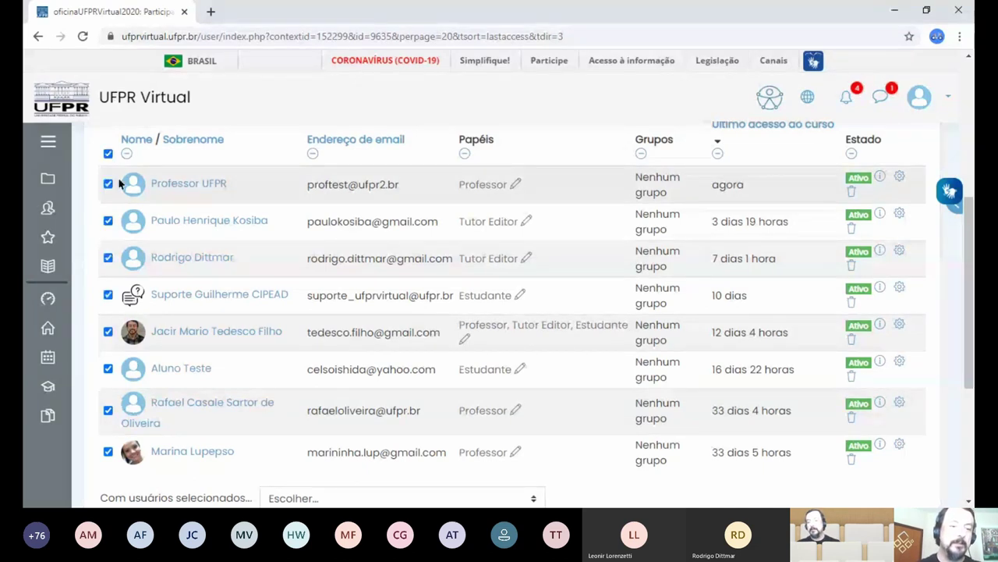
- Deselect all participants one by one, from the last row up to the first
click(107, 451)
click(107, 411)
click(108, 369)
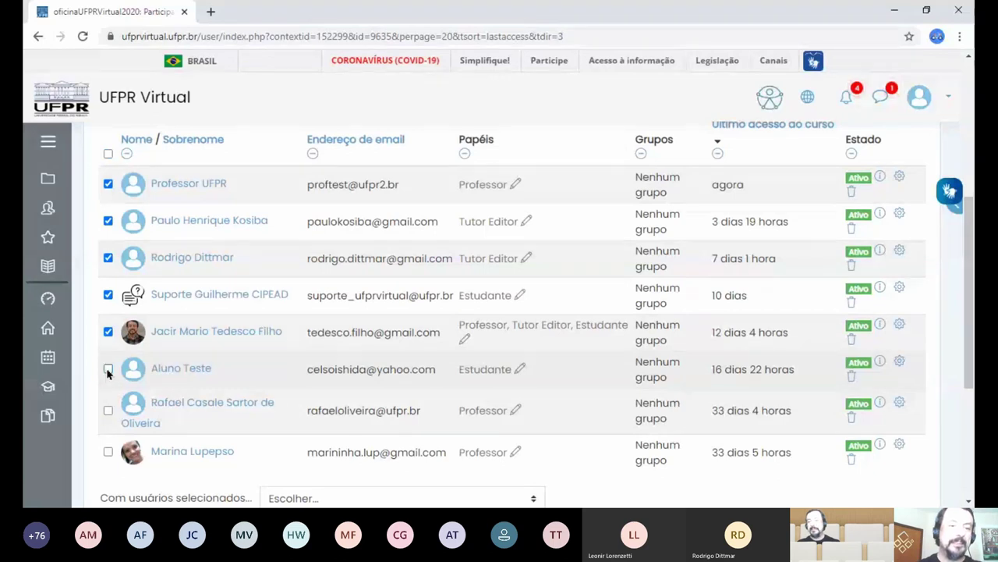
click(108, 331)
click(107, 295)
click(108, 258)
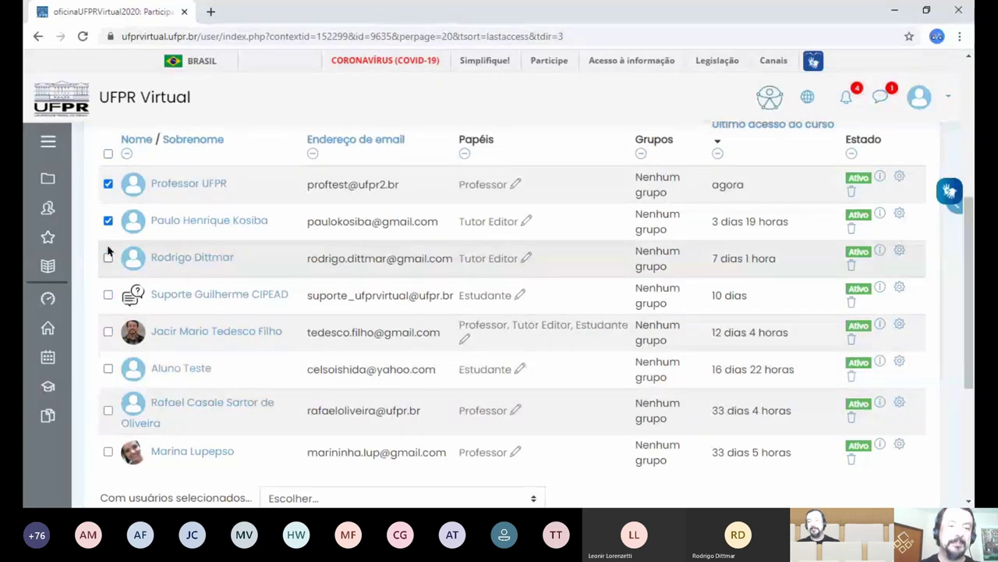
click(108, 222)
click(107, 184)
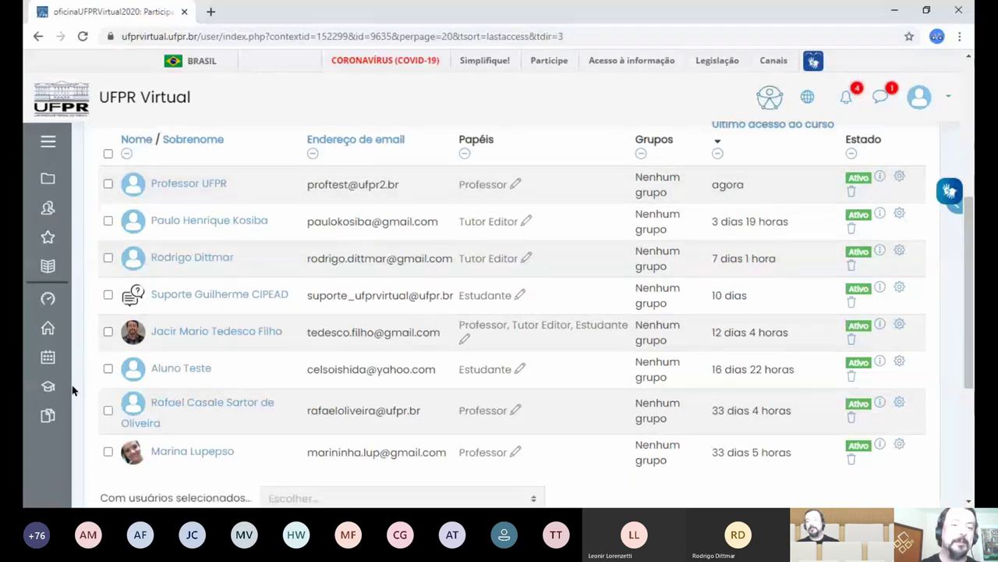
- Select all participants at once, open the option to send the selected users a message, and cancel the message
click(108, 154)
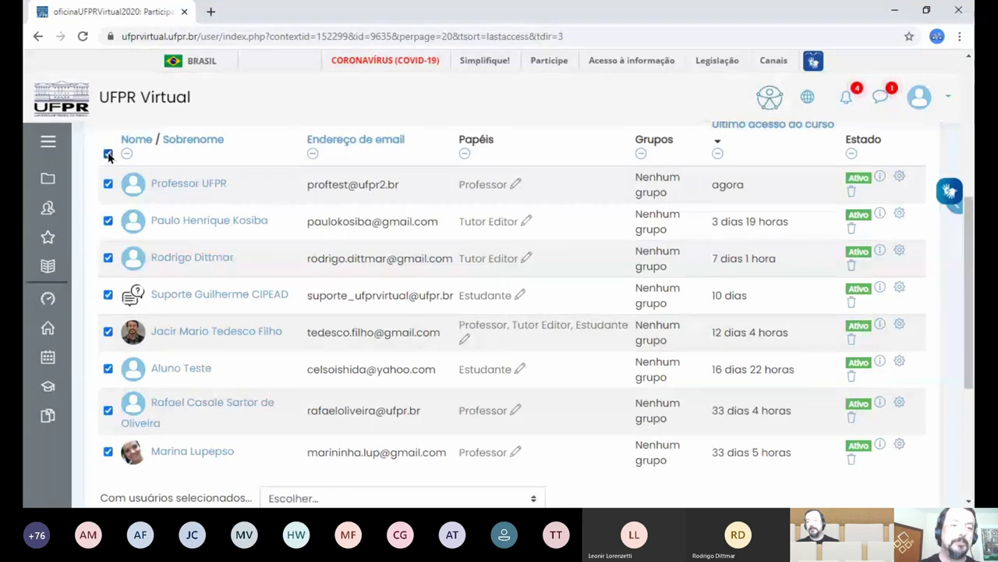
drag(972, 269, 972, 358)
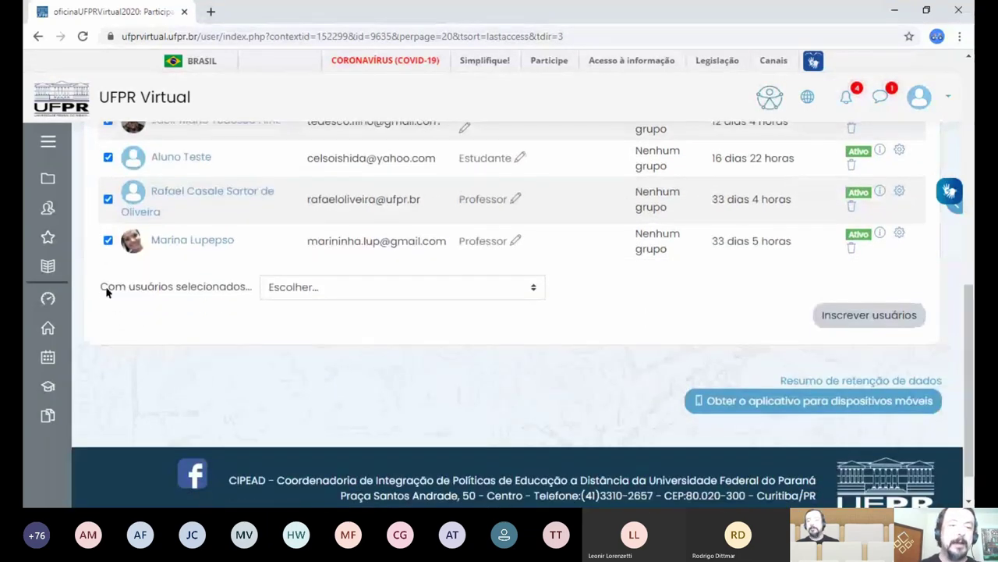
drag(101, 286, 330, 292)
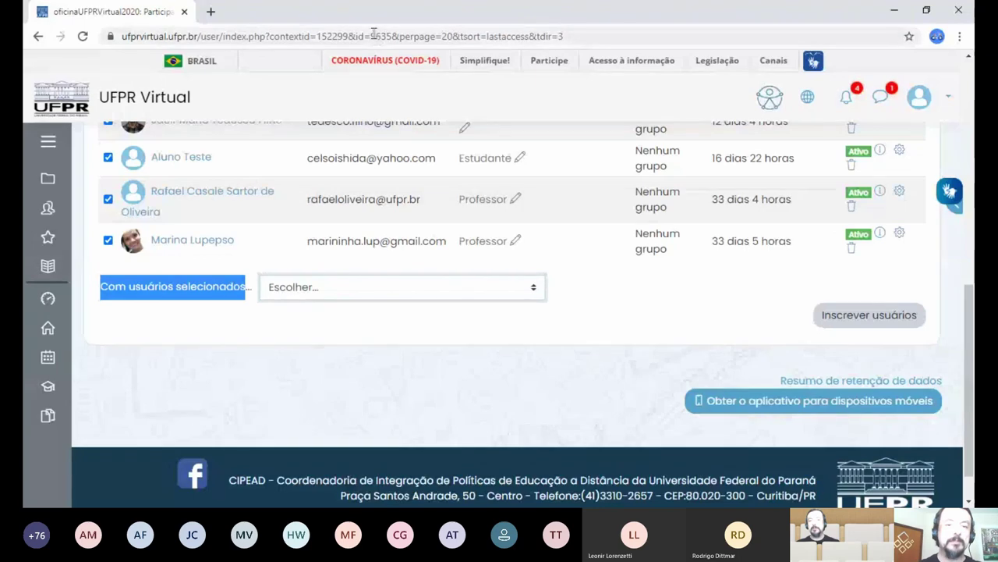
key(Down)
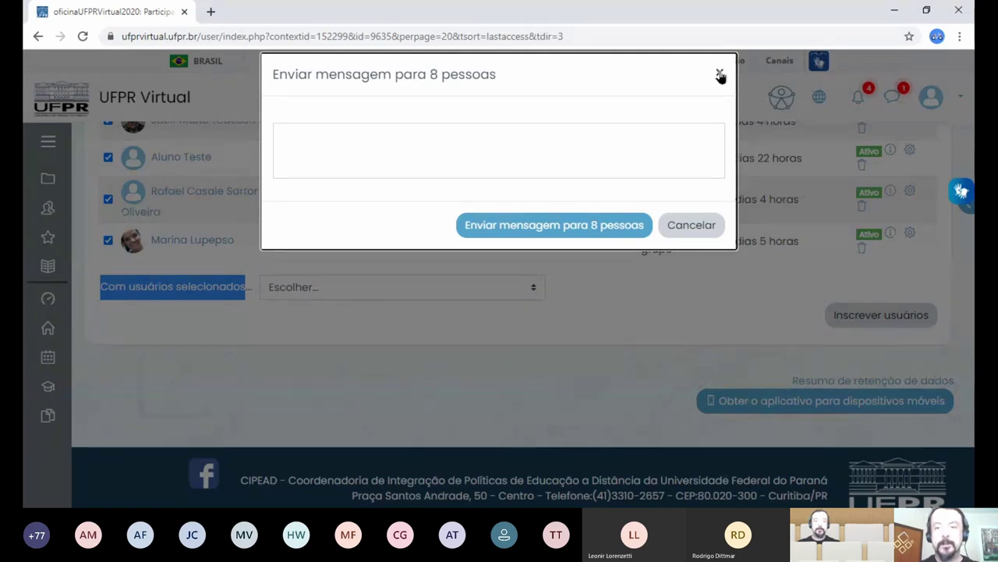
click(701, 224)
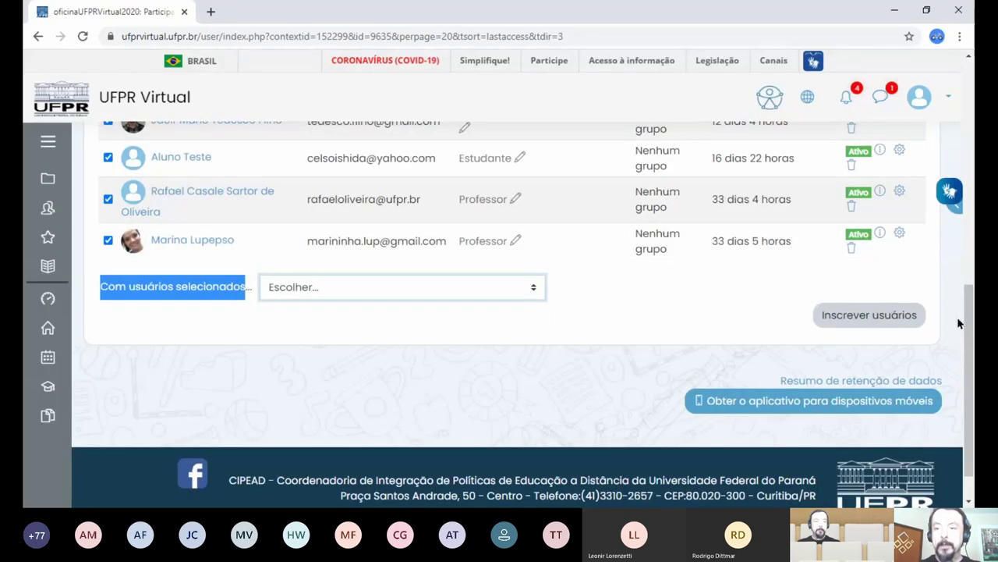
- Return to the start of the participants page and show the course's Seções da disciplina list
scroll(970, 322, up, 7)
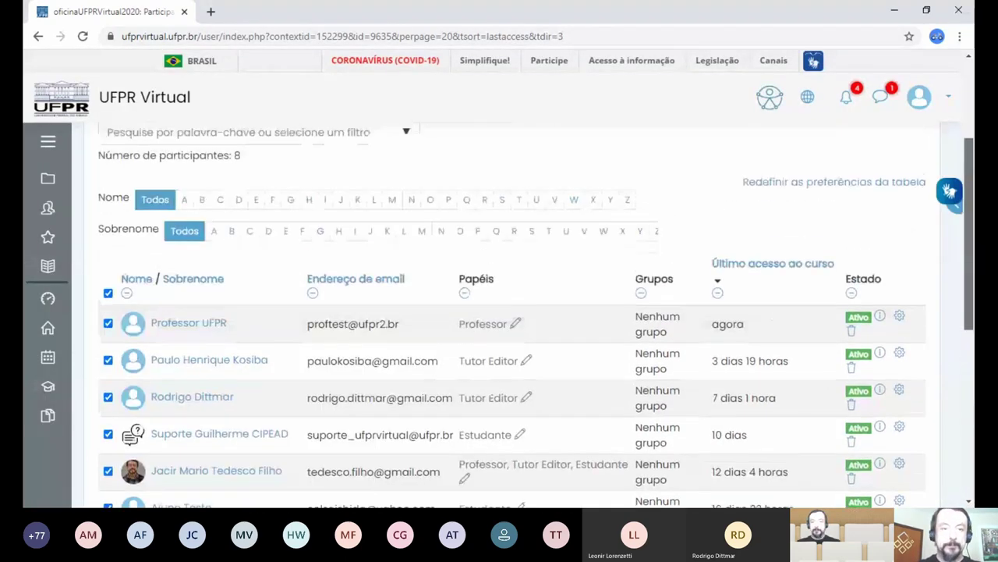
scroll(530, 290, up, 2)
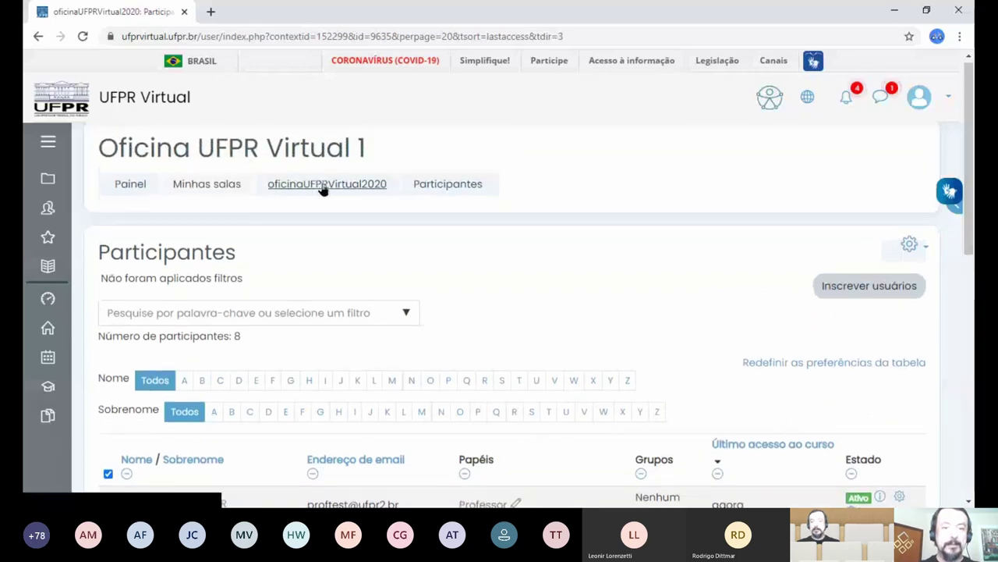
mouse_move(44, 191)
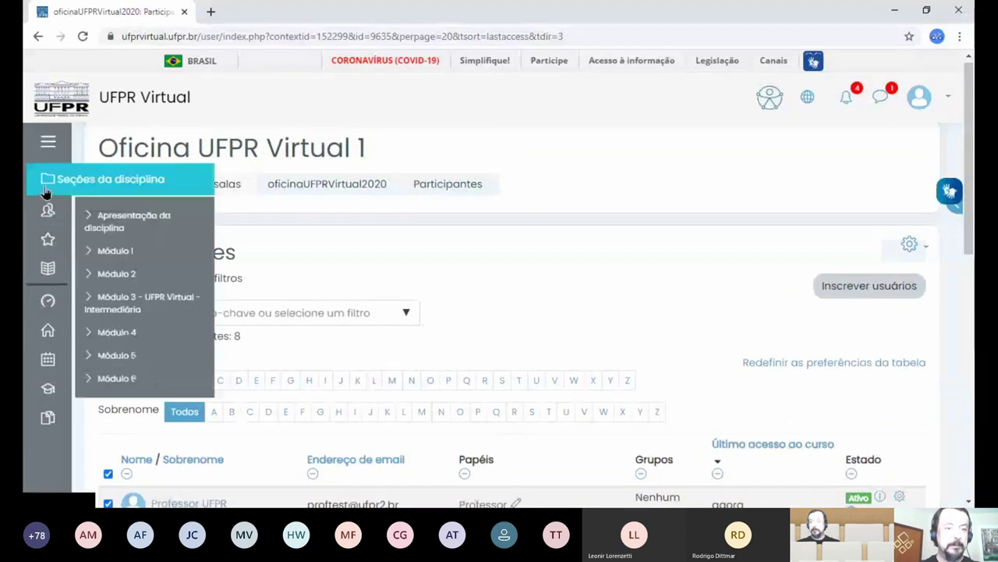
- Open the Painel to view the Meus cursos list, and view the shortcuts on the site's home page
click(64, 308)
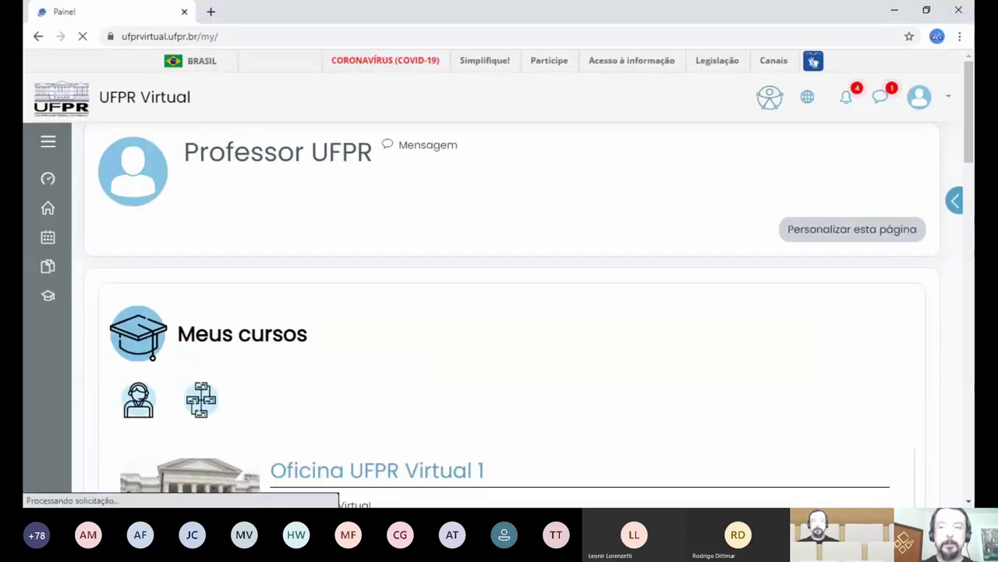
scroll(974, 134, down, 2)
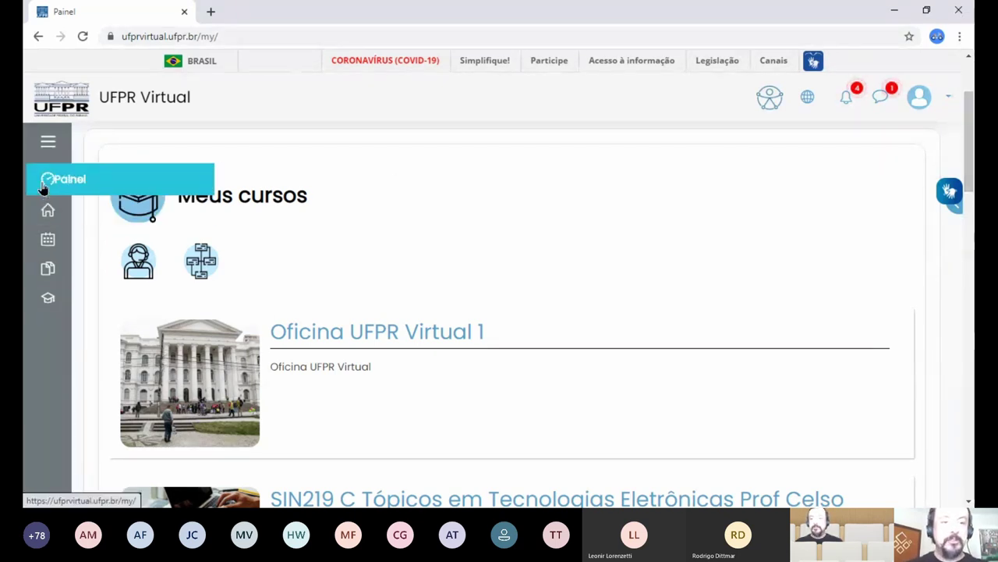
click(46, 210)
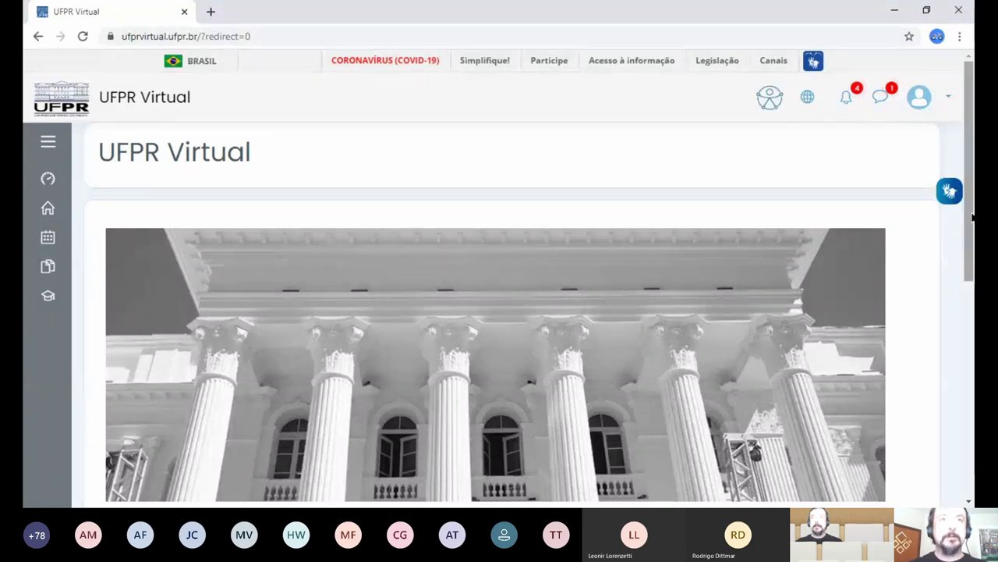
scroll(973, 219, down, 3)
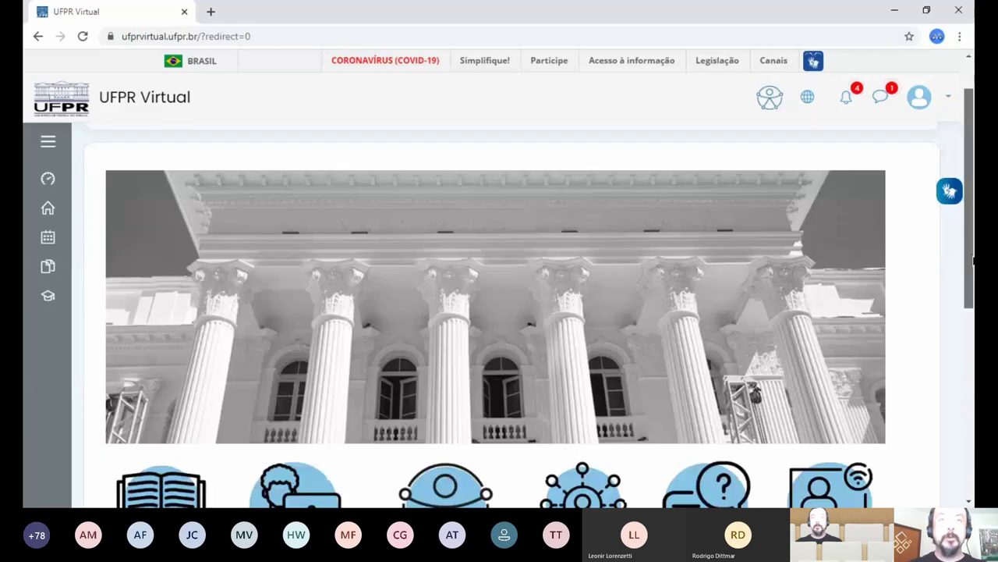
scroll(499, 312, down, 1)
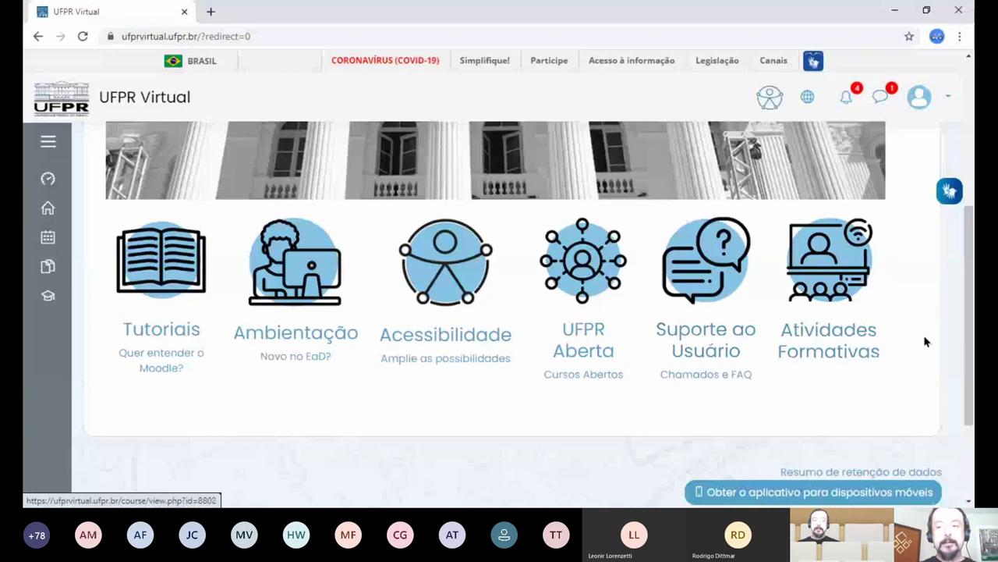
drag(971, 335, 971, 189)
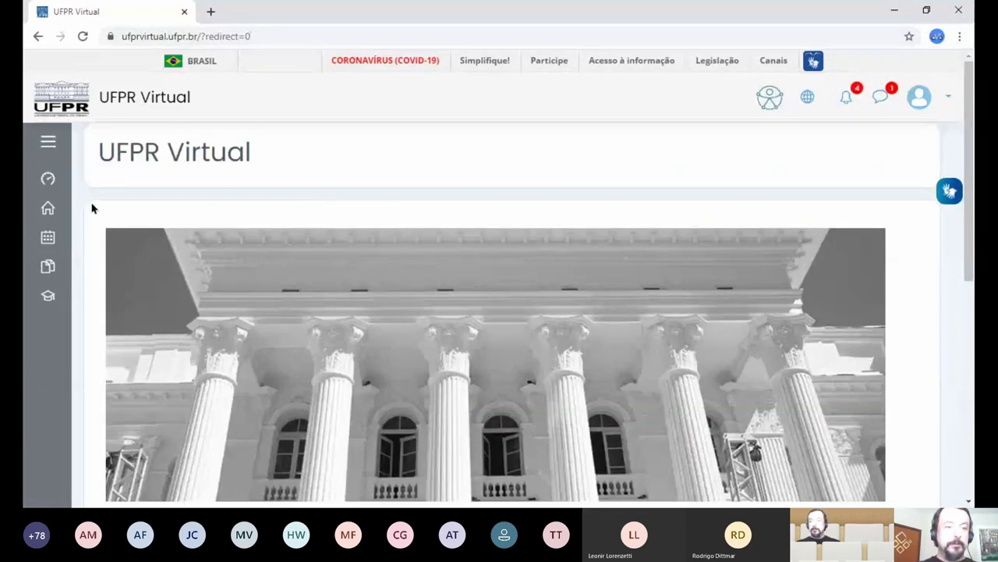
- Revisit the Painel, return to the home page, and open Suporte ao Usuário to view its support areas
click(48, 181)
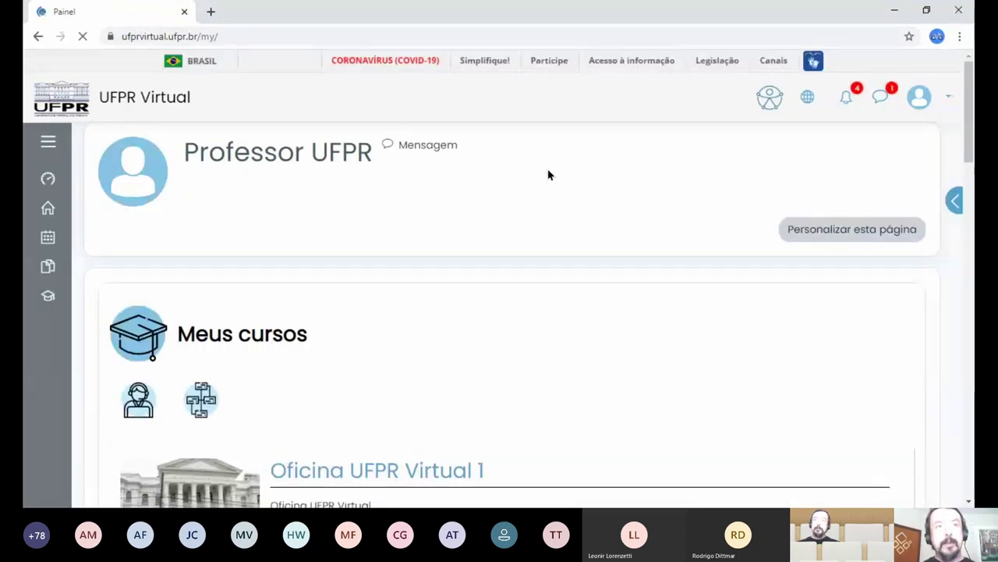
click(70, 216)
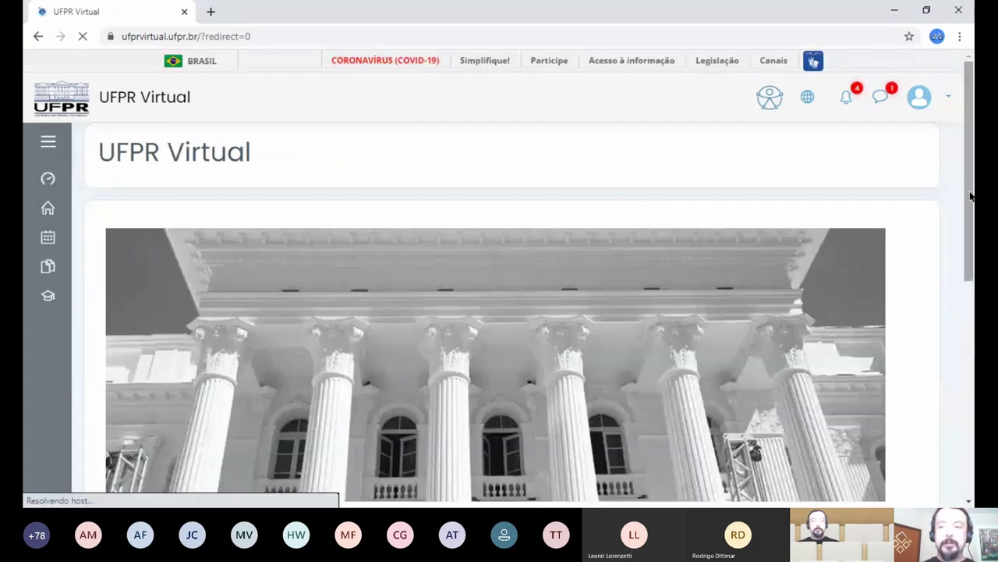
drag(972, 223, 973, 400)
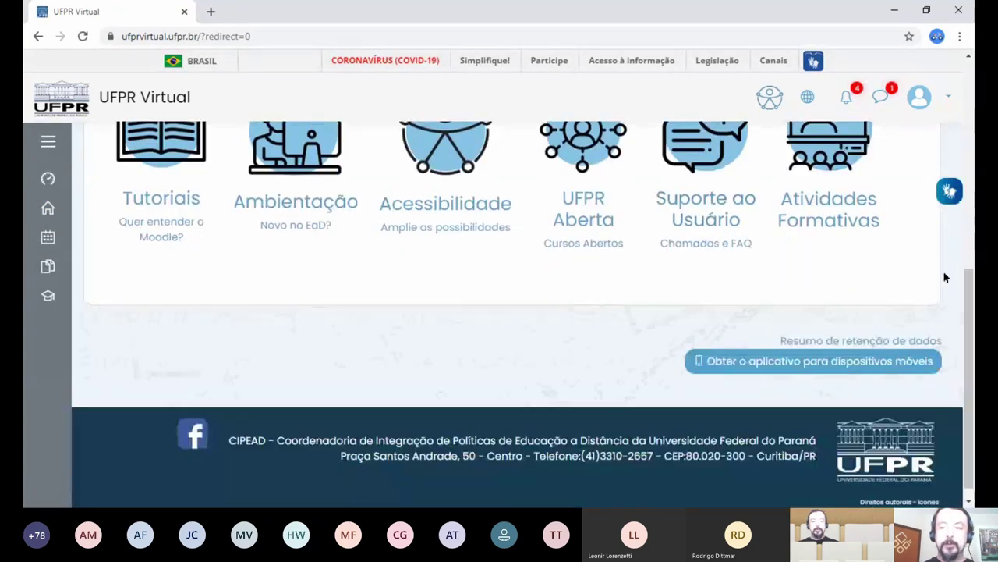
scroll(972, 282, up, 2)
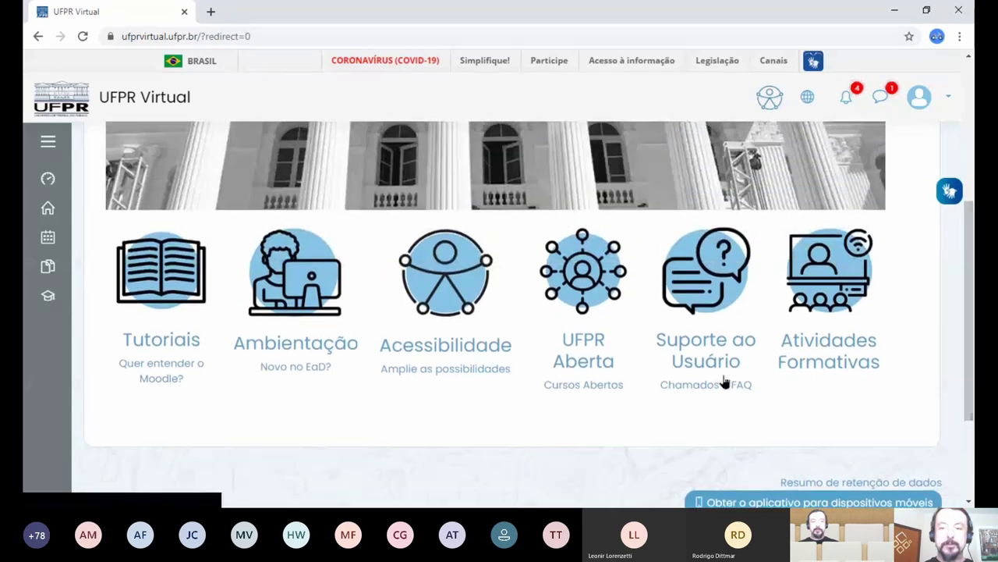
click(710, 375)
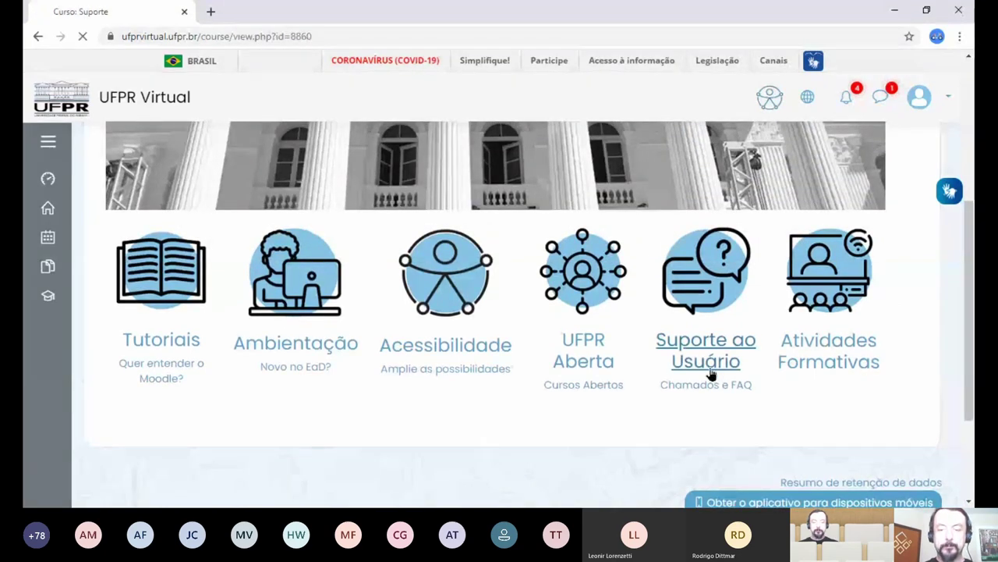
scroll(972, 292, down, 2)
scroll(972, 292, down, 4)
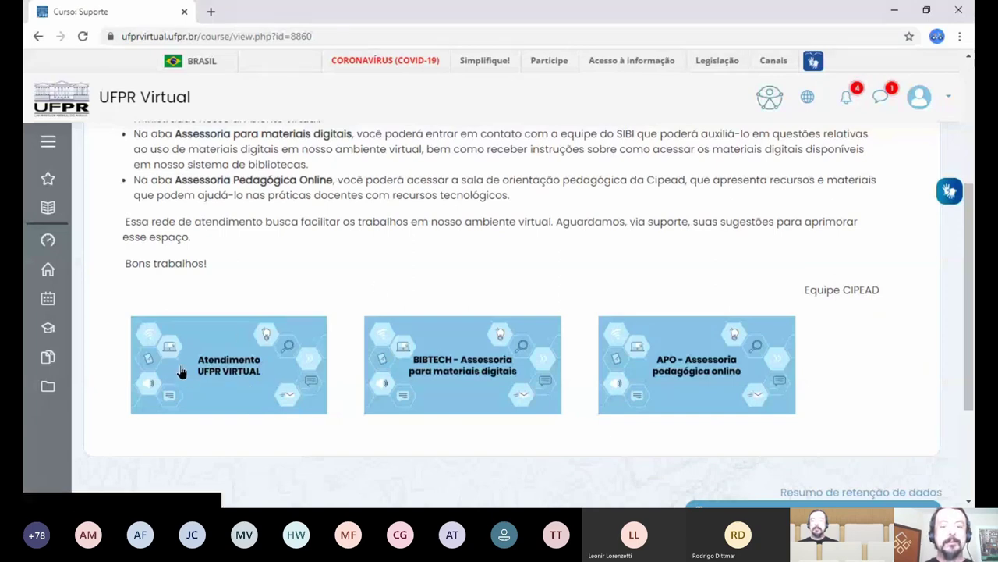
- Open BIBTECH - Assessoria para materiais digitais and look through its resource sections down to Apoio para a criação de Recursos Educacionais
click(490, 373)
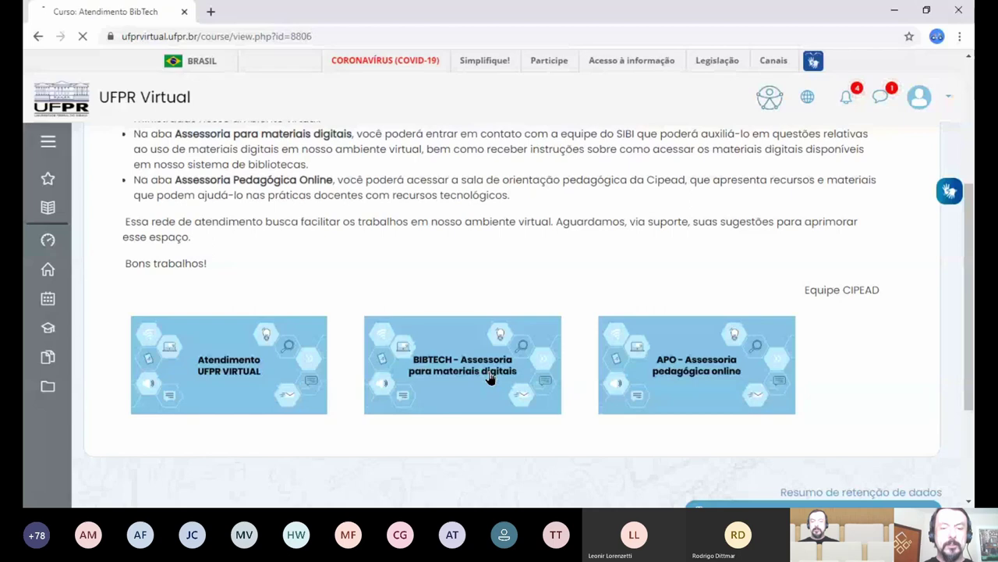
scroll(972, 205, down, 5)
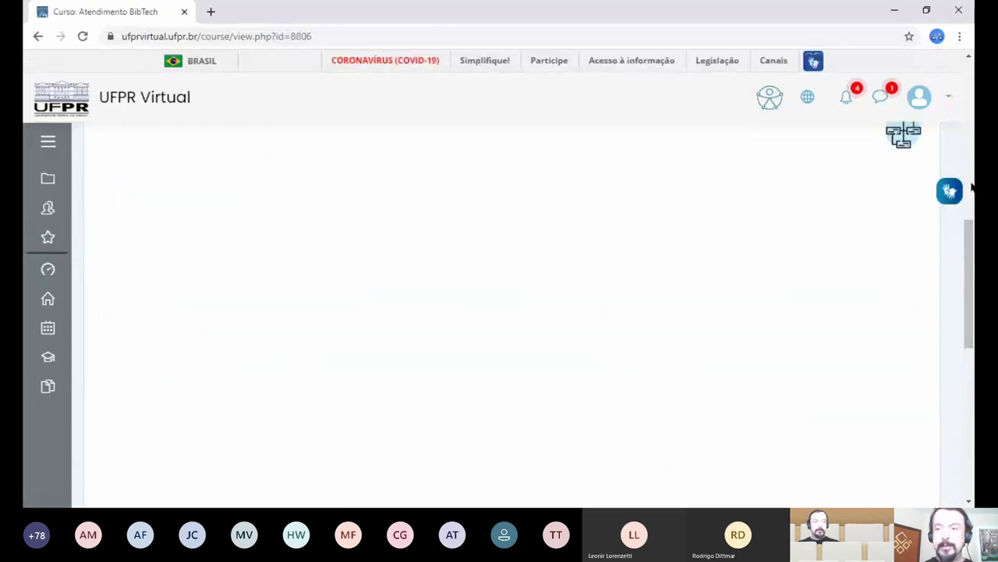
scroll(970, 237, up, 5)
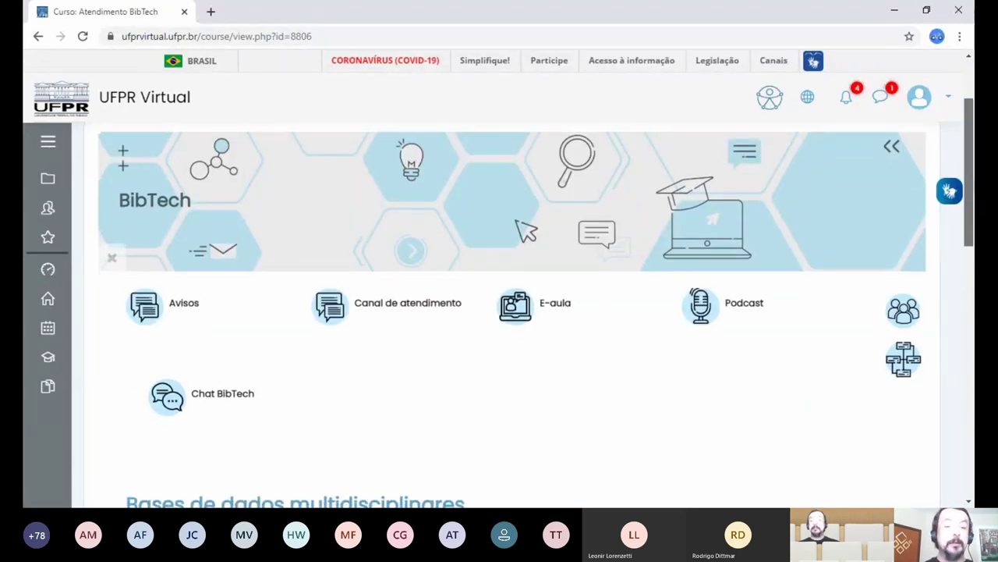
scroll(536, 312, down, 4)
scroll(536, 327, down, 2)
scroll(535, 315, down, 1)
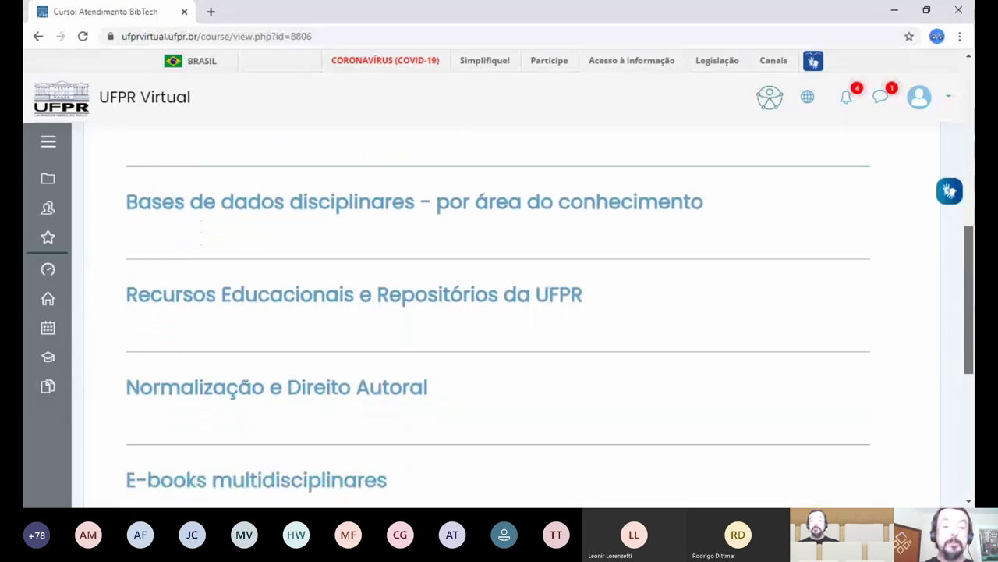
scroll(536, 320, down, 3)
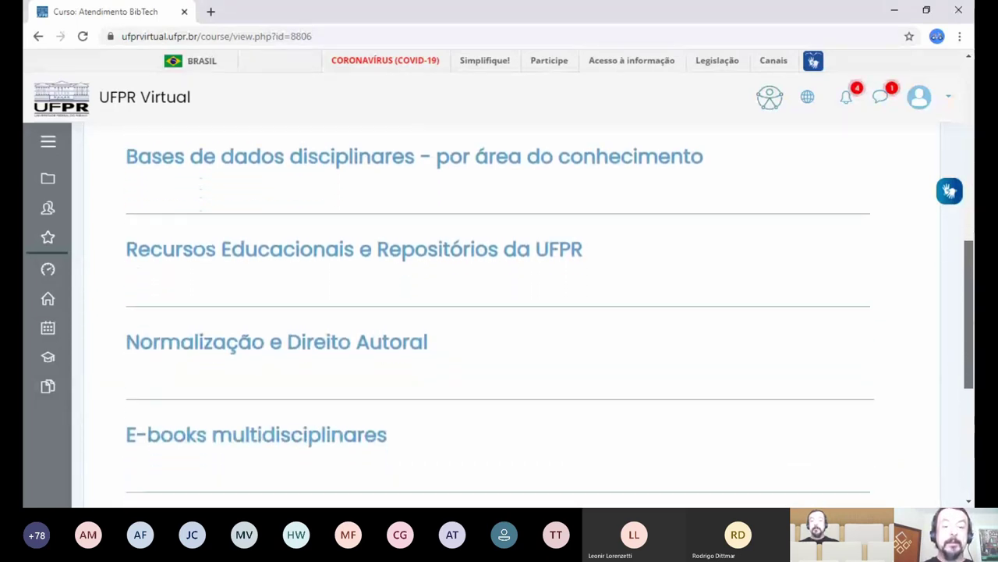
scroll(256, 156, down, 2)
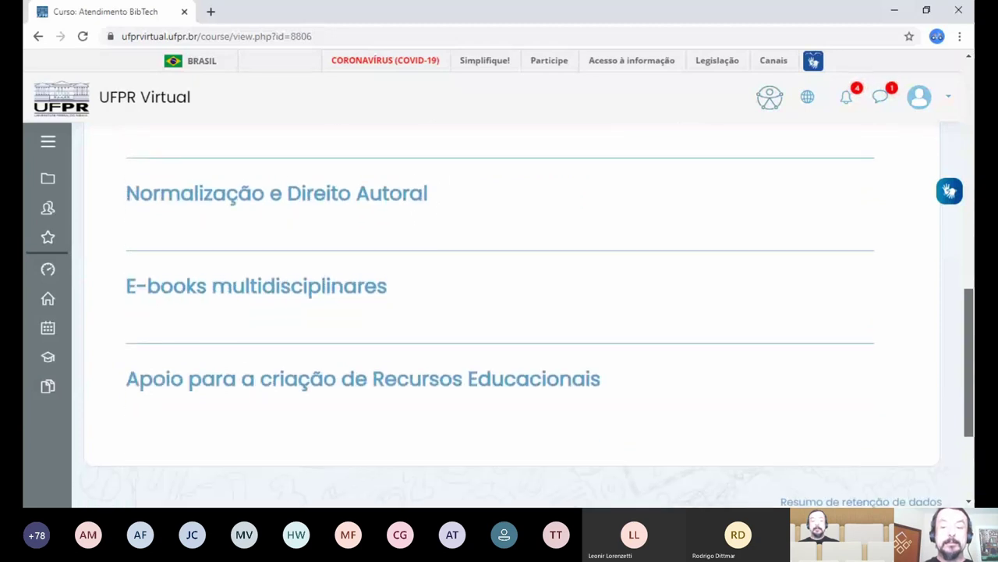
scroll(256, 156, up, 2)
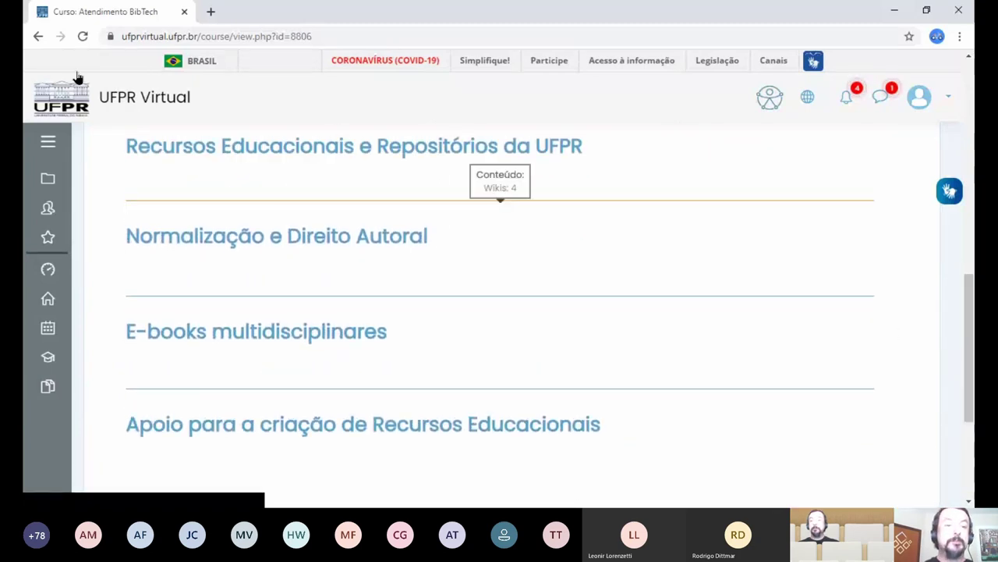
- Go back to the support page and open Atendimento UFPR VIRTUAL to review the available help requests
click(37, 36)
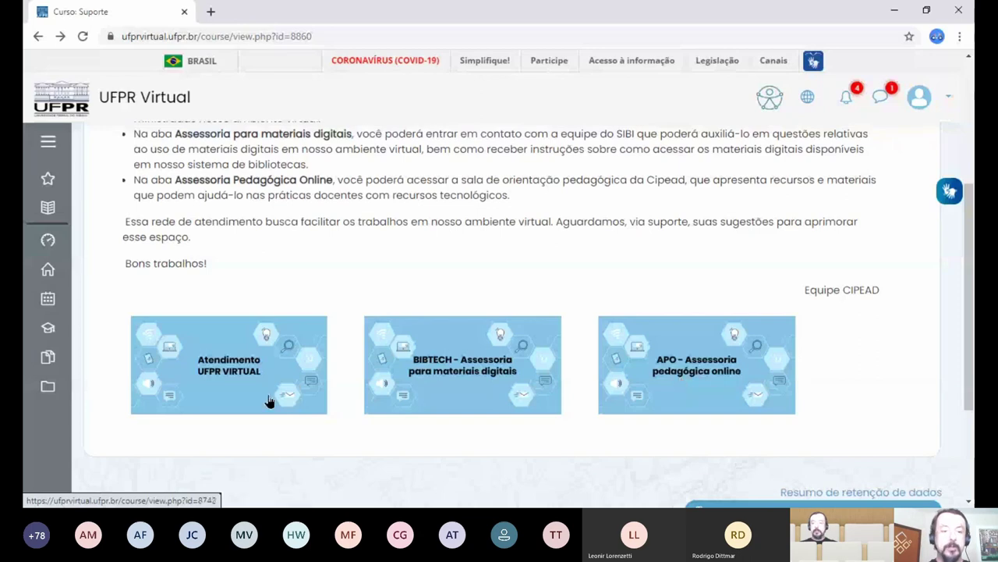
click(238, 380)
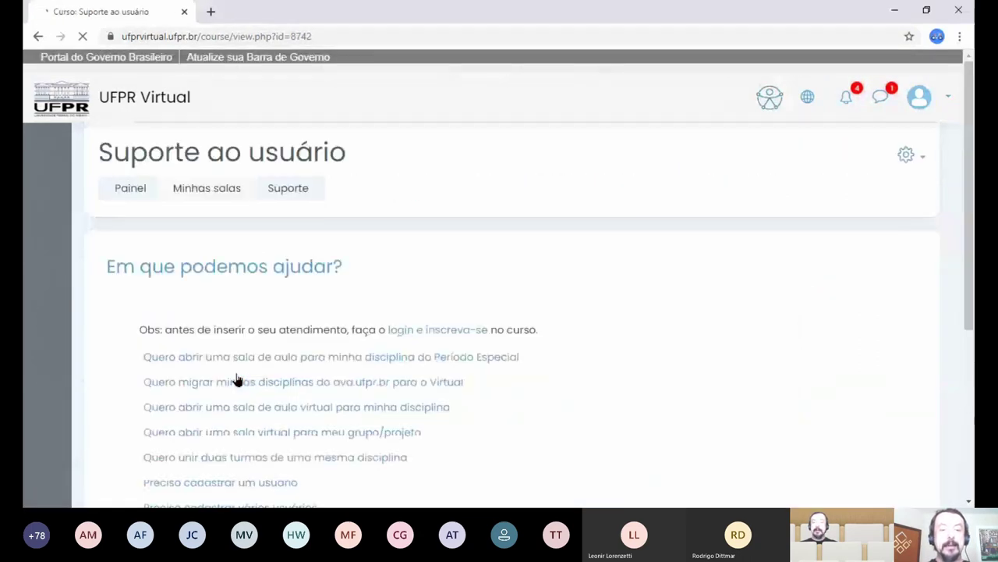
drag(973, 149, 655, 209)
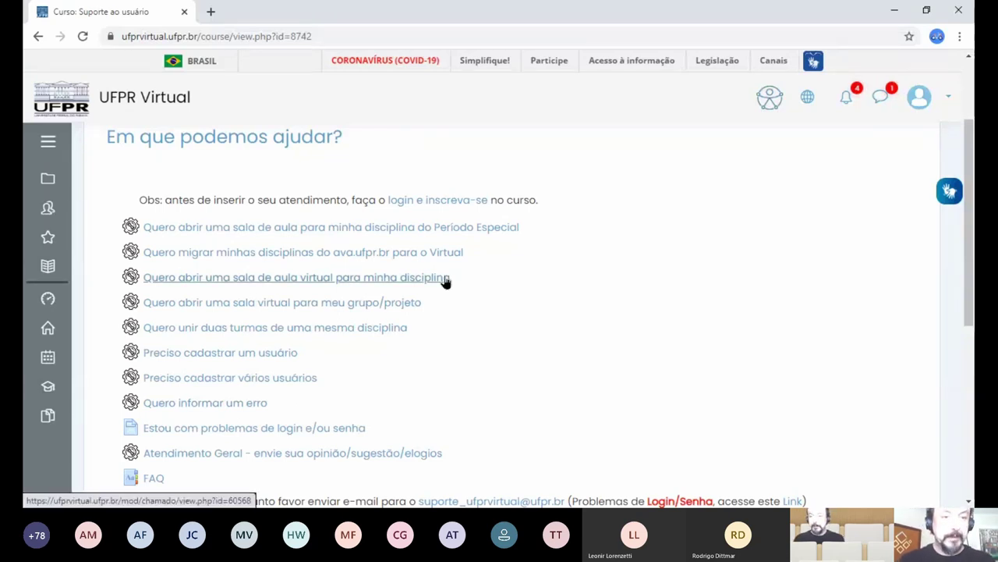
scroll(673, 209, up, 2)
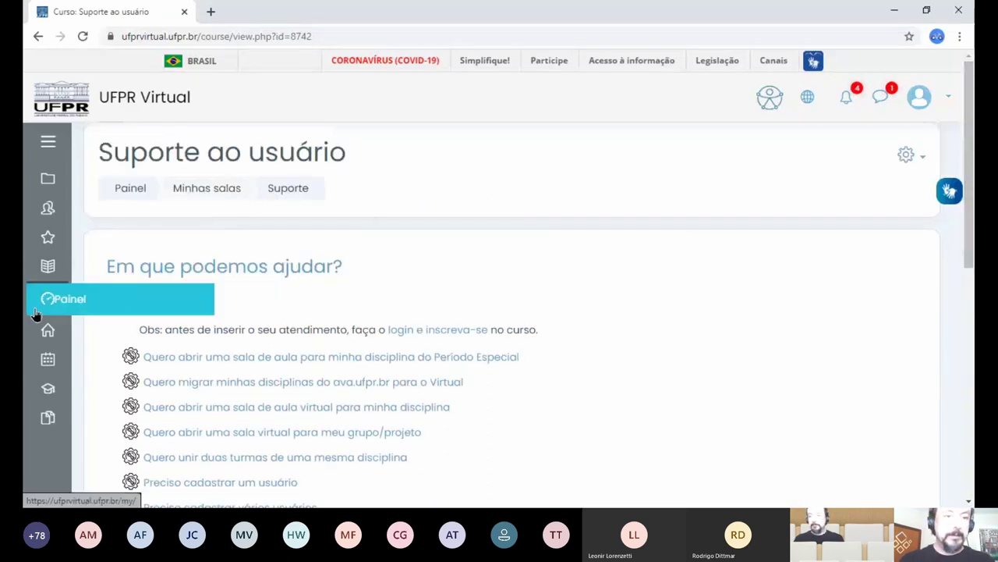
- Return to the Painel and open the course Oficina UFPR Virtual 1
click(63, 303)
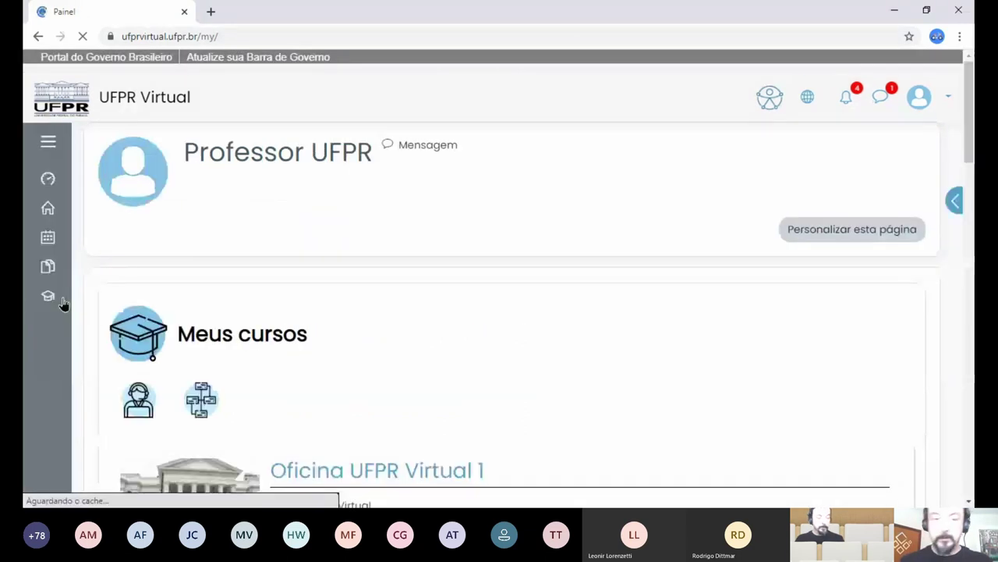
mouse_move(66, 290)
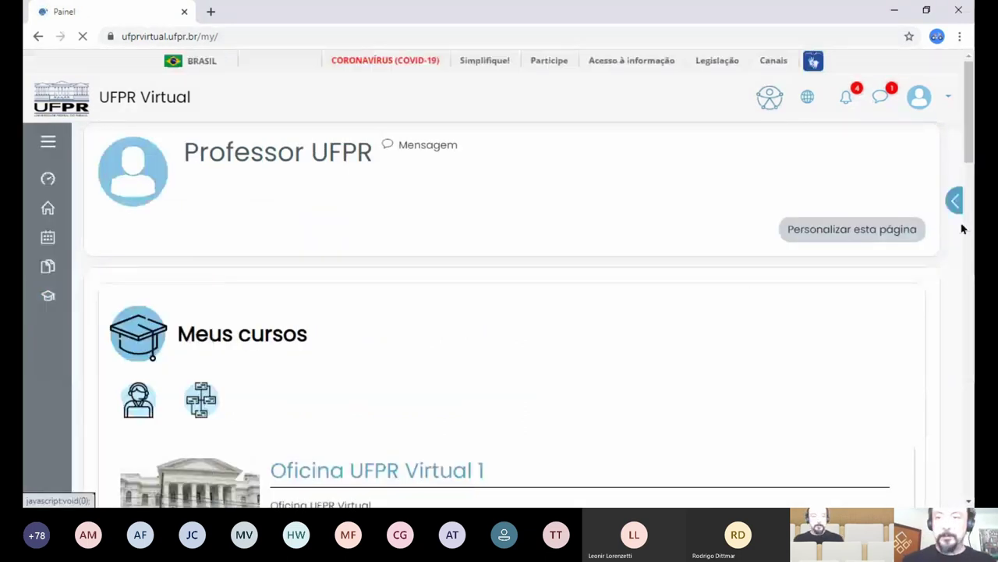
scroll(461, 190, down, 4)
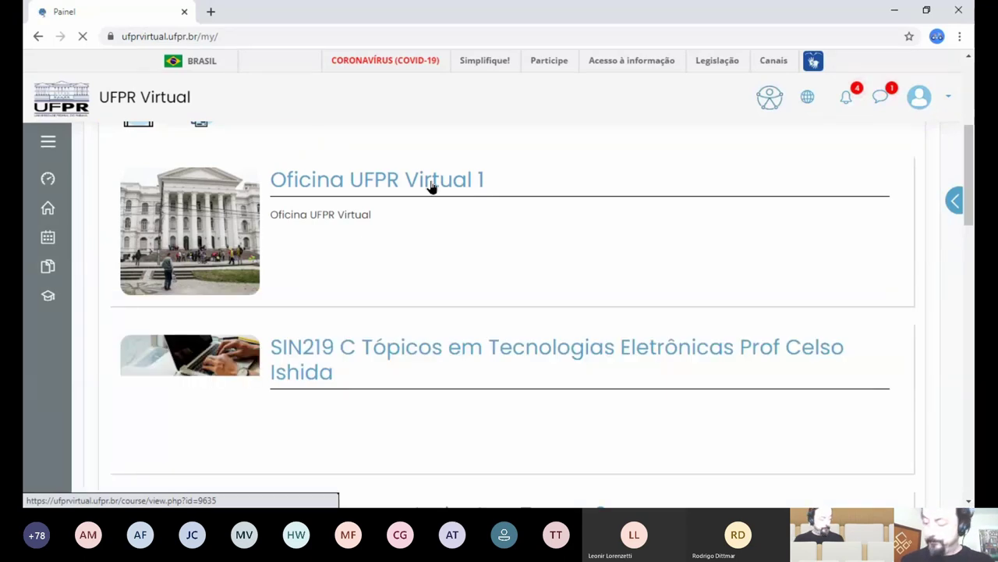
click(432, 184)
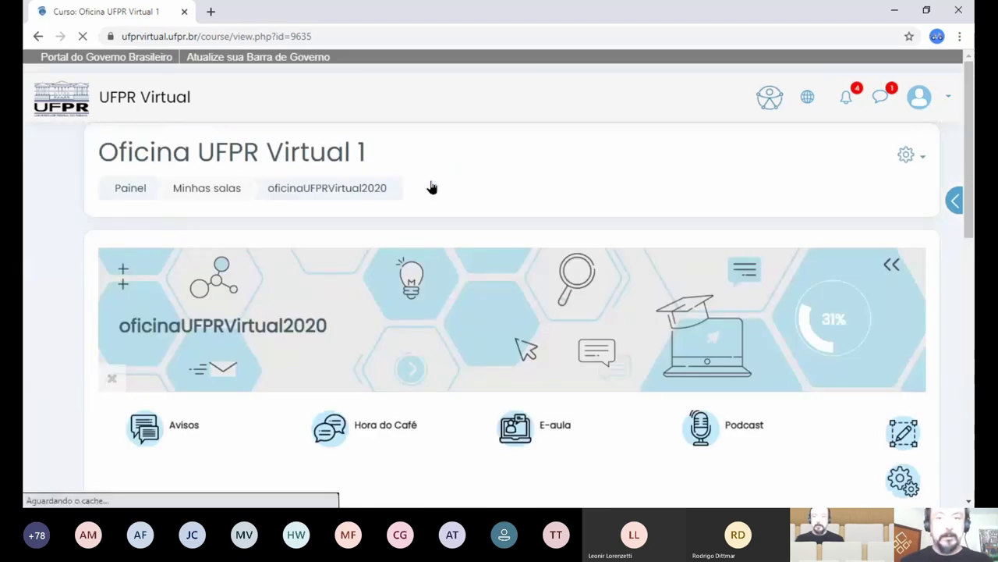
- Examine the course page's banner, its Avisos, Hora do Café, E-aula and Podcast shortcuts, and the first module sections
scroll(972, 138, down, 2)
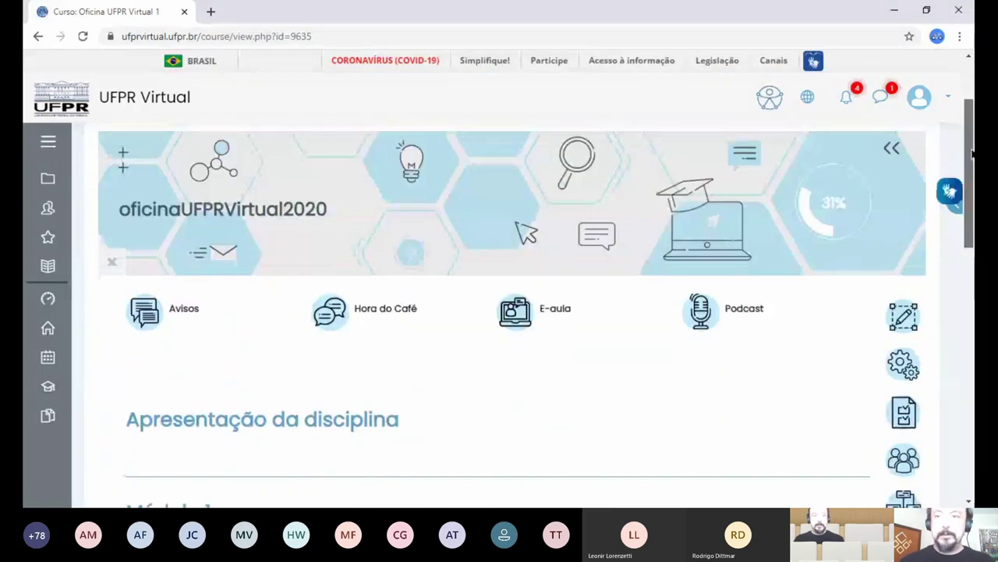
scroll(973, 153, down, 1)
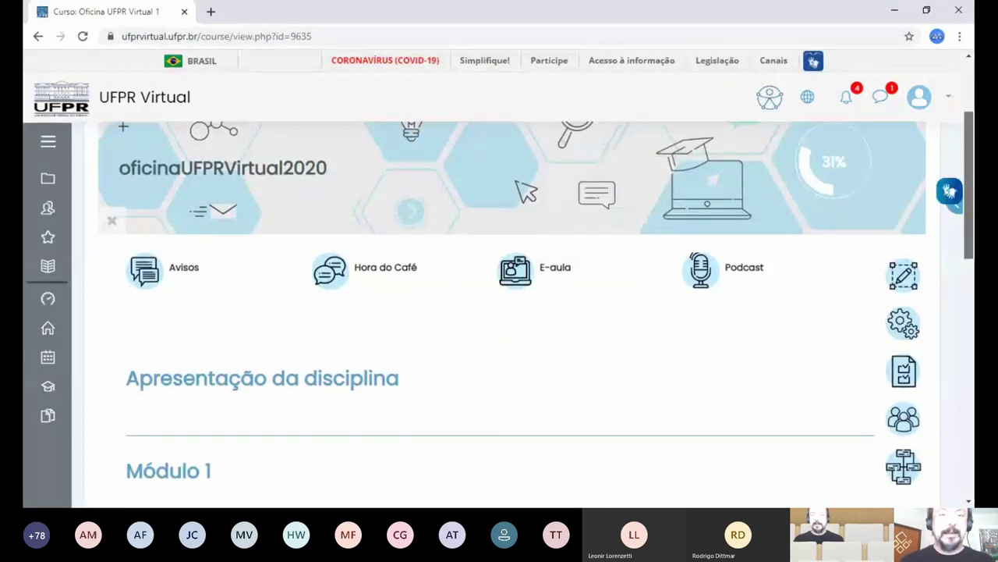
scroll(972, 153, up, 2)
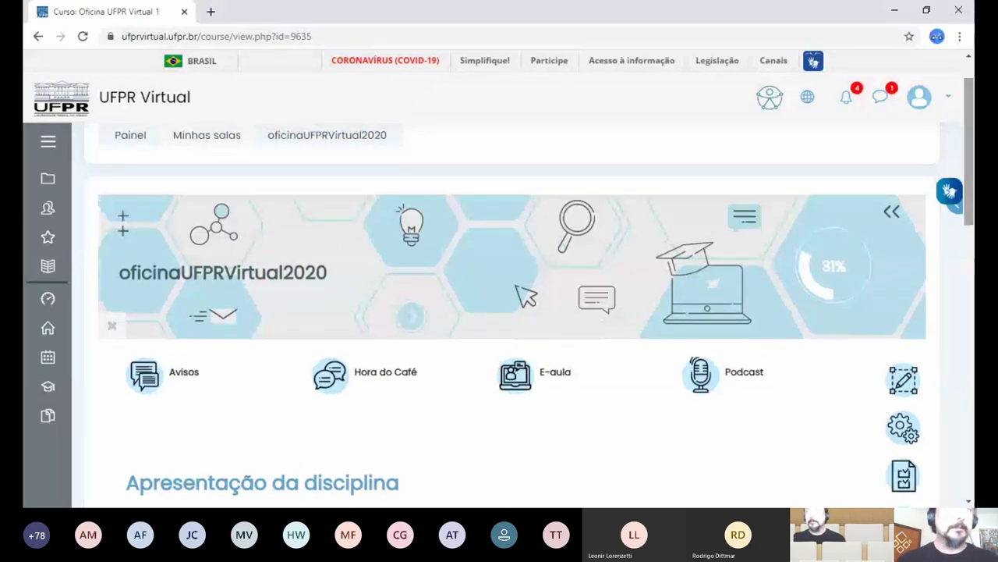
scroll(972, 153, down, 1)
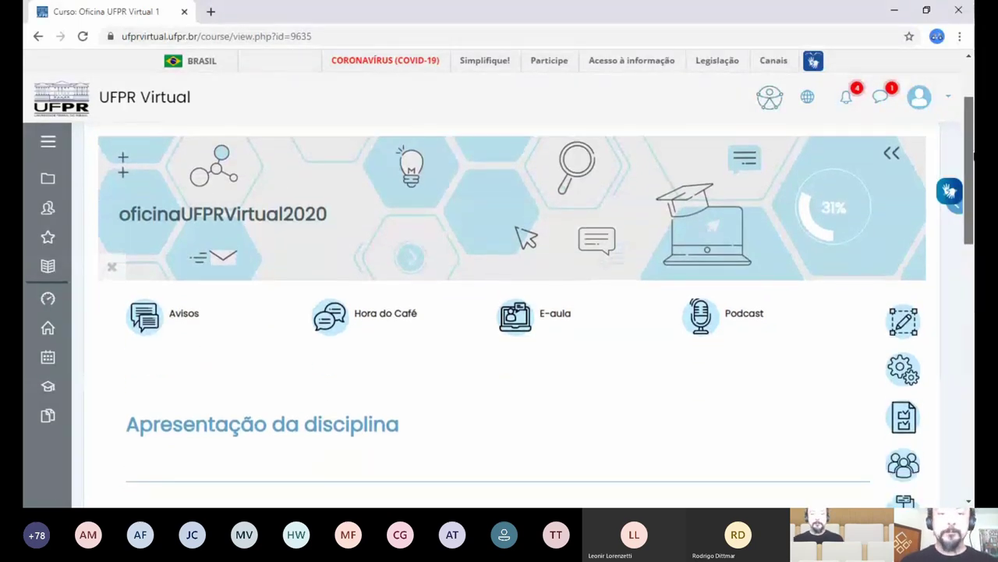
scroll(973, 153, down, 2)
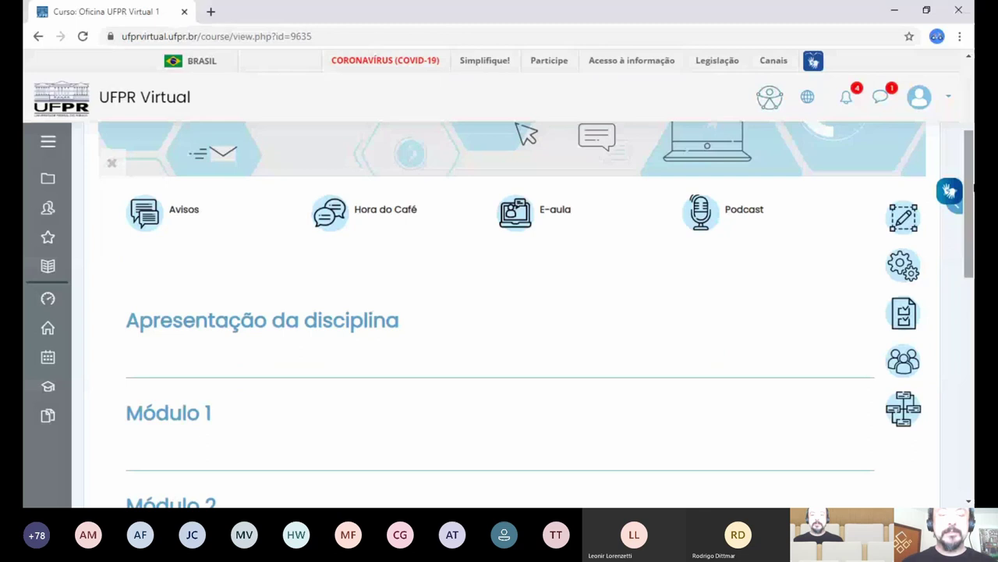
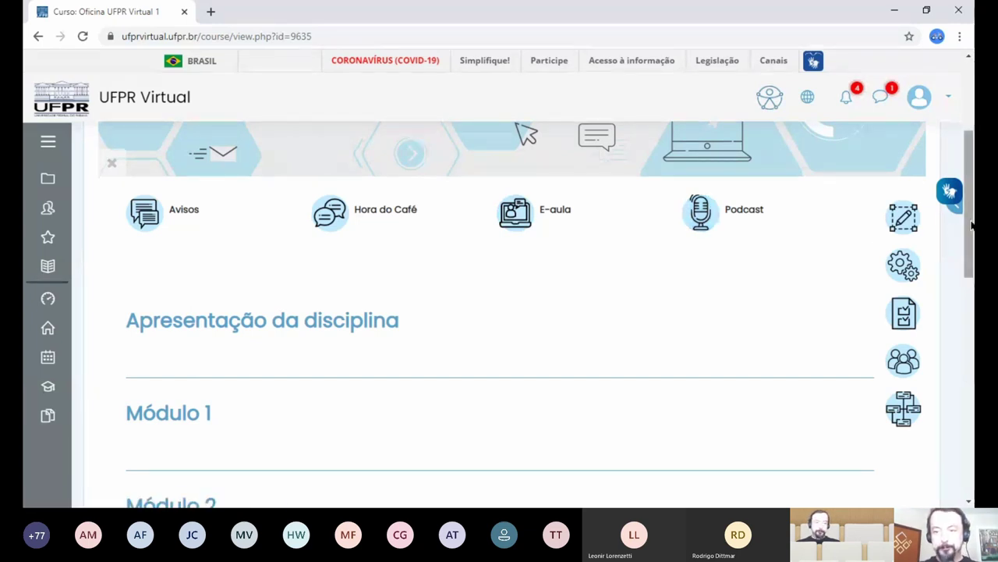
scroll(973, 225, down, 1)
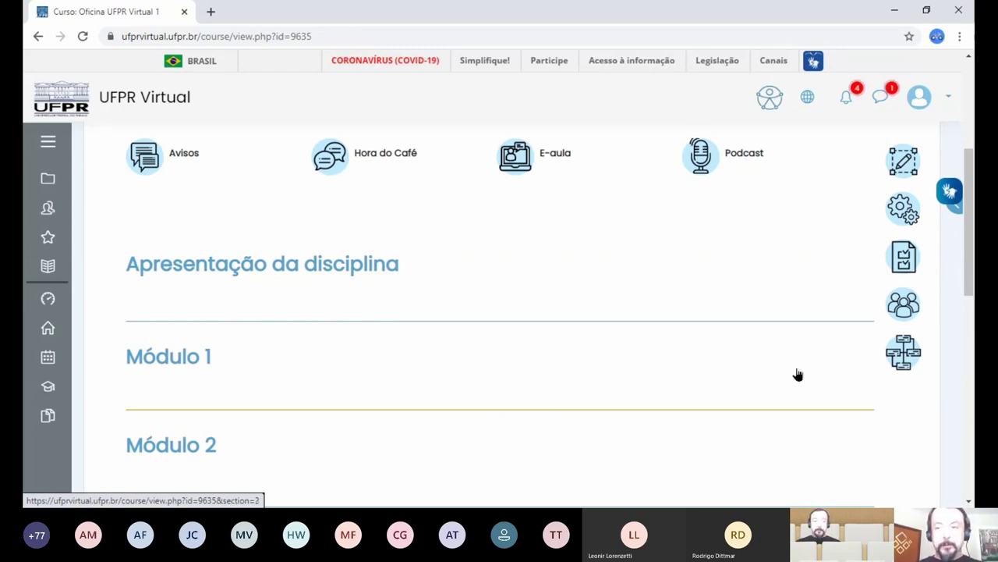
mouse_move(971, 270)
mouse_down()
mouse_move(972, 440)
mouse_move(973, 277)
mouse_up()
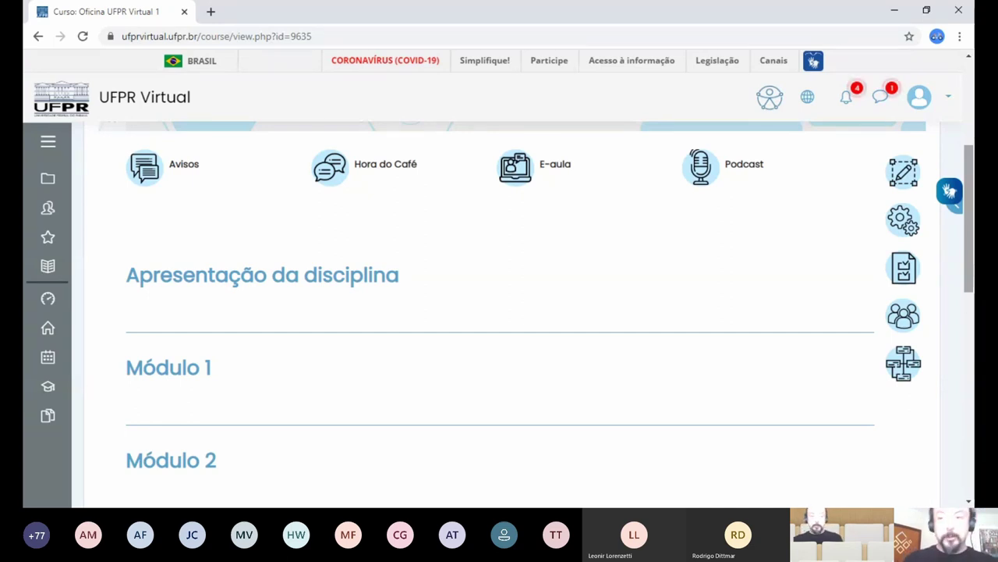
- Turn on editing mode for the course Oficina UFPR Virtual 1
drag(972, 269, 973, 187)
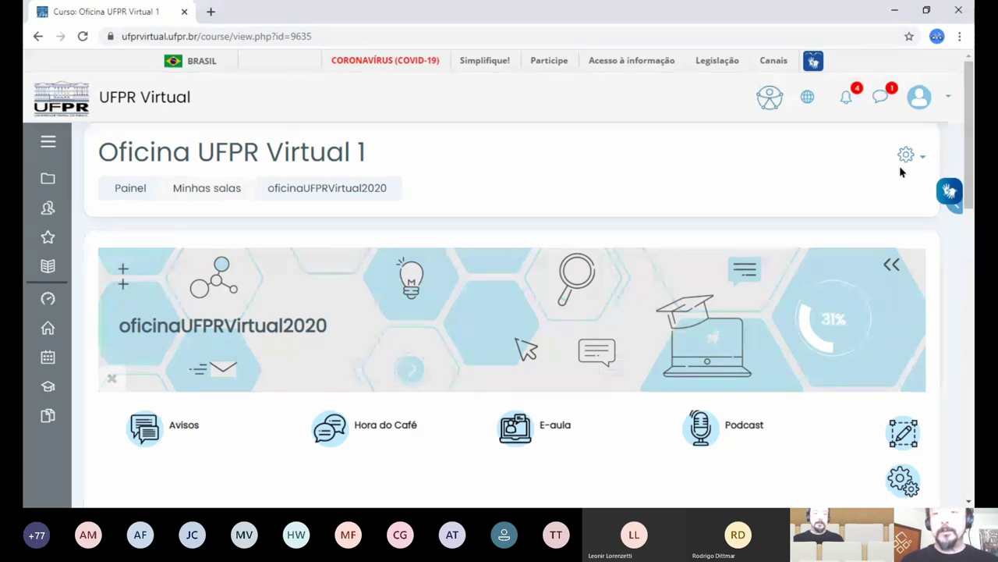
click(922, 158)
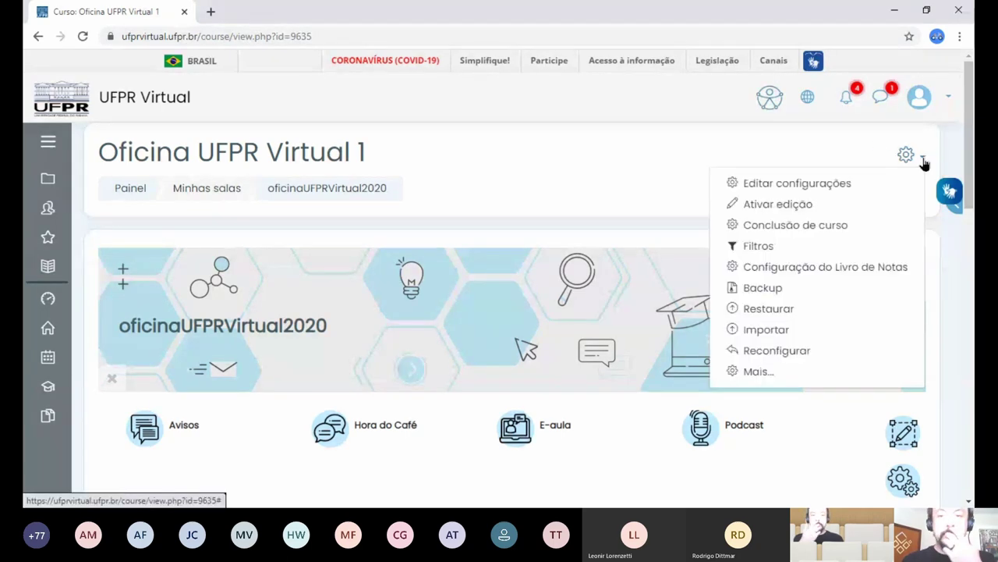
click(782, 206)
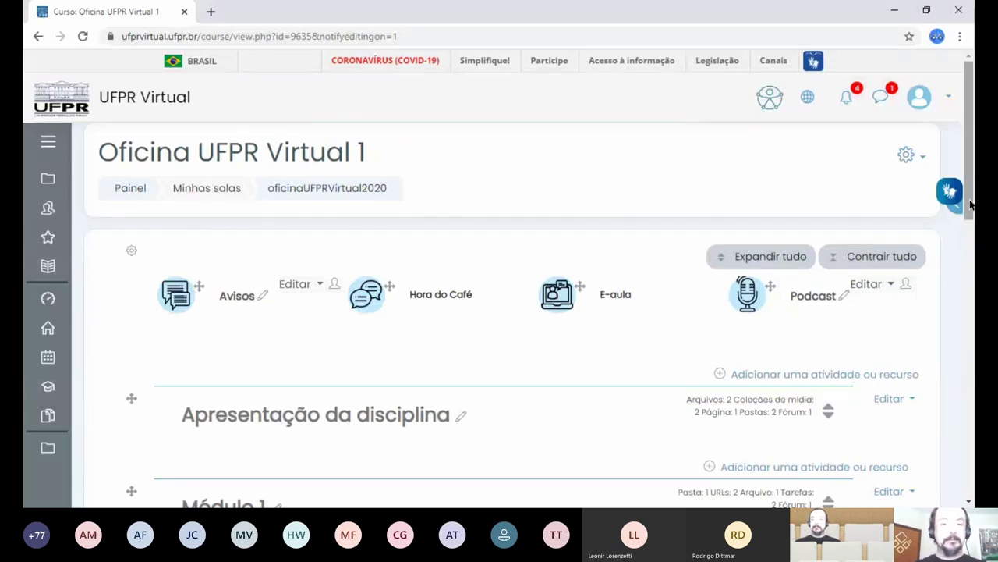
- Move the section Apresentação da disciplina below Módulo 1 and back to its place above it
drag(971, 204, 972, 224)
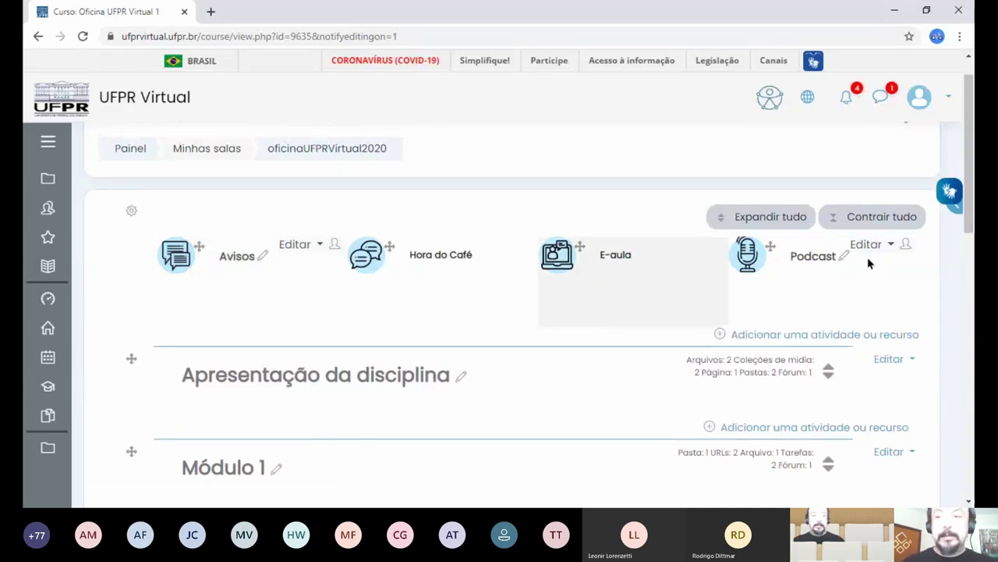
drag(972, 224, 973, 250)
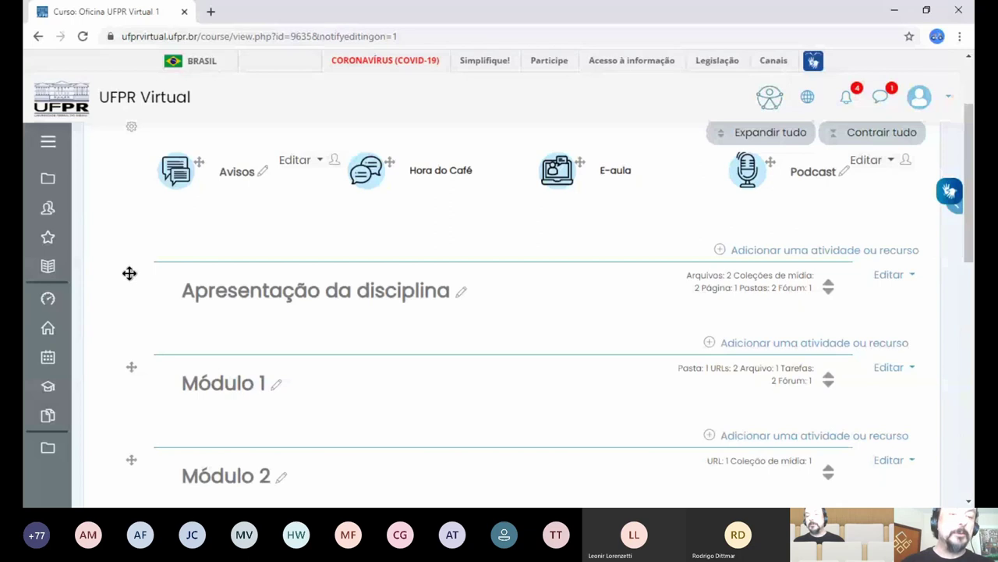
drag(130, 273, 131, 373)
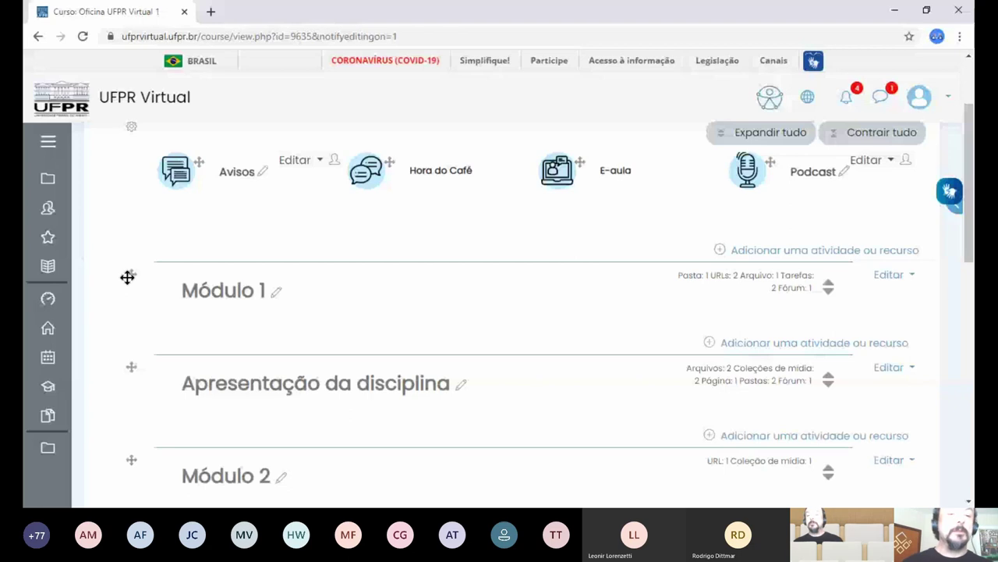
drag(129, 281, 129, 270)
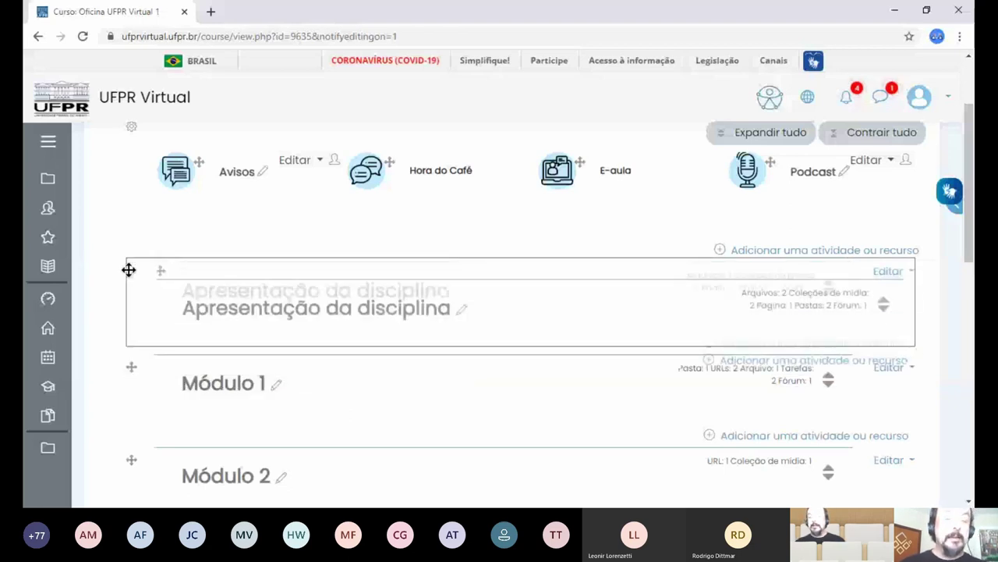
drag(128, 270, 131, 276)
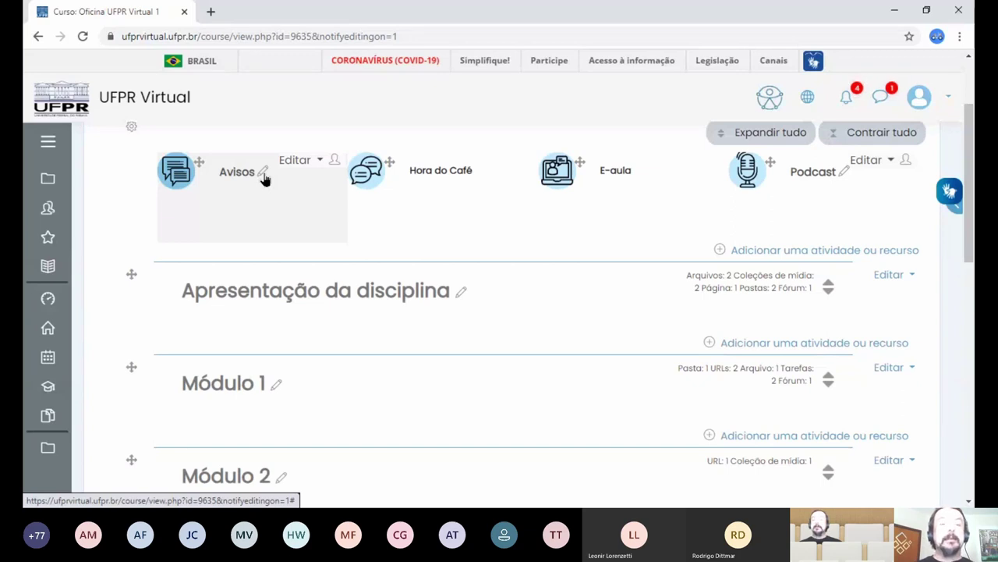
- Rename the section Apresentação da disciplina as "Apresentação da disciplina - Breve relato"
click(461, 295)
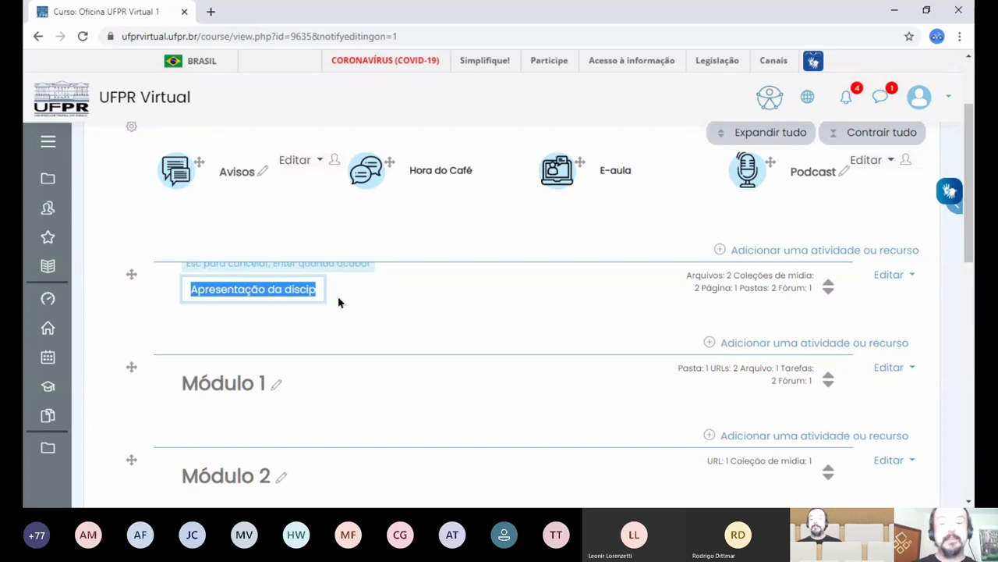
text(Apresentação da disciplina)
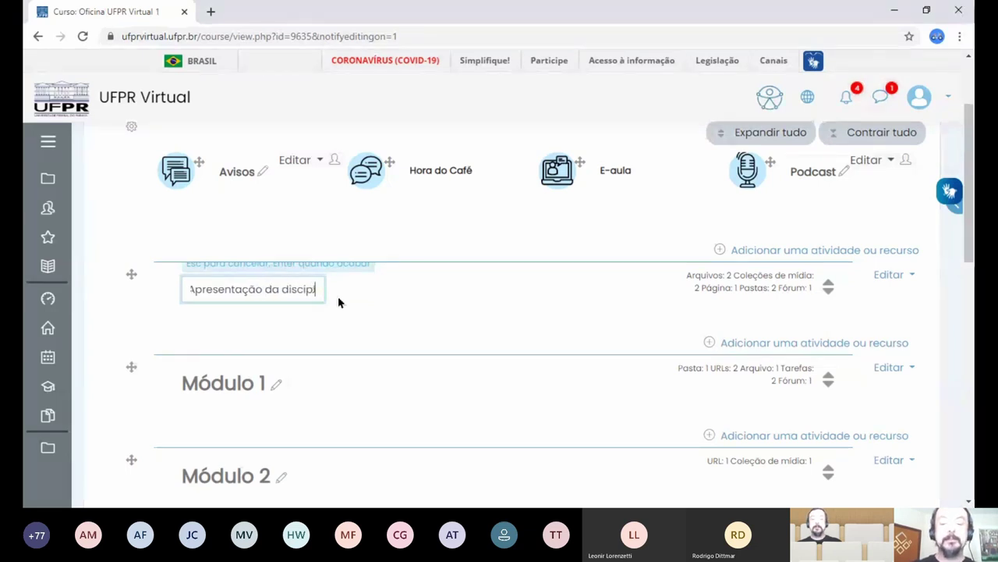
text( - )
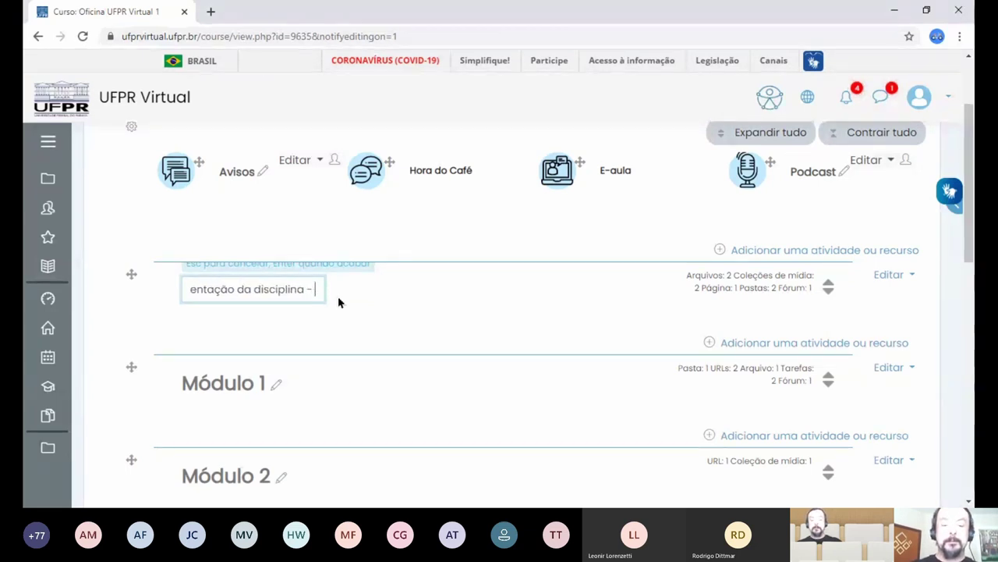
text(Breve relato)
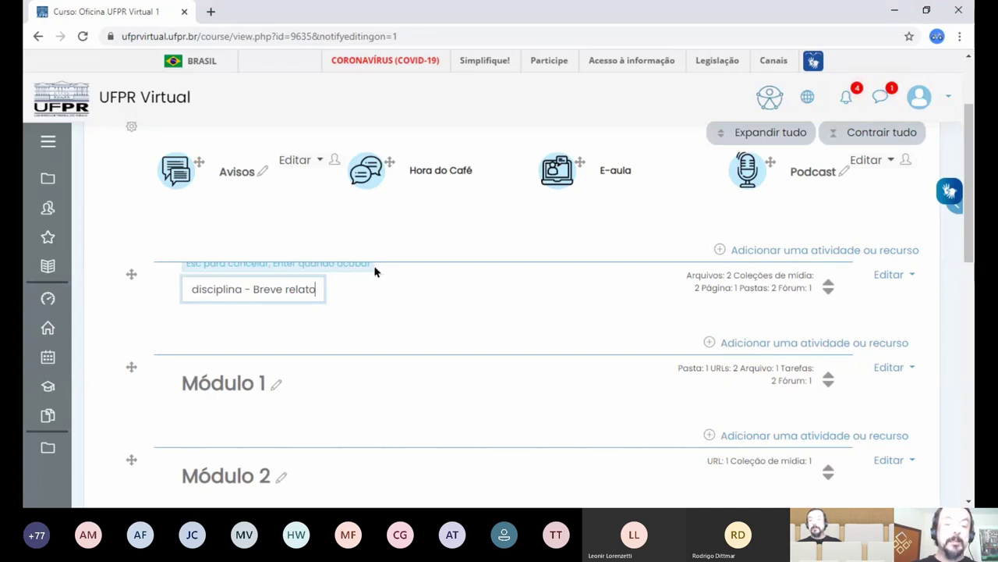
key(Return)
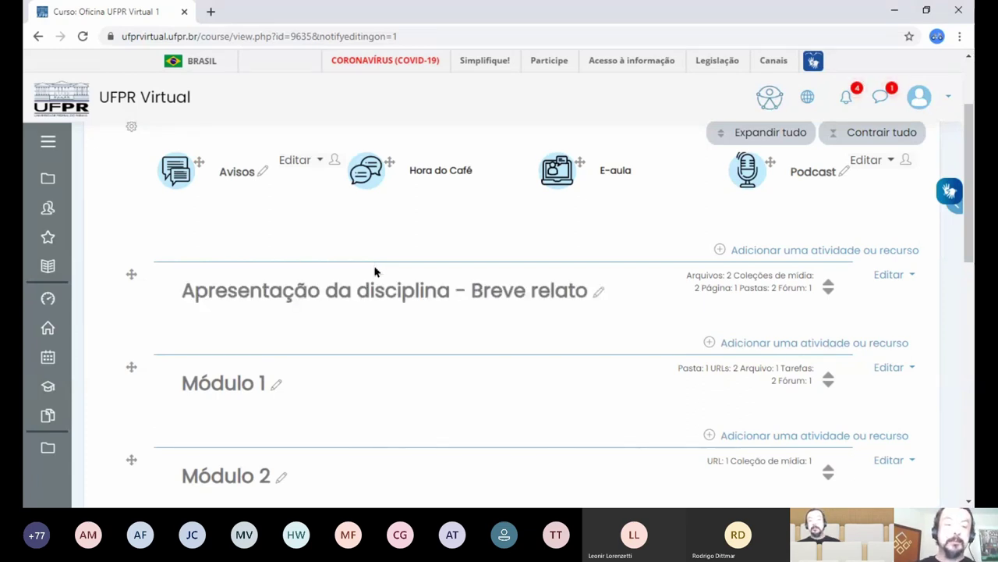
click(600, 294)
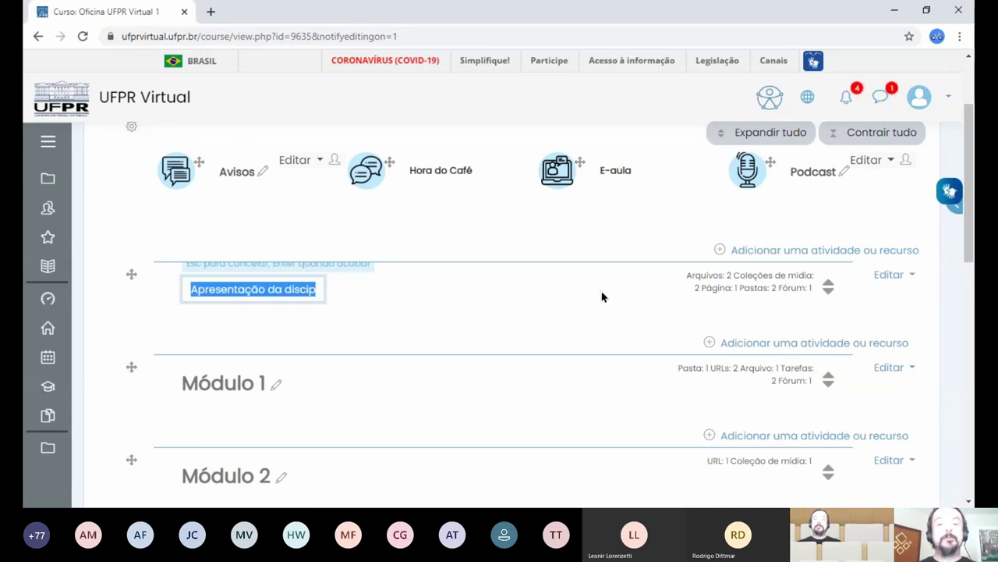
key(BackSpace)
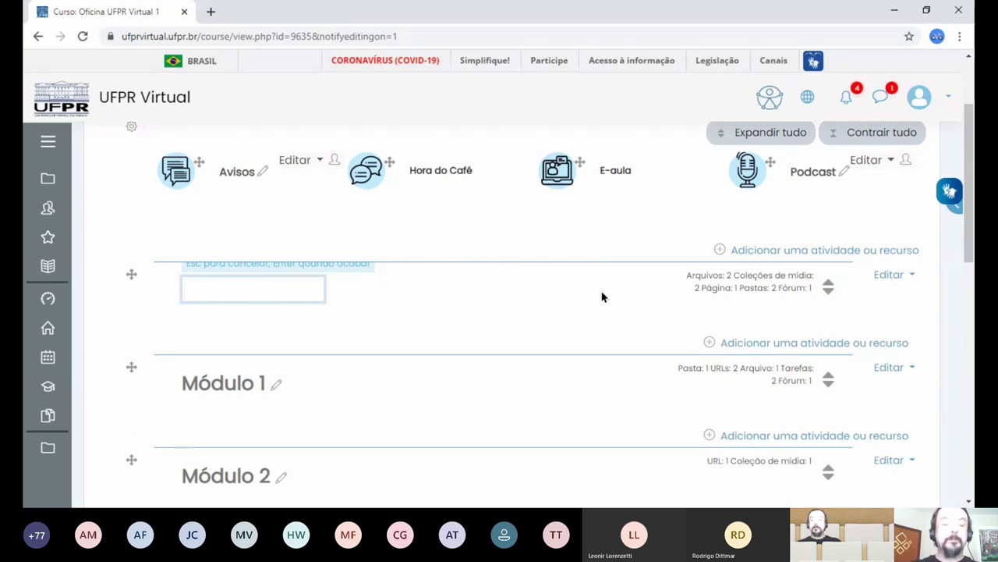
text(Apresentação do relatório)
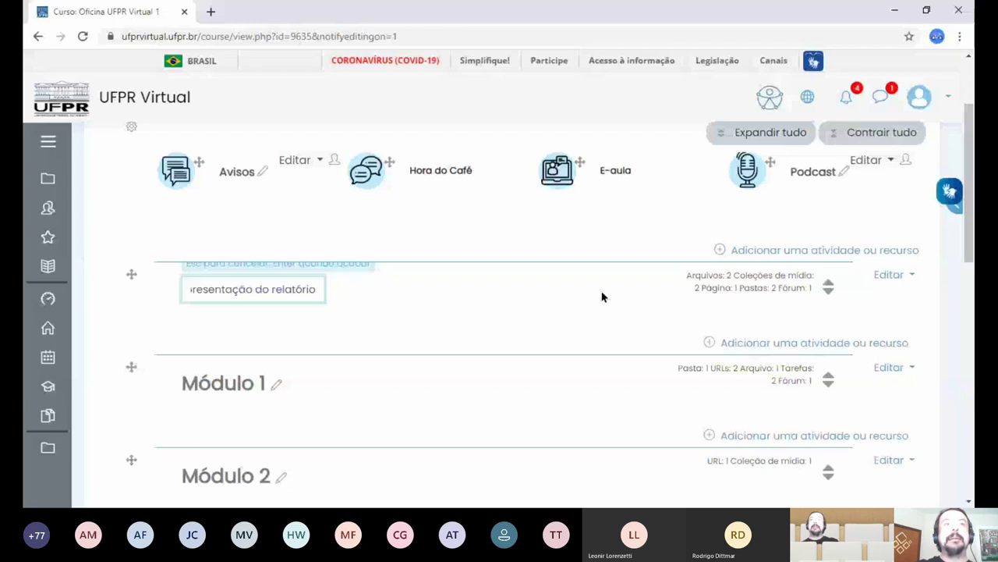
key(Escape)
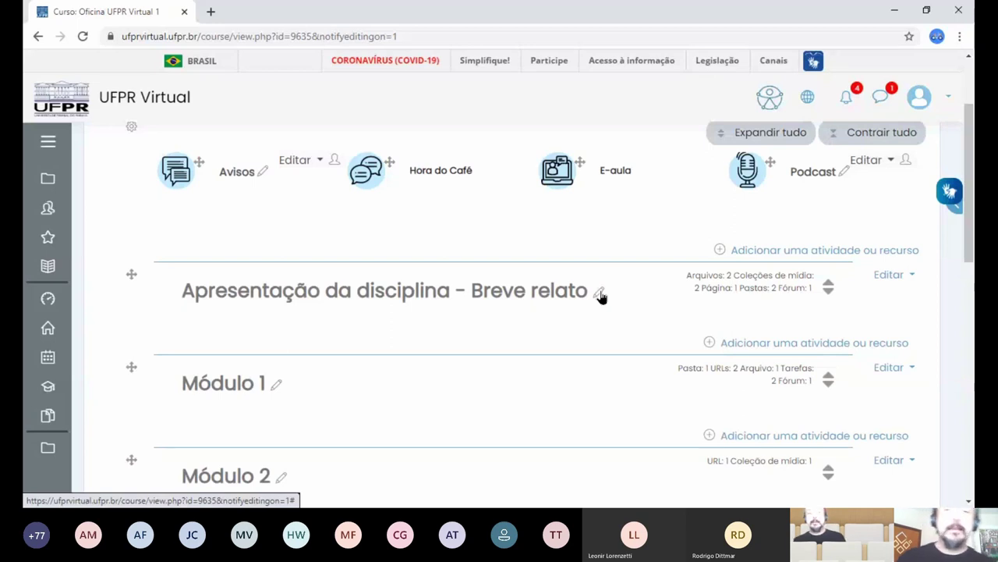
- Remove the "- Breve relato" suffix from the first section's title so it reads "Apresentação da disciplina"
click(600, 294)
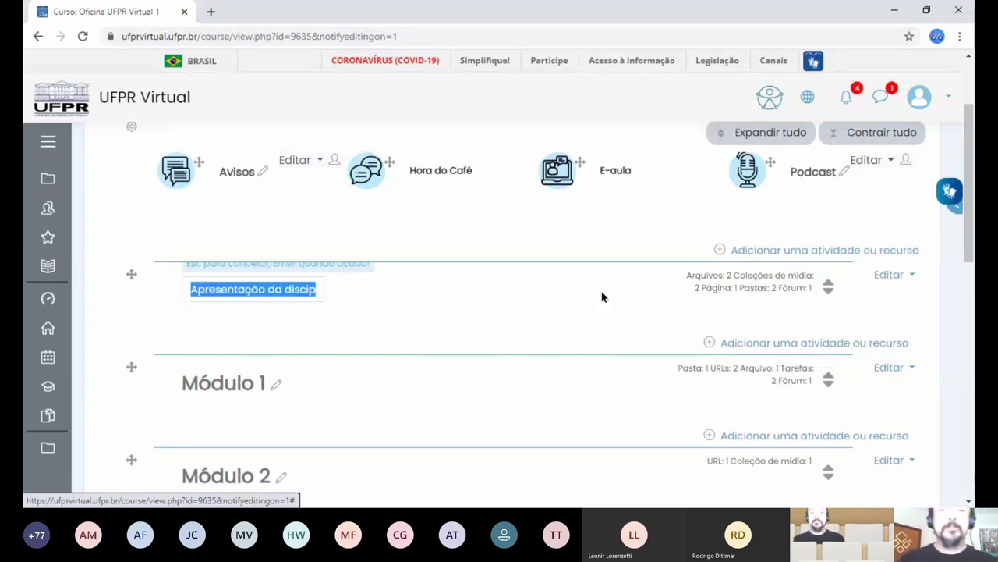
click(302, 297)
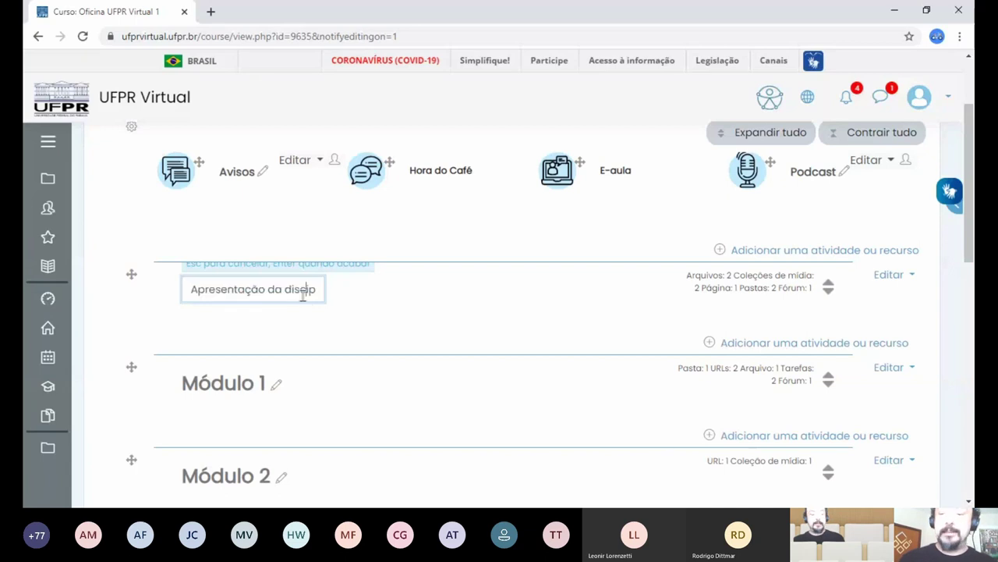
key(End)
text(- Breve relato)
key(BackSpace)
key(BackSpace)
key(BackSpace)
key(BackSpace)
key(BackSpace)
key(BackSpace)
key(BackSpace)
key(BackSpace)
key(BackSpace)
key(BackSpace)
key(BackSpace)
key(BackSpace)
key(BackSpace)
key(BackSpace)
key(BackSpace)
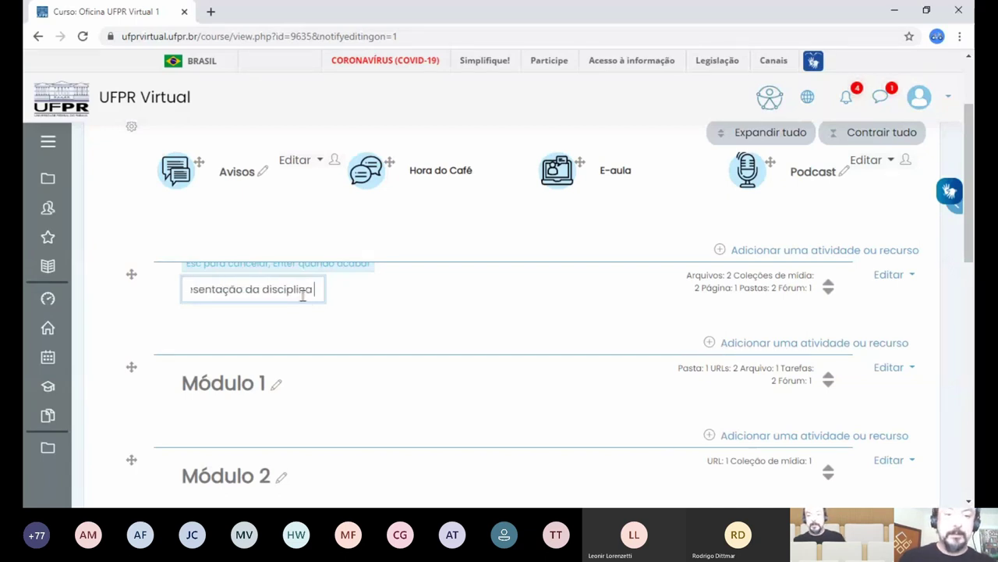
key(Return)
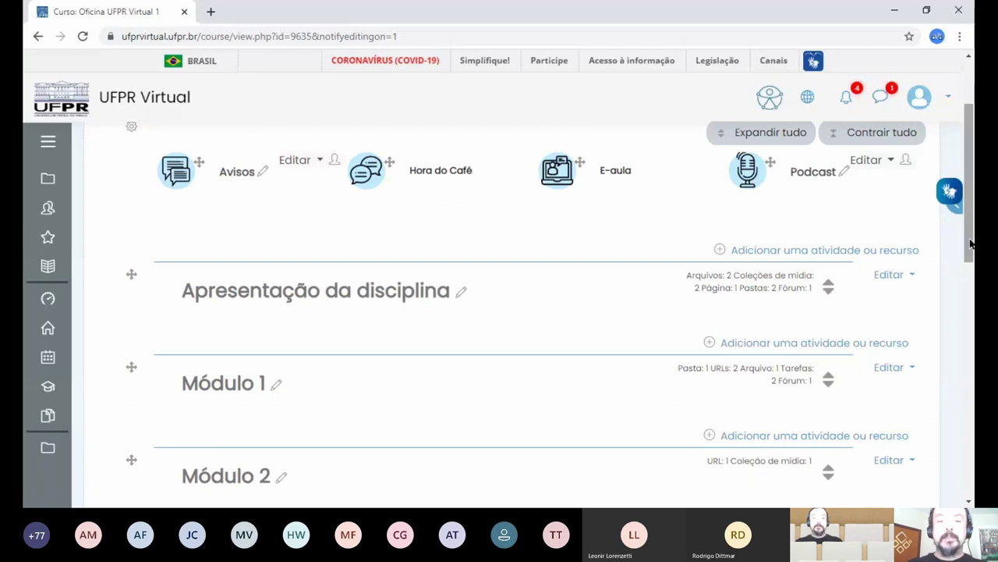
- Add one new timeline section (linha do tempo) after Módulo 6 at the end of the course
drag(972, 244, 972, 291)
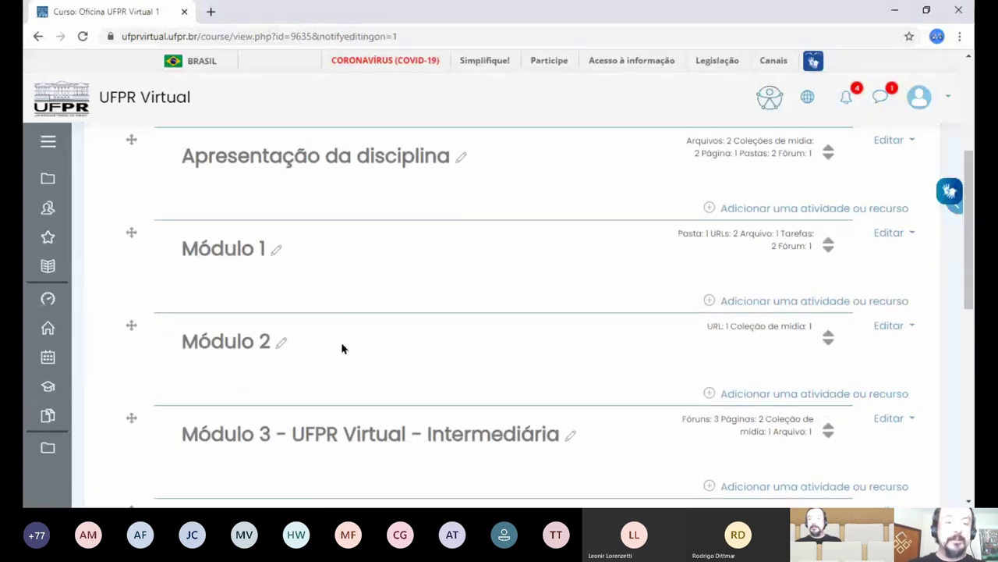
drag(970, 291, 971, 429)
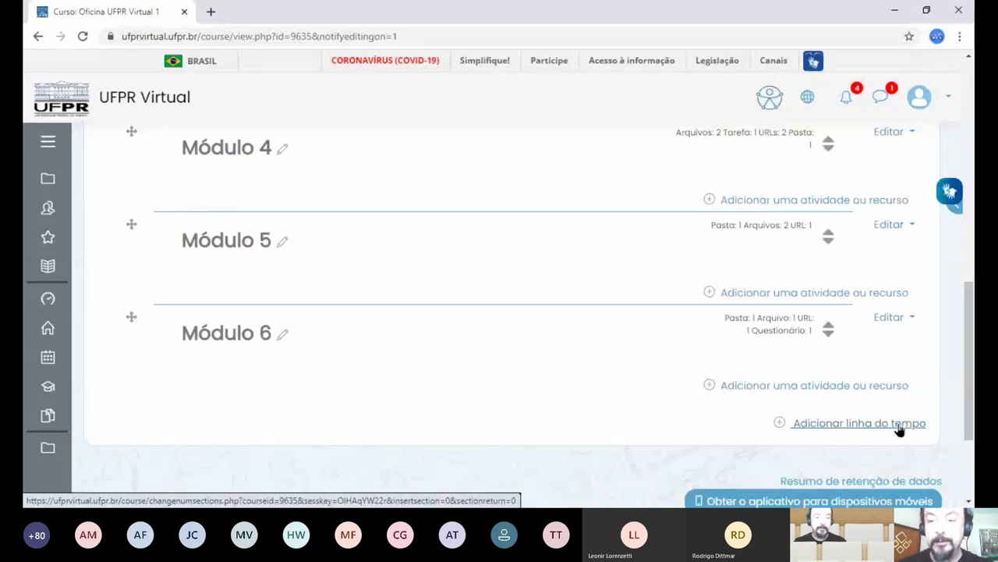
click(899, 426)
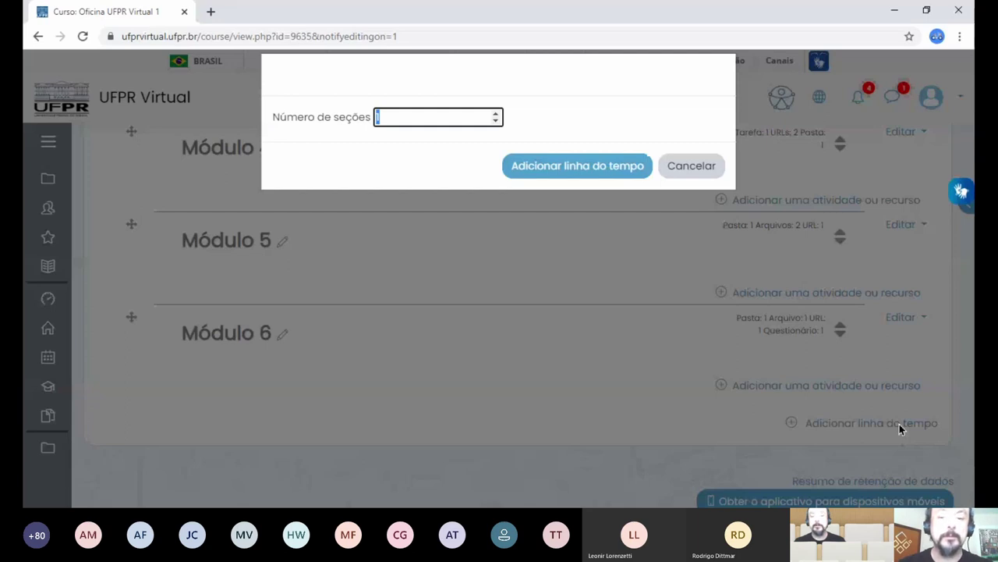
click(567, 167)
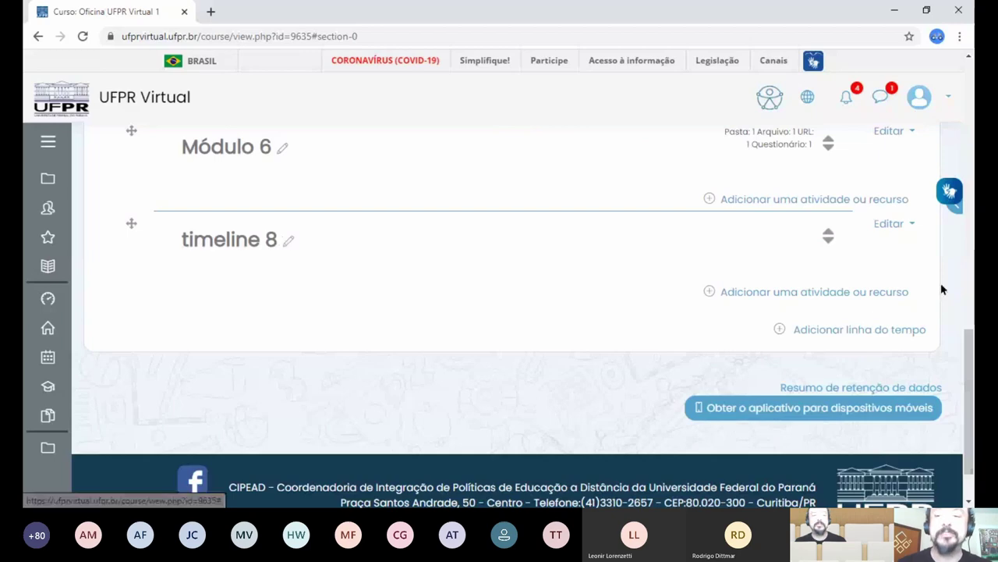
- Rename the new section after Módulo 6 as "Módulo 7"
scroll(941, 289, up, 3)
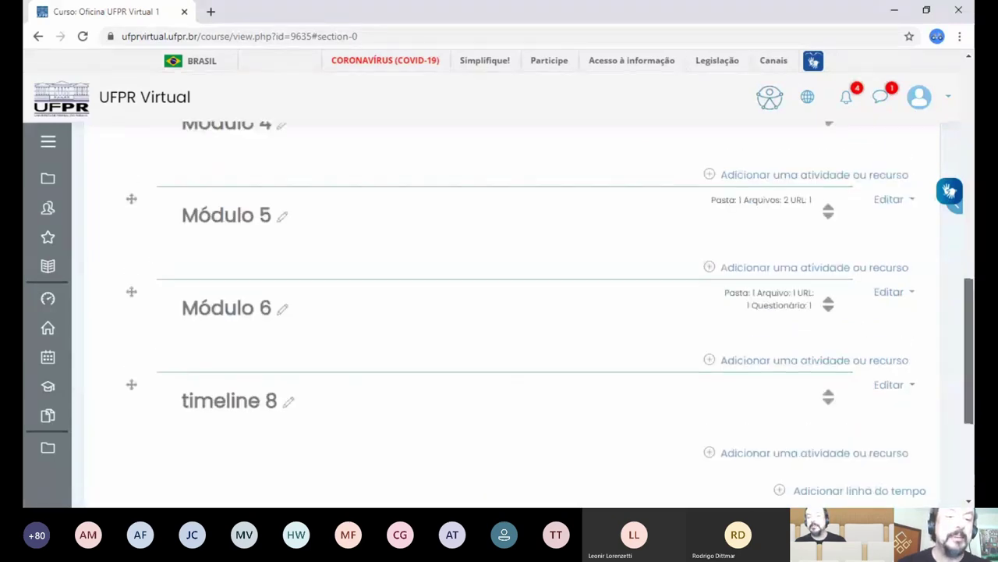
scroll(974, 162, up, 4)
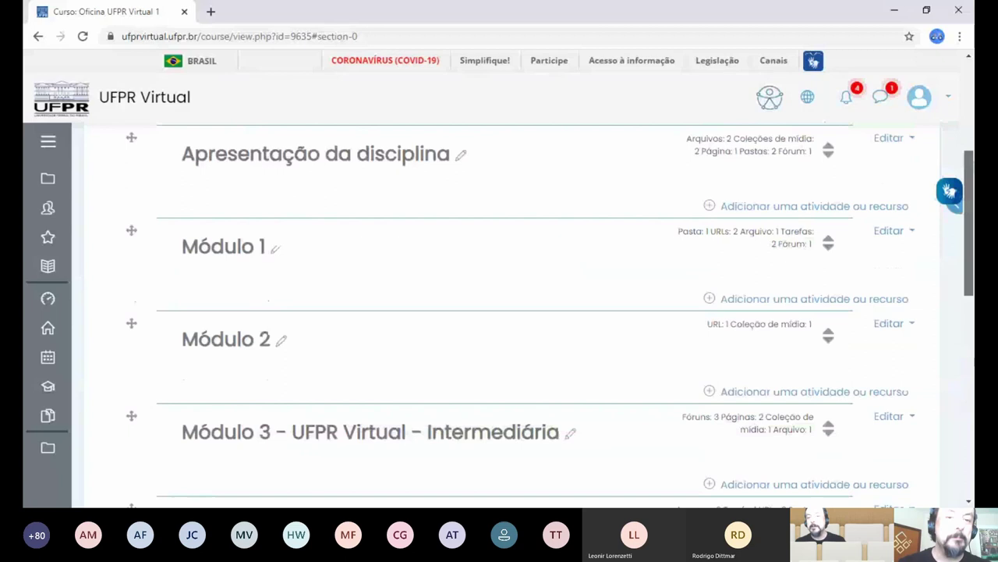
scroll(973, 160, down, 6)
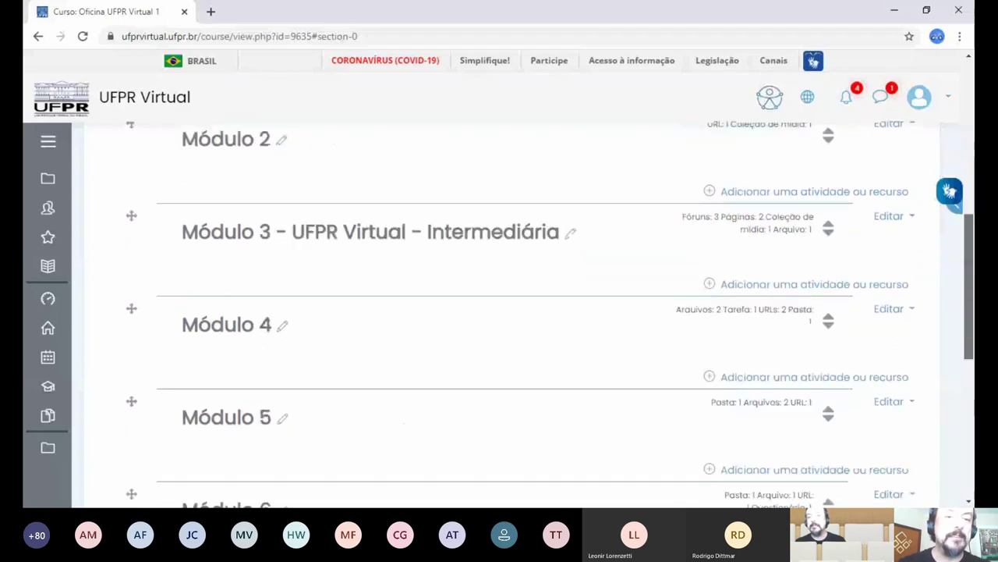
scroll(523, 314, down, 1)
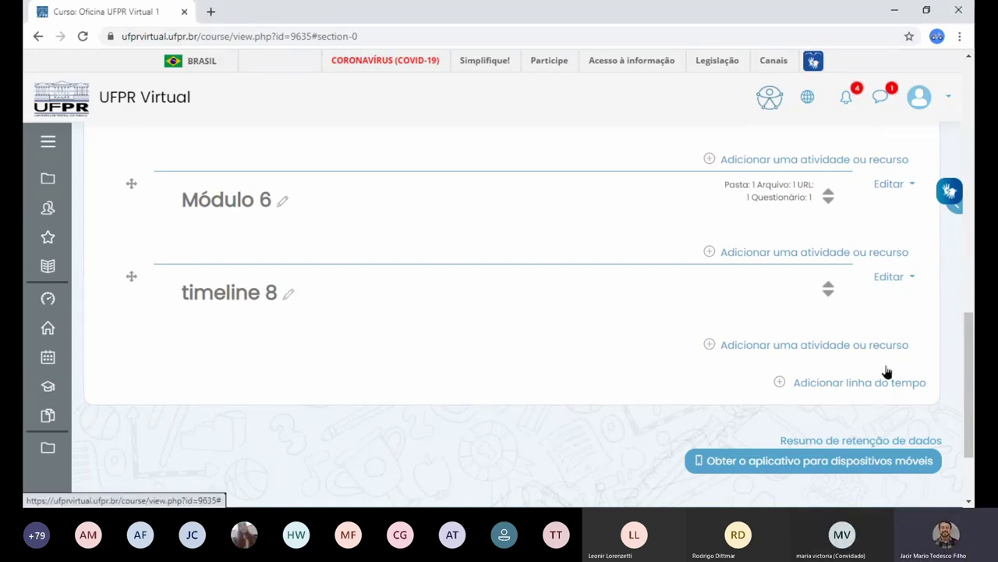
click(288, 293)
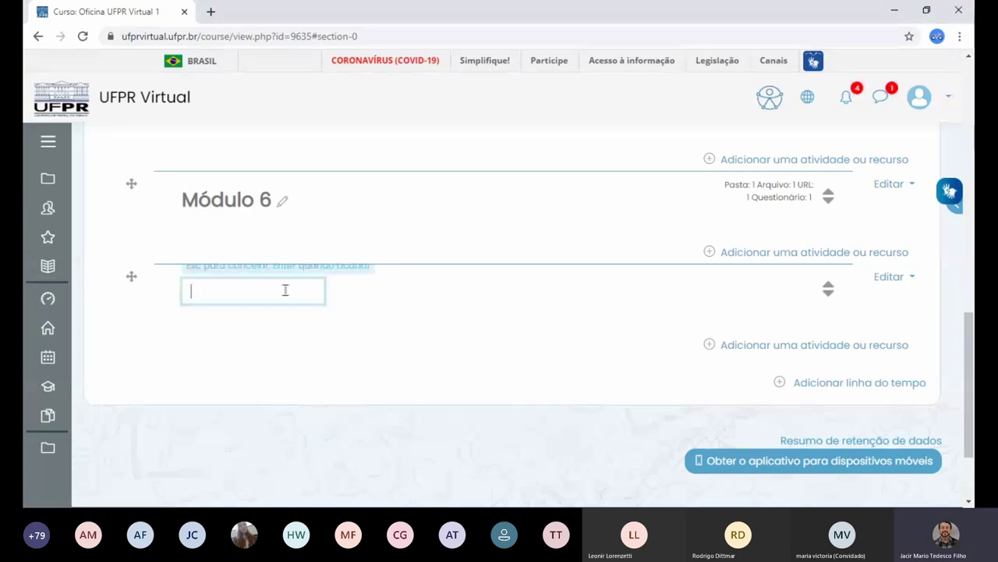
text(Módulo 7)
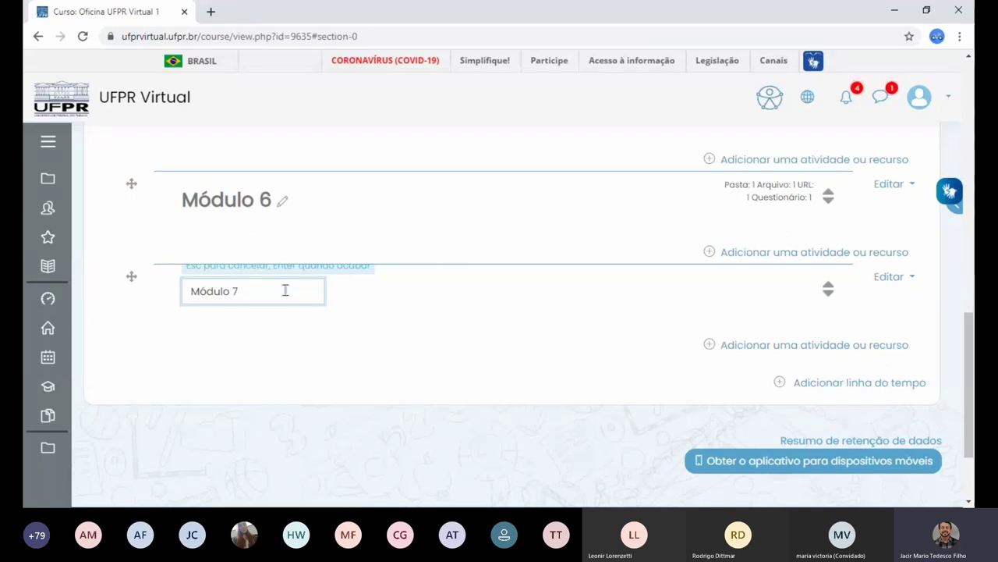
key(Return)
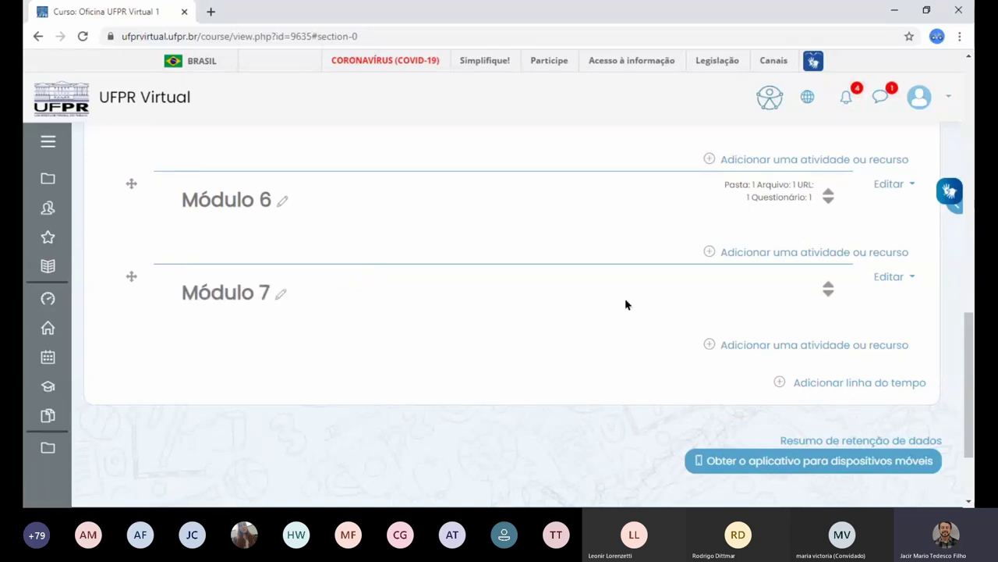
- Open the Módulo 1 section on its own page
scroll(968, 335, up, 3)
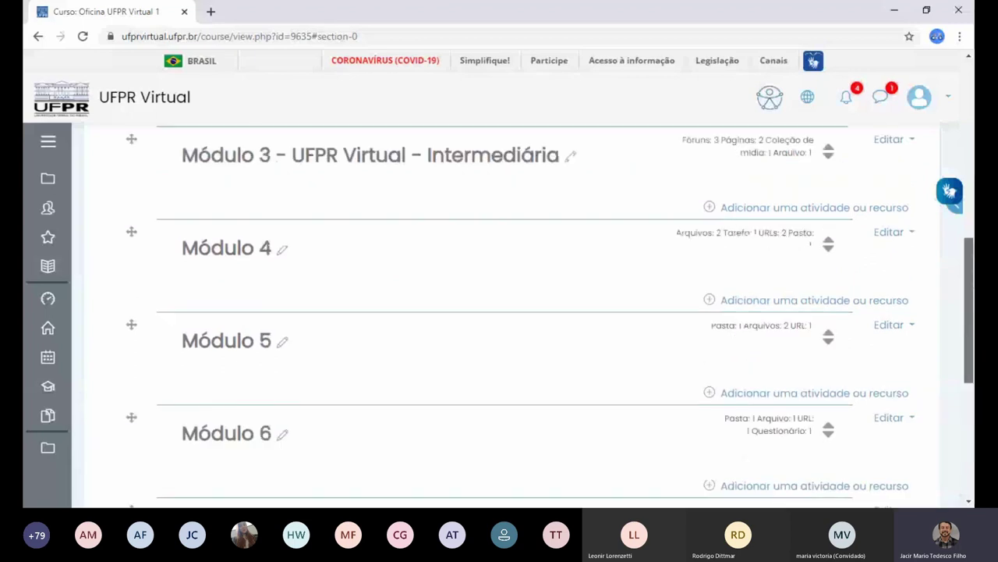
scroll(529, 312, up, 3)
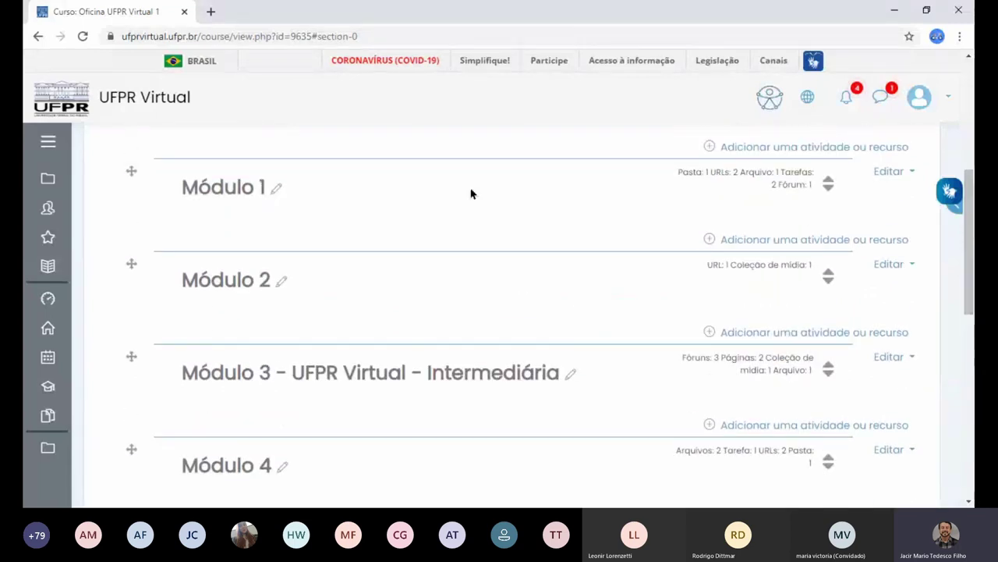
click(232, 190)
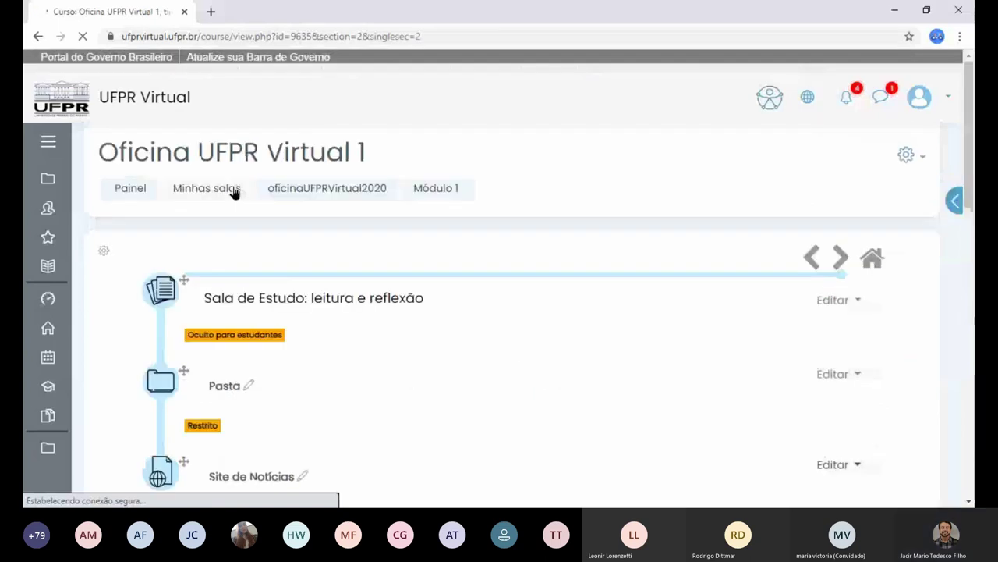
- Look through the Módulo 1 section's items, from the Sala de Estudo label to the activities under Mãos à obra
scroll(972, 190, down, 1)
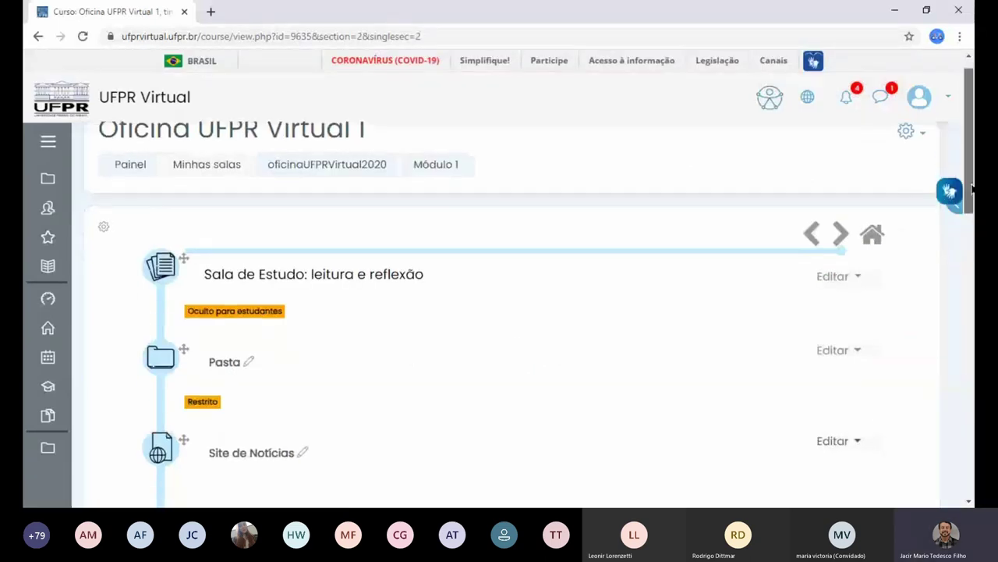
scroll(972, 189, down, 2)
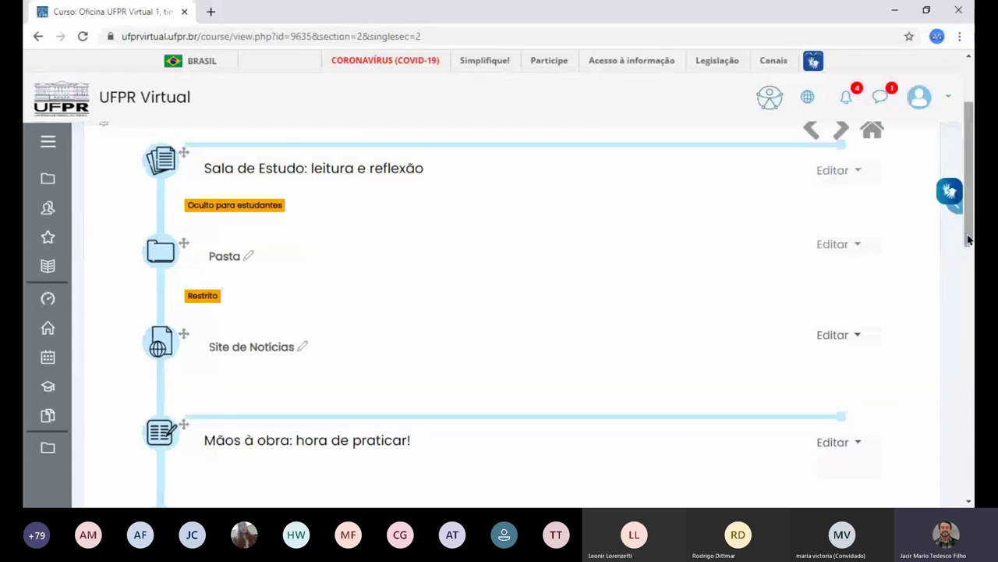
drag(970, 240, 970, 195)
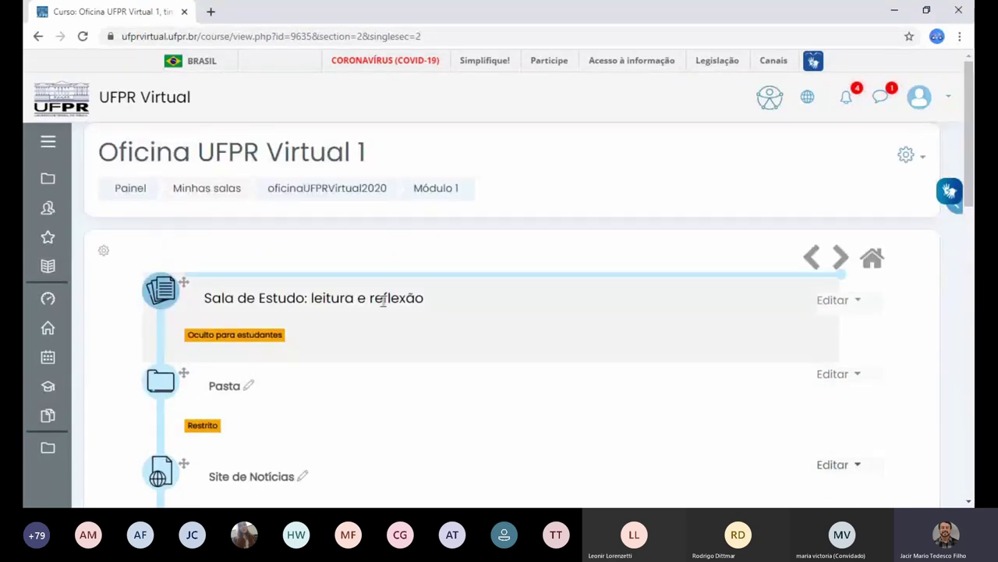
scroll(390, 259, down, 4)
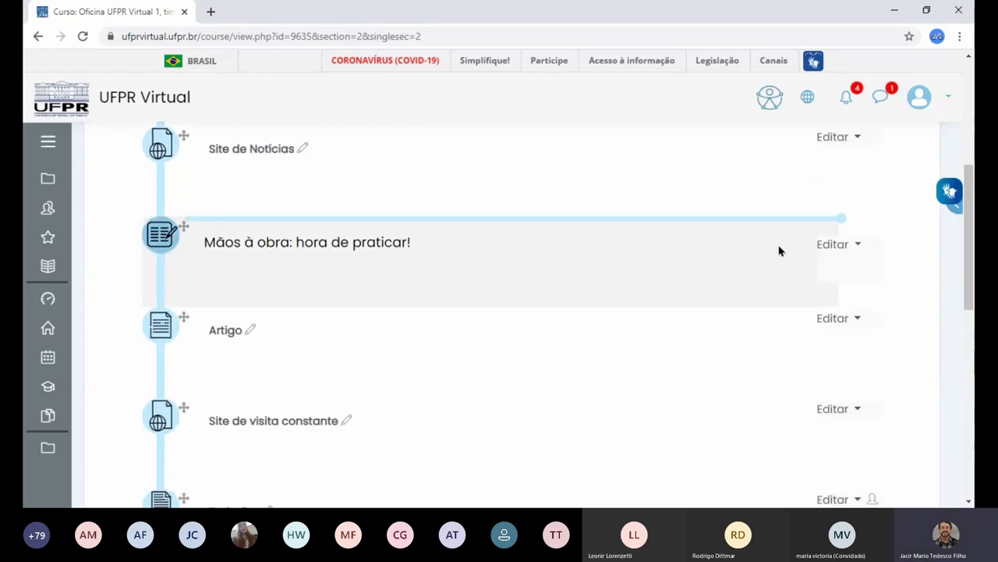
drag(971, 250, 971, 177)
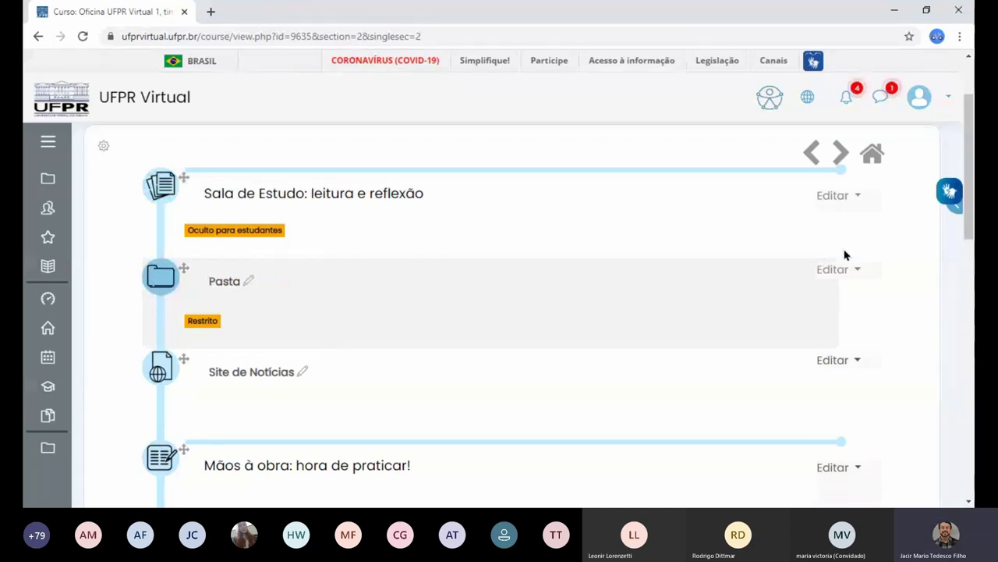
scroll(968, 234, down, 3)
scroll(968, 250, down, 1)
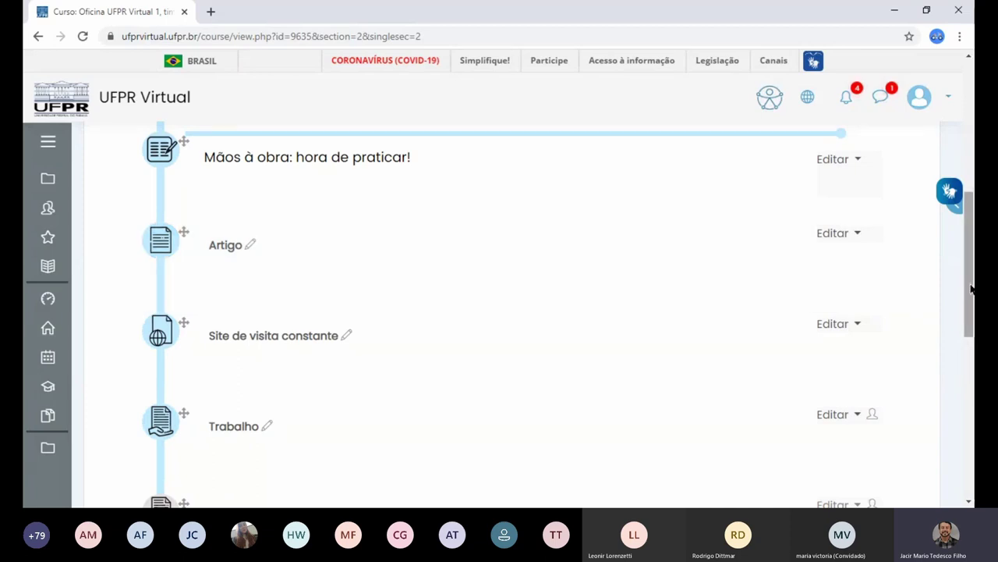
drag(971, 282, 972, 281)
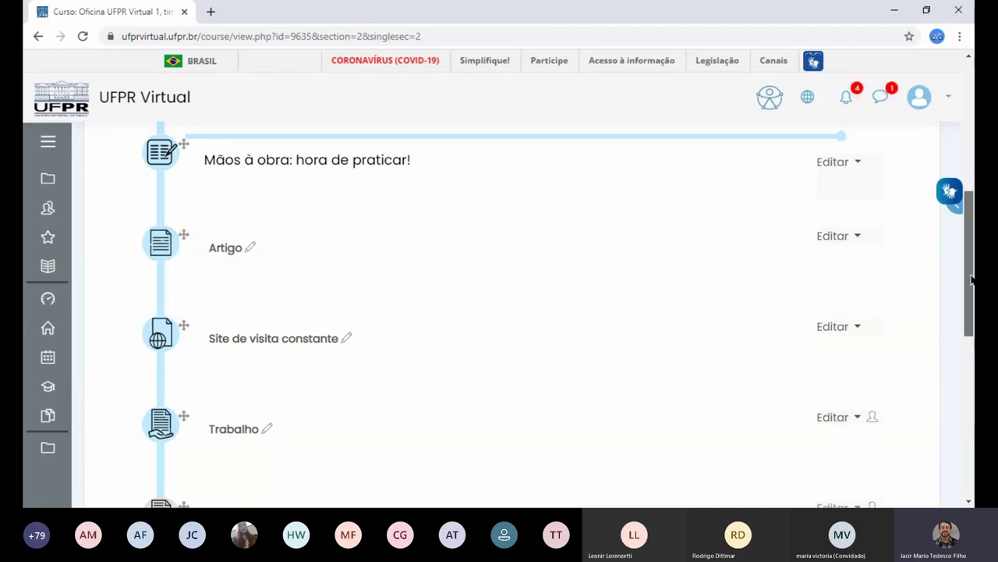
- Return to the full course page and copy the label text "Sala de Estudo: leitura e reflexão" from Módulo 1
key(alt+Left)
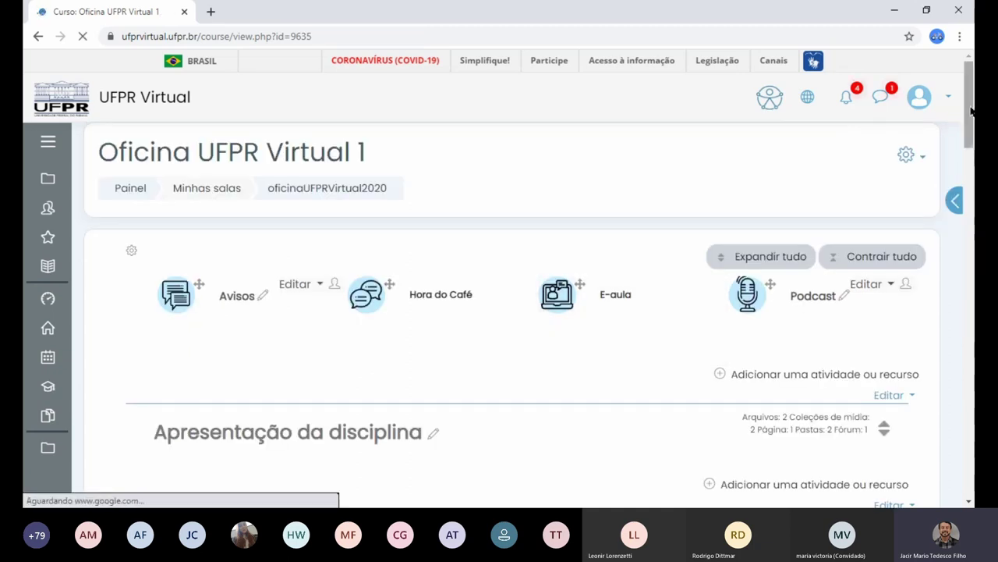
scroll(378, 316, down, 4)
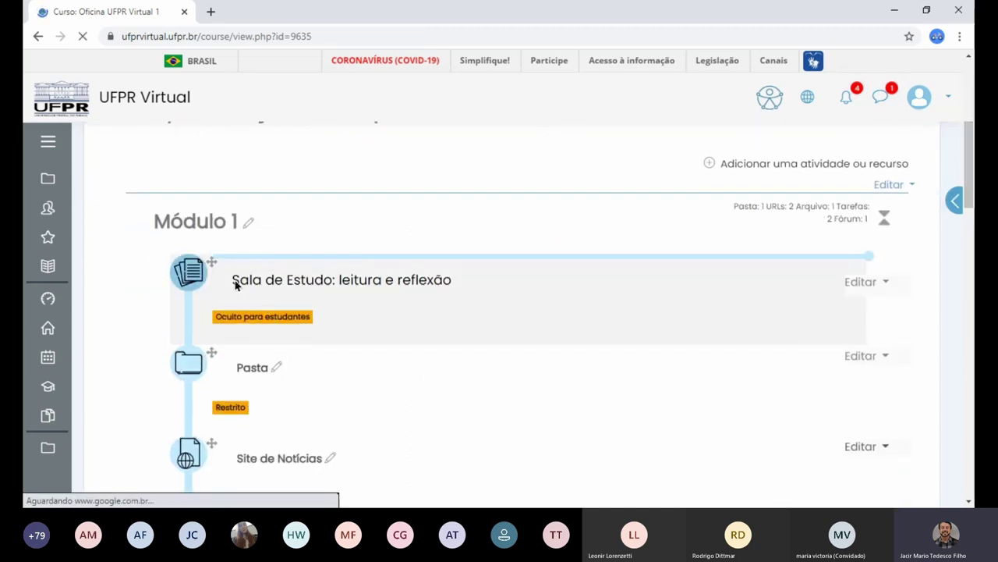
drag(235, 274, 401, 301)
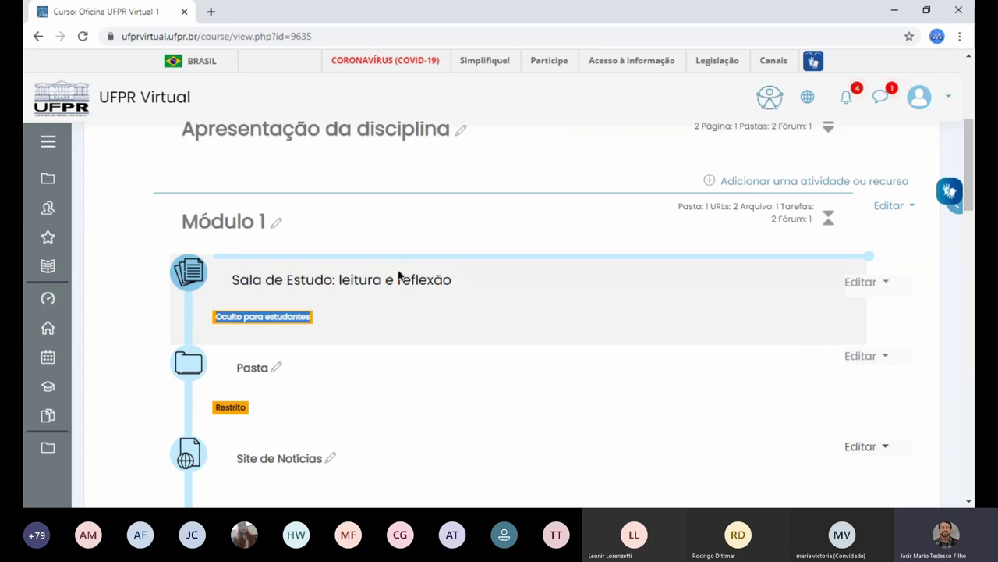
click(456, 283)
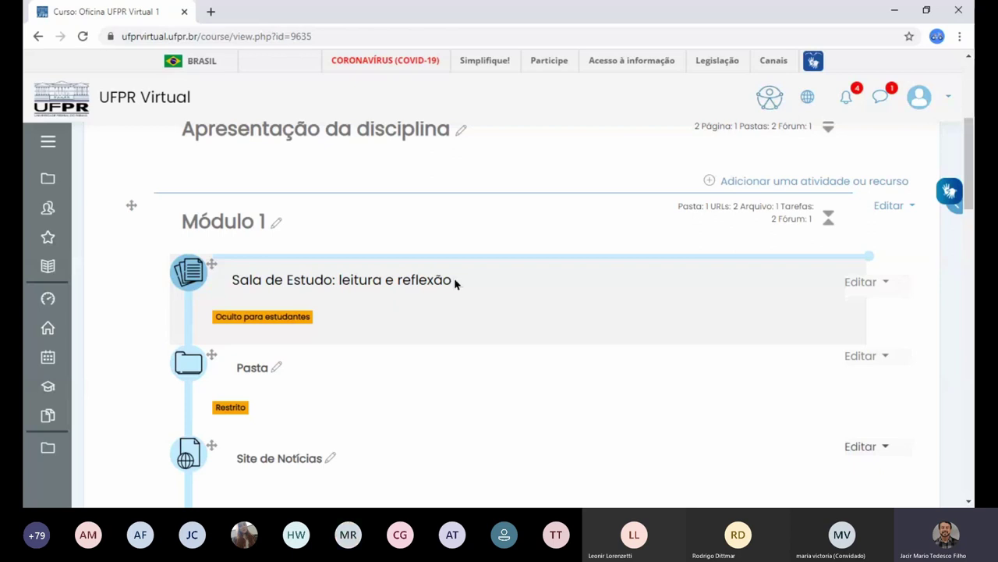
triple_click(455, 280)
key(ctrl+c)
- Start adding a Rótulo resource to the Módulo 7 section at the end of the course
scroll(523, 187, up, 2)
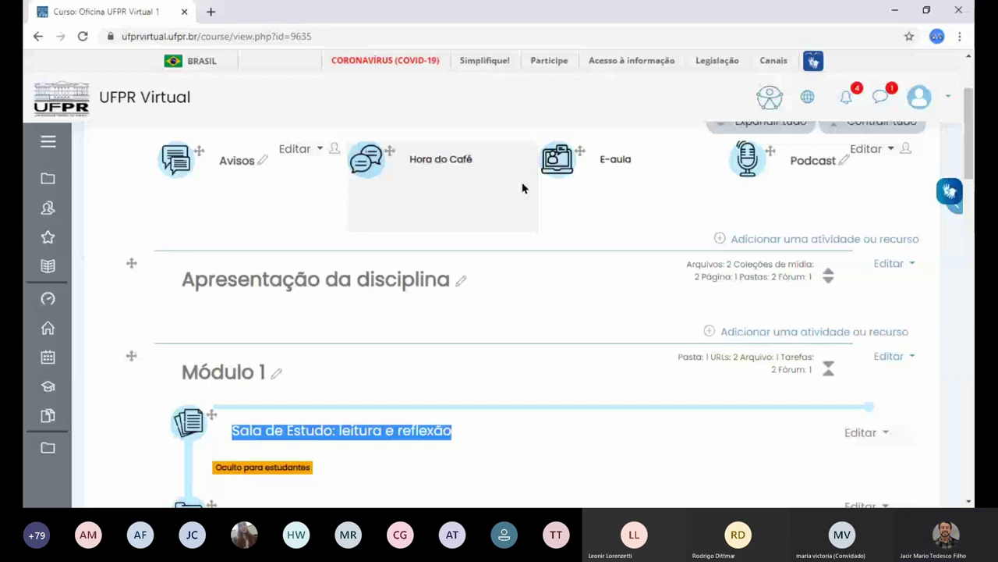
scroll(523, 188, down, 15)
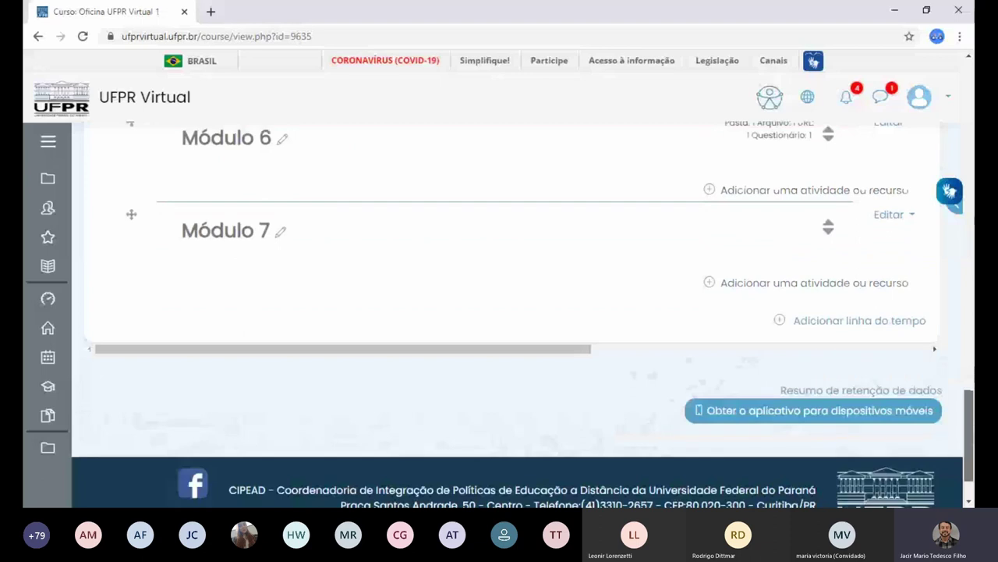
scroll(837, 323, up, 1)
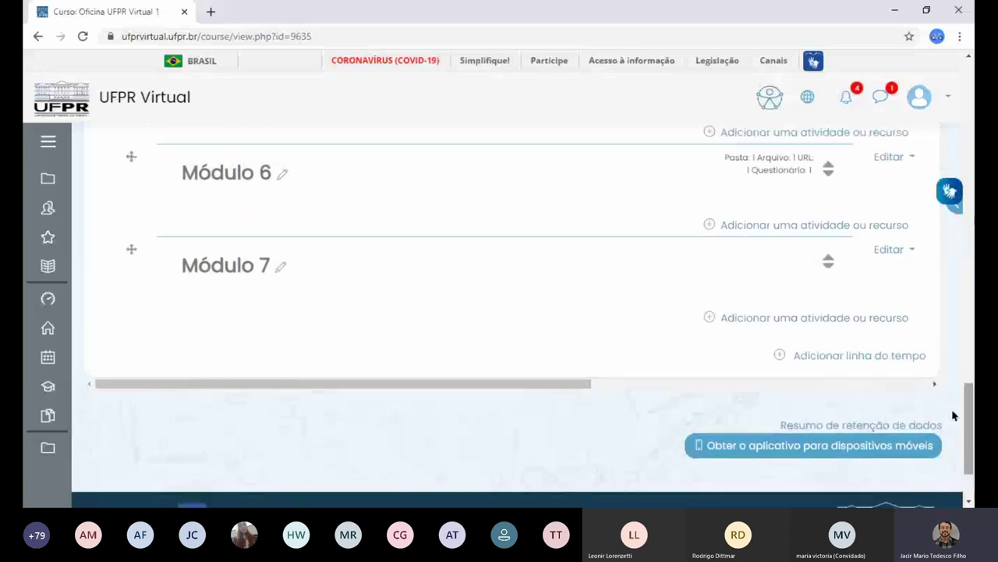
click(834, 319)
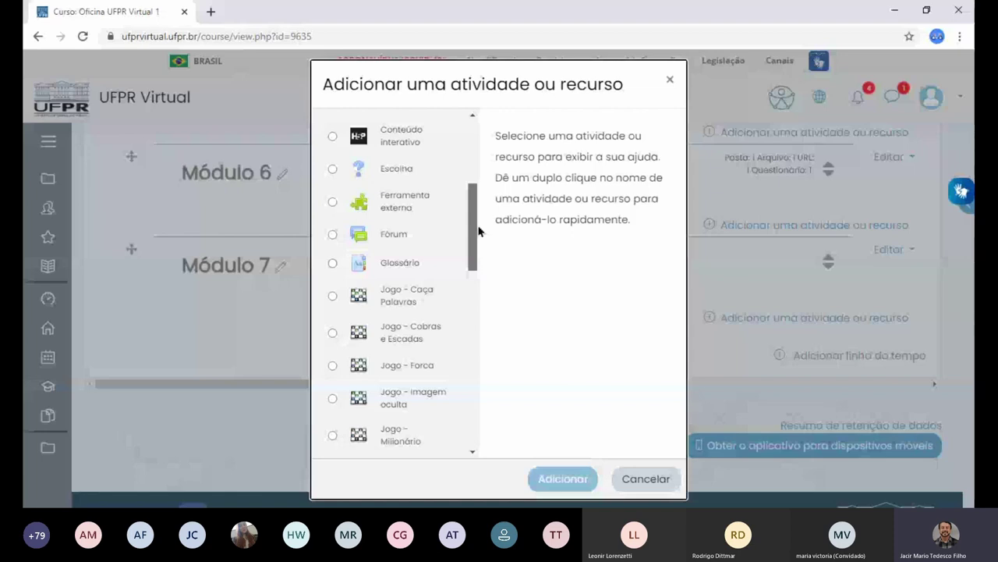
scroll(479, 231, down, 1)
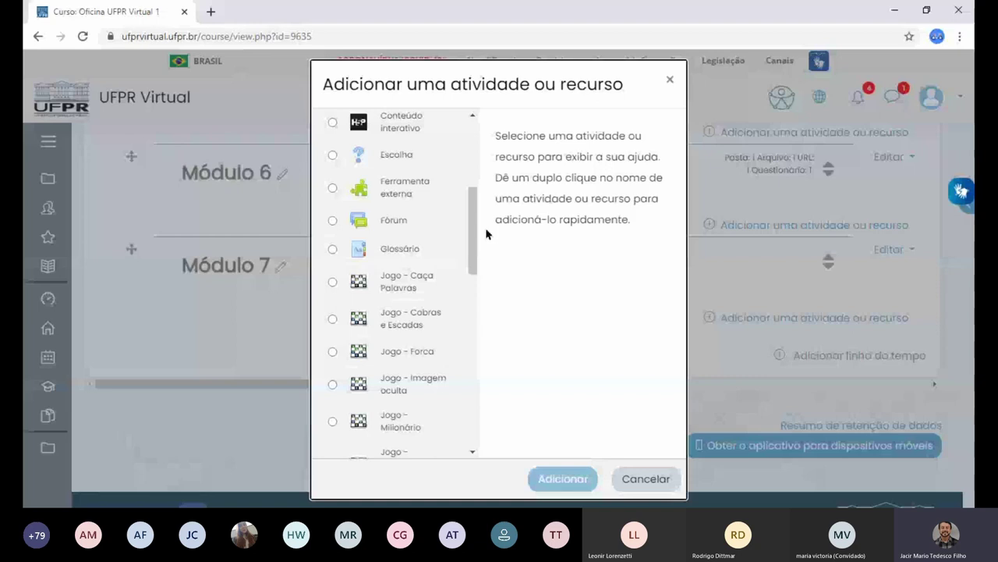
scroll(486, 234, down, 4)
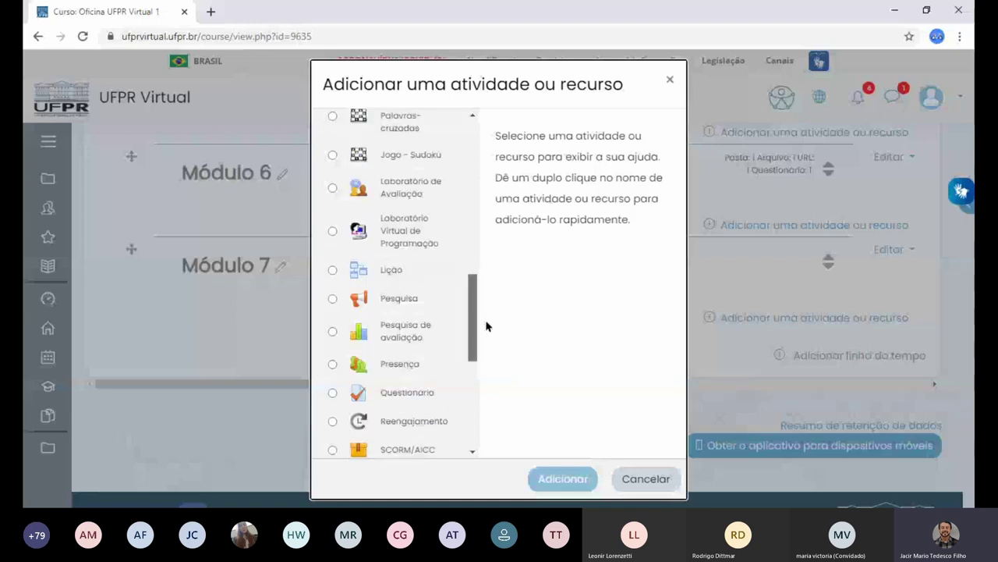
scroll(480, 343, down, 2)
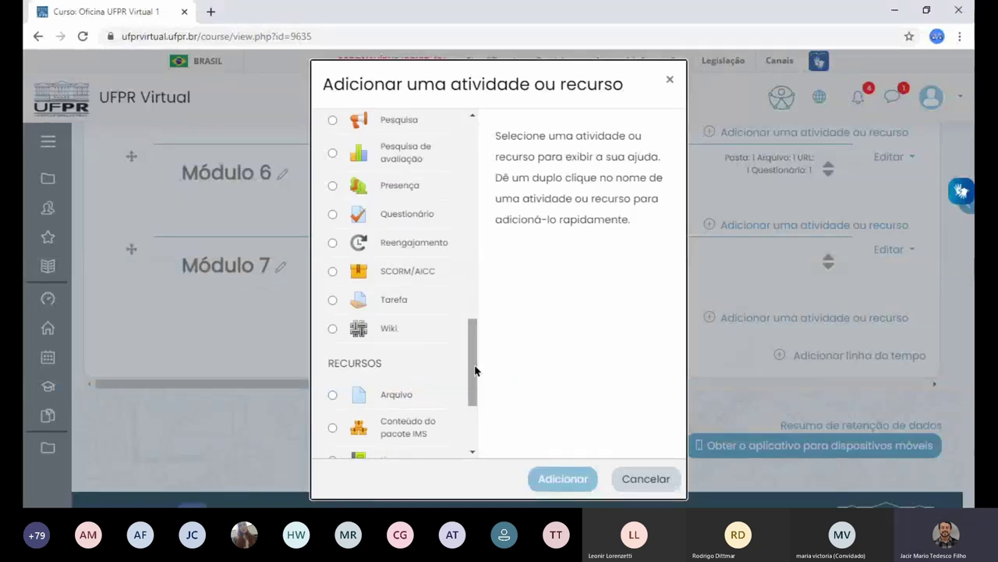
scroll(474, 367, down, 2)
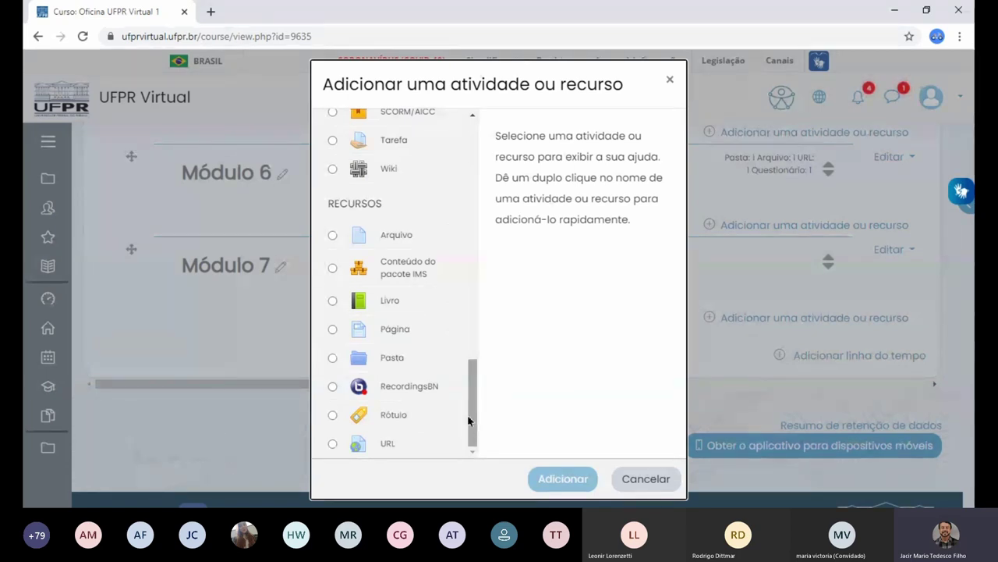
click(333, 415)
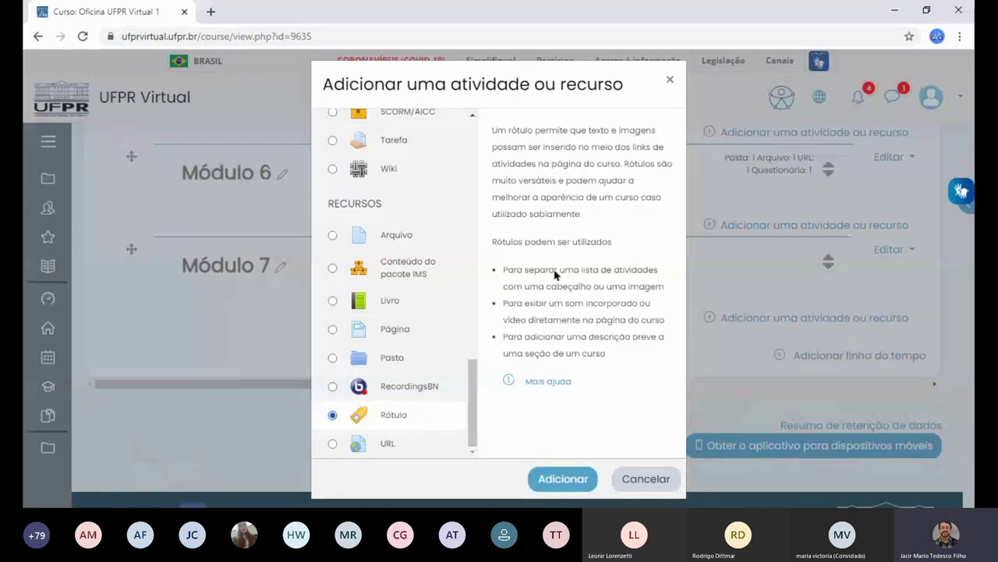
click(563, 479)
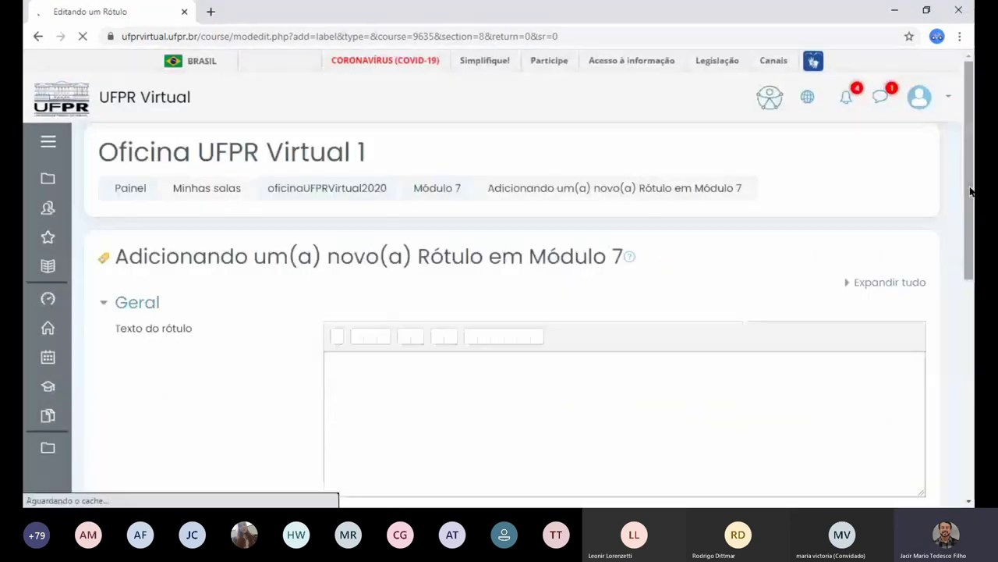
- Paste "Sala de Estudo: leitura e reflexão" as the new label's text and save it, returning to the course
scroll(973, 251, down, 2)
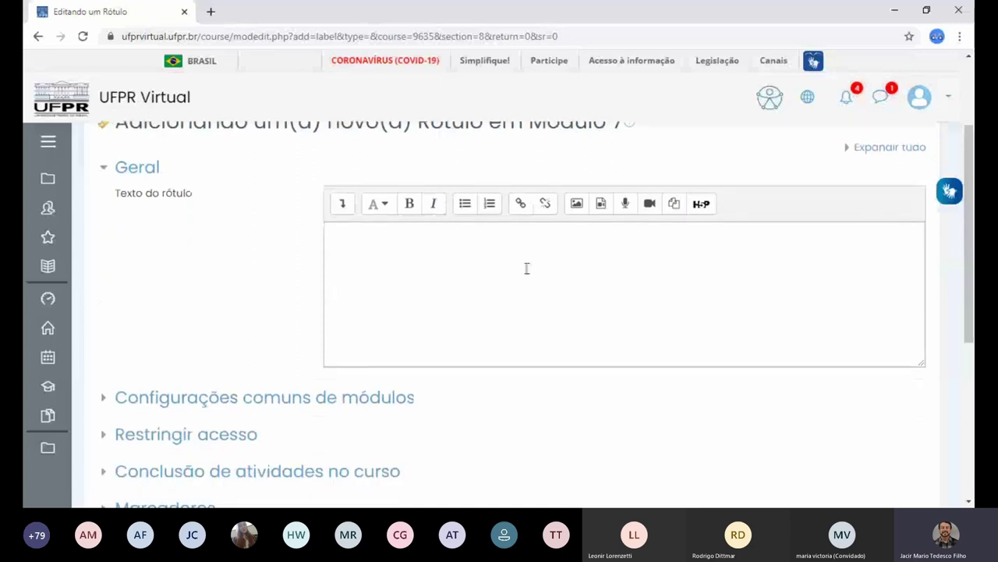
click(410, 252)
key(ctrl+v)
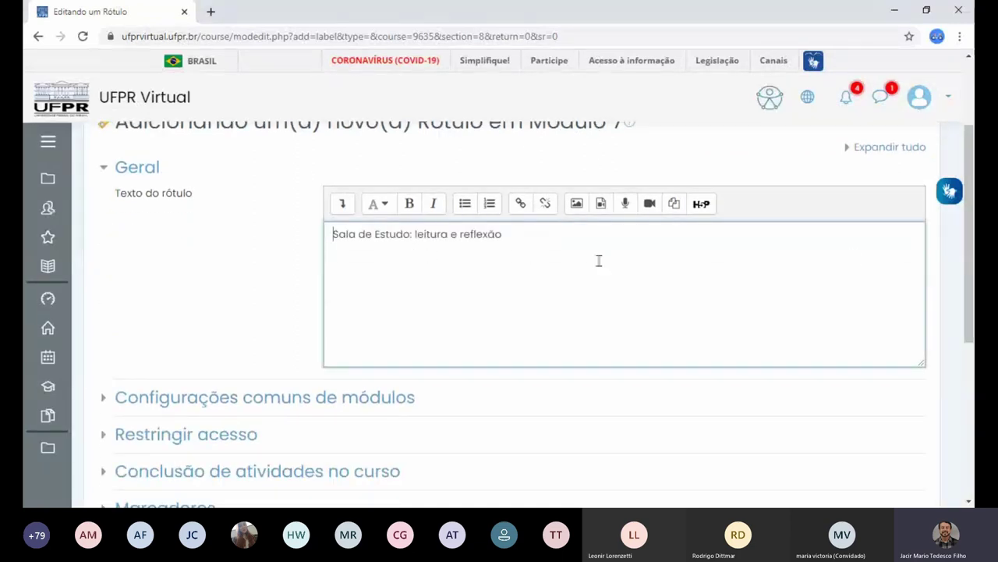
scroll(973, 235, down, 3)
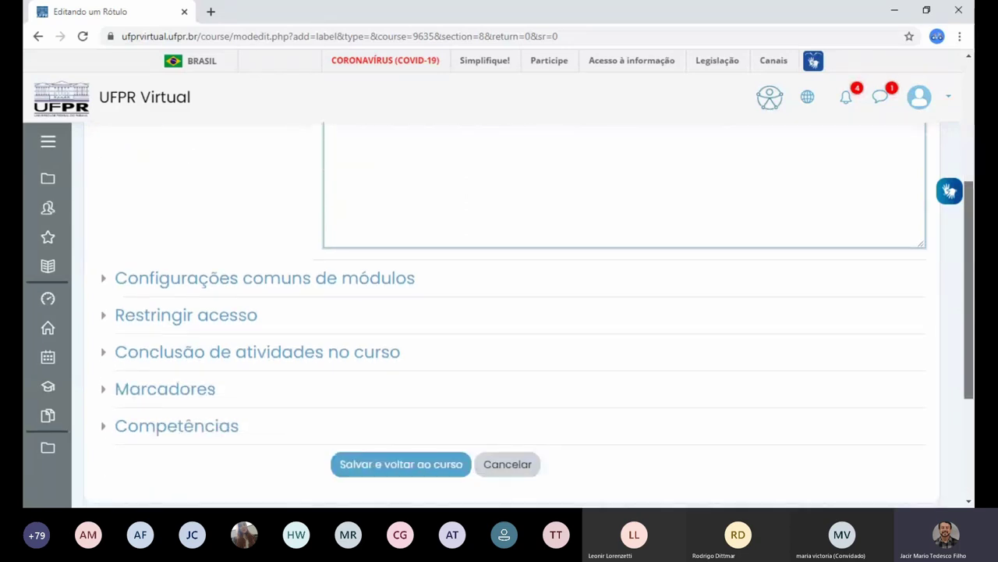
click(403, 394)
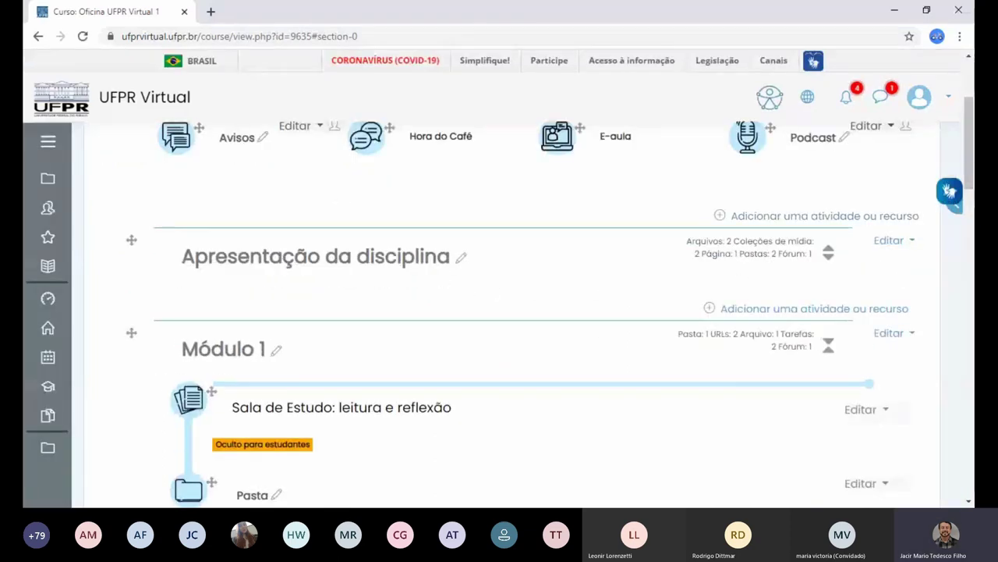
- Copy the label text "Mãos à obra: hora de praticar!" from Módulo 1
scroll(938, 250, down, 5)
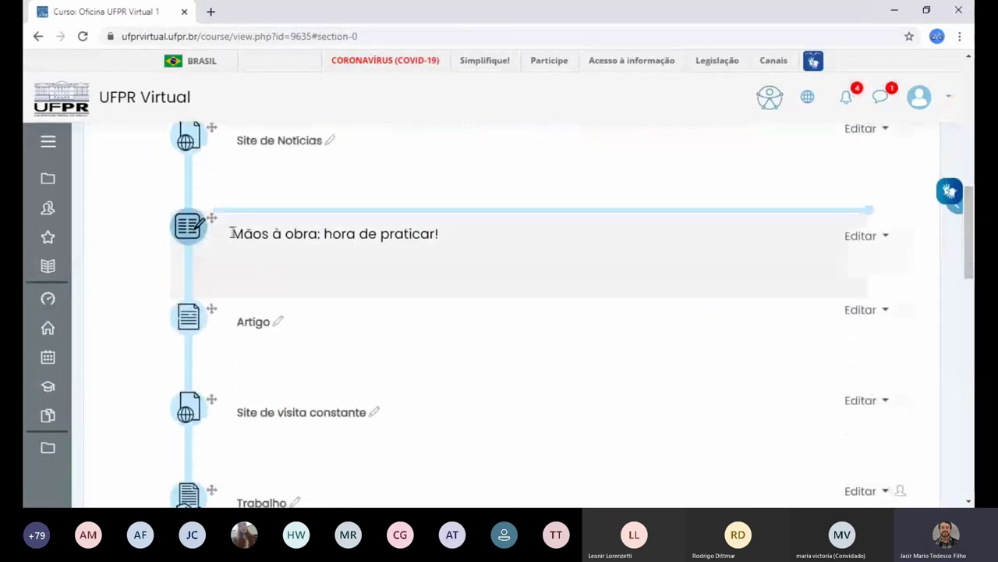
drag(236, 237, 458, 246)
click(376, 230)
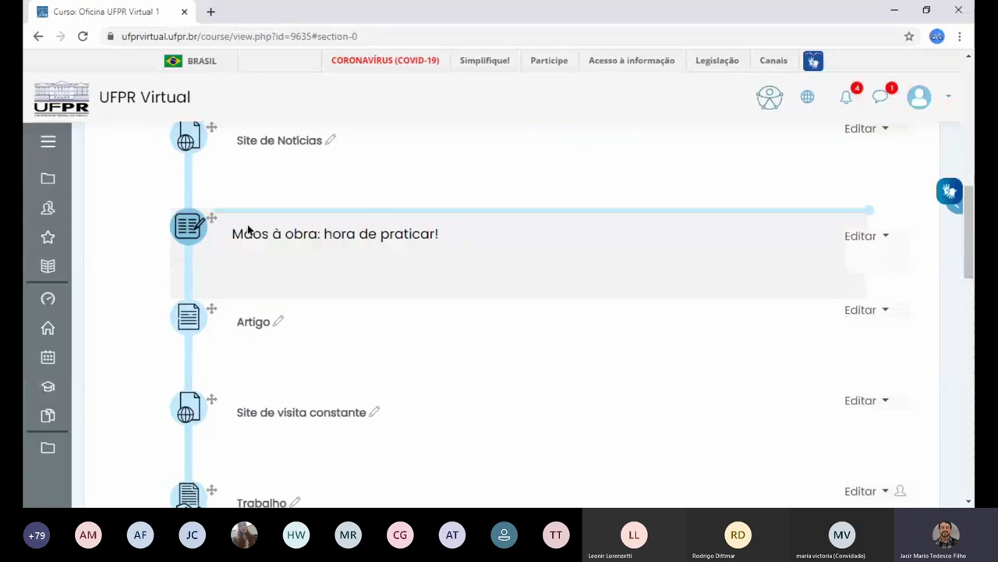
drag(232, 233, 437, 232)
key(ctrl+c)
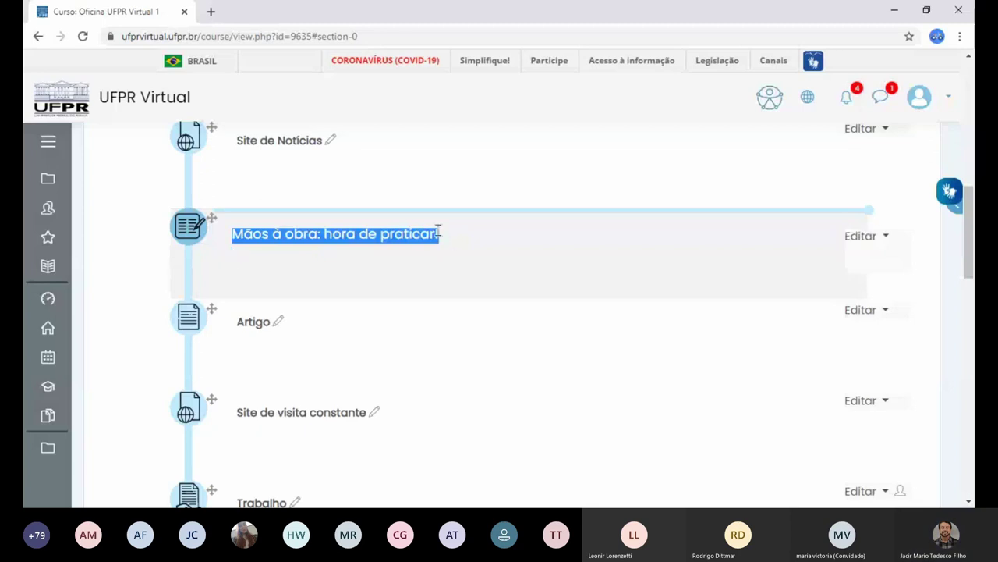
- Add a second Rótulo to Módulo 7 with the copied text "Mãos à obra: hora de praticar!" and save it
scroll(437, 231, down, 15)
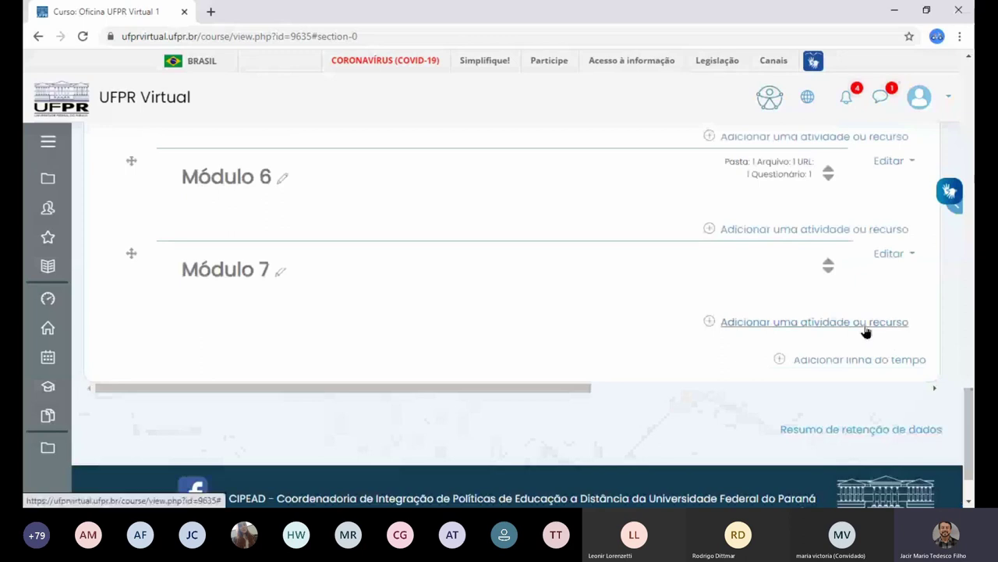
click(864, 322)
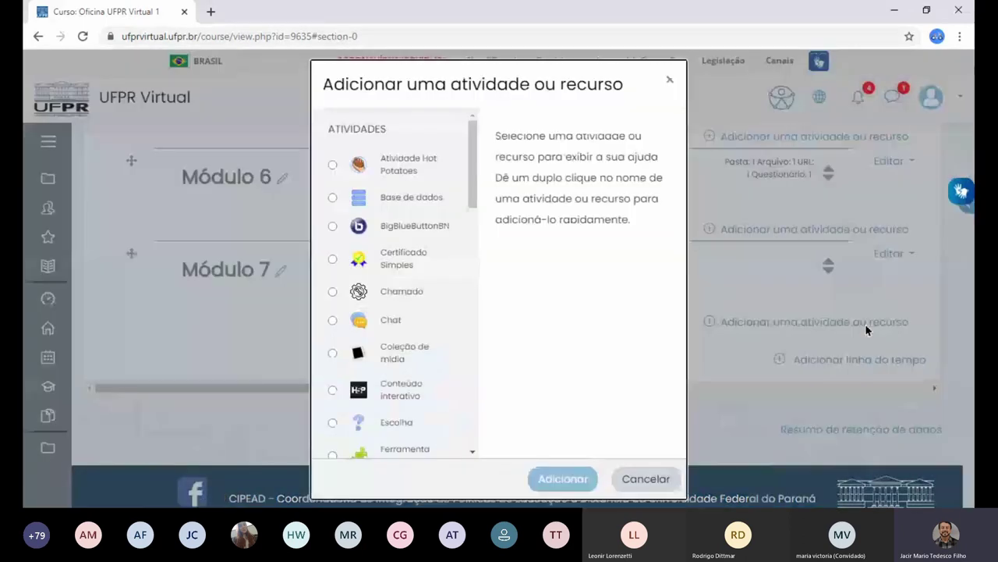
drag(472, 184, 482, 423)
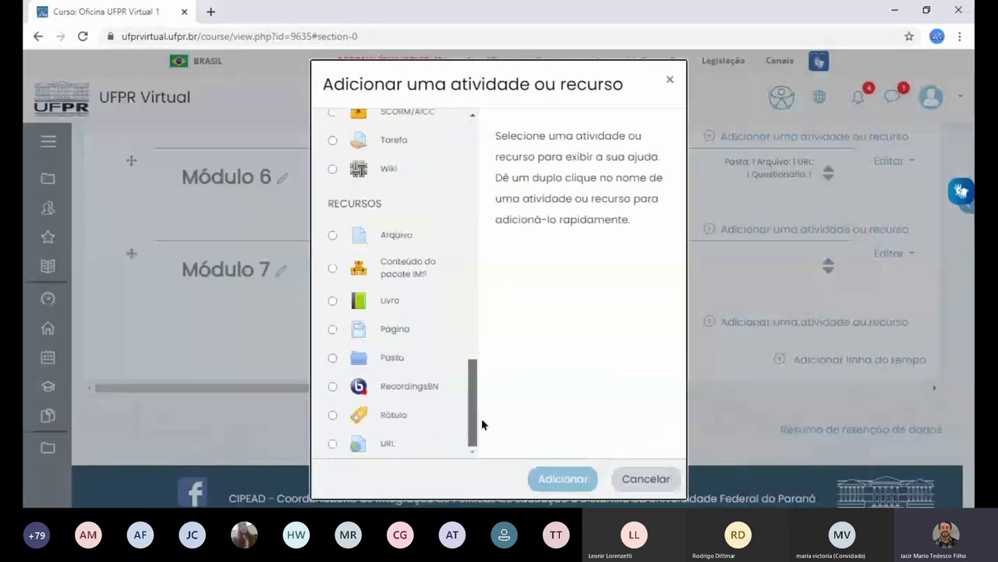
click(333, 414)
click(564, 482)
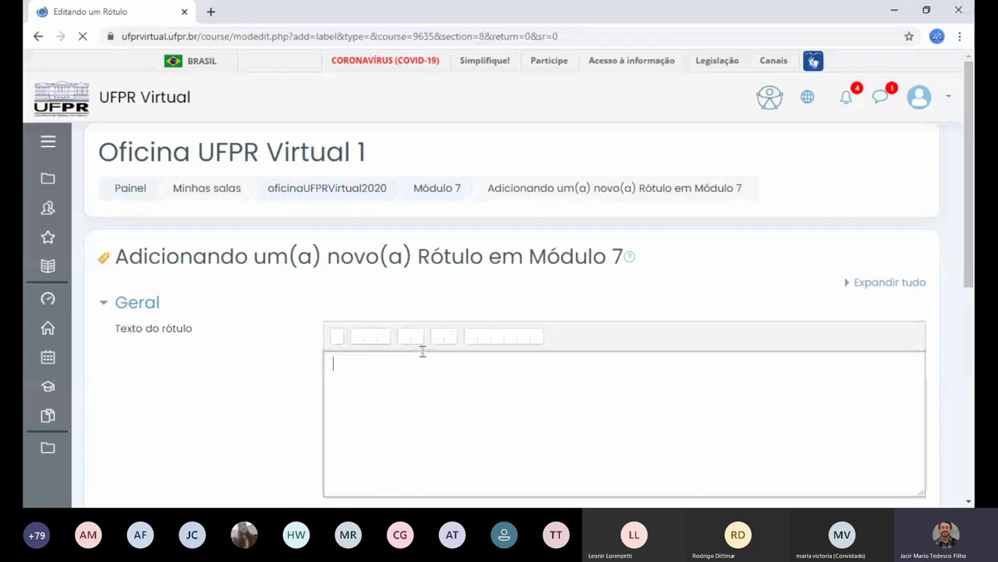
key(ctrl+v)
drag(971, 253, 972, 413)
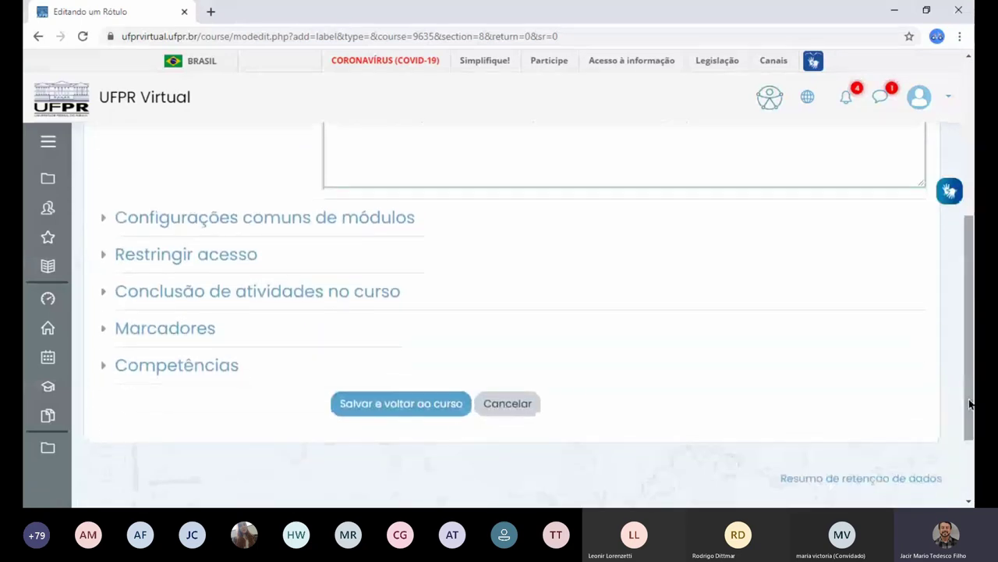
click(385, 419)
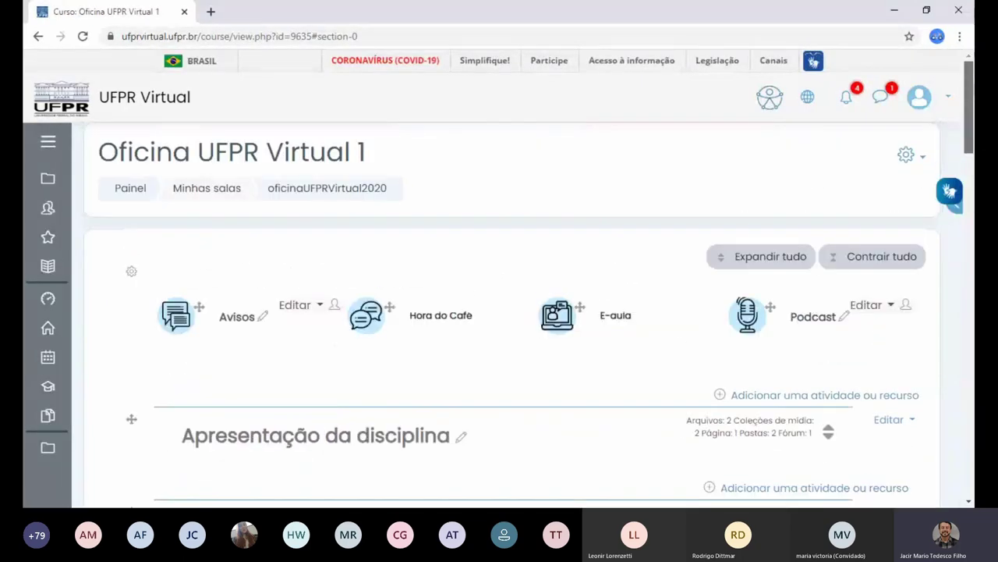
- Turn off course editing and open Módulo 7 to check how its two labels are displayed
click(919, 157)
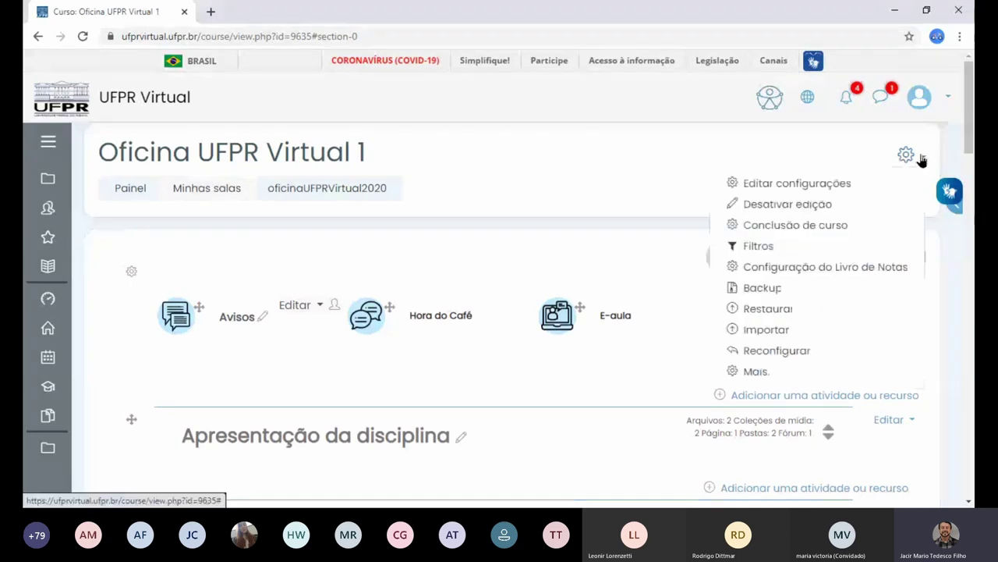
click(804, 209)
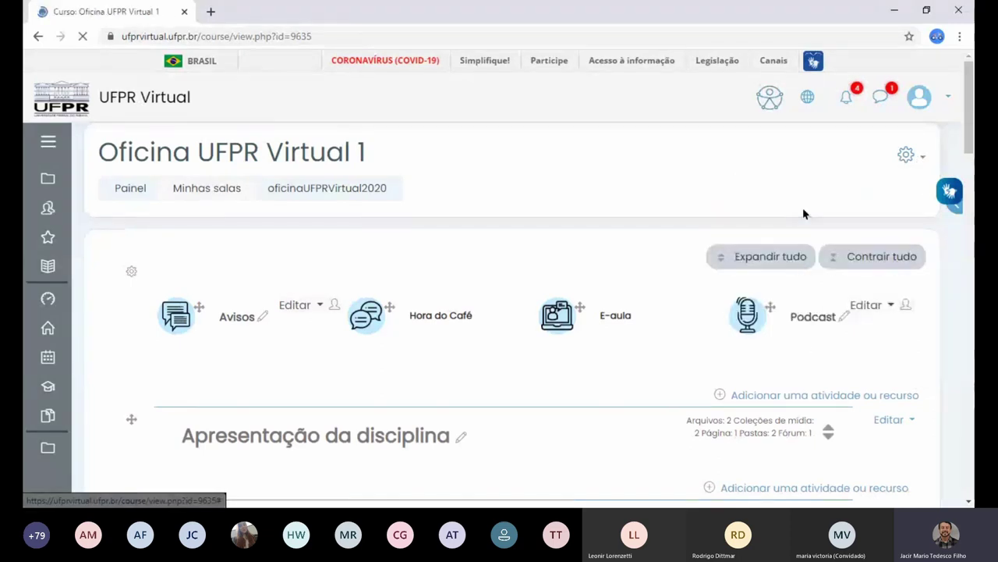
scroll(973, 143, down, 1)
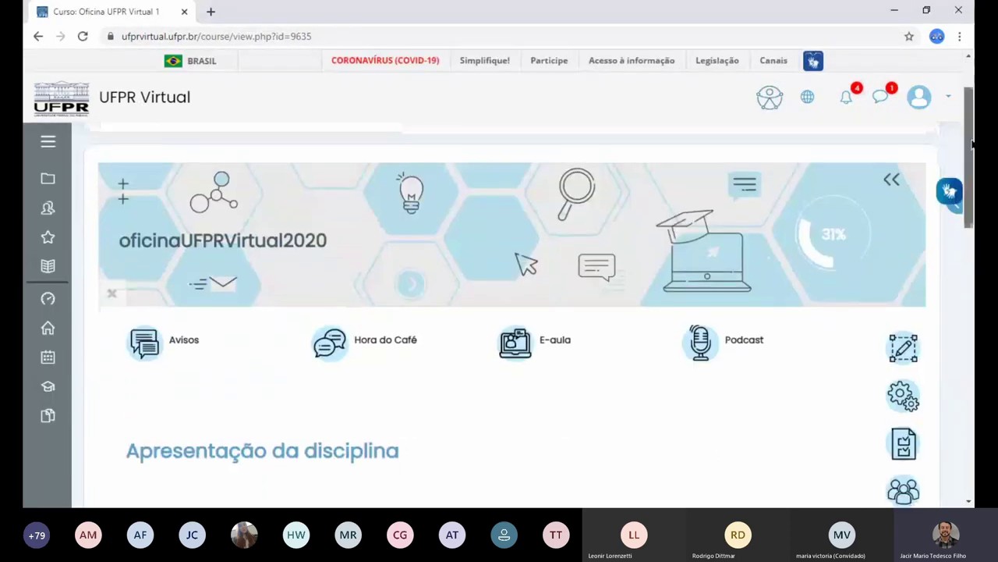
scroll(973, 142, down, 10)
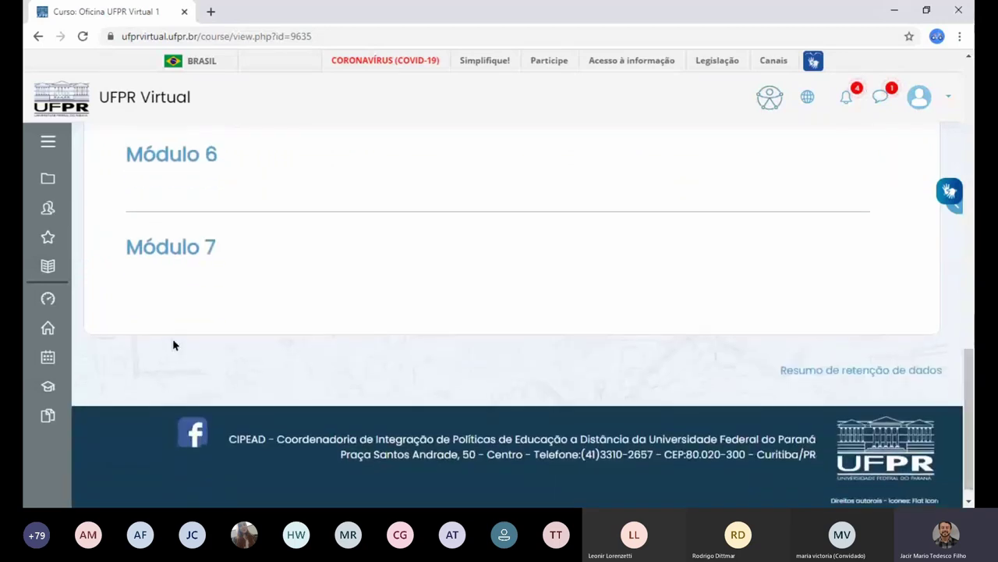
click(178, 248)
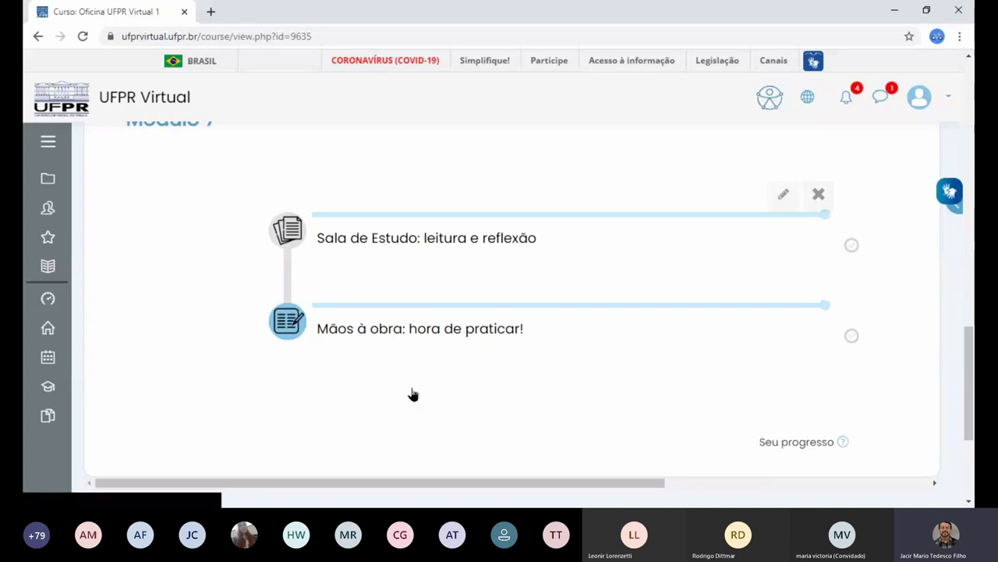
scroll(969, 374, up, 1)
scroll(546, 336, up, 1)
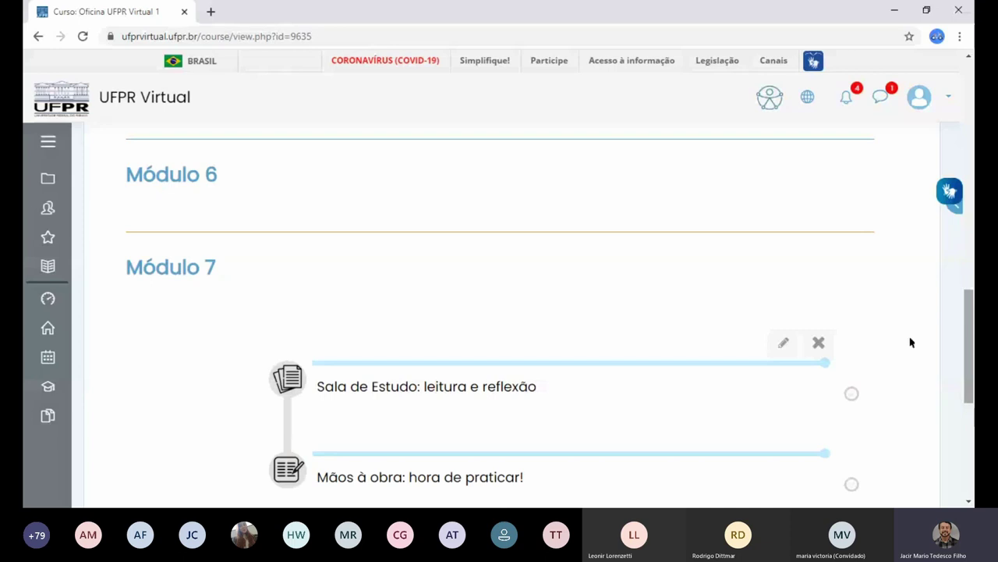
- Turn editing back on for the Oficina UFPR Virtual 1 course
drag(969, 342, 970, 178)
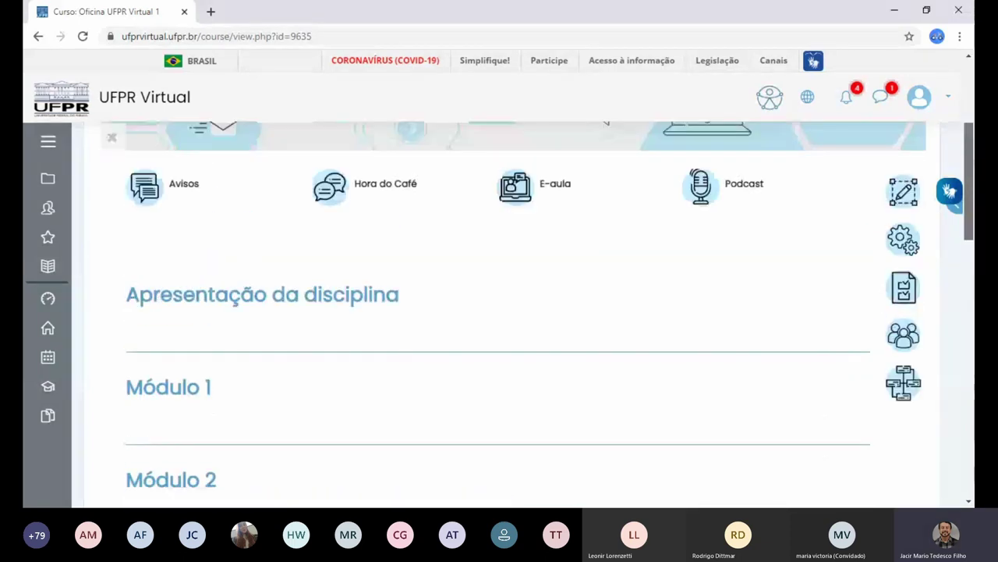
scroll(78, 256, up, 1)
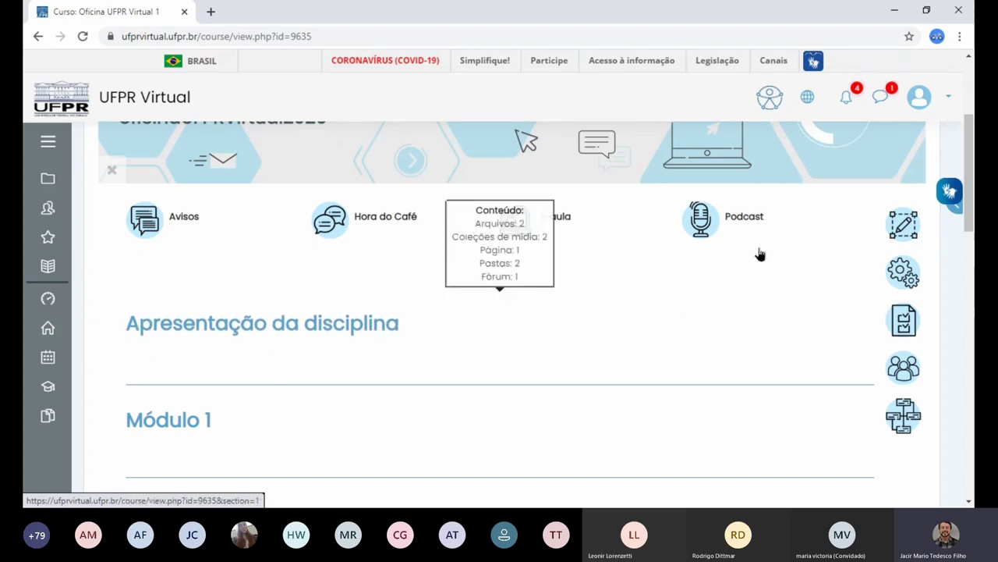
drag(971, 214, 971, 160)
click(924, 160)
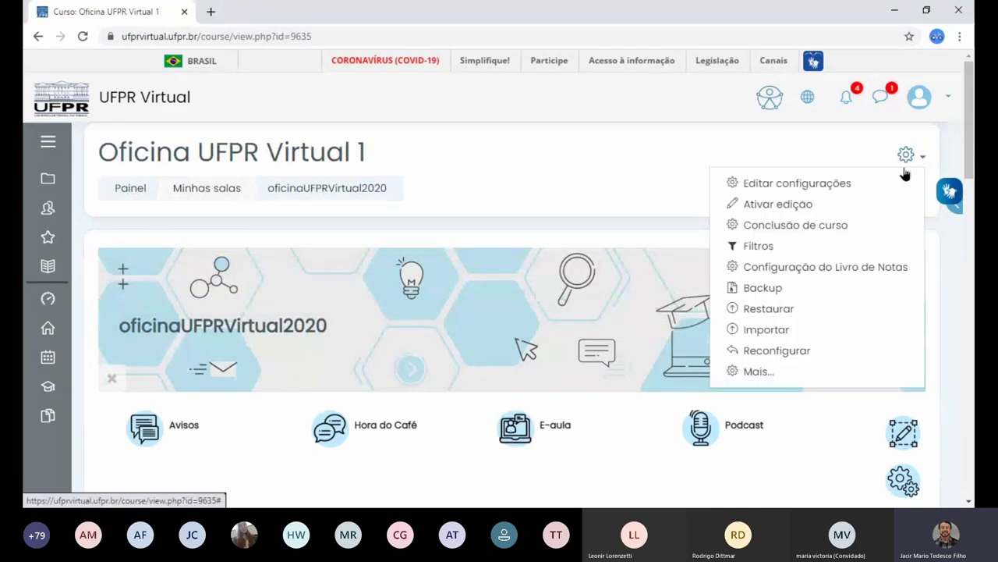
click(778, 205)
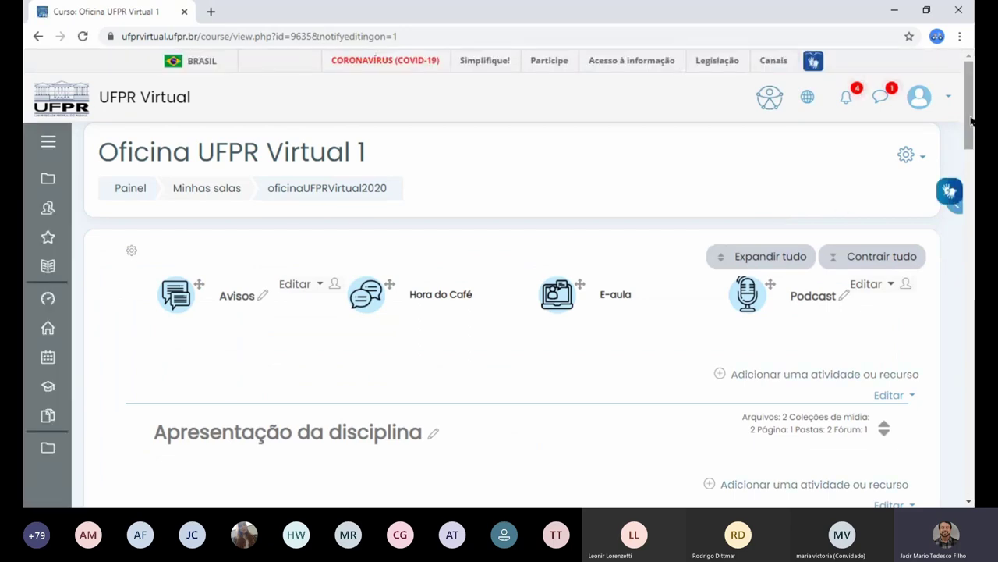
- Switch course editing off and on again to compare the viewing and editing modes of the course page
scroll(971, 121, down, 10)
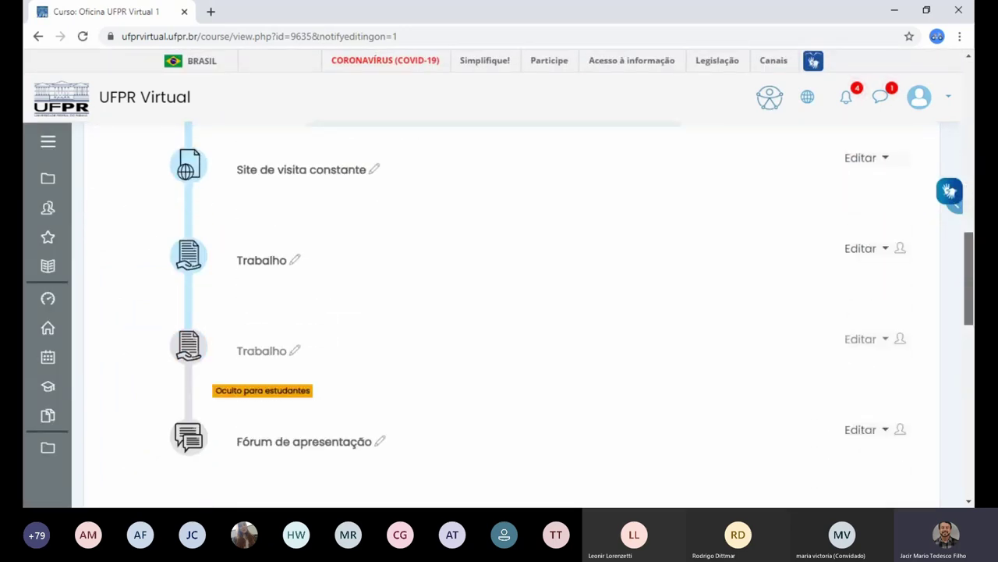
scroll(920, 195, up, 10)
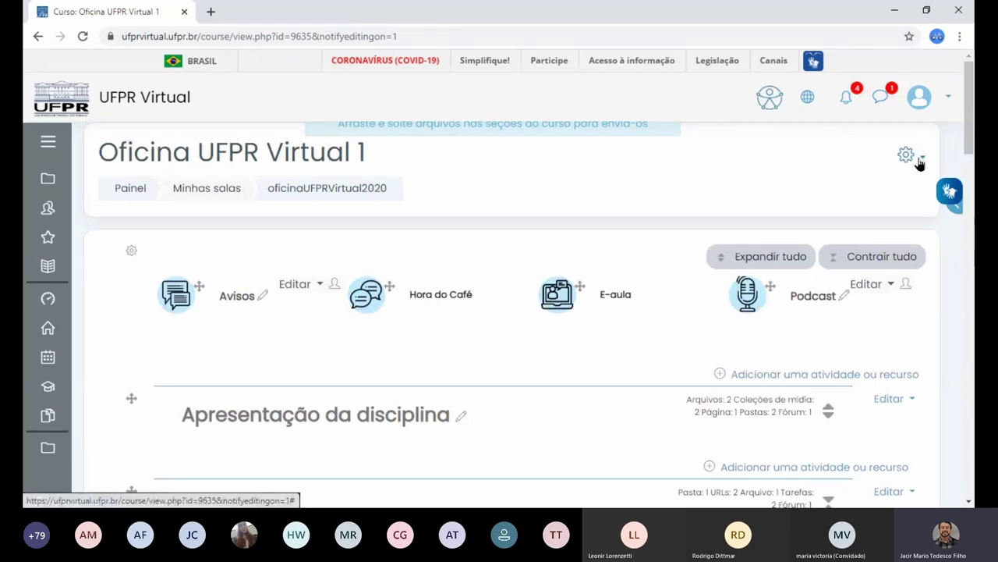
click(921, 161)
click(820, 205)
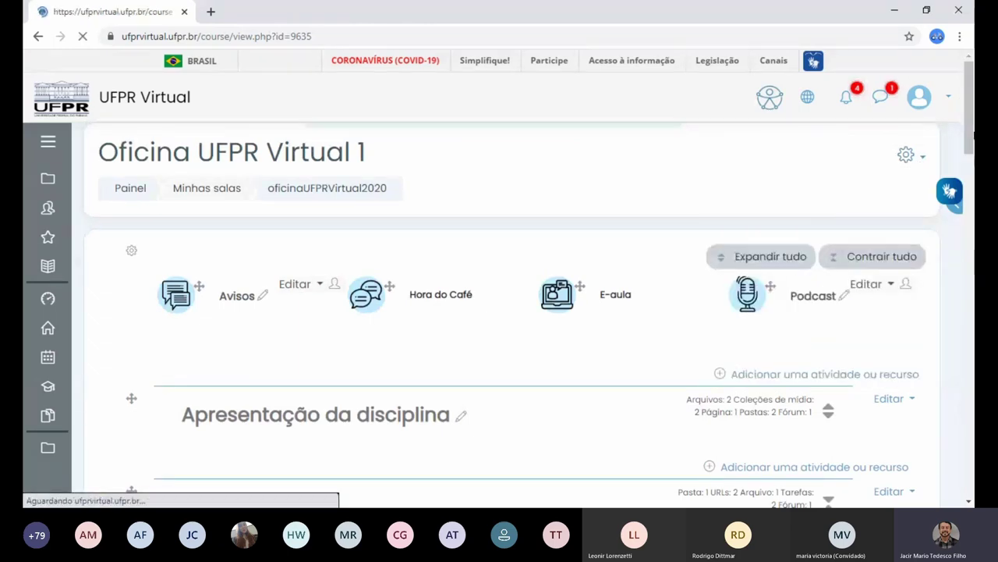
scroll(972, 131, down, 5)
scroll(974, 140, up, 5)
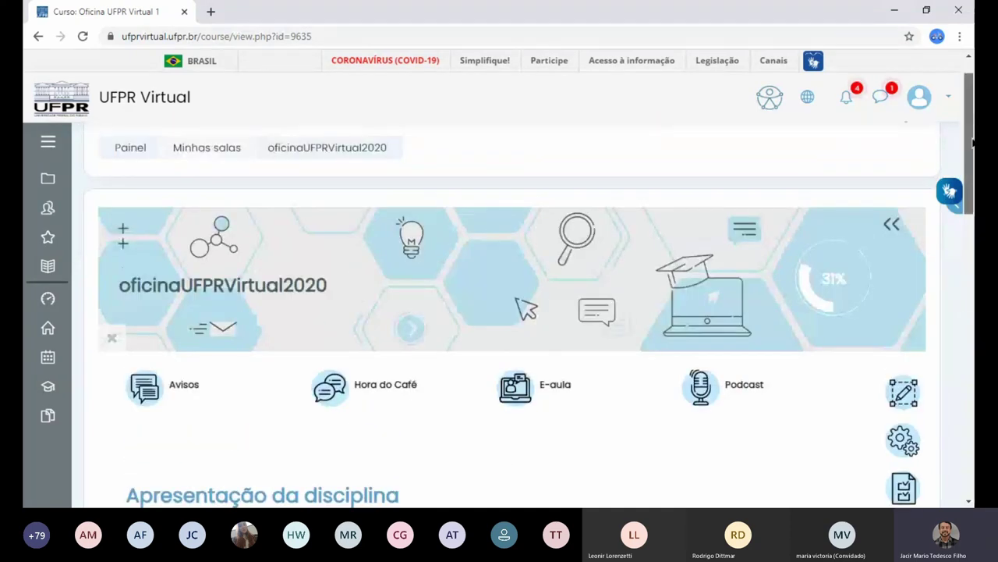
scroll(974, 141, up, 1)
click(923, 157)
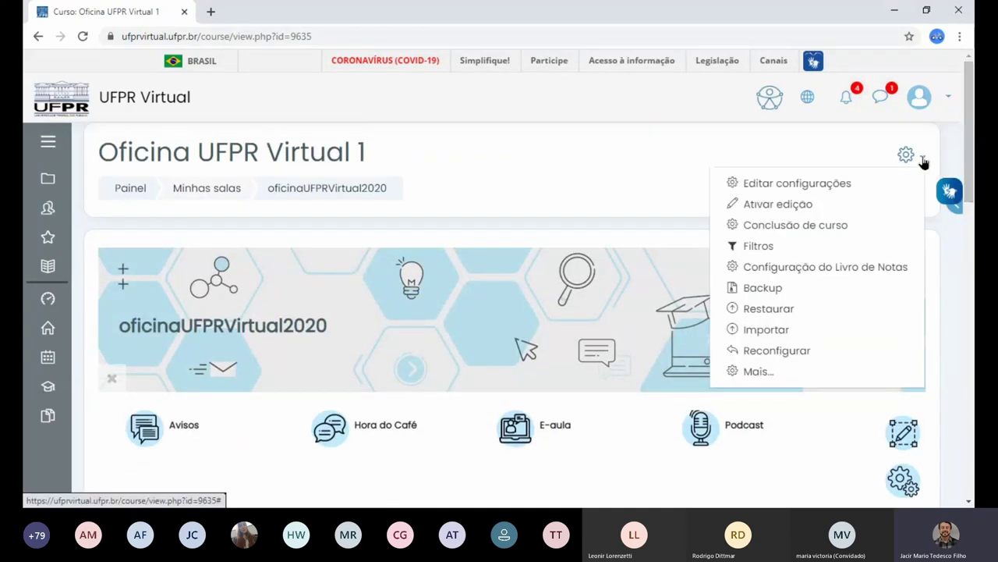
click(811, 205)
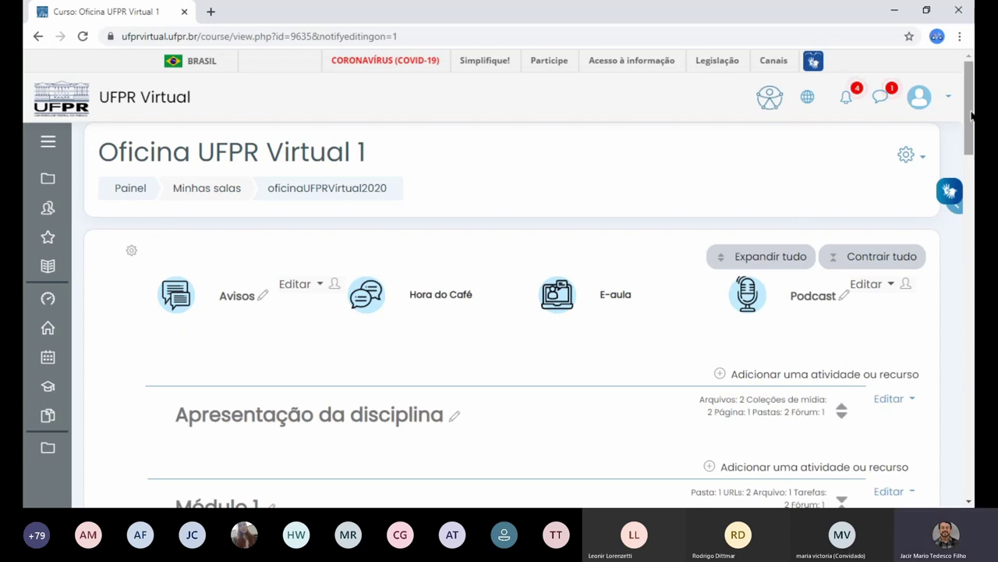
- Open Módulo 7, view the settings of the "Sala de Estudo: leitura e reflexão" label, and save it back to the course
scroll(972, 116, down, 4)
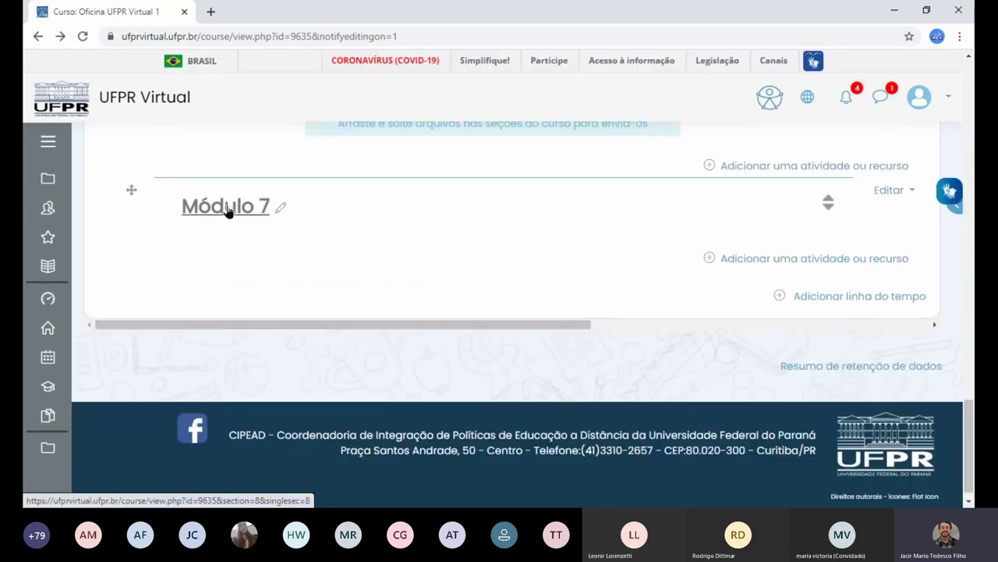
click(225, 208)
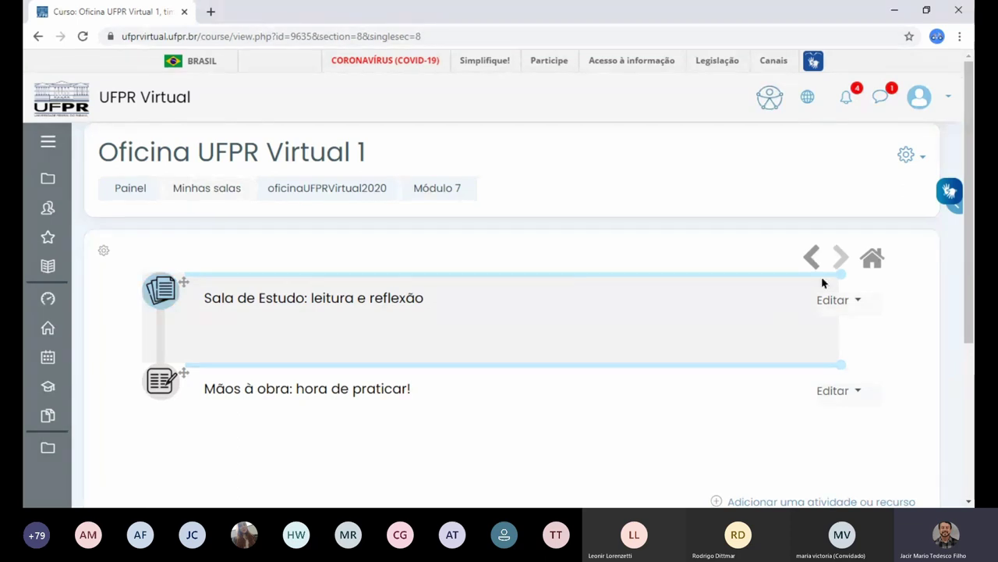
click(858, 303)
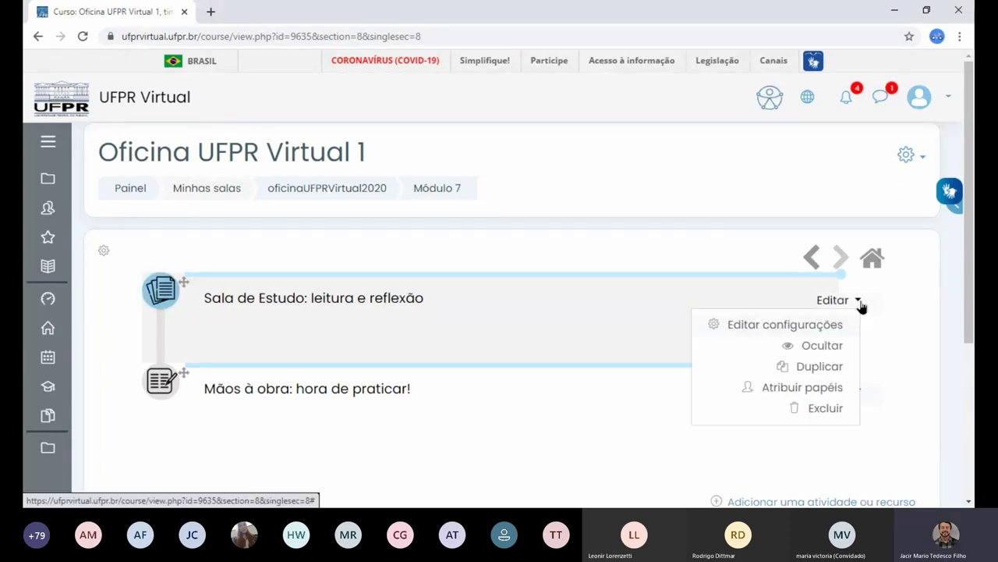
click(825, 326)
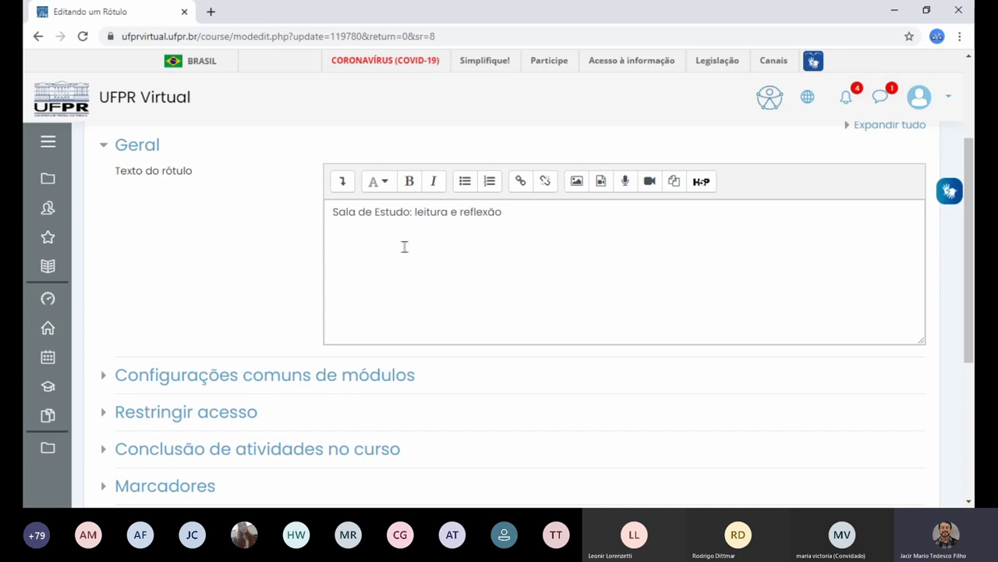
scroll(405, 246, down, 2)
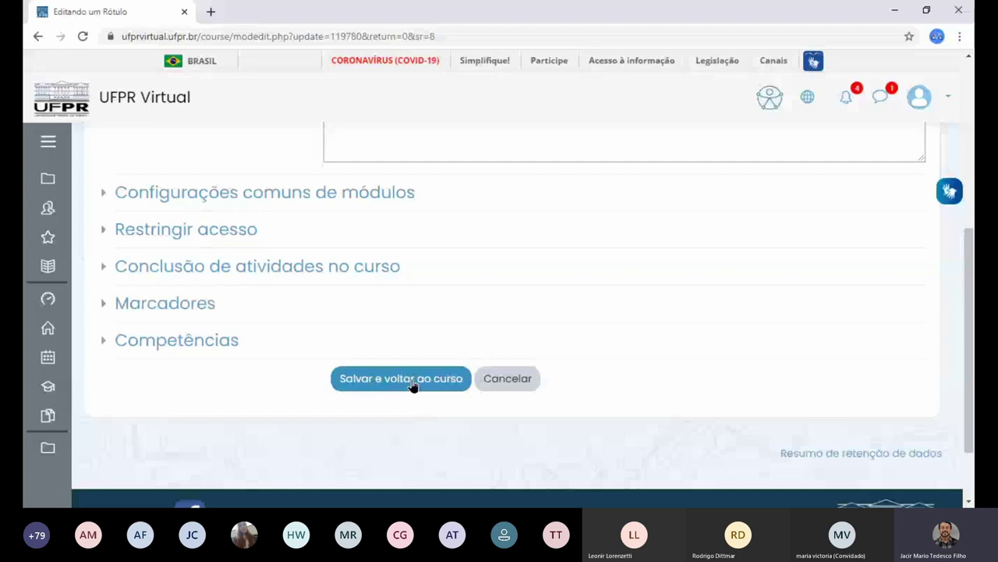
click(413, 382)
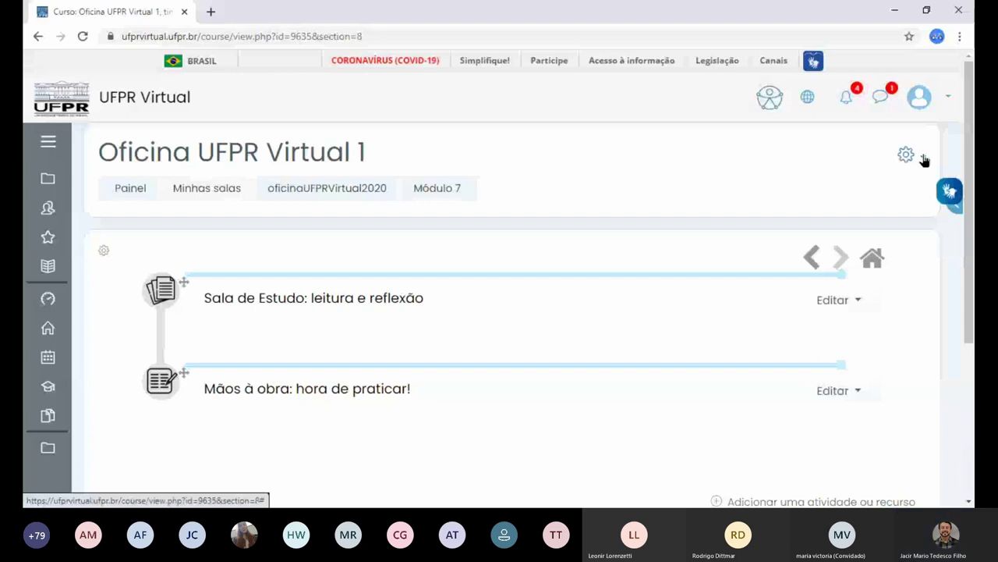
- Return to the oficinaUFPRVirtual2020 course page and start adding a Pasta resource to Módulo 7
click(435, 191)
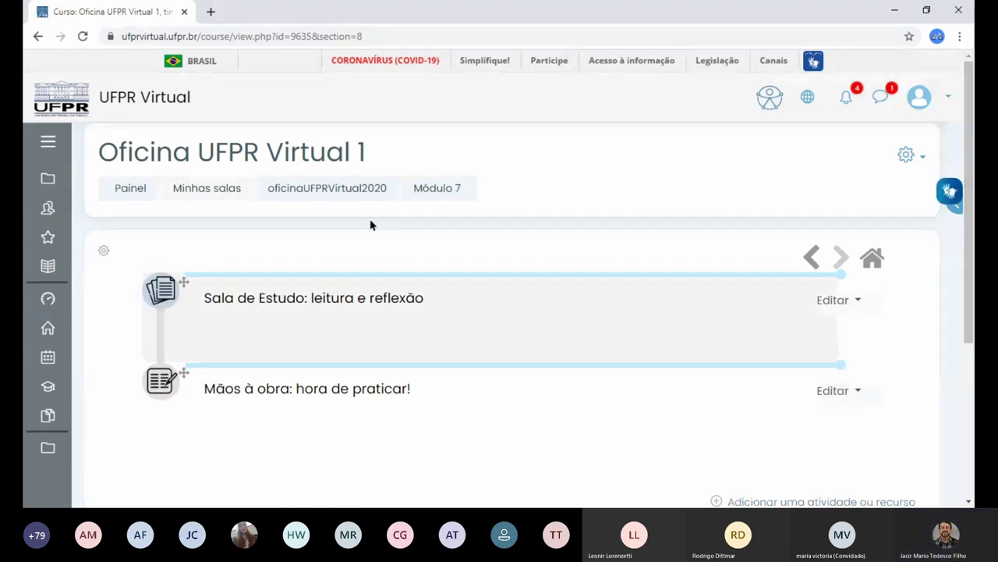
click(341, 193)
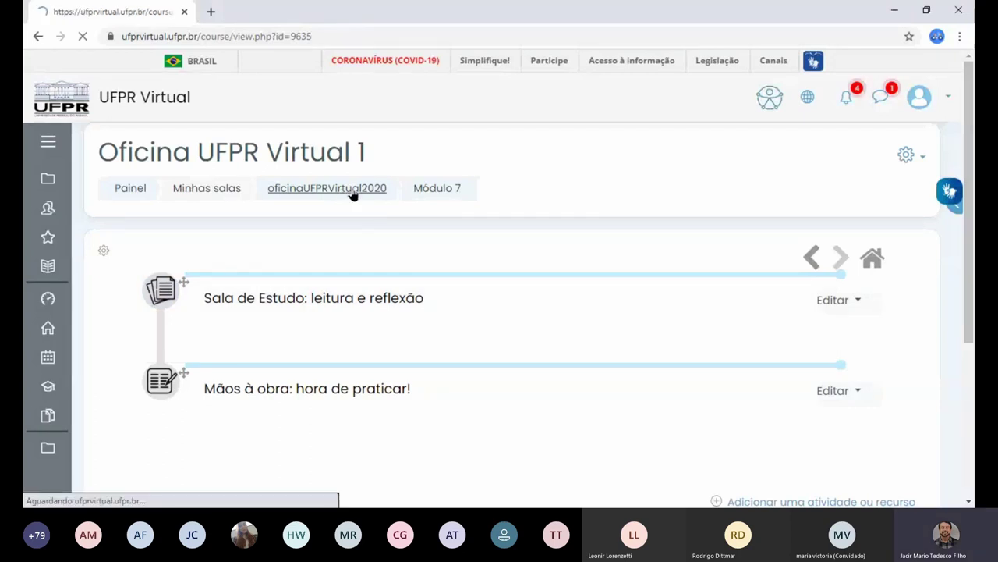
drag(970, 156, 972, 306)
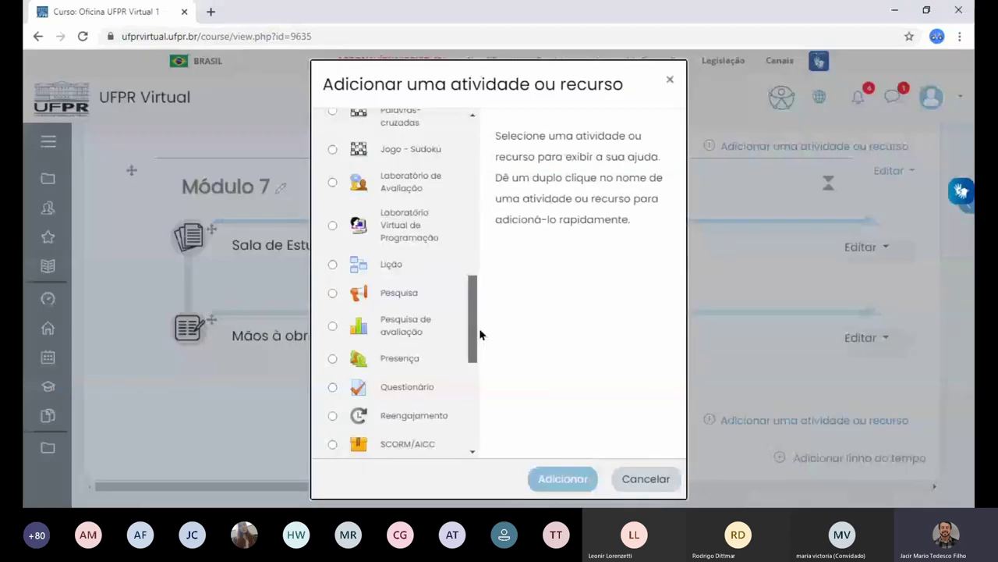
drag(477, 333, 477, 424)
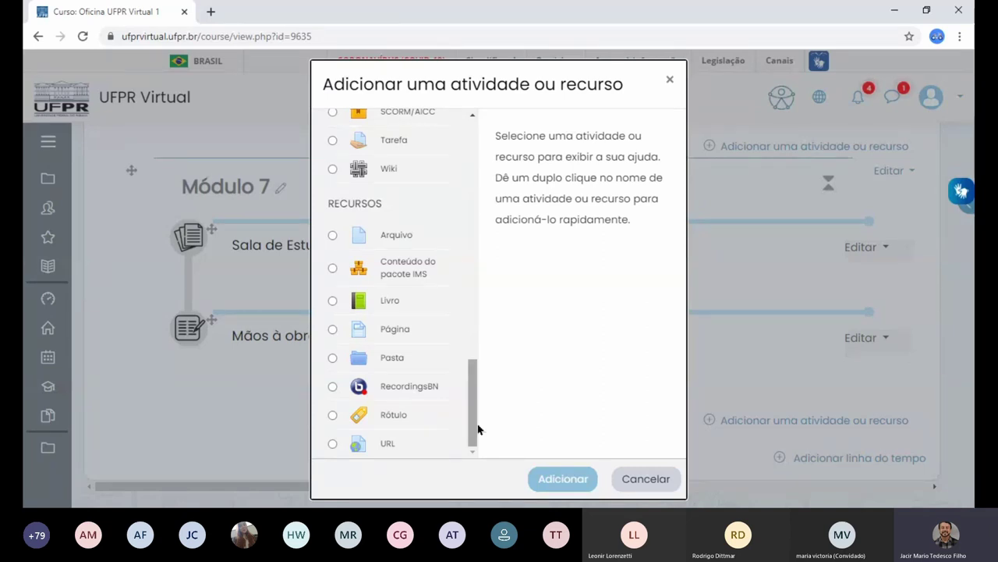
click(333, 358)
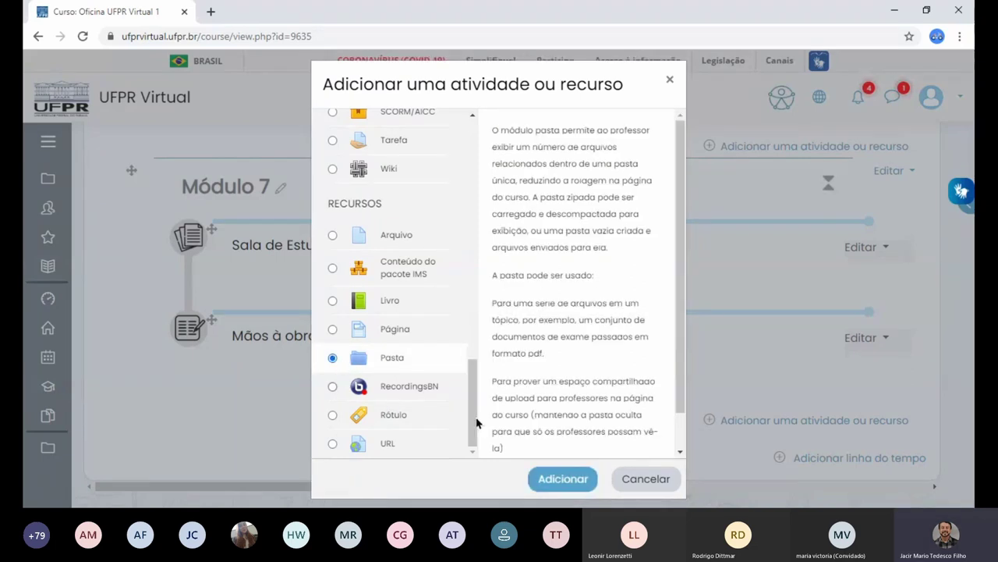
click(561, 479)
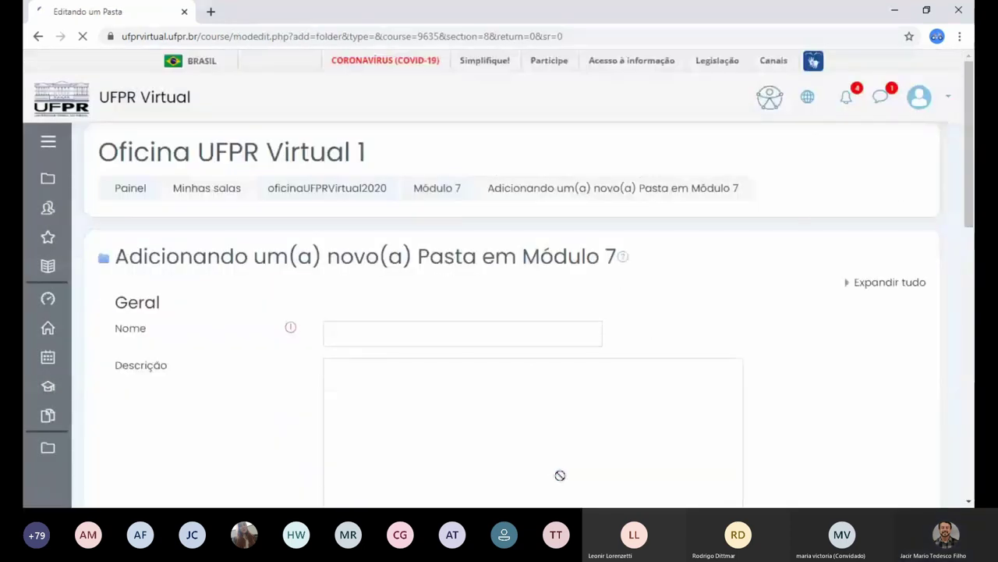
- Name the new folder "Documentos essenciais"
click(416, 335)
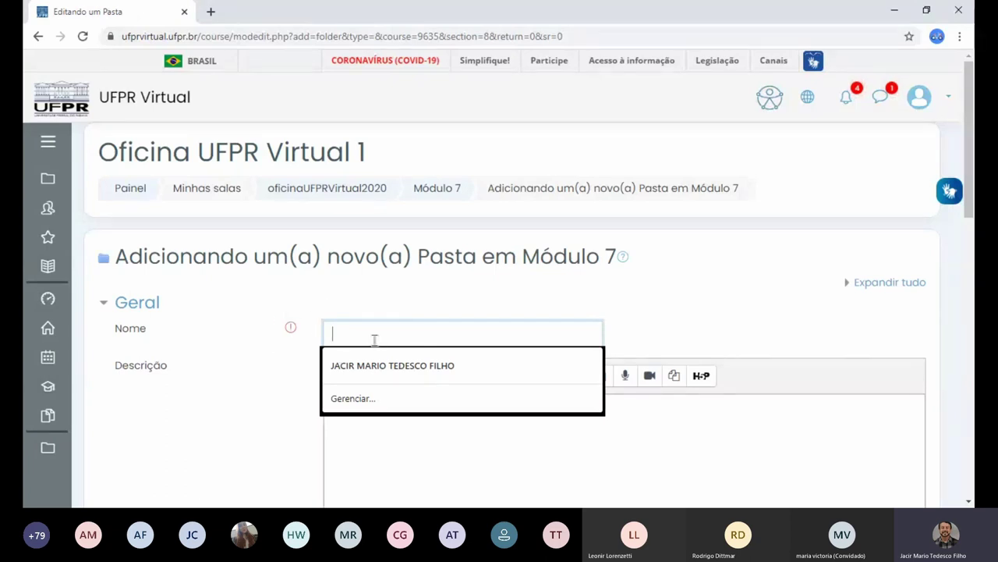
text(DOcumentos)
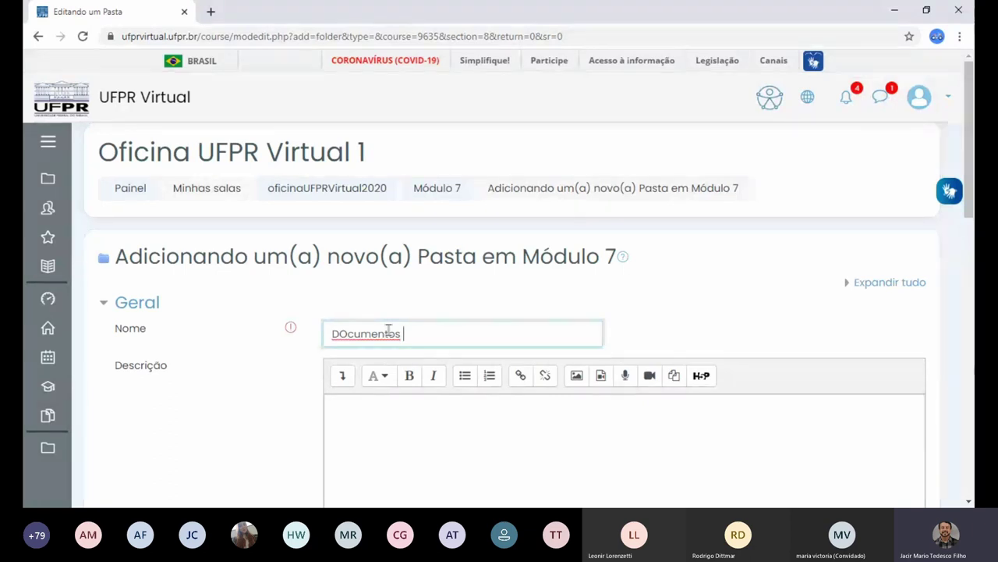
click(345, 331)
key(BackSpace)
text(o)
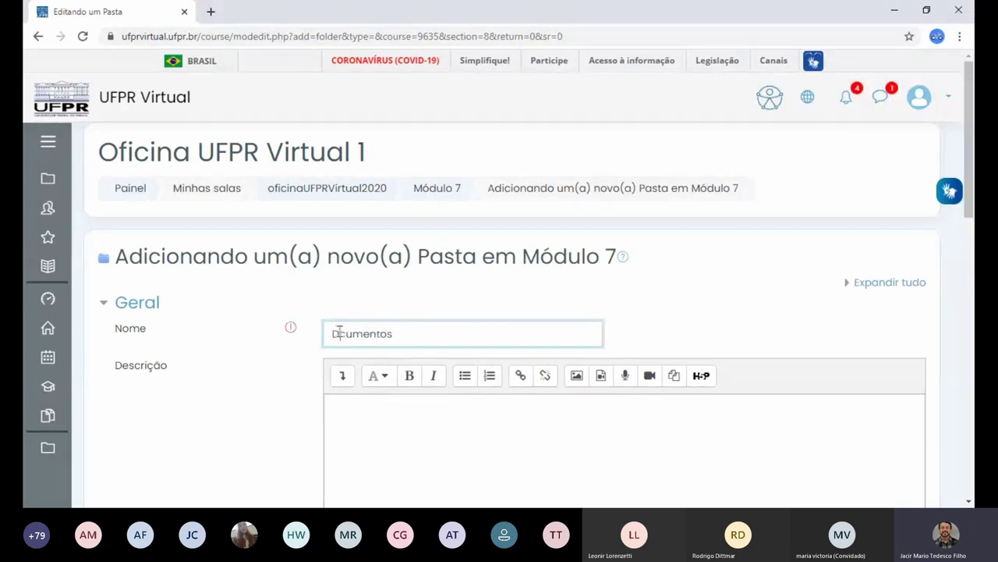
click(443, 333)
text(essenciais)
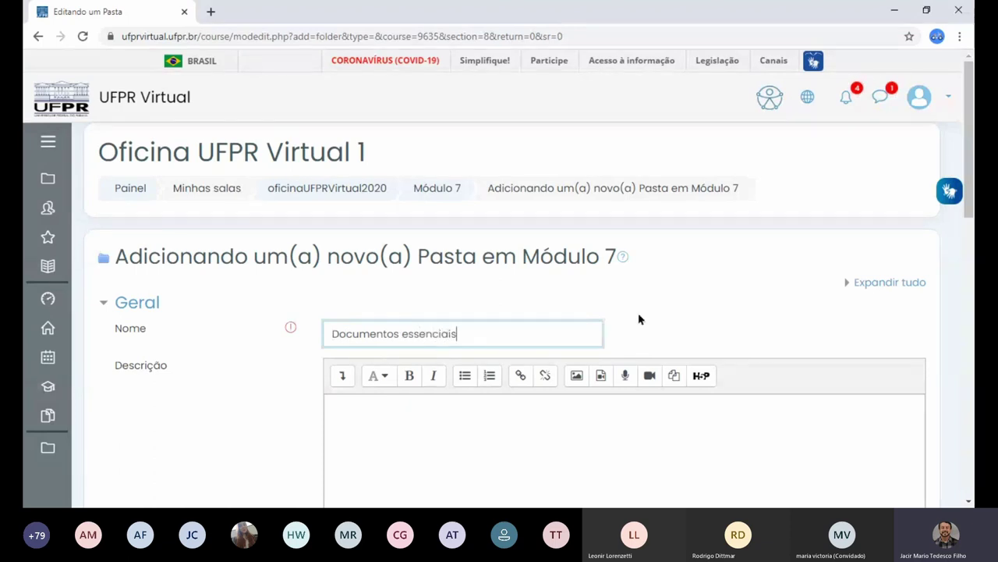
- Add the recent file "Ficha 2 - Disciplina Padrão.pdf" to the new folder's contents
drag(970, 186, 971, 340)
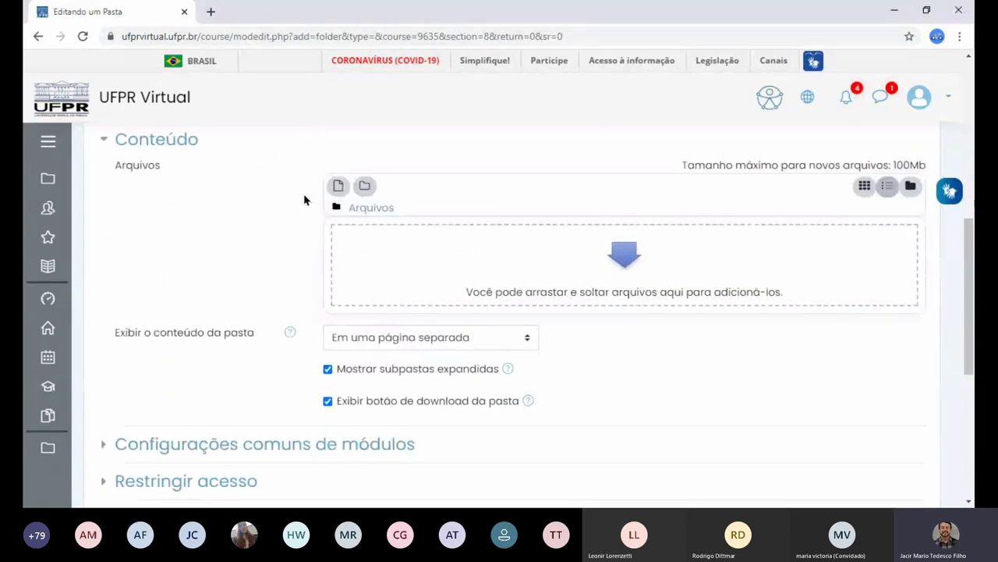
click(338, 185)
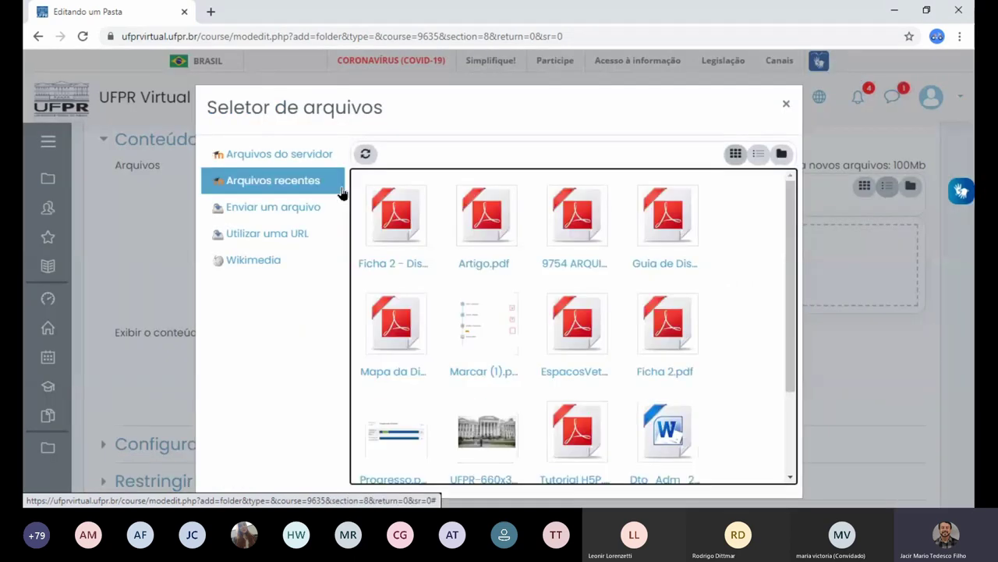
click(408, 223)
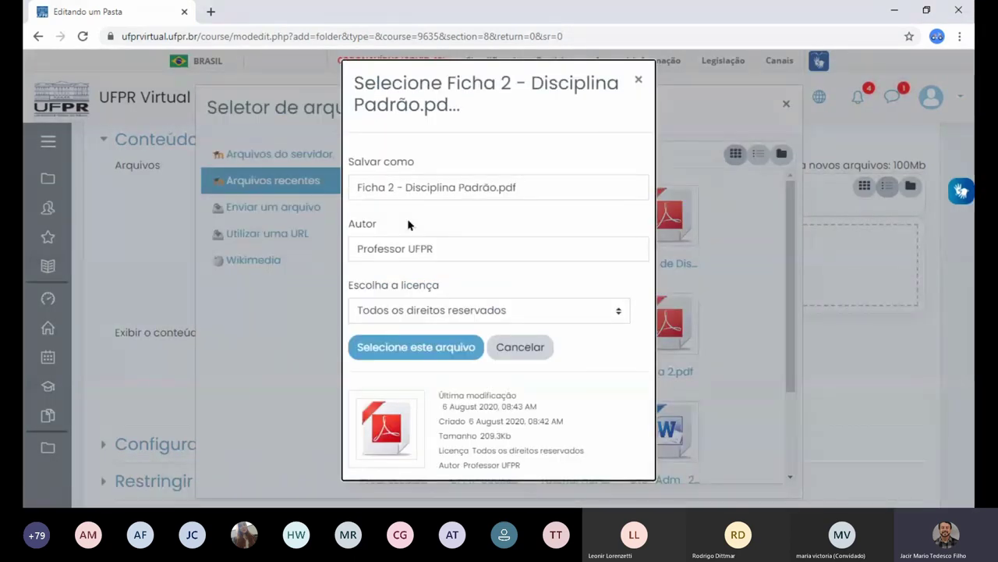
click(428, 351)
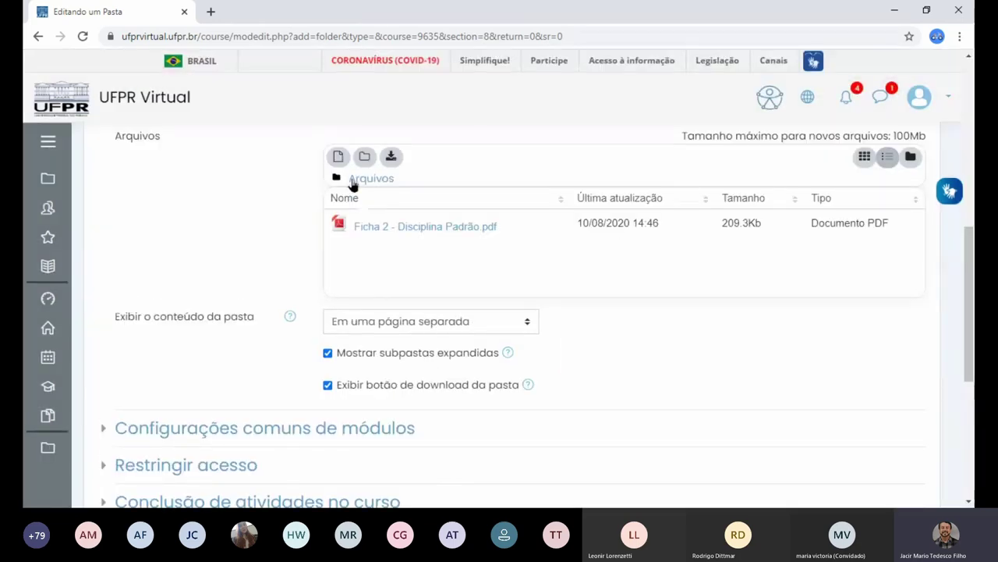
- Add the recent file "Artigo.pdf" to the folder's contents
click(337, 156)
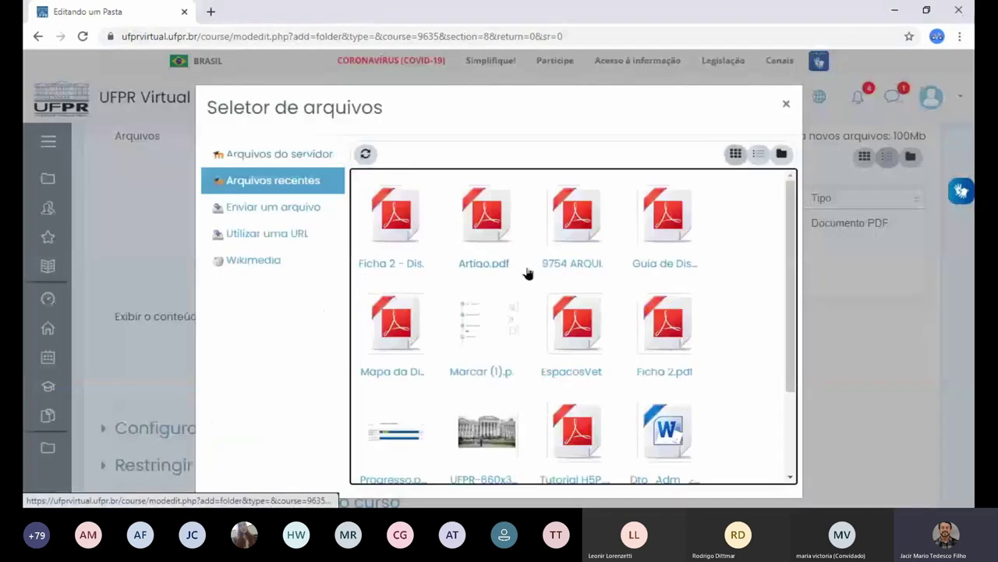
click(483, 215)
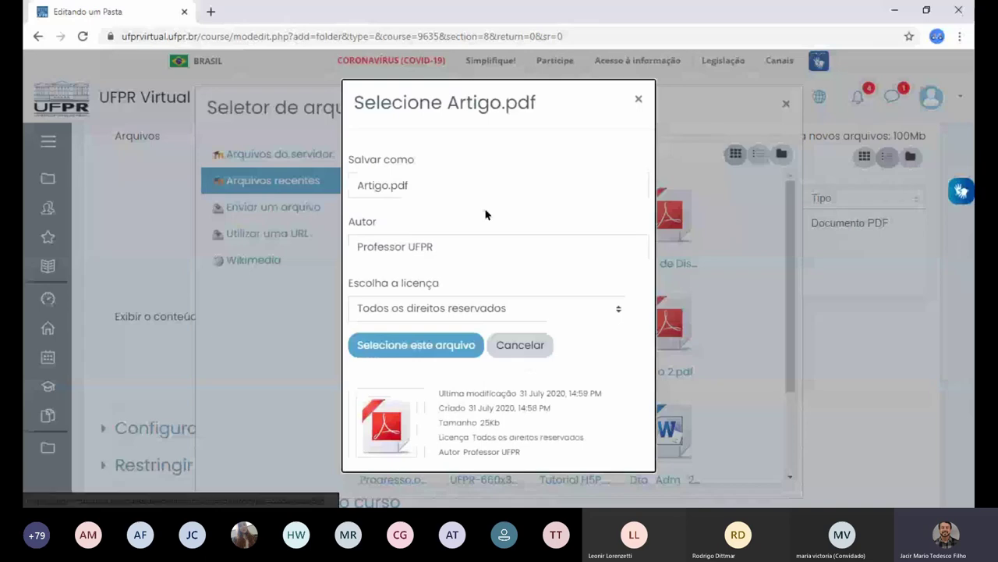
click(423, 345)
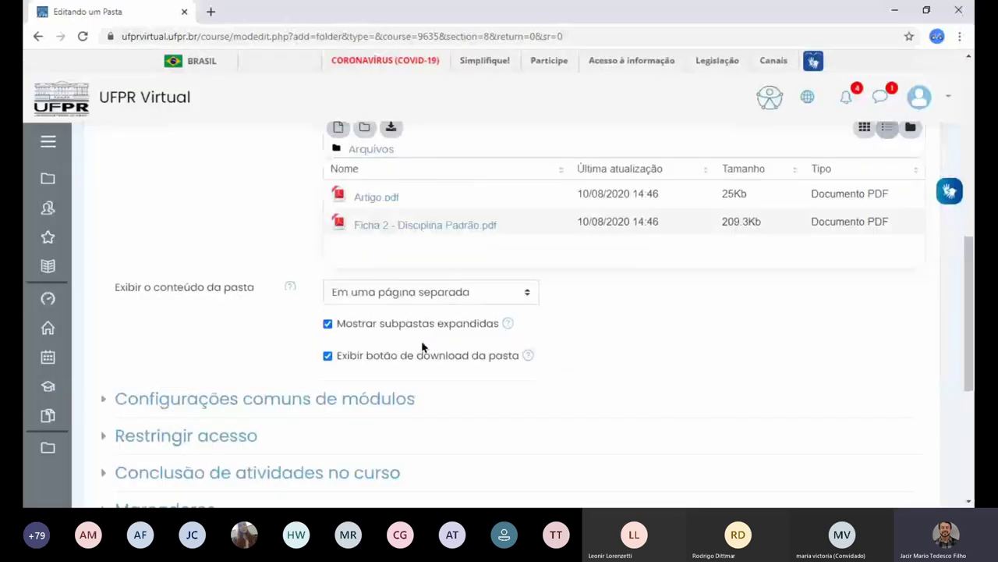
- Add the recent file "9754 ARQUIVO.pdf" to the folder's contents
click(337, 127)
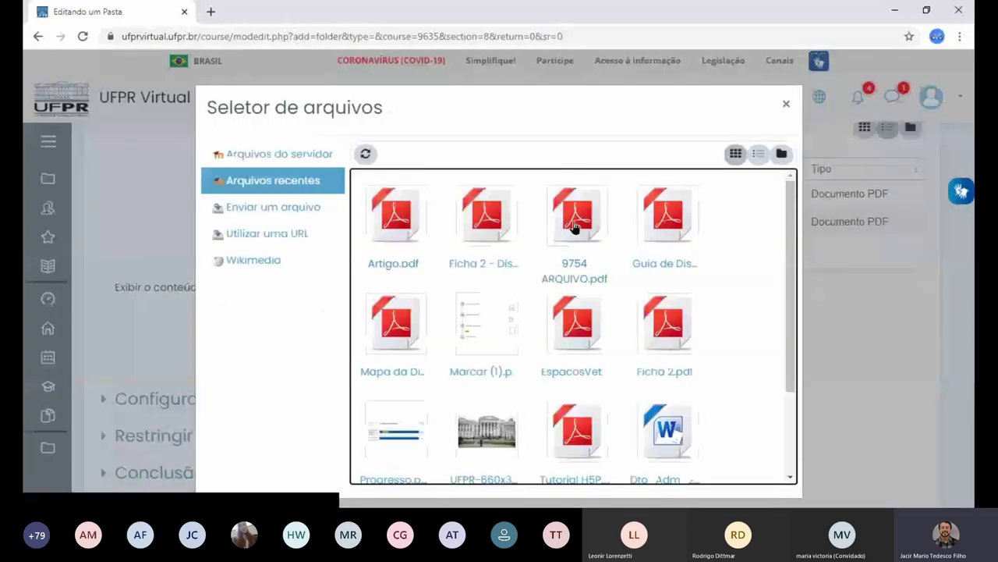
click(574, 226)
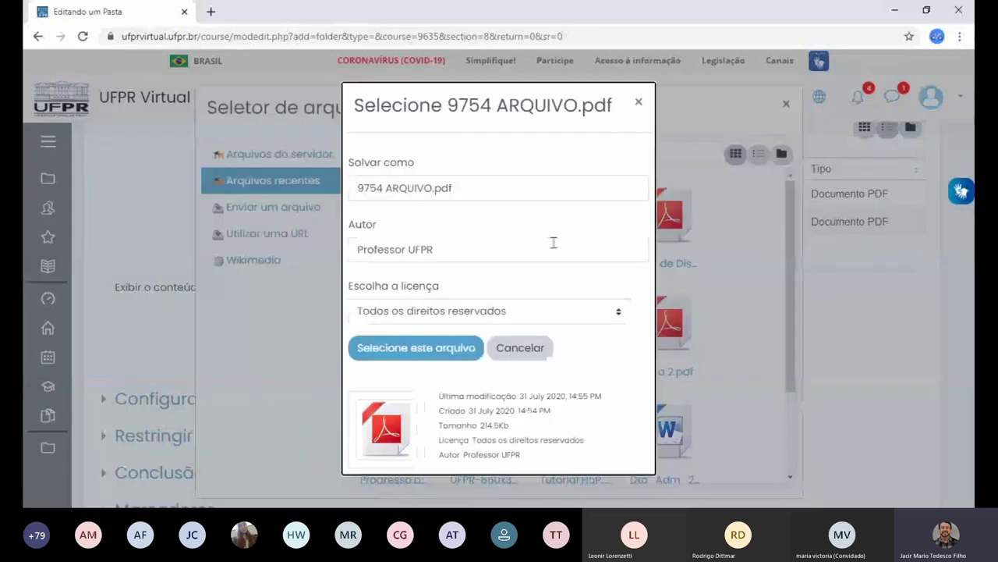
click(428, 351)
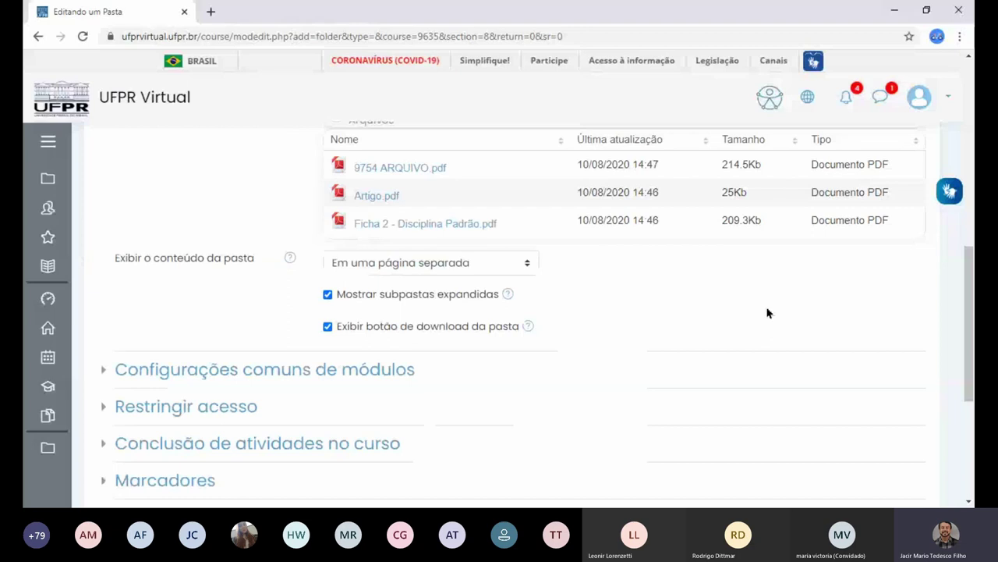
- Delete "Artigo.pdf" from the folder's file list and confirm the deletion
scroll(569, 282, up, 1)
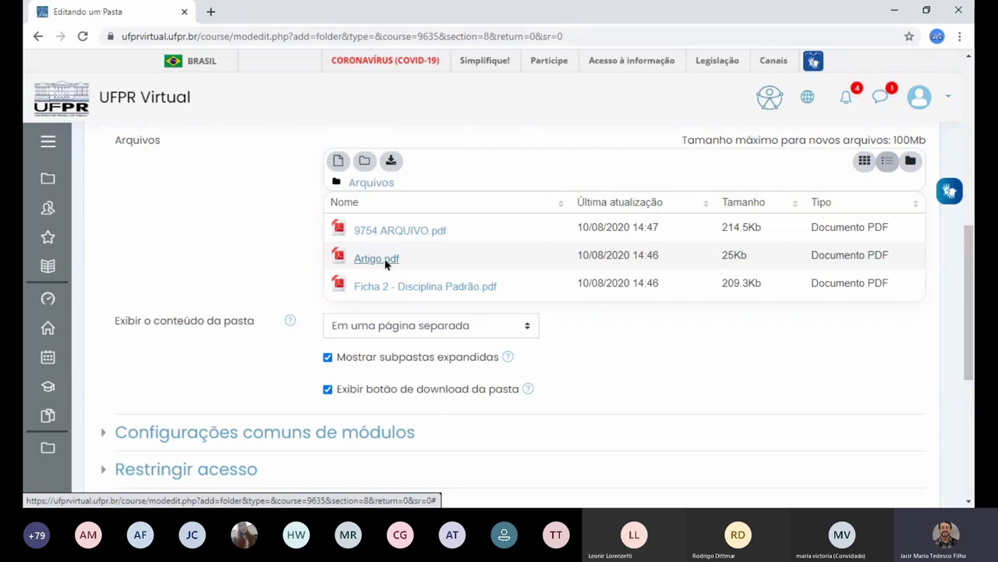
click(385, 262)
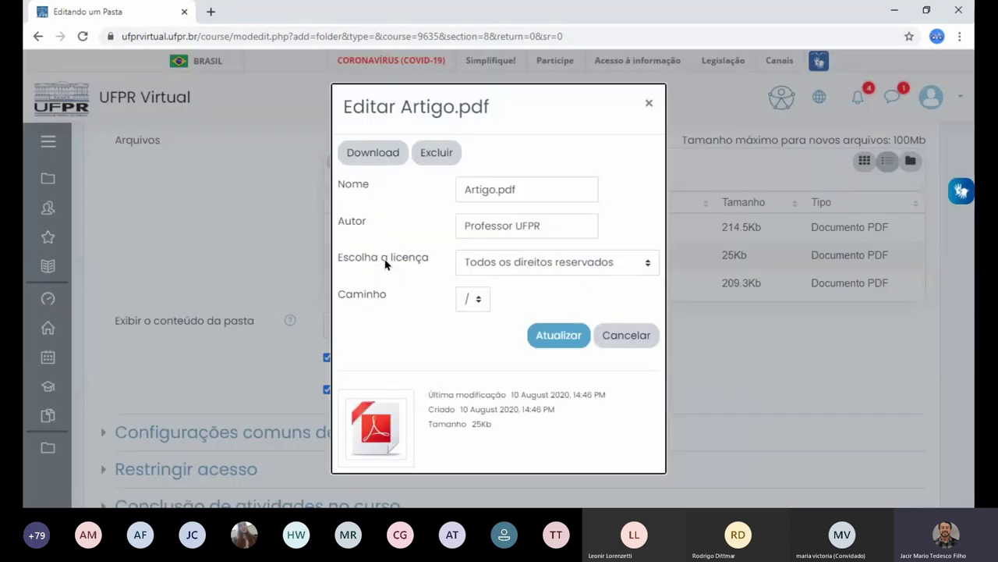
click(437, 153)
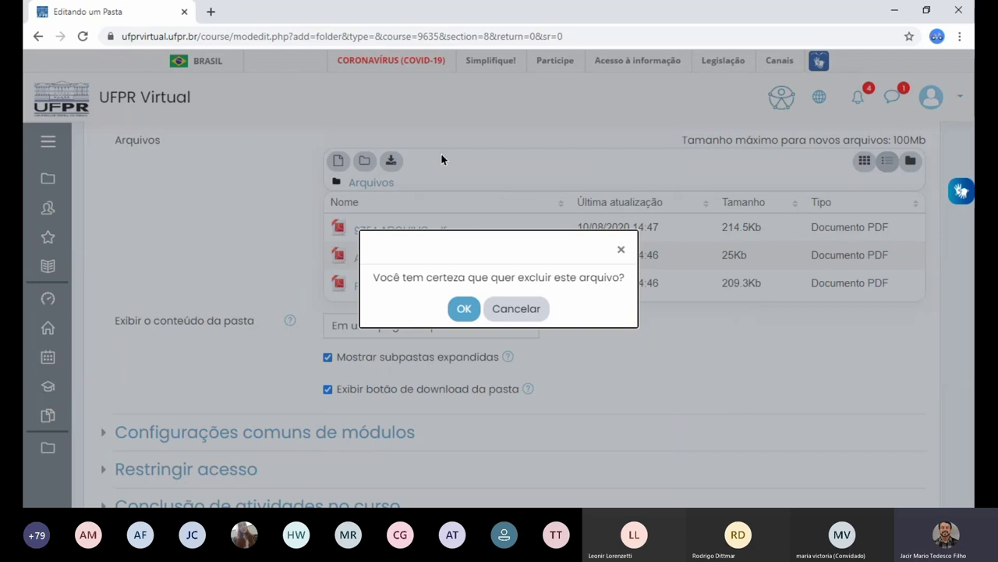
click(464, 310)
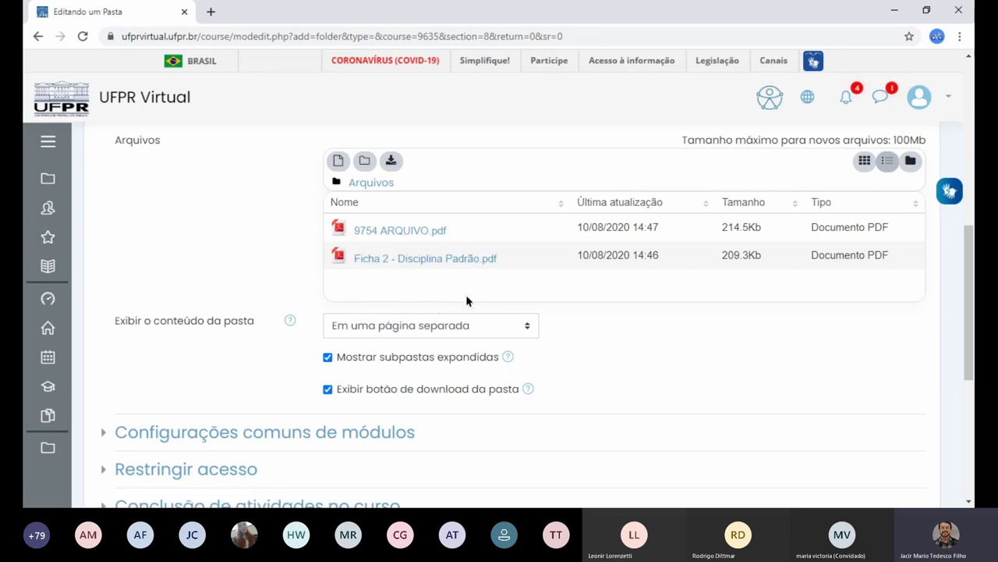
- Add the recent file "Mapa da Disciplina.pdf" to the folder, then save the folder and display its page
click(338, 162)
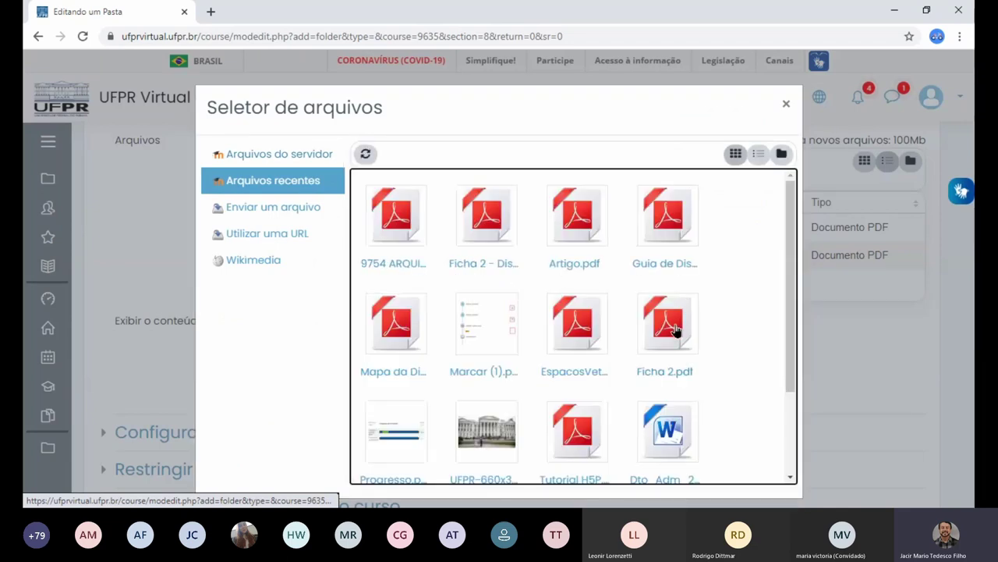
click(400, 334)
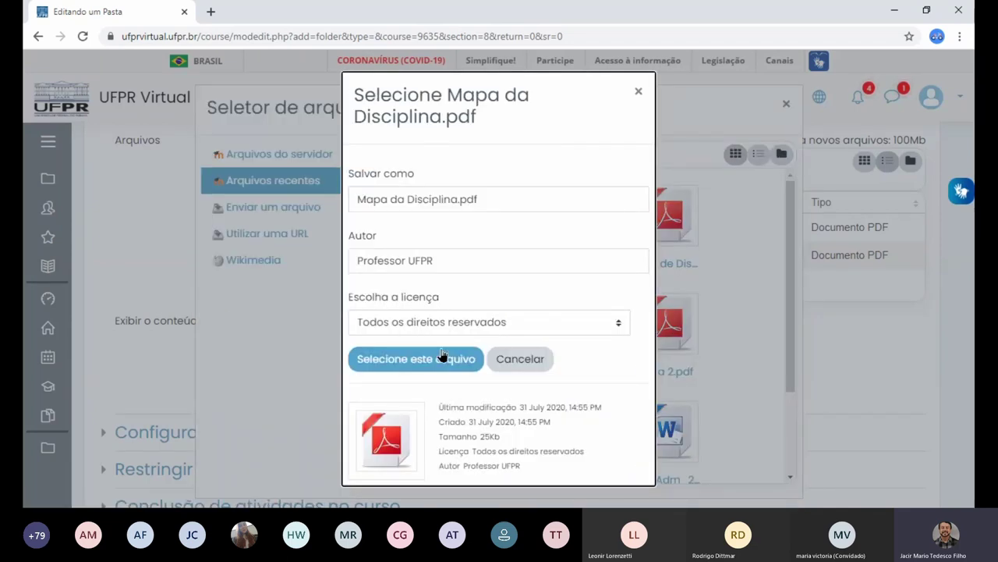
click(430, 359)
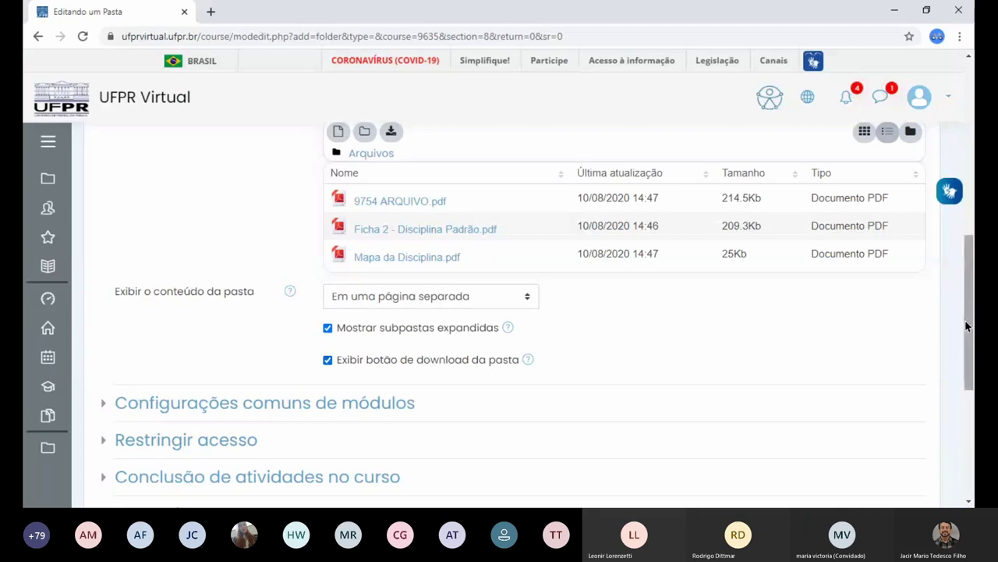
scroll(544, 402, down, 3)
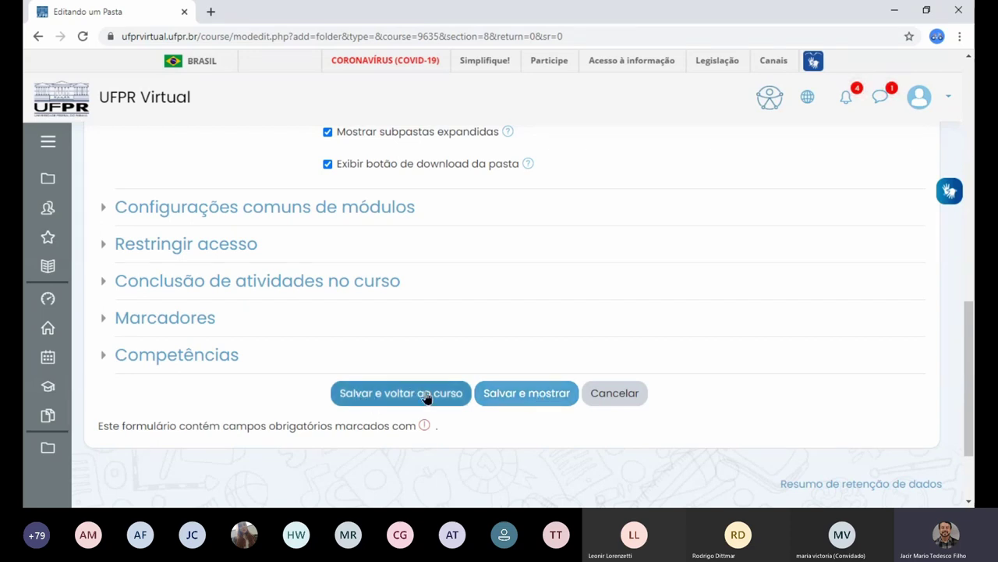
click(528, 397)
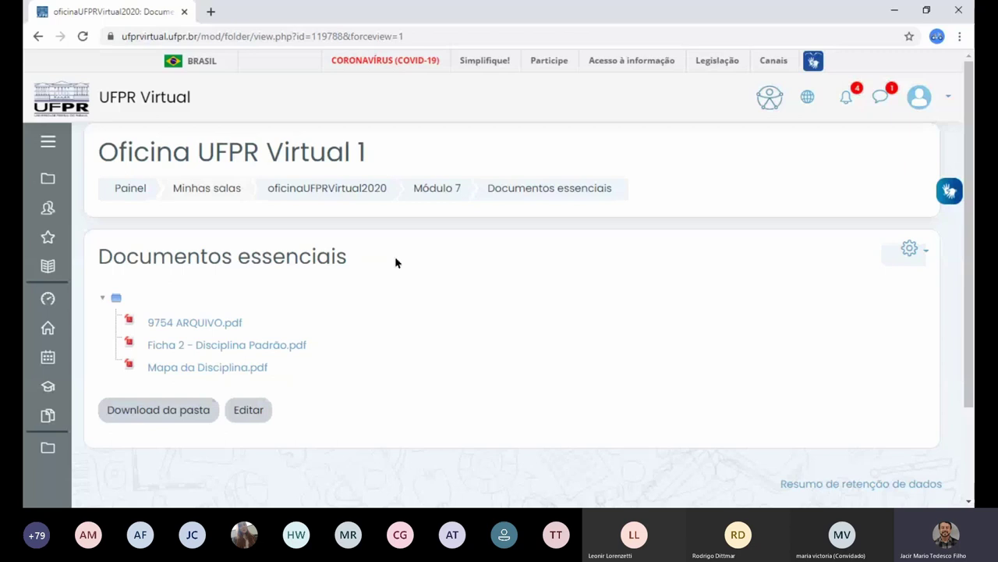
- Return to Módulo 7 on the course page and turn course editing on
key(alt+Left)
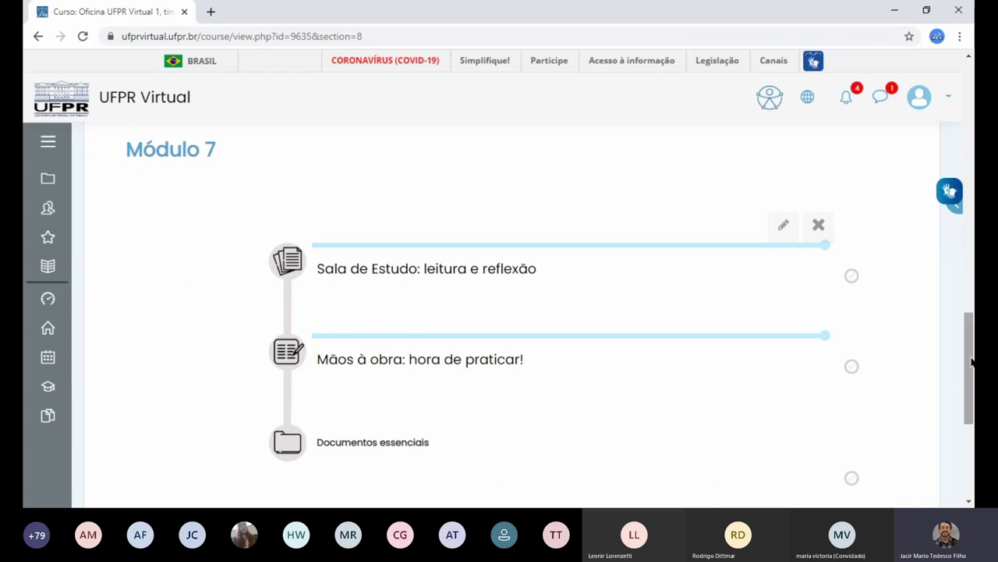
scroll(972, 340, up, 1)
drag(973, 340, 973, 85)
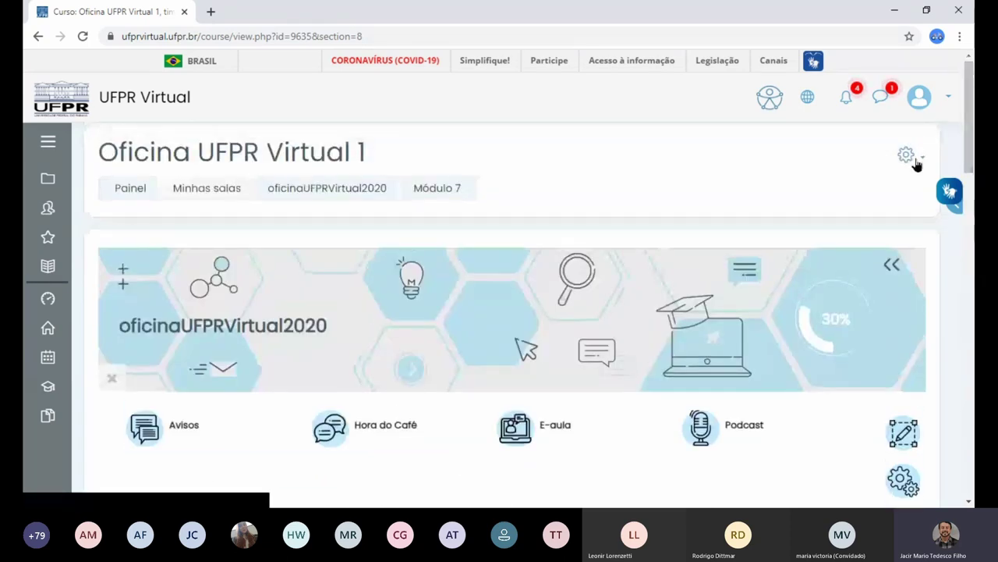
click(914, 159)
click(788, 207)
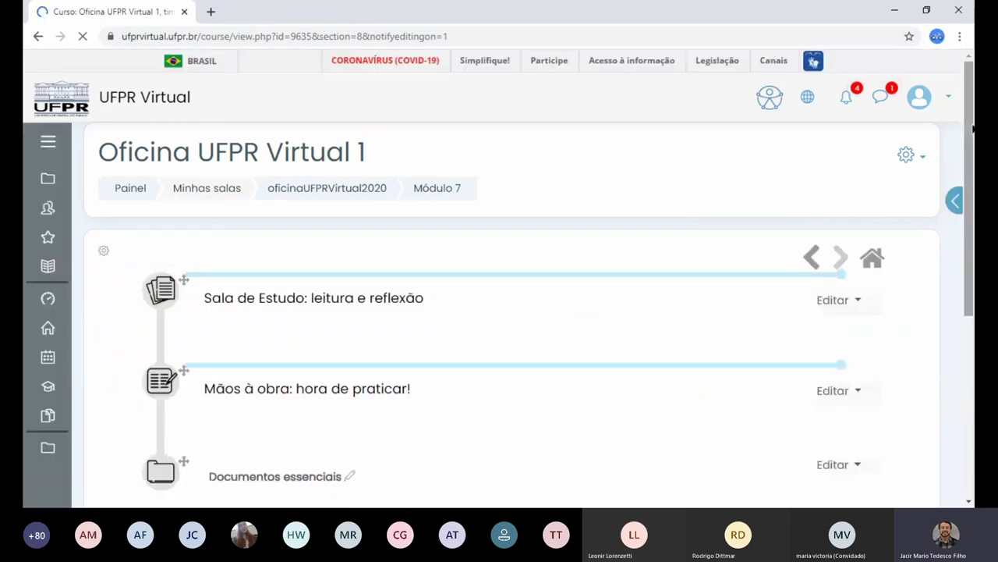
- Start adding an Arquivo resource to Módulo 7
drag(974, 129, 974, 219)
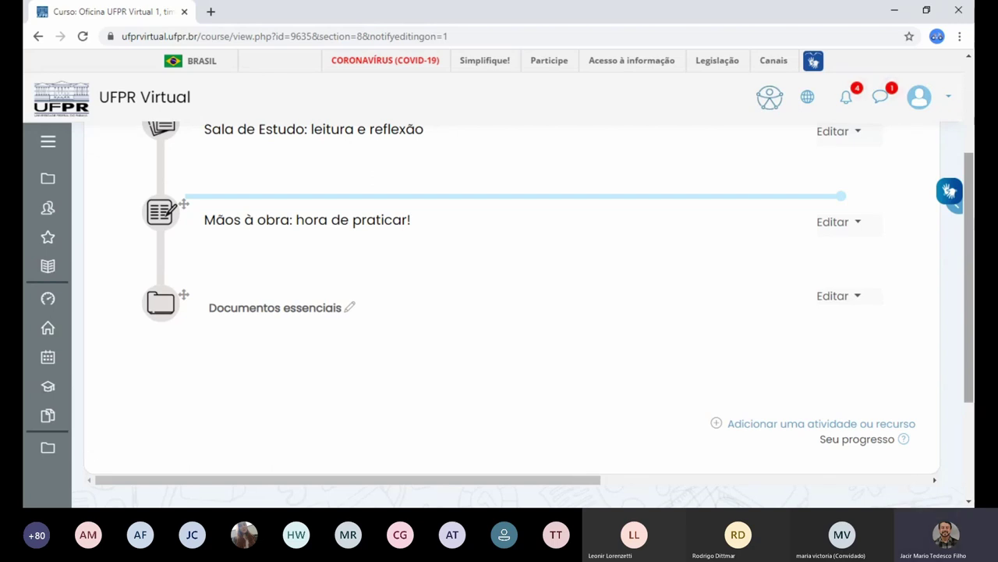
scroll(528, 312, down, 2)
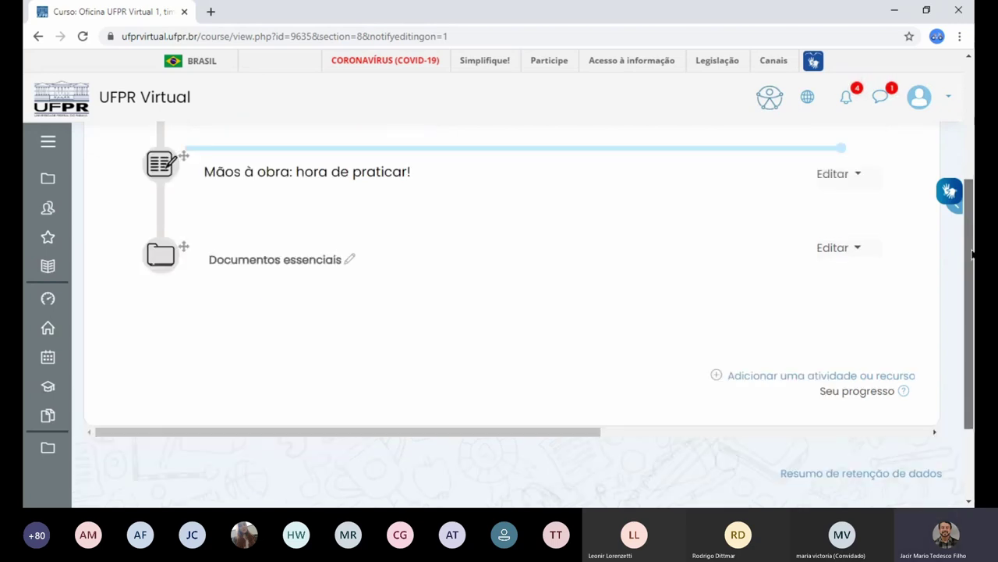
click(871, 372)
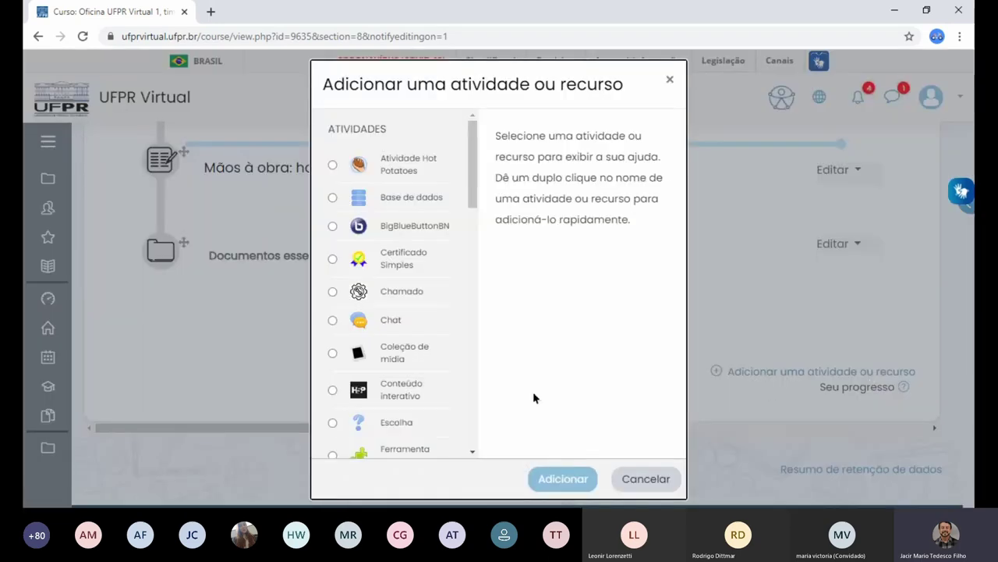
drag(470, 178, 491, 432)
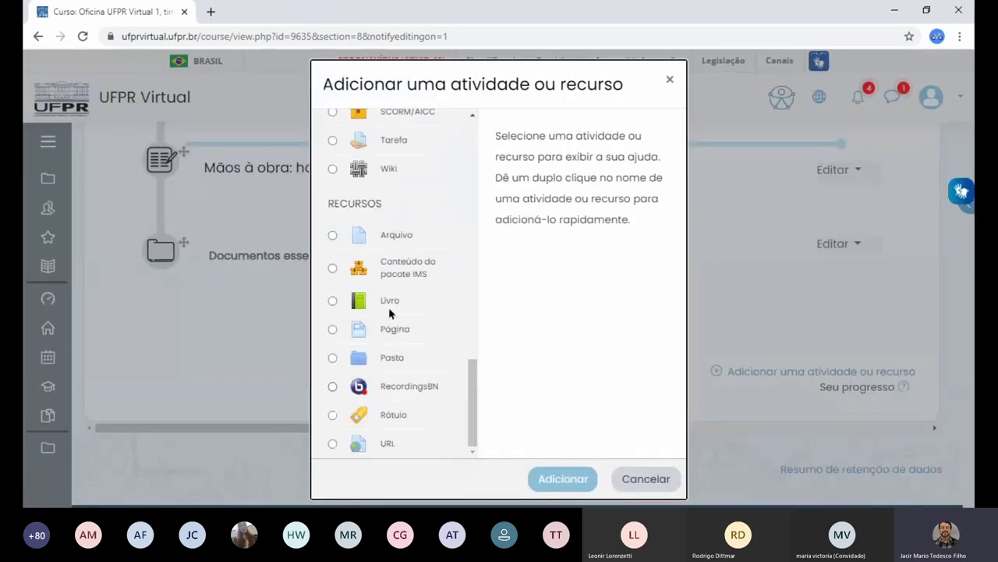
click(333, 236)
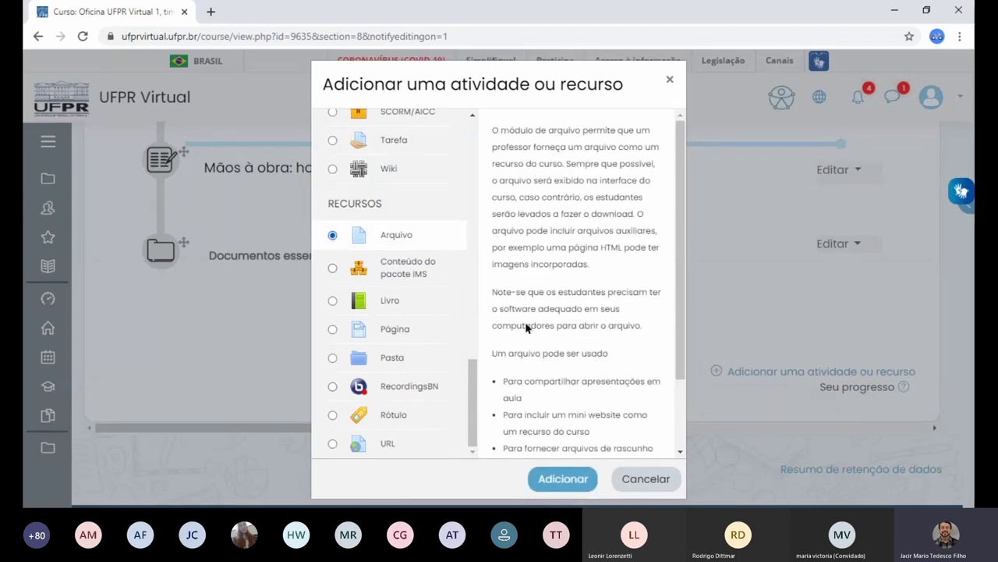
click(558, 480)
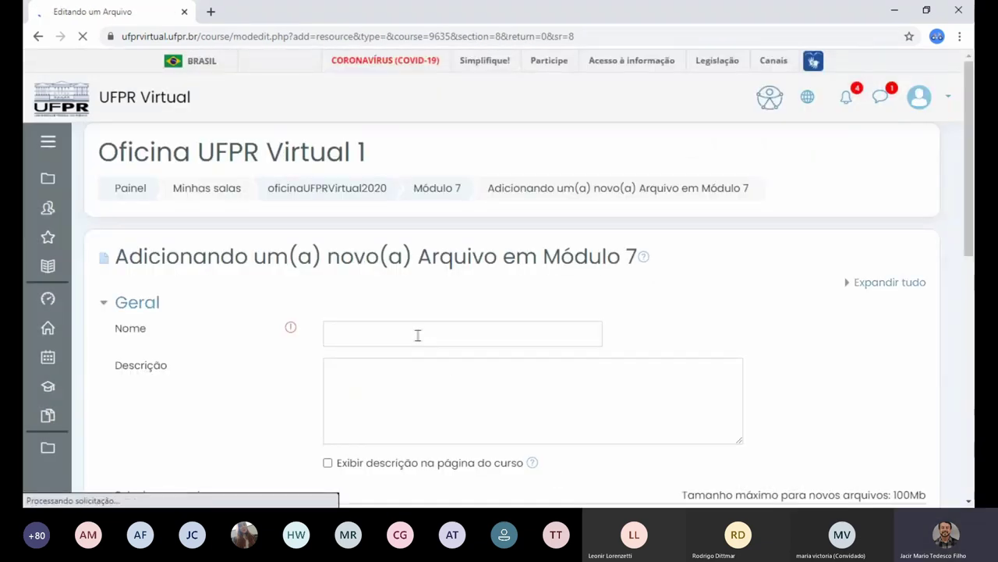
- Name the new file resource "Artigo de leitura obrigatória"
click(418, 334)
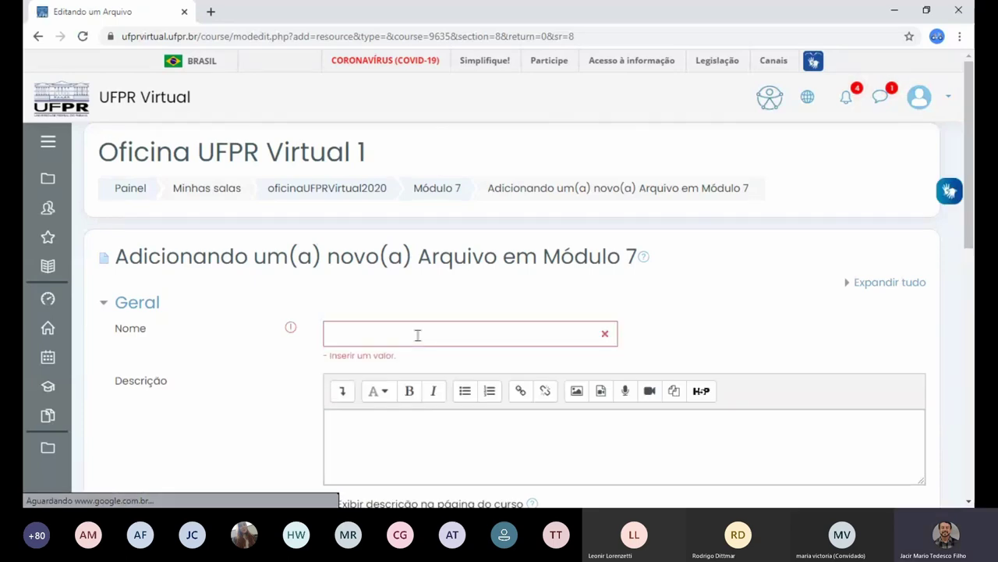
scroll(418, 338, down, 10)
scroll(419, 341, up, 1)
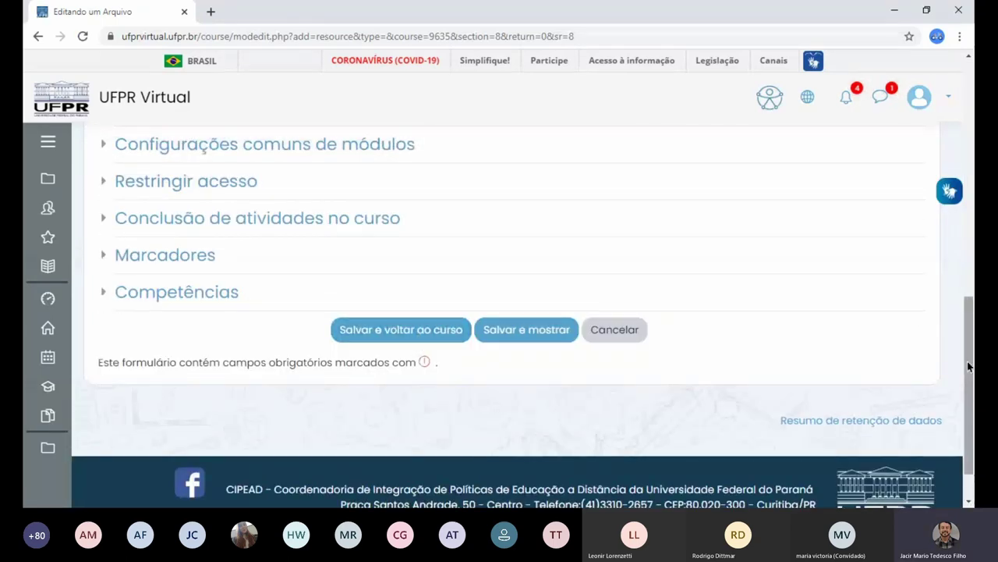
scroll(419, 342, up, 5)
scroll(406, 312, up, 4)
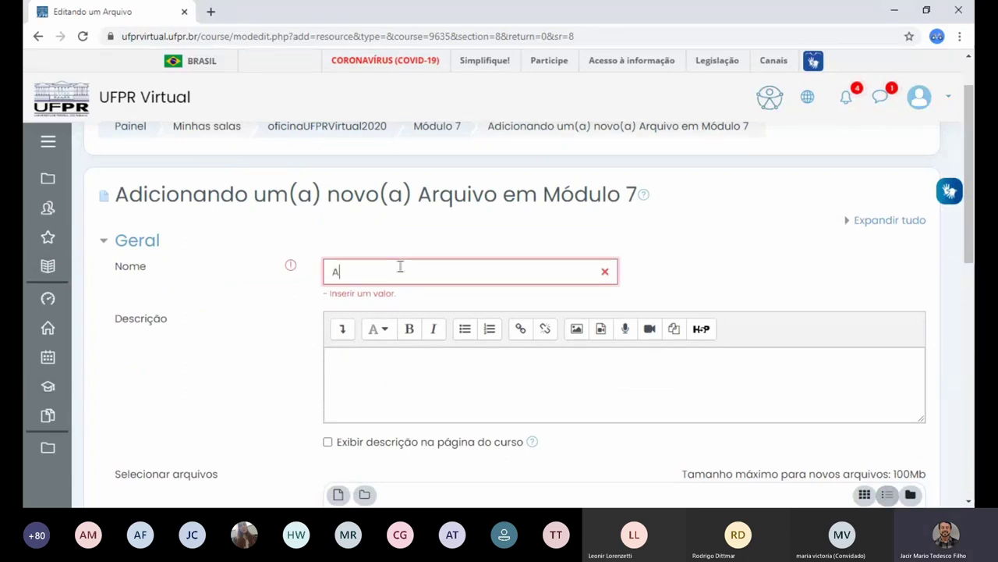
text(rtigo de leitura obrigatória)
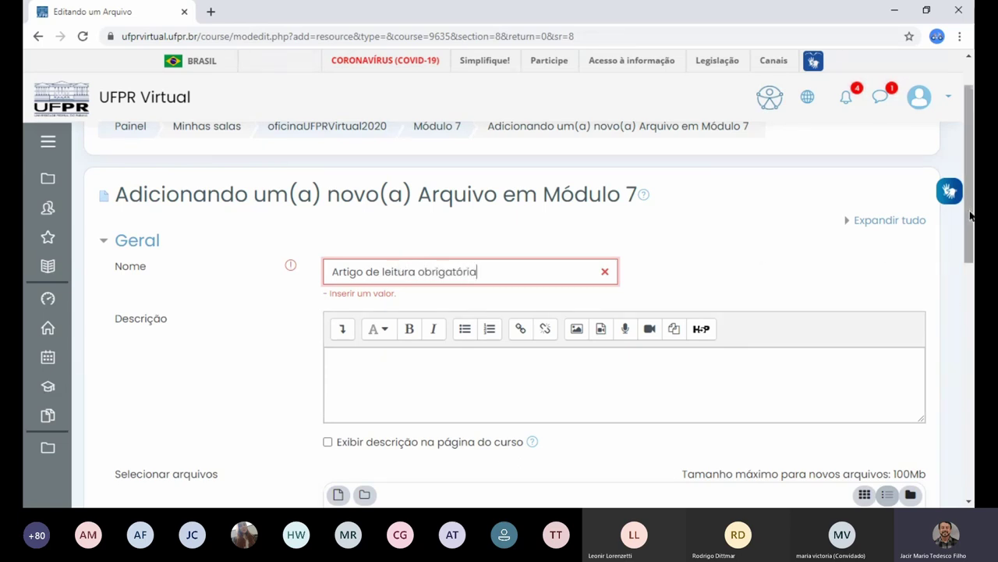
- Attach the recent file "Mapa da Disciplina.pdf" to the new file resource, then save it and return to the course
scroll(971, 216, down, 3)
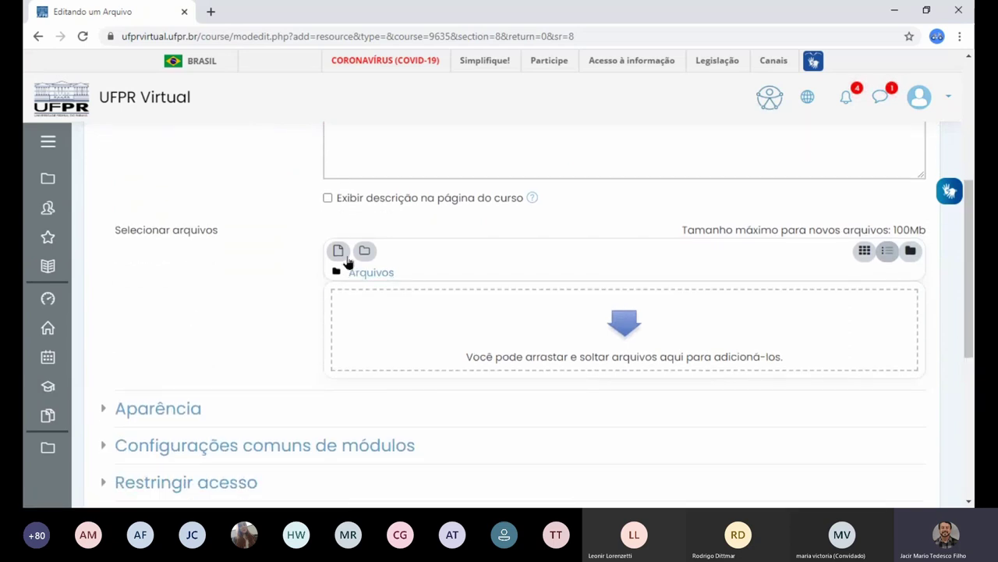
click(338, 251)
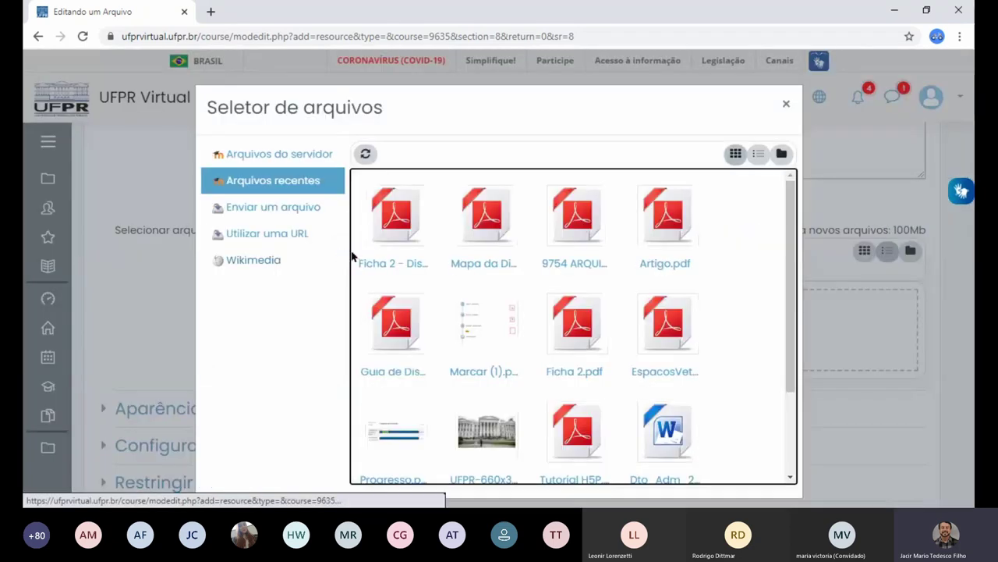
click(488, 223)
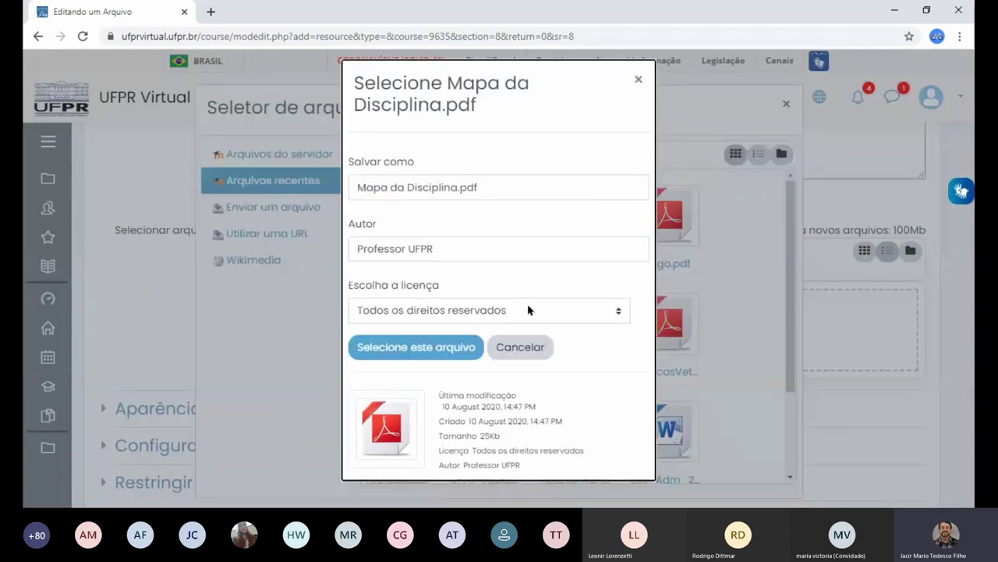
click(445, 347)
scroll(973, 316, down, 1)
scroll(973, 316, down, 3)
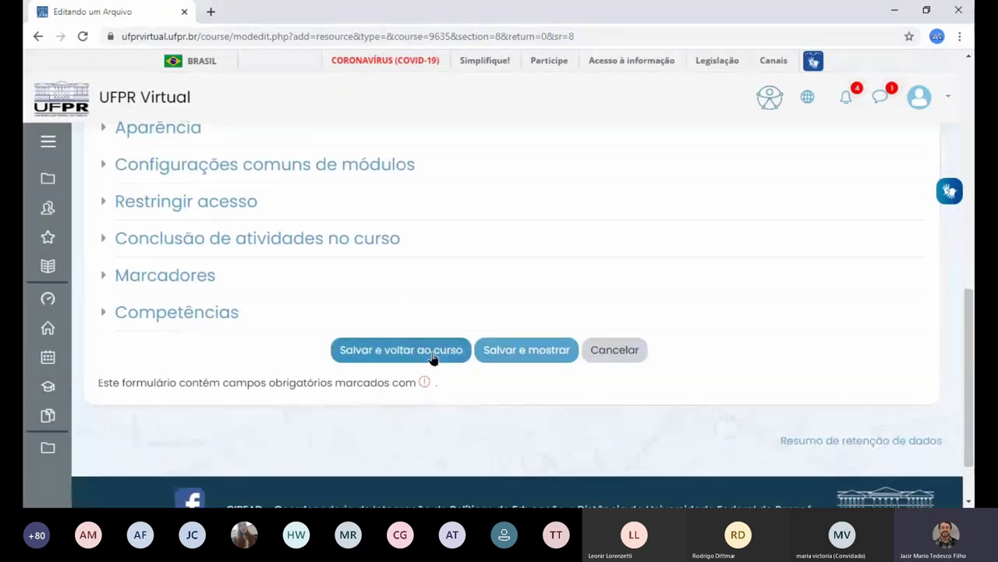
click(433, 352)
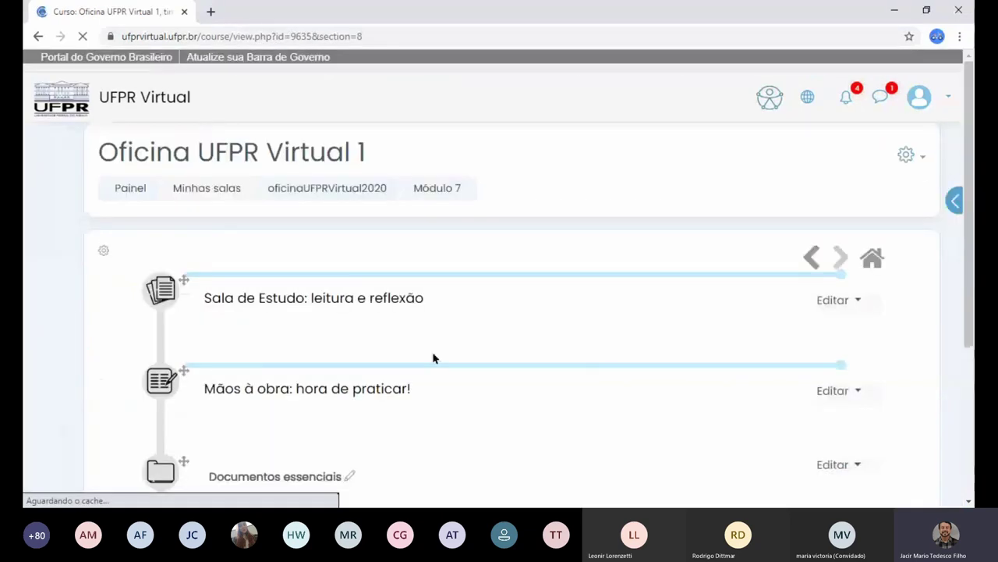
- Start adding a URL resource to Módulo 7
scroll(299, 444, down, 2)
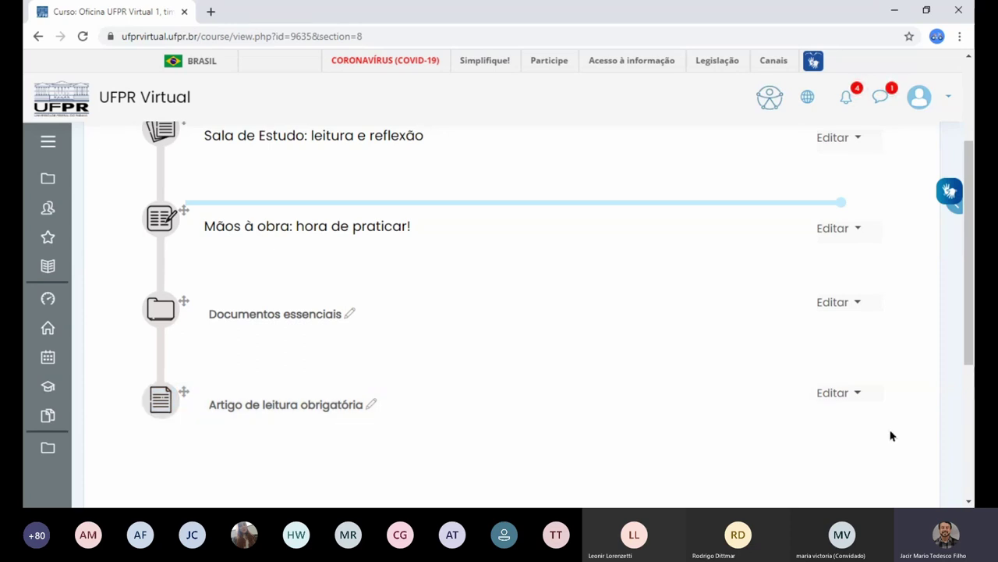
drag(971, 356, 971, 417)
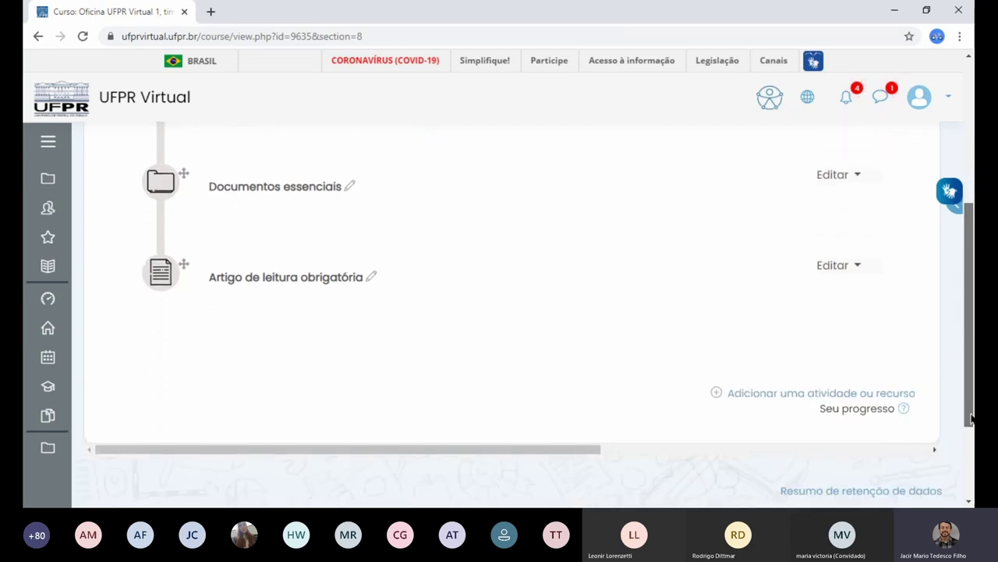
click(894, 397)
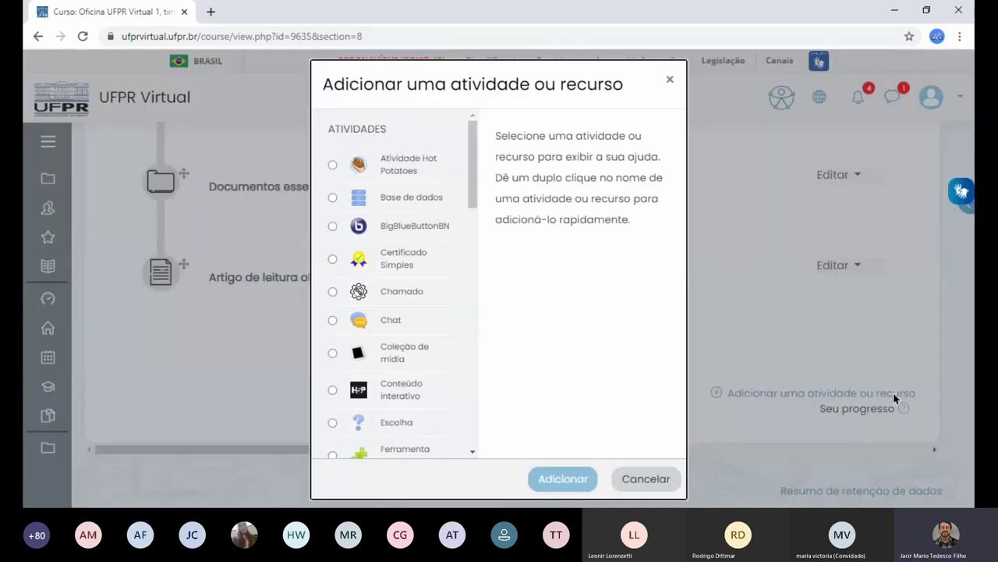
scroll(474, 200, down, 1)
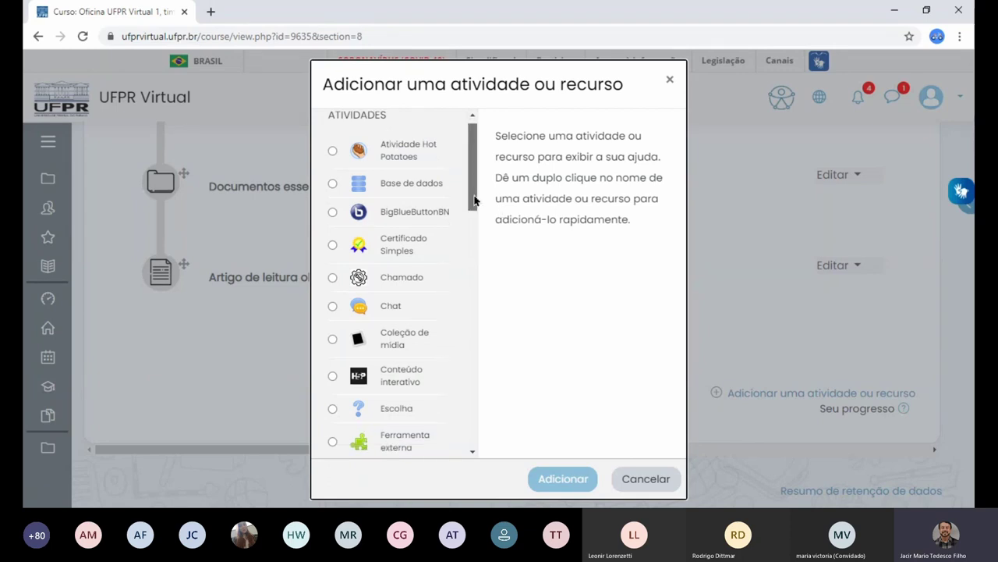
drag(474, 200, 479, 439)
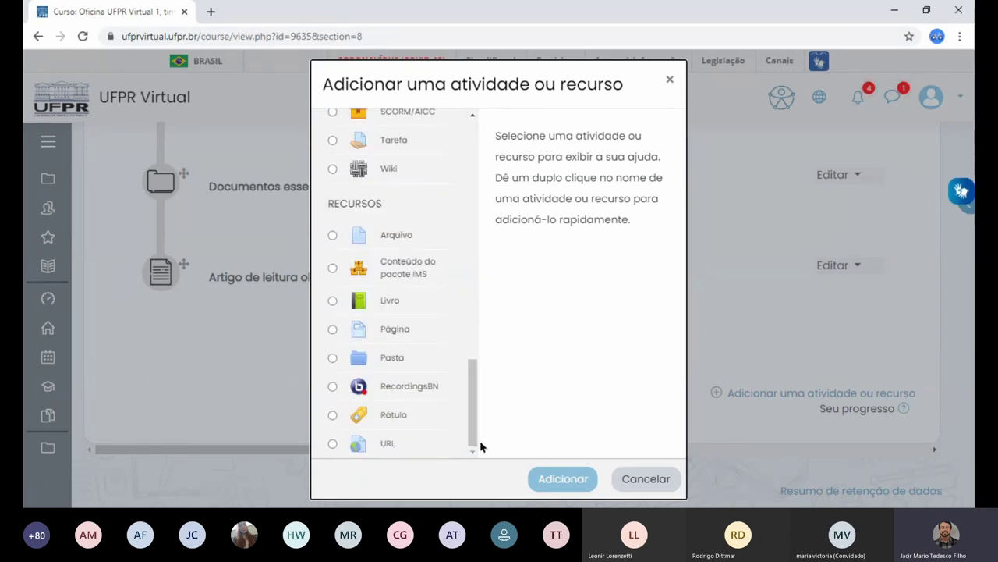
click(332, 443)
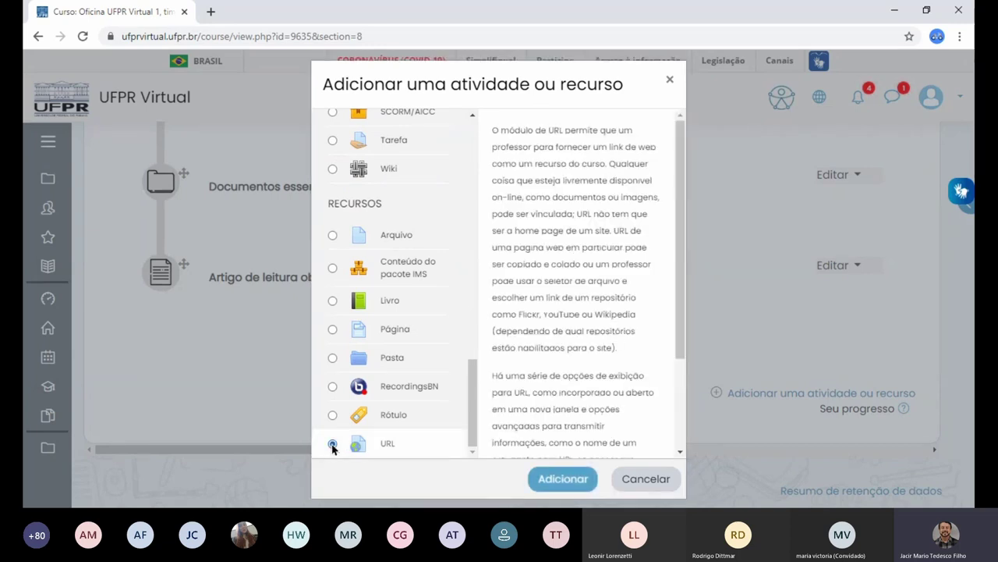
click(565, 476)
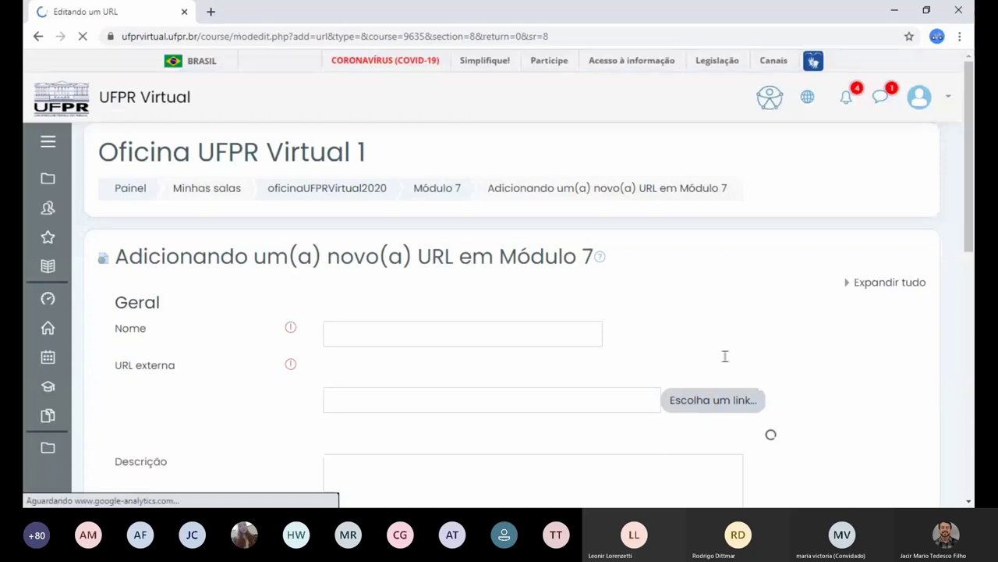
drag(974, 154, 973, 208)
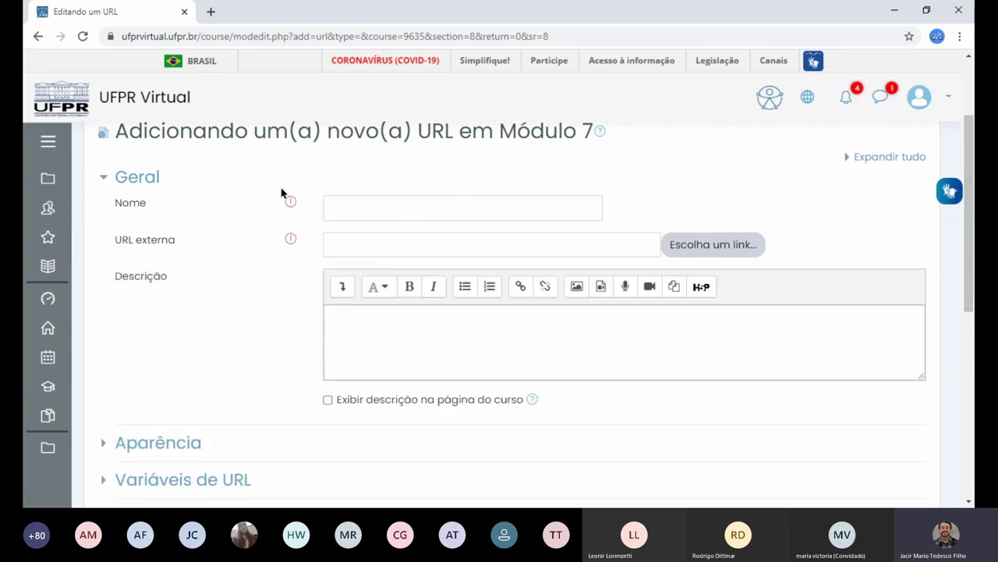
- Name the new URL resource "Site de visita constante"
click(354, 202)
text(site de vis)
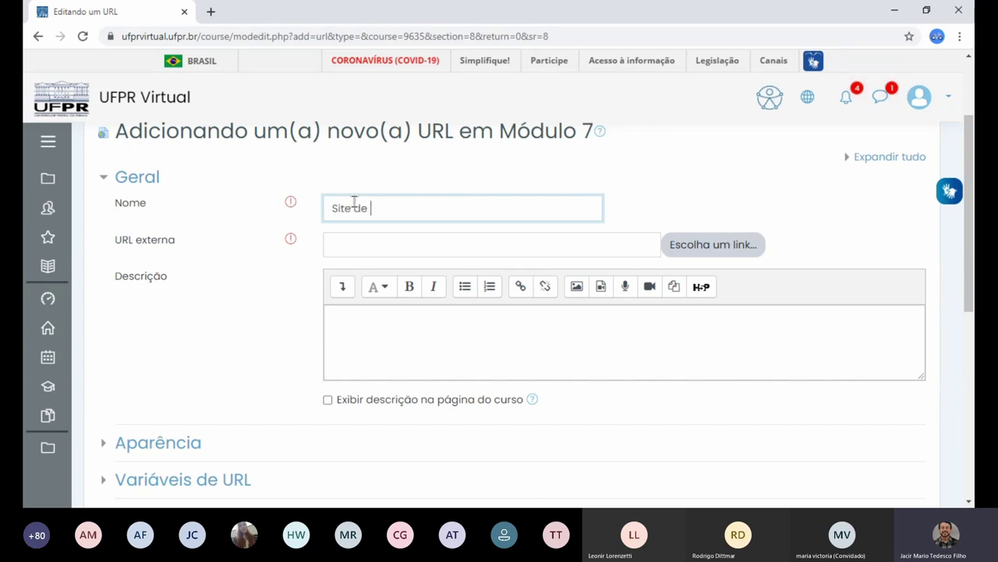
text(ista constante)
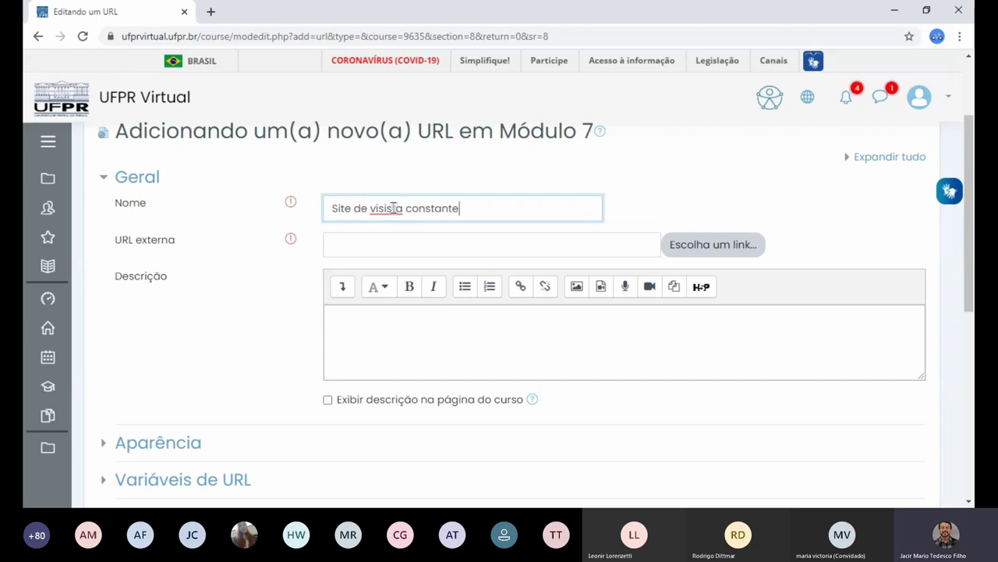
click(393, 207)
key(BackSpace)
click(488, 214)
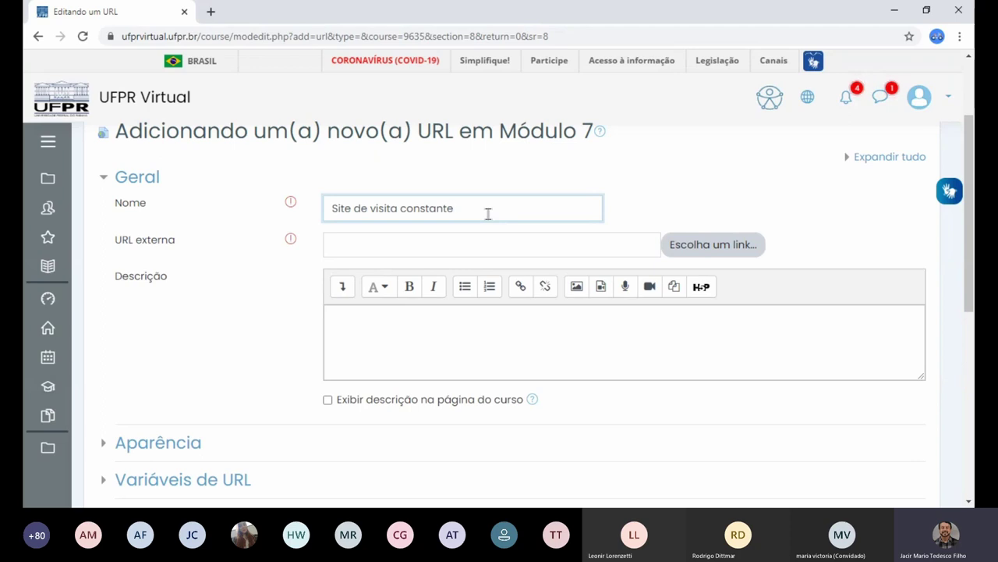
- Enter the placeholder address "ww....cipead...br" as the external URL, with the page enlarged for readability
click(455, 243)
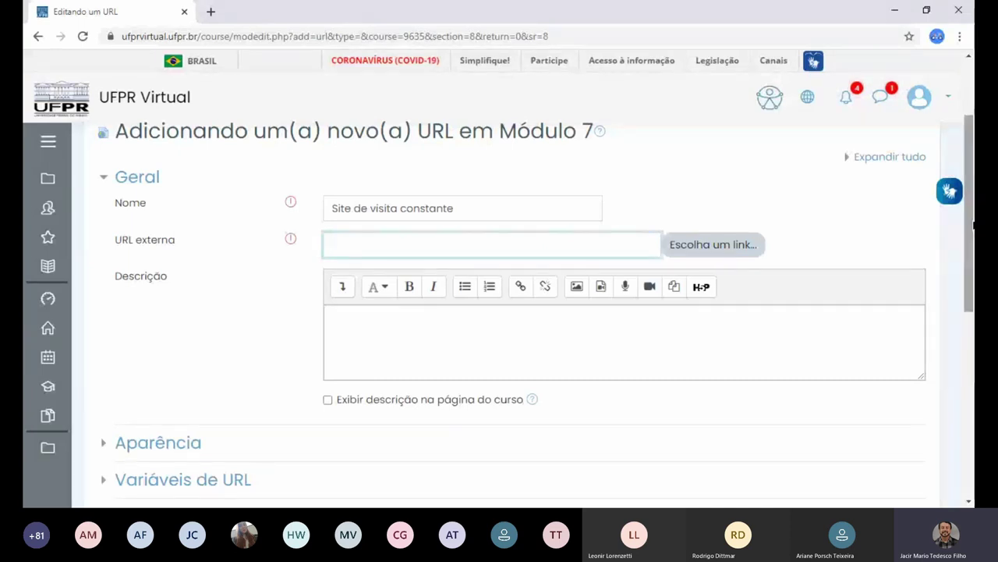
scroll(973, 220, up, 1)
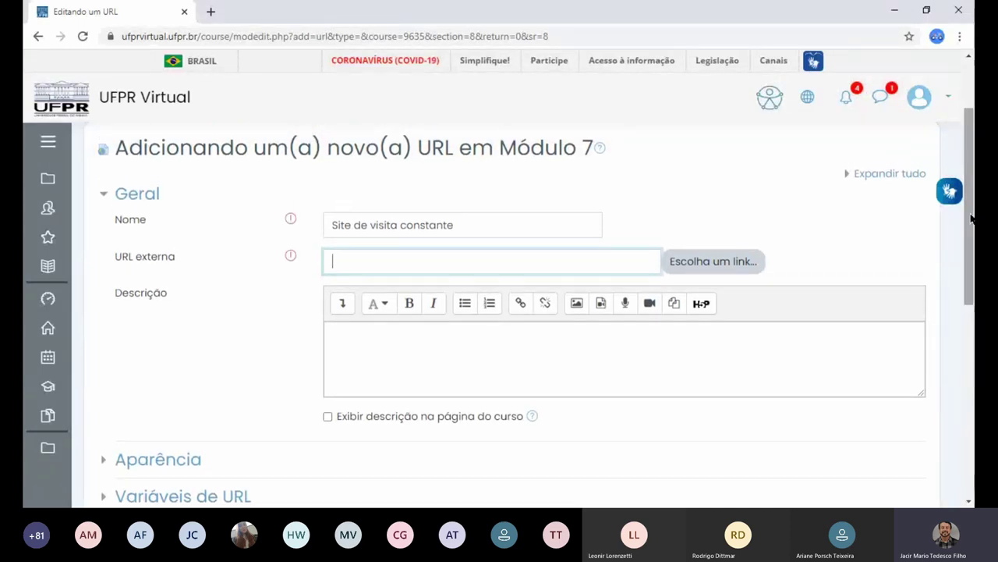
key(ctrl+plus)
key(ctrl+plus)
key(ctrl+plus)
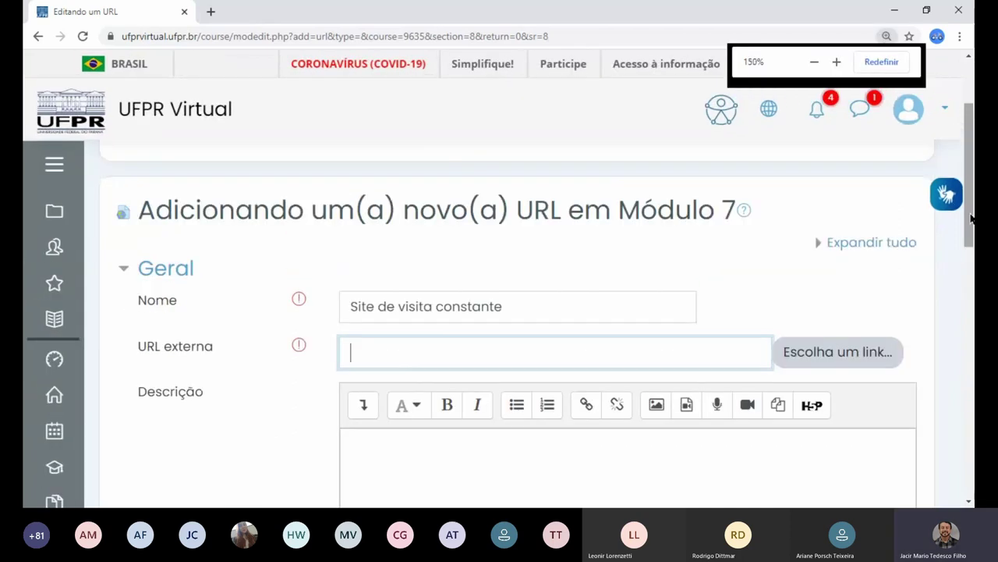
key(ctrl+plus)
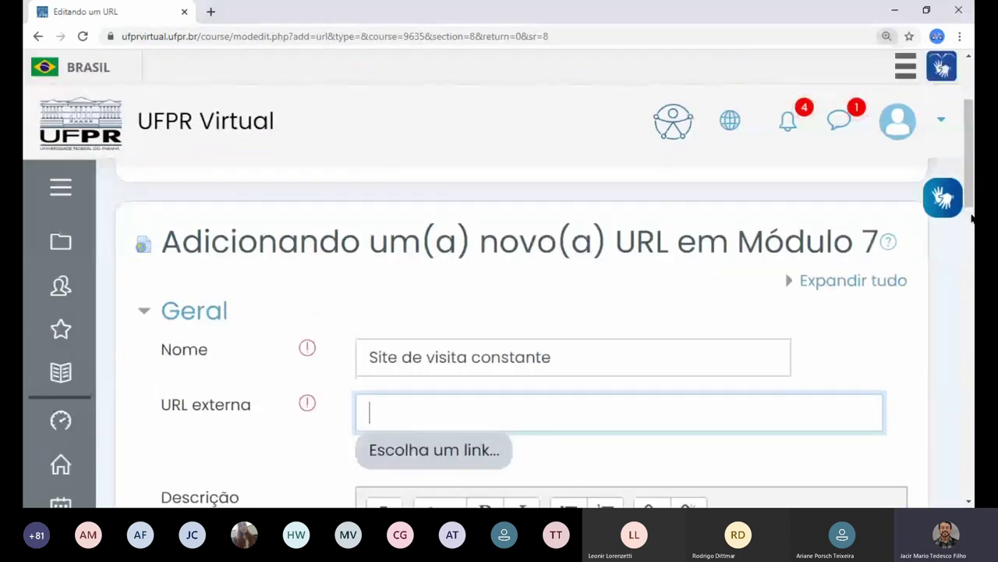
scroll(973, 220, down, 1)
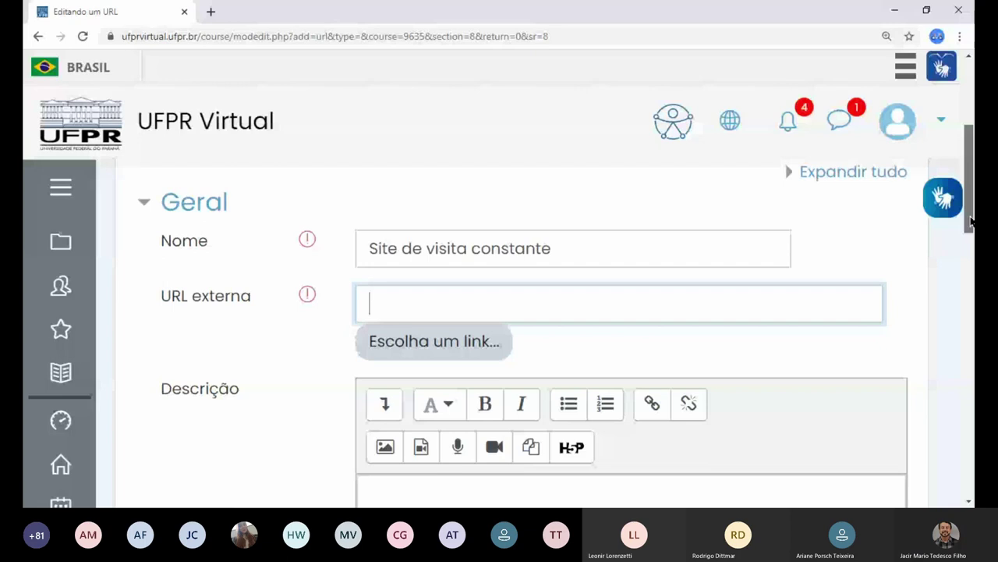
scroll(548, 268, down, 1)
text(ww....cipead...bb)
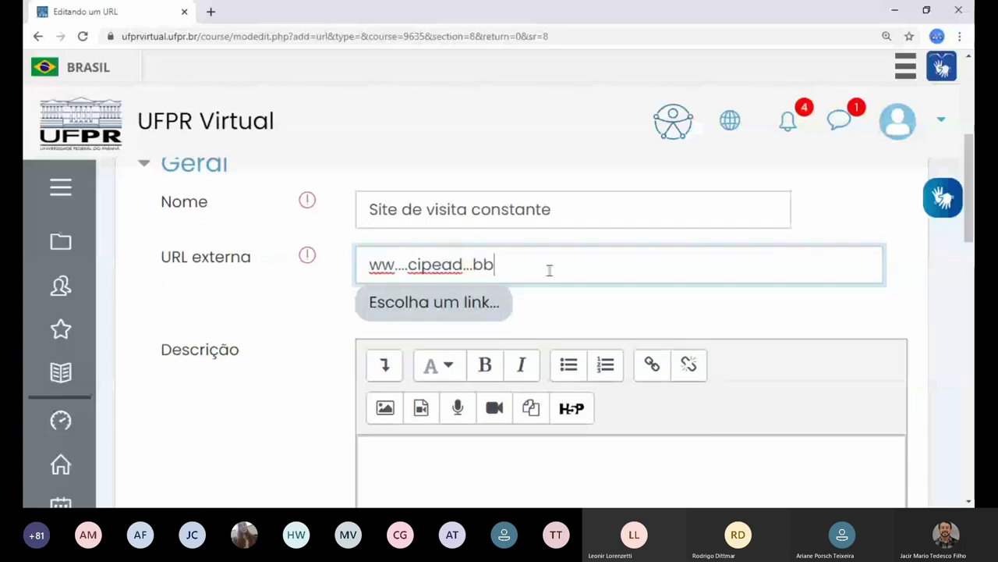
key(BackSpace)
text(r)
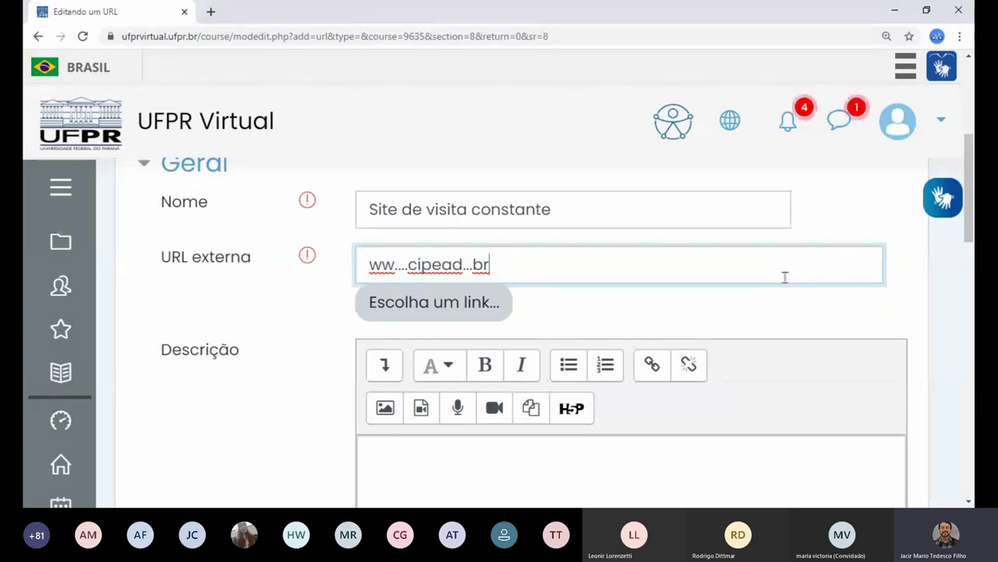
drag(971, 231, 971, 246)
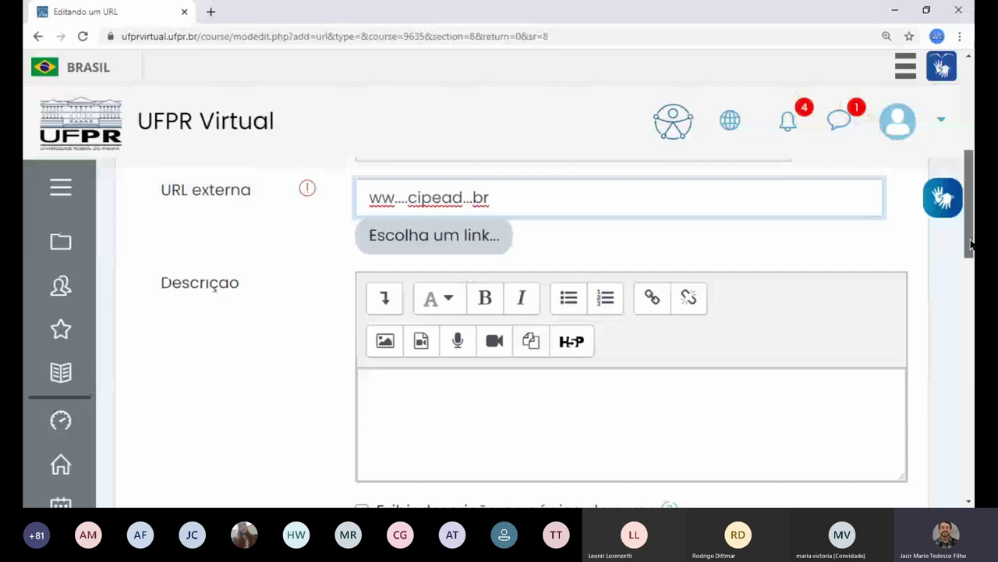
- Search the web for "cipead ufpr" in a separate tab and open the CIPEAD institutional site
click(211, 10)
text(cipead uf)
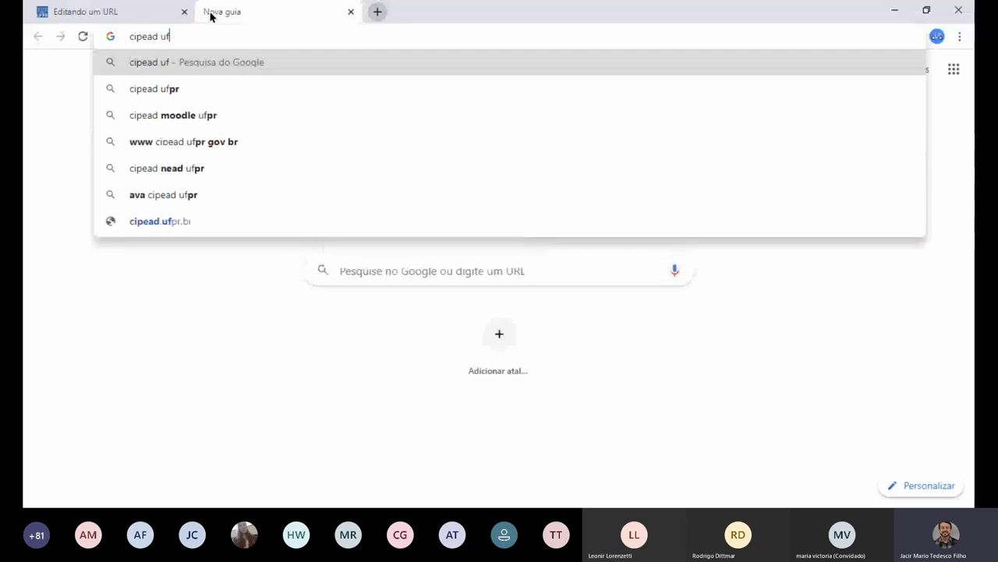
text(pr)
key(Return)
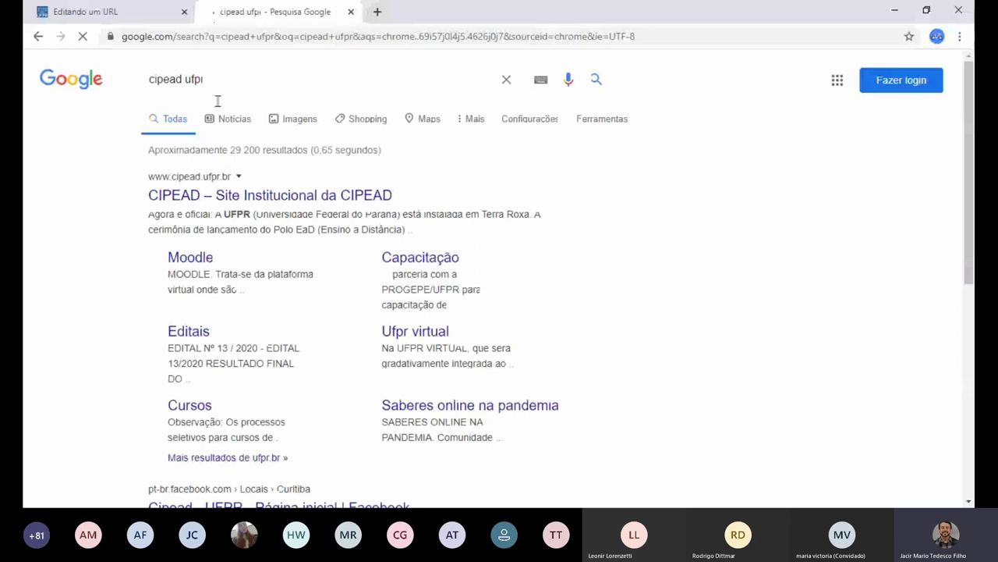
key(ctrl+1)
scroll(893, 384, down, 10)
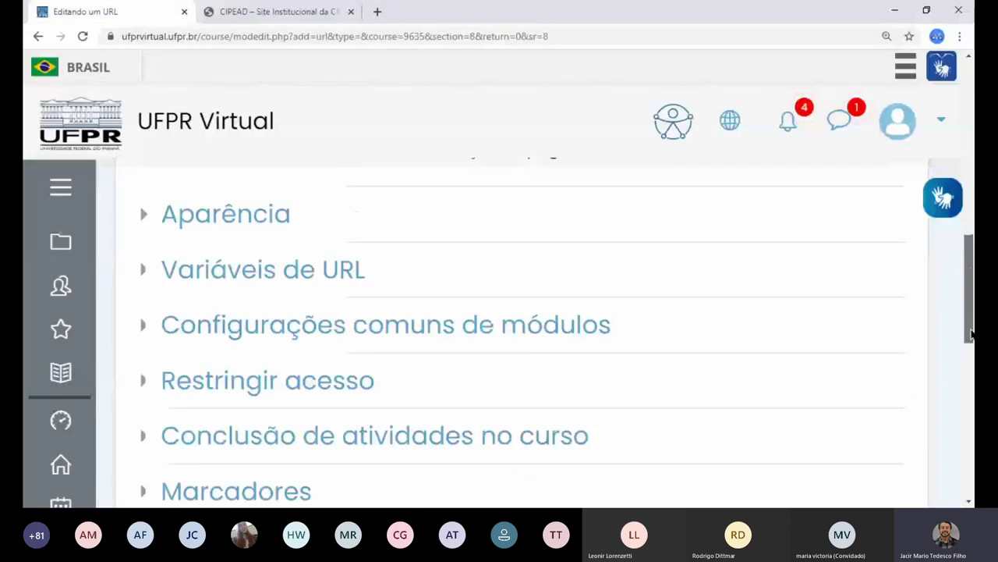
click(675, 281)
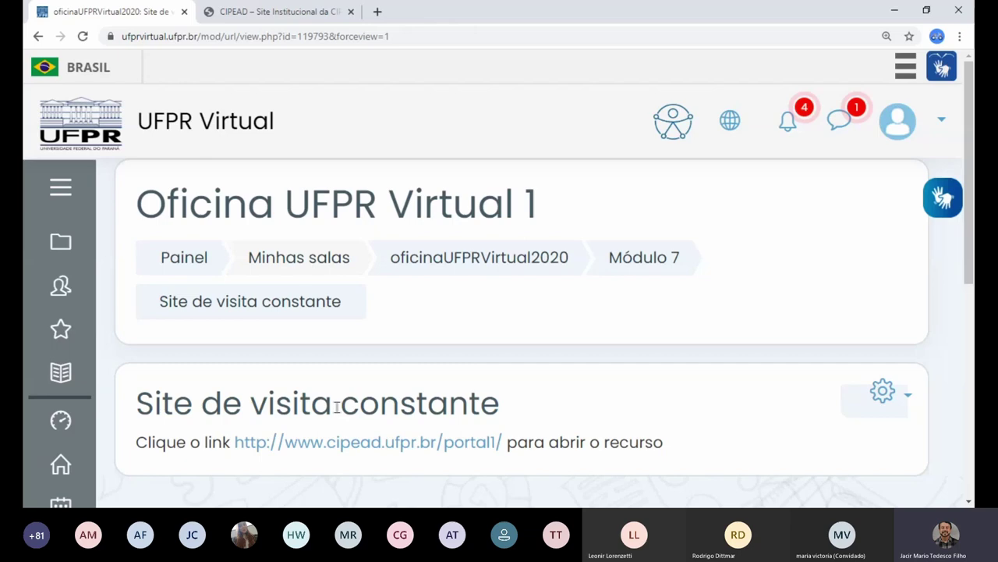
- Return to the Módulo 7 section and locate the "Site de visita constante" resource in its list
key(ctrl+minus)
click(478, 206)
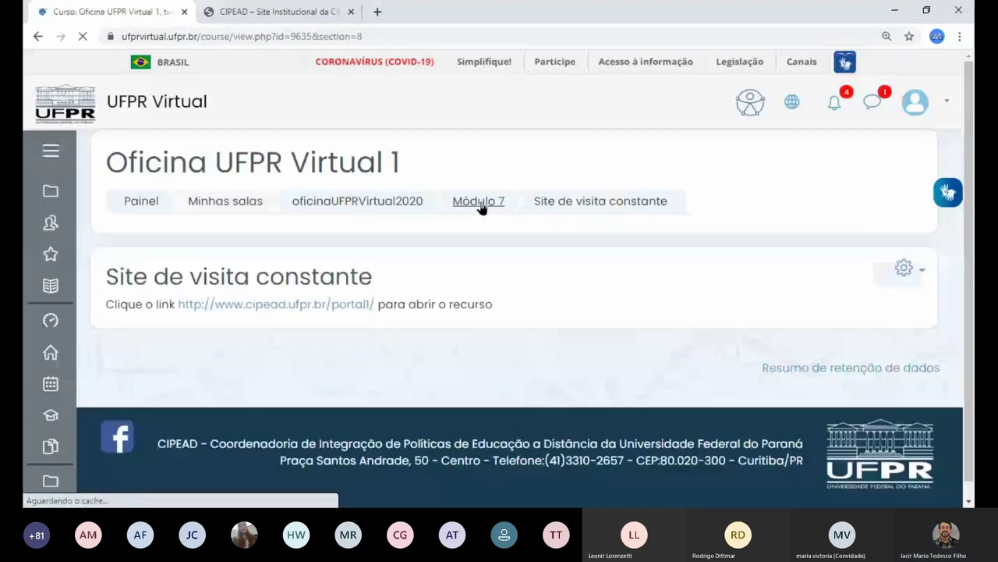
scroll(971, 190, down, 1)
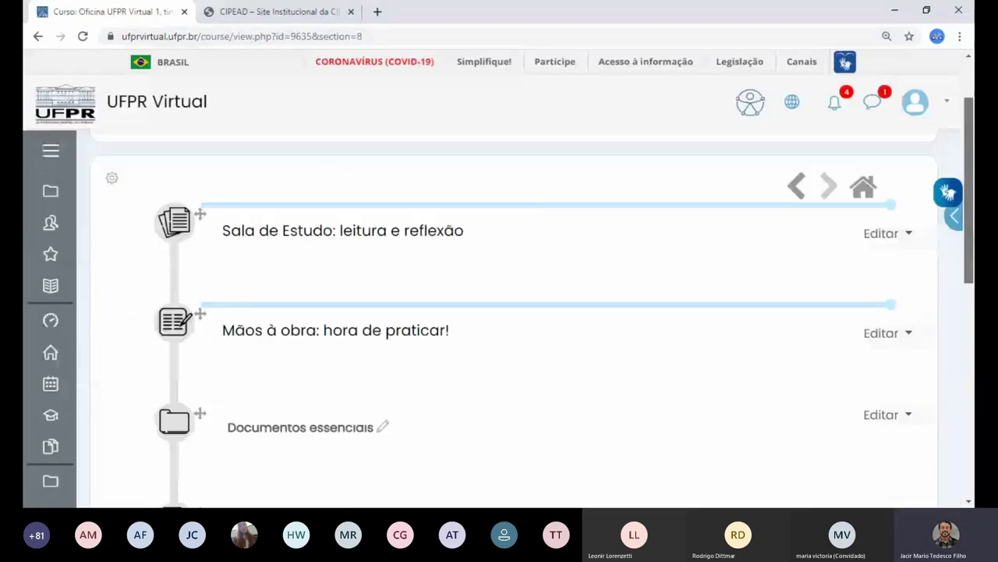
scroll(515, 312, down, 3)
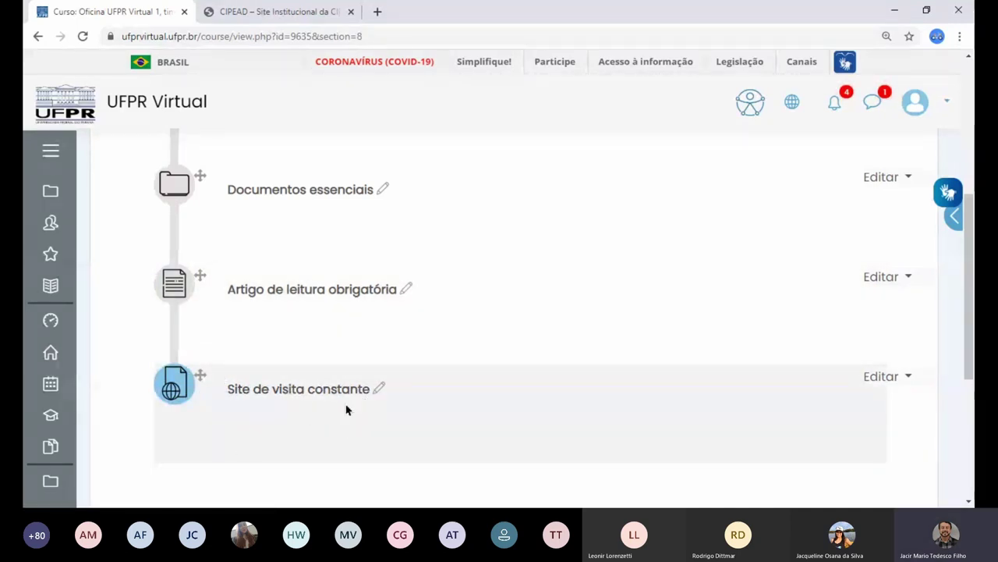
- Turn course editing off to view the page without editing controls, and turn editing back on
scroll(969, 324, up, 5)
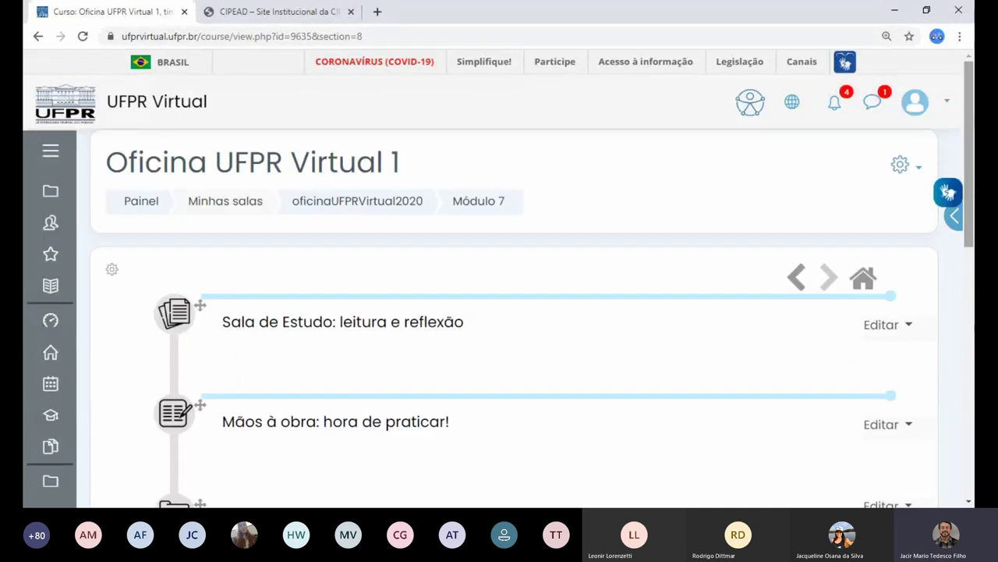
click(916, 168)
click(793, 221)
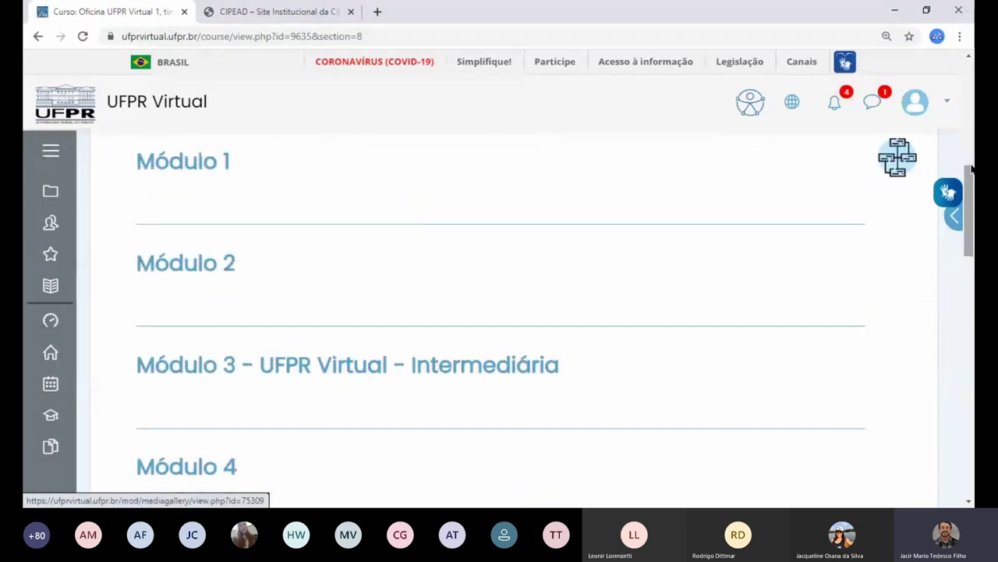
drag(969, 298, 969, 108)
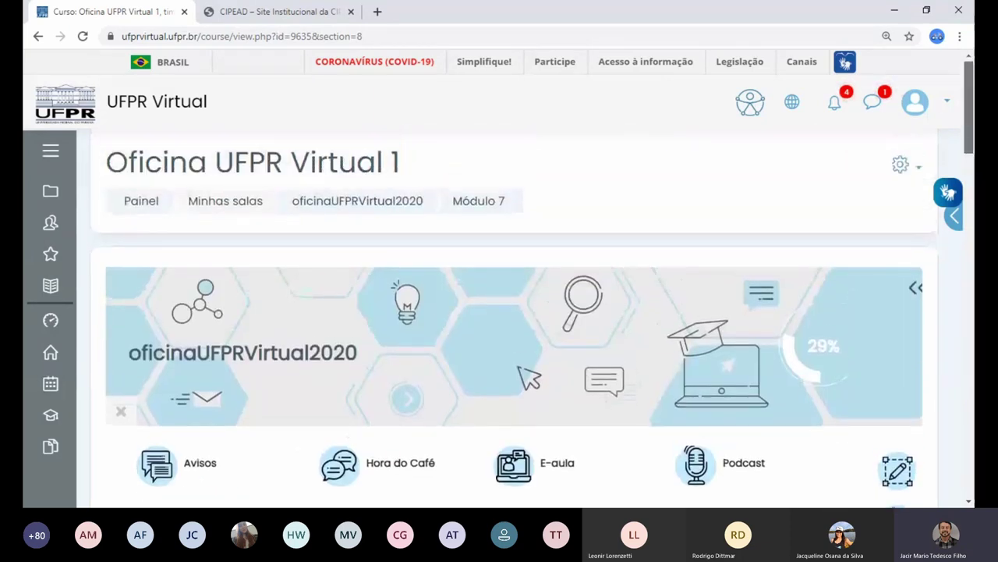
click(911, 173)
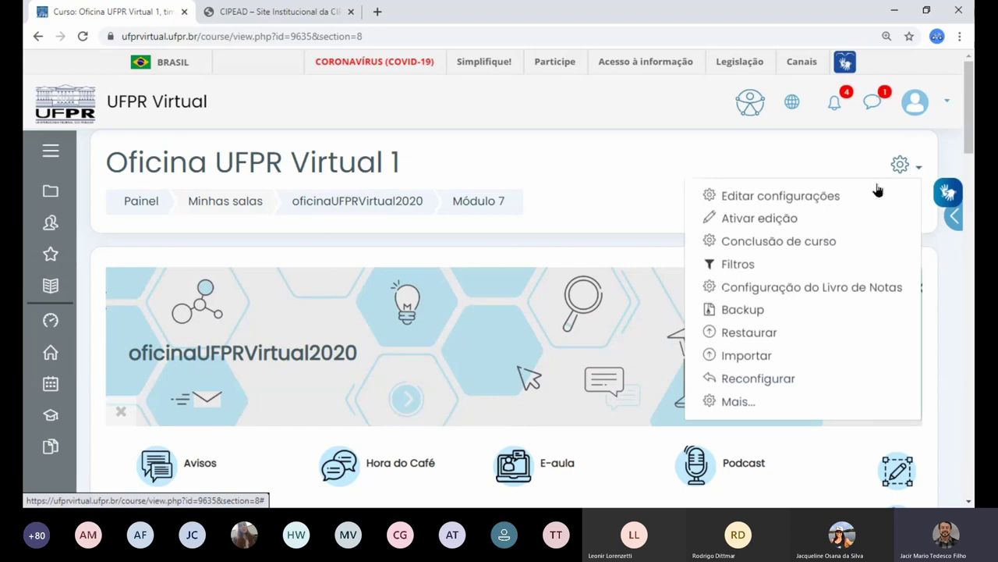
click(770, 220)
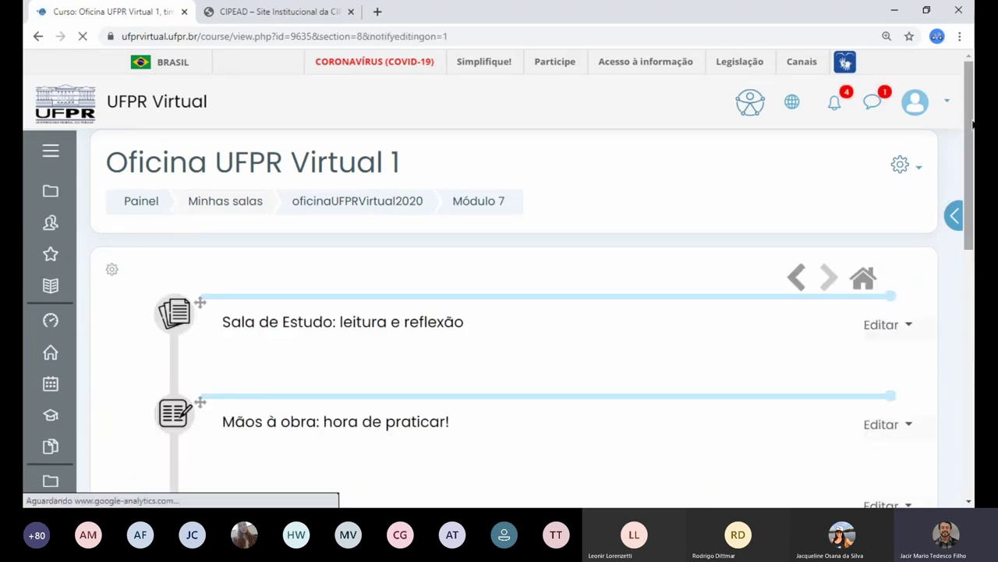
- Move the "Documentos essenciais" folder directly below the "Sala de Estudo: leitura e reflexão" label
scroll(369, 303, down, 2)
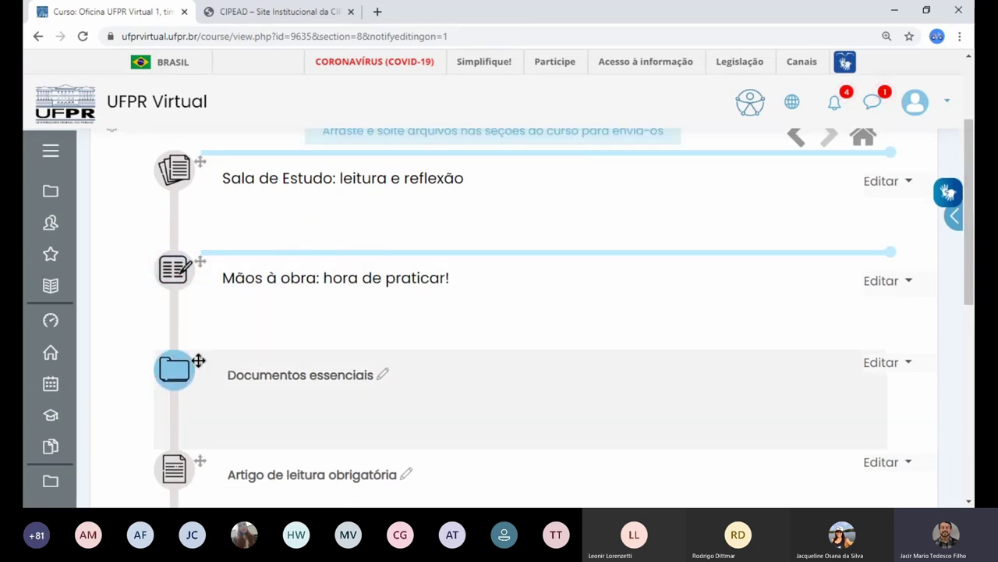
drag(198, 360, 209, 251)
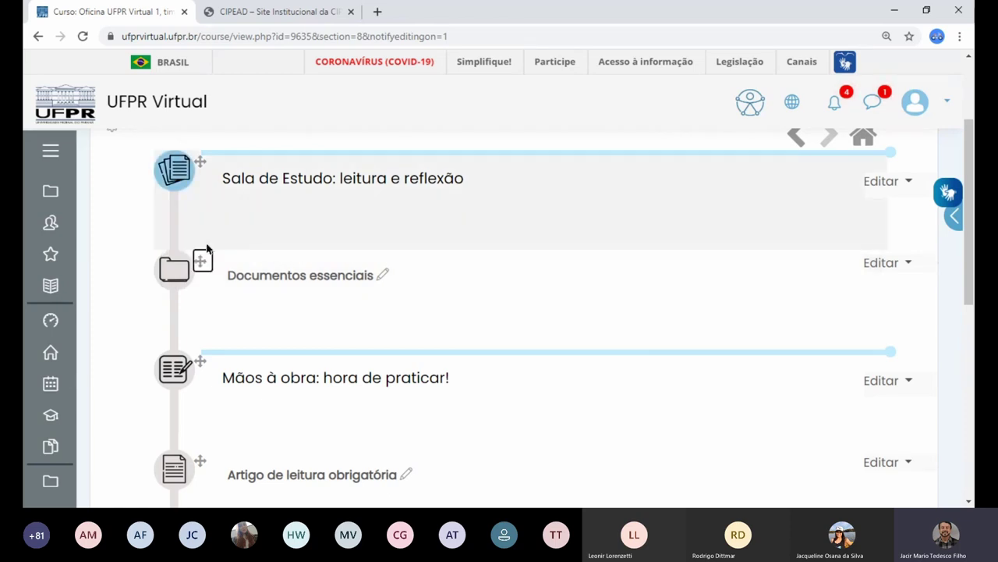
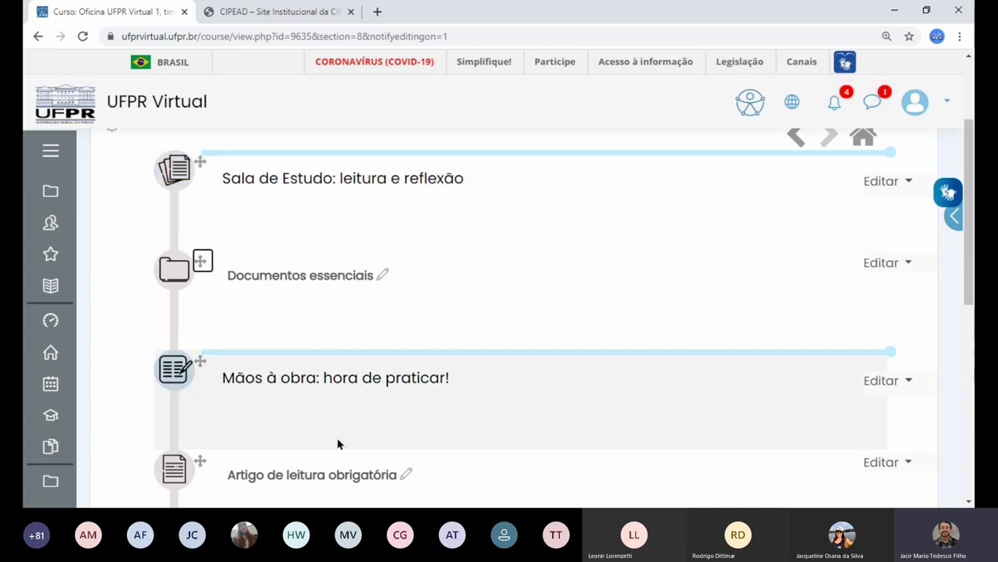
- Move "Artigo de leitura obrigatória" above the "Mãos à obra: hora de praticar!" label, and return it below that label
drag(200, 461, 209, 292)
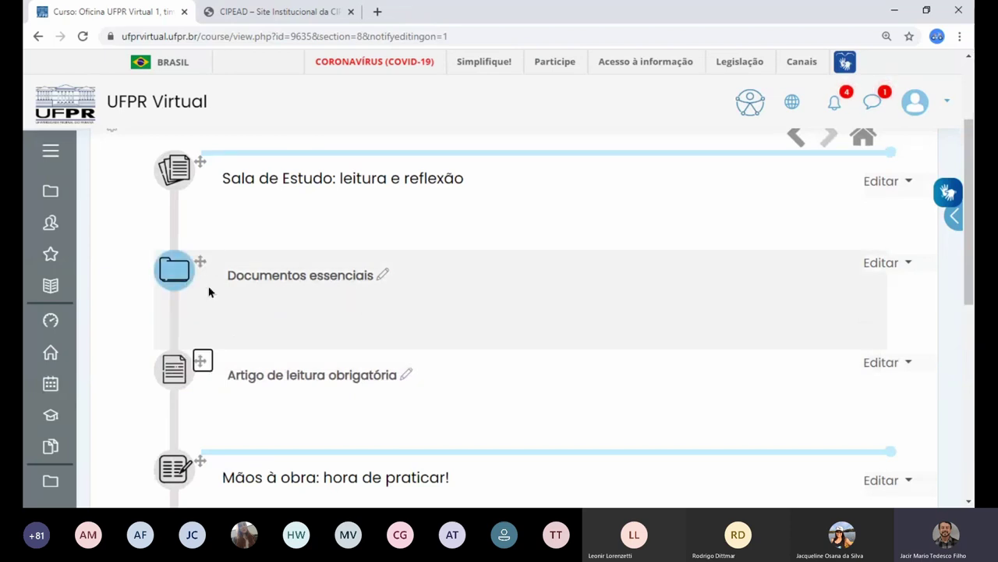
drag(202, 360, 201, 473)
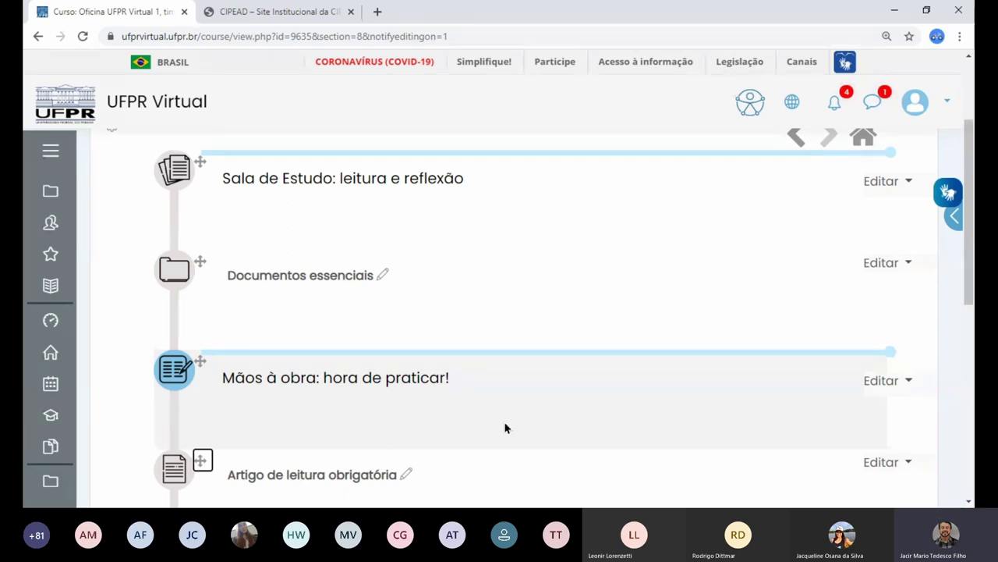
- Return from the Módulo 7 section to the main page of the oficinaUFPRVirtual2020 course
drag(970, 307, 970, 309)
scroll(970, 309, up, 2)
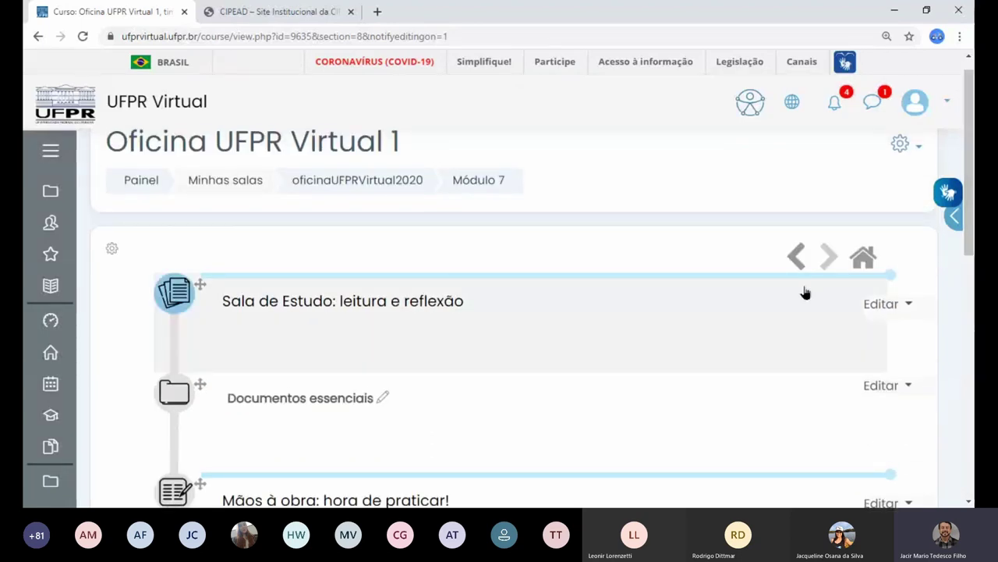
click(401, 191)
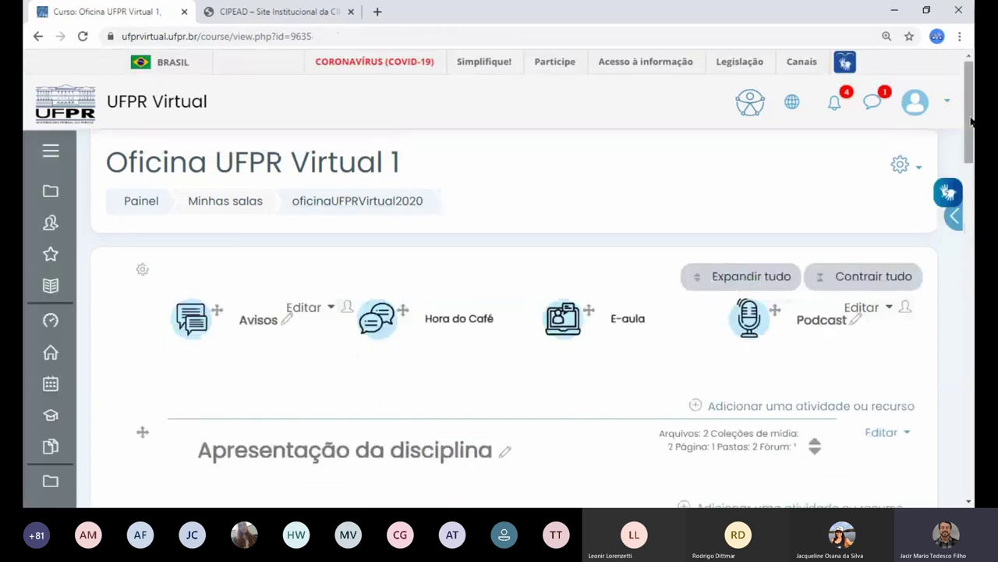
- Hide the "Módulo 3 - UFPR Virtual - Intermediária" section from students
scroll(972, 120, down, 3)
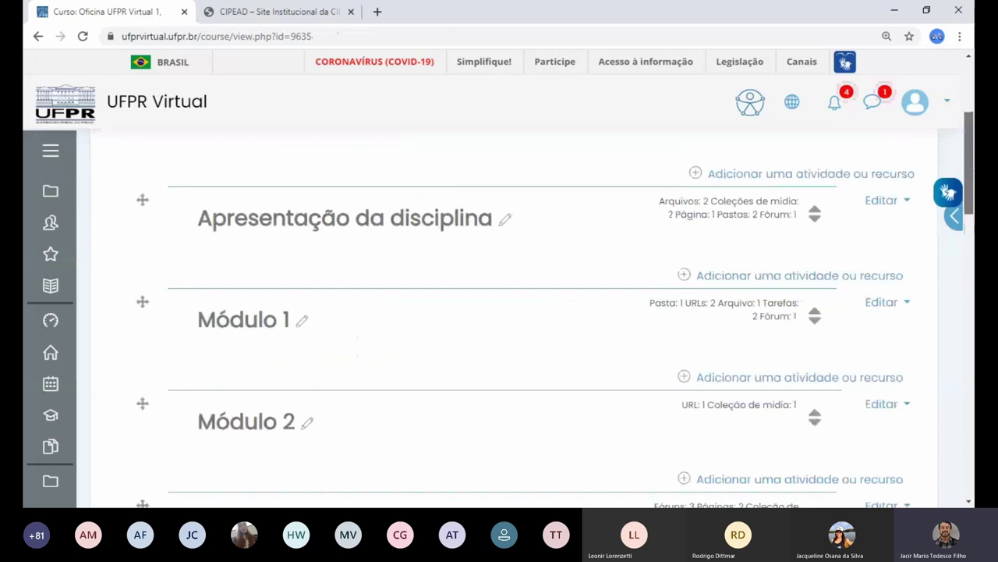
scroll(869, 216, down, 3)
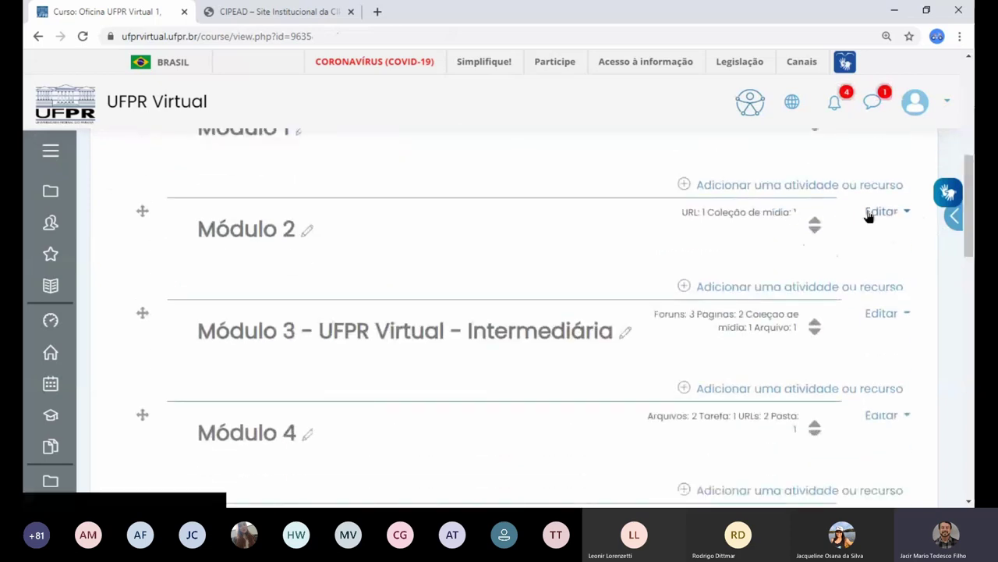
scroll(968, 211, down, 1)
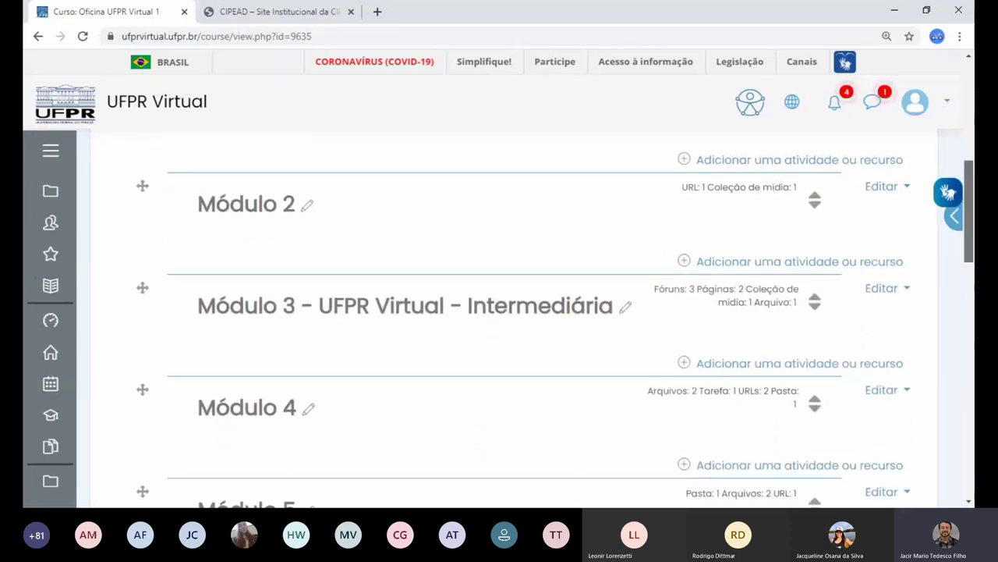
scroll(968, 219, down, 1)
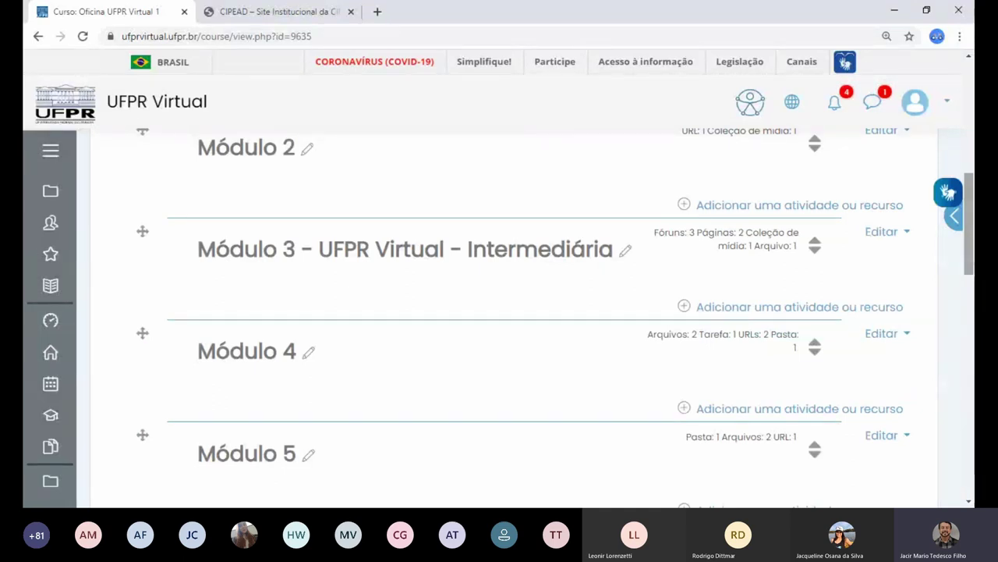
click(908, 238)
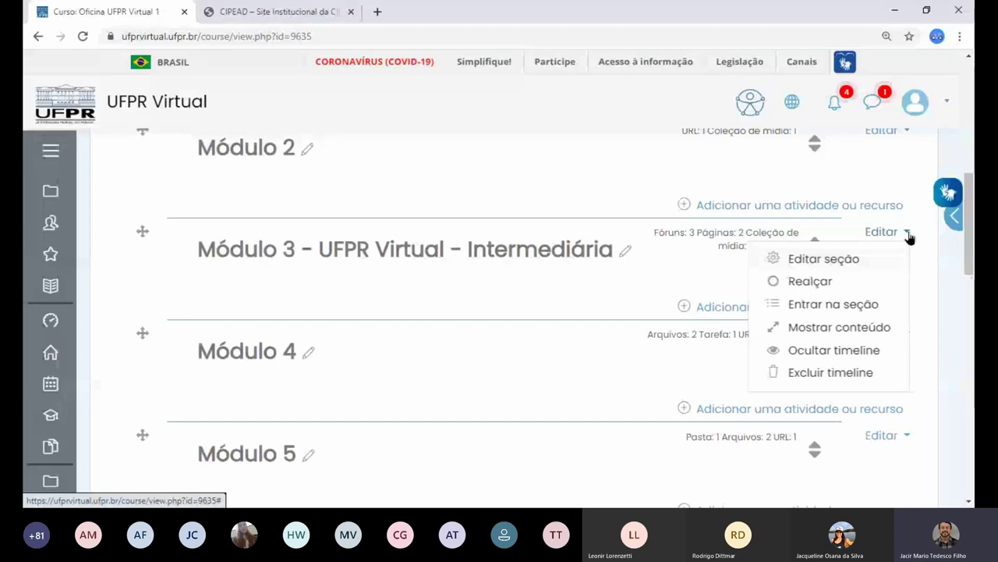
click(908, 234)
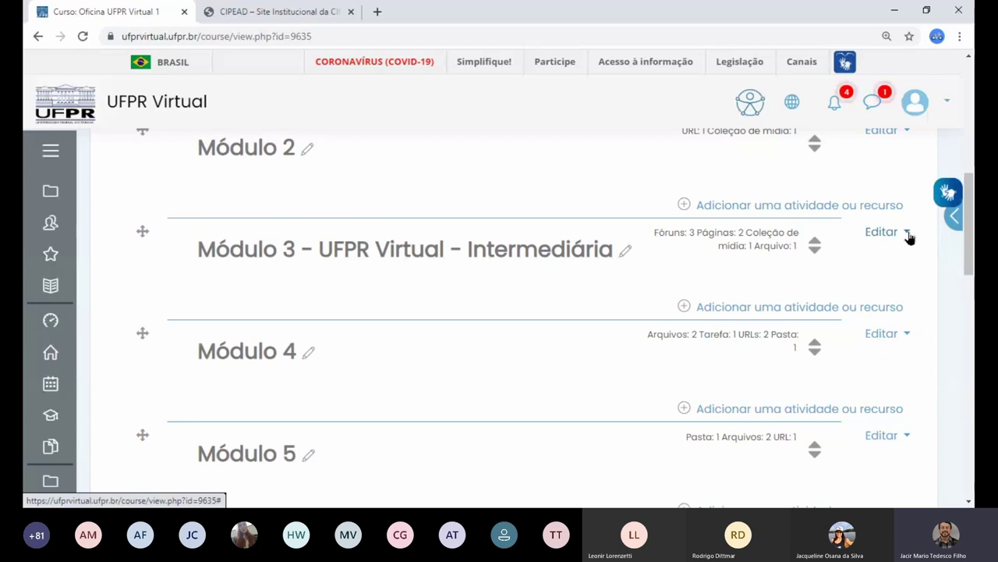
click(908, 235)
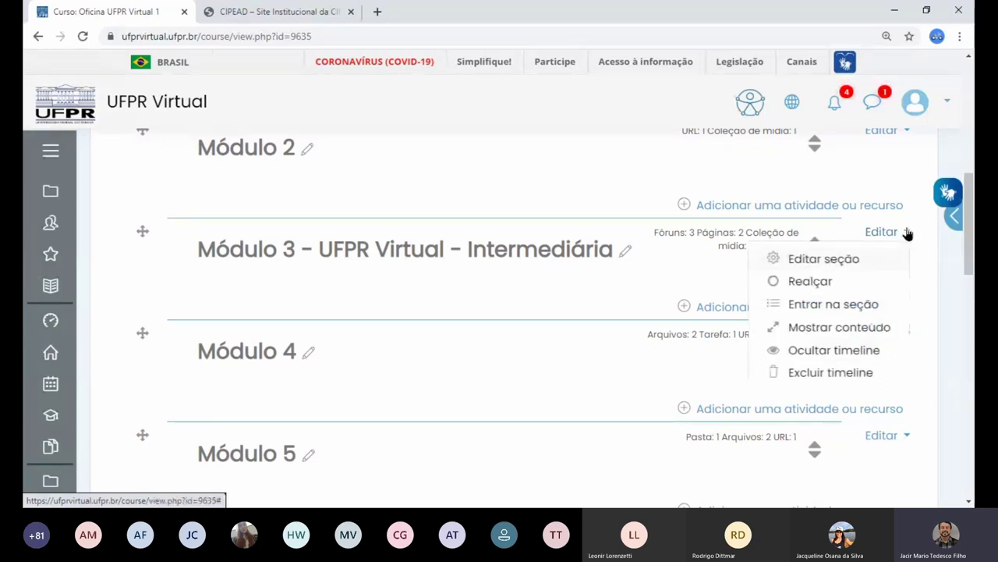
click(907, 236)
click(907, 235)
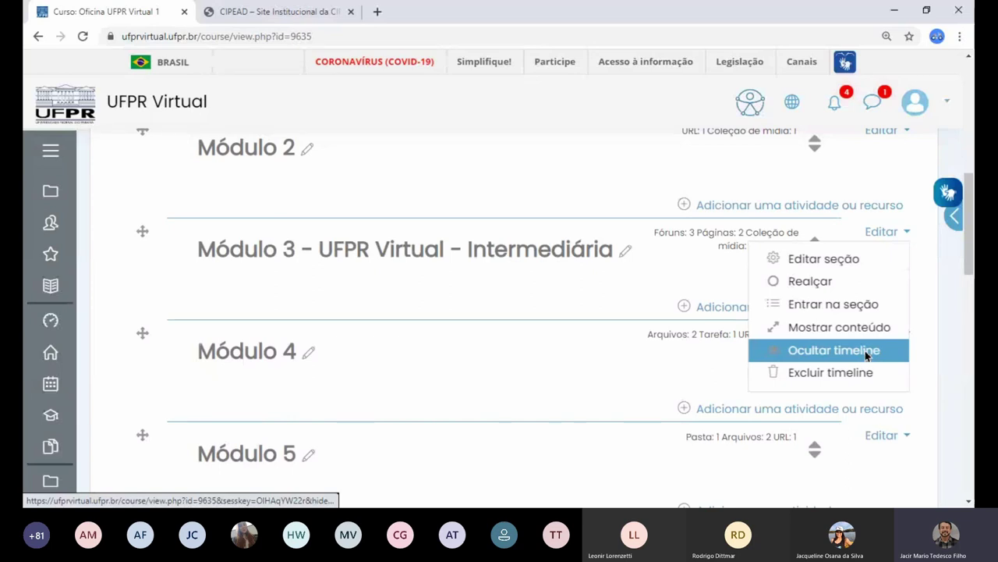
click(866, 355)
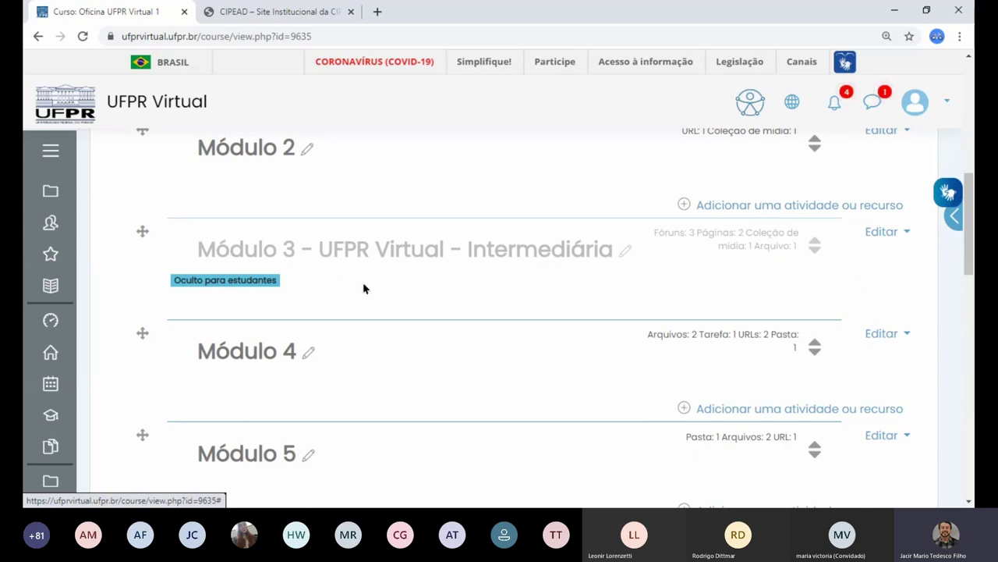
drag(277, 283, 167, 291)
click(316, 289)
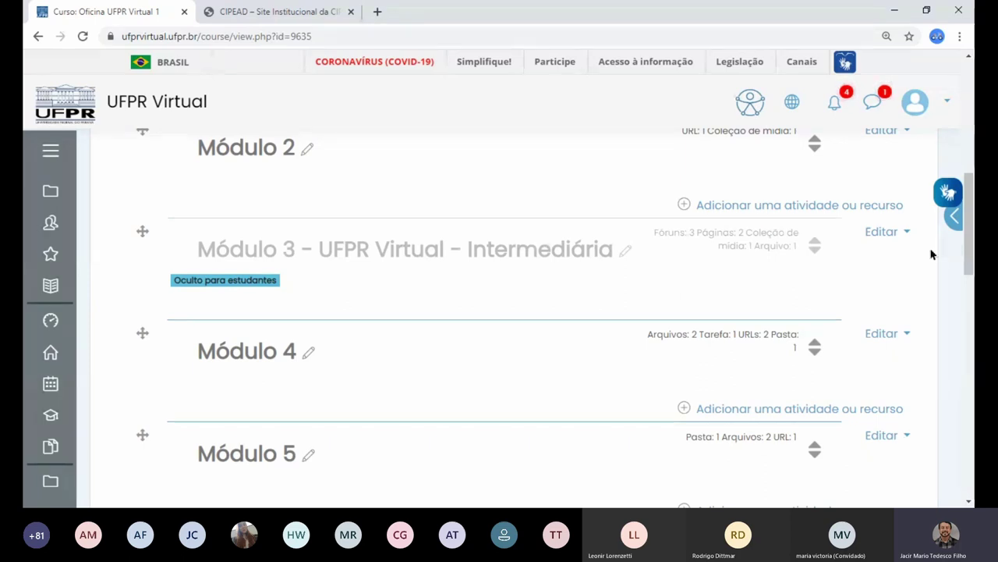
- Turn course editing off and check how the hidden Módulo 3 section looks in the teacher's view
drag(971, 260, 970, 145)
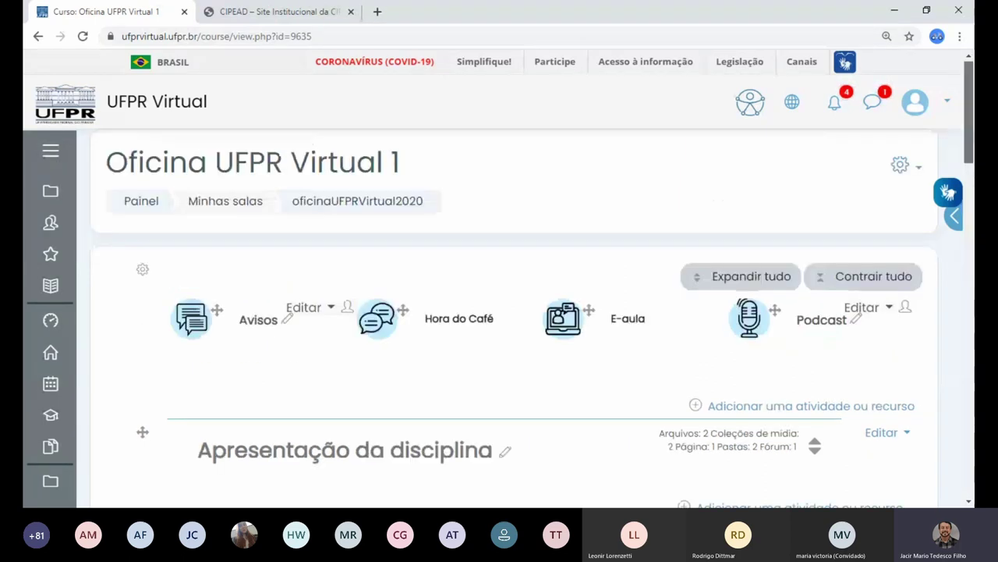
click(917, 172)
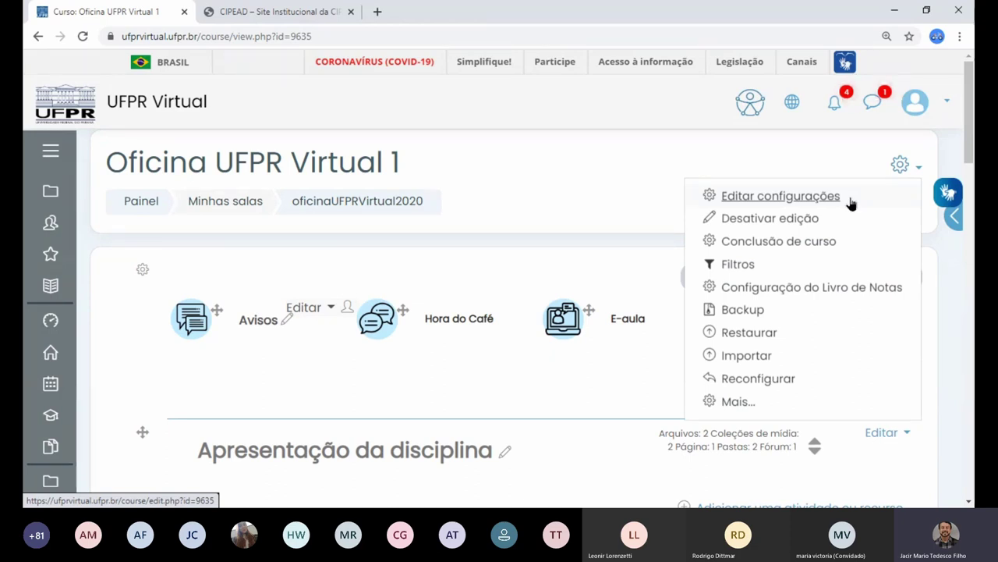
click(794, 221)
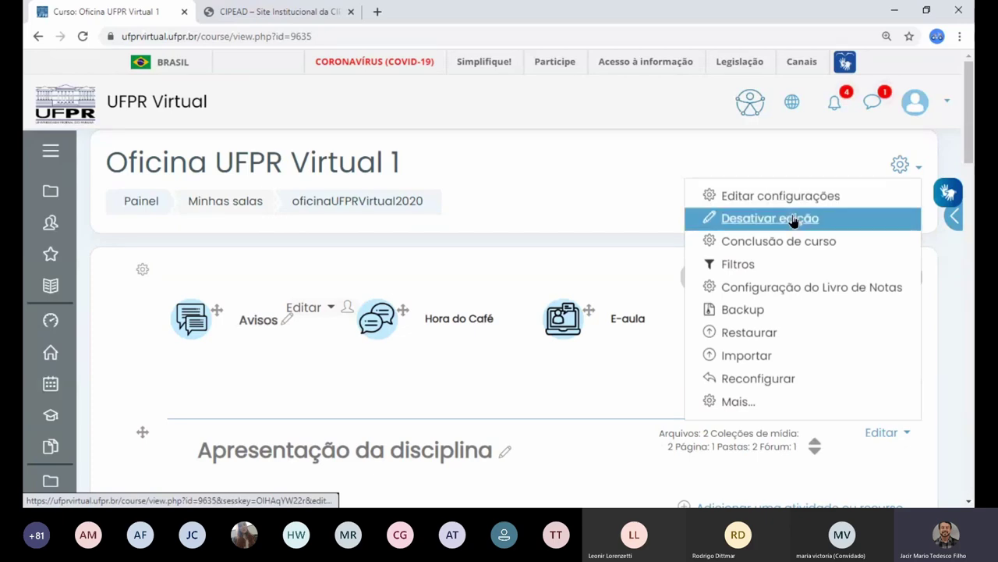
click(794, 220)
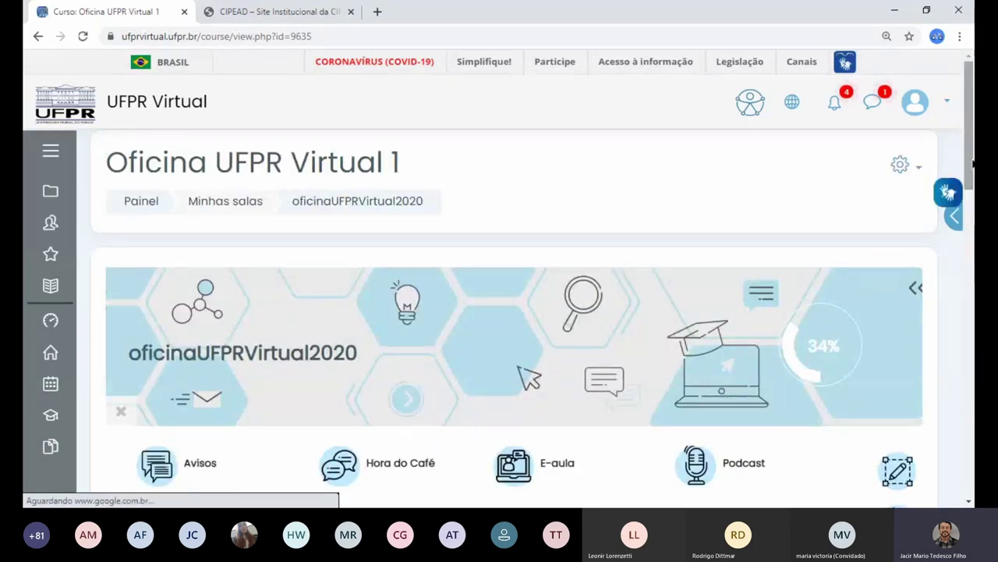
scroll(499, 312, down, 4)
scroll(499, 312, down, 4)
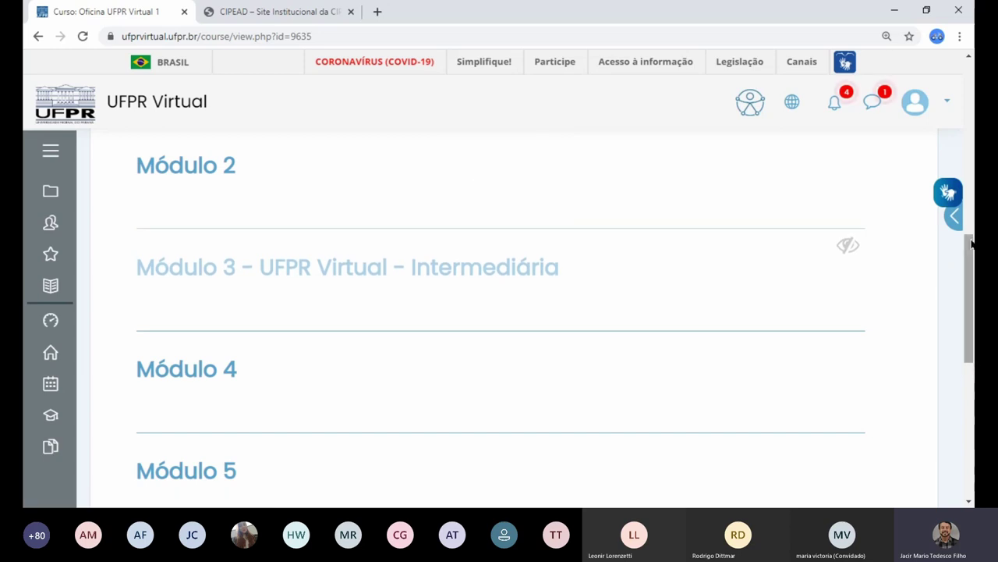
- Switch to the Estudante role and check the course's module list as a student sees it
scroll(948, 105, up, 2)
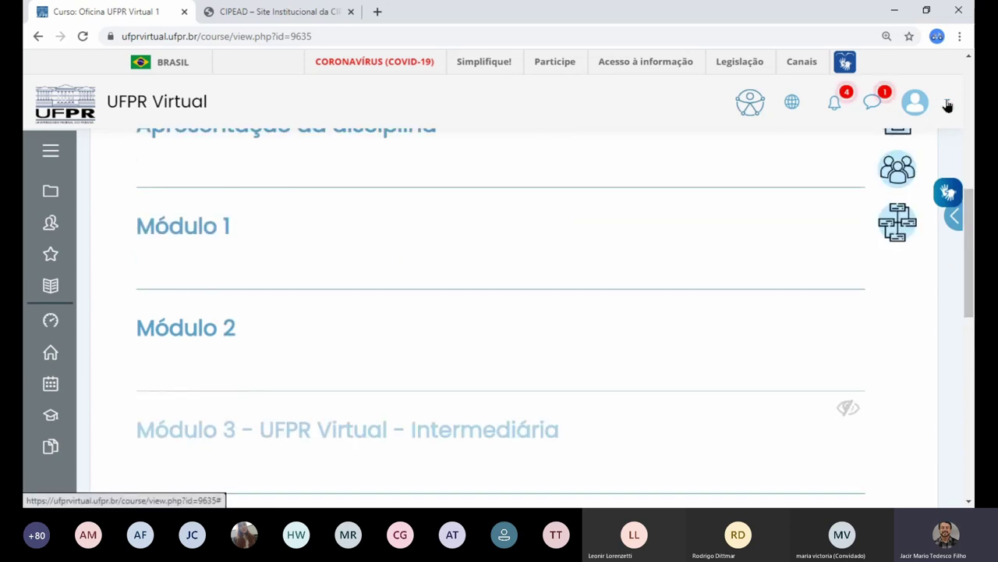
click(946, 104)
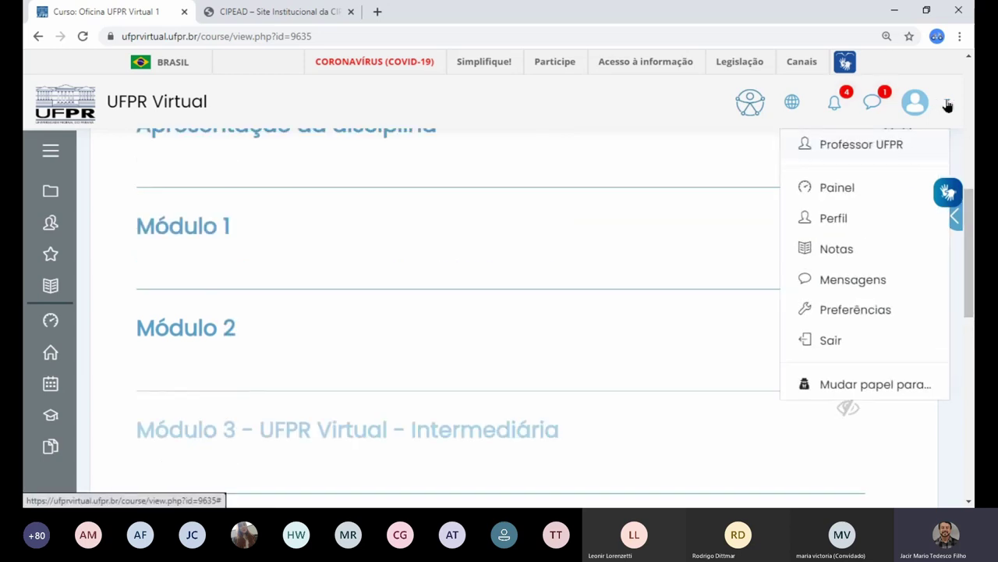
click(908, 390)
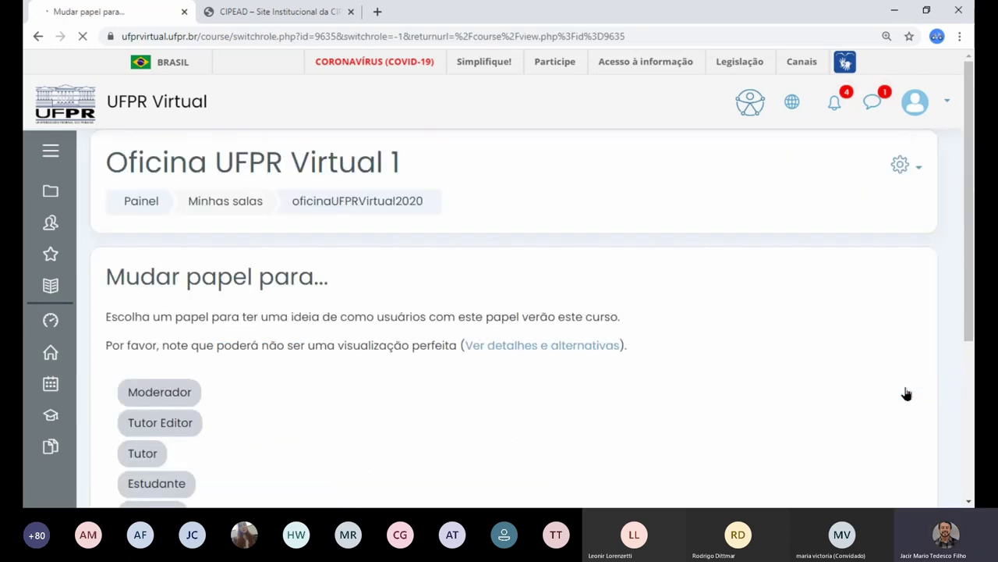
scroll(972, 278, down, 1)
scroll(973, 278, down, 3)
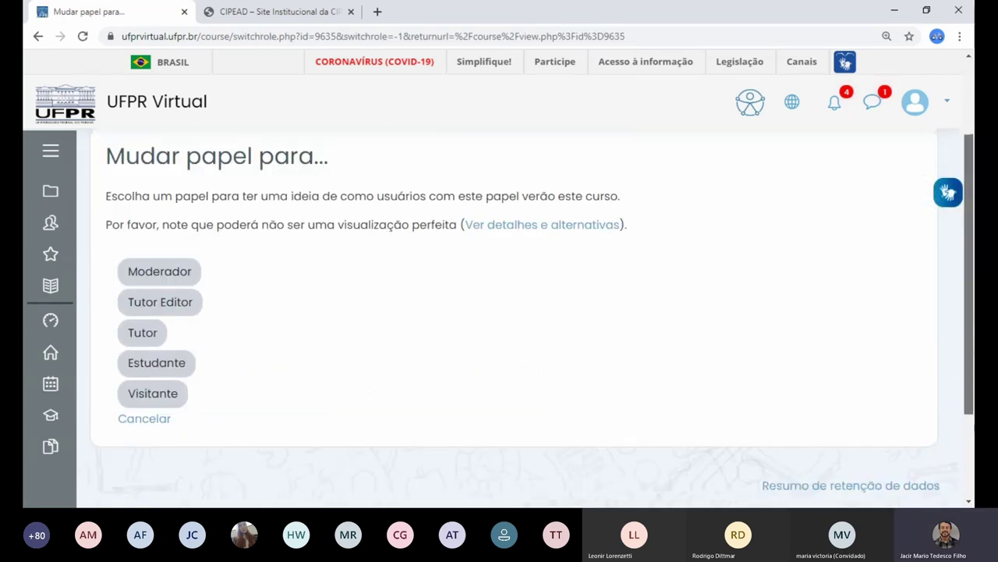
click(160, 352)
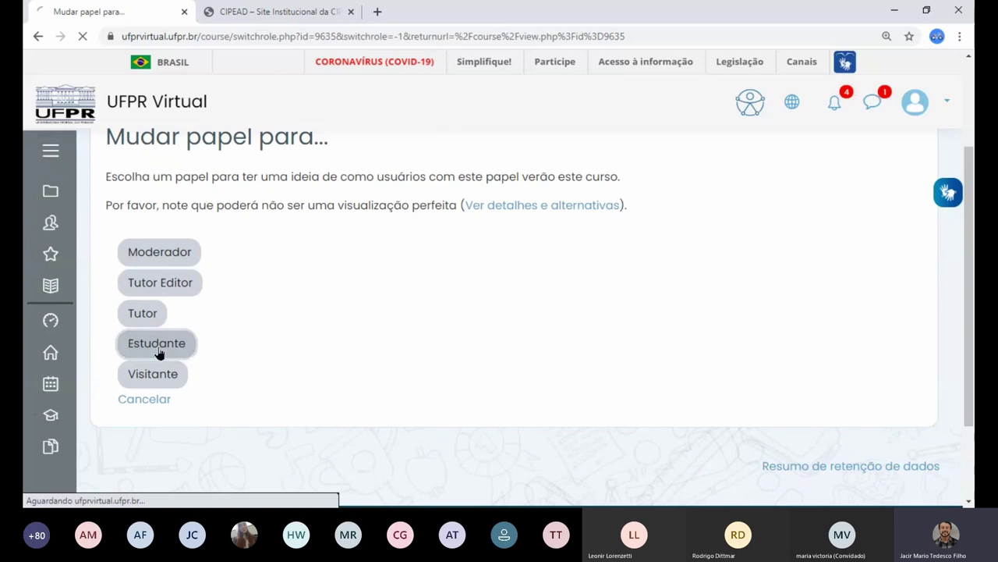
scroll(160, 354, down, 4)
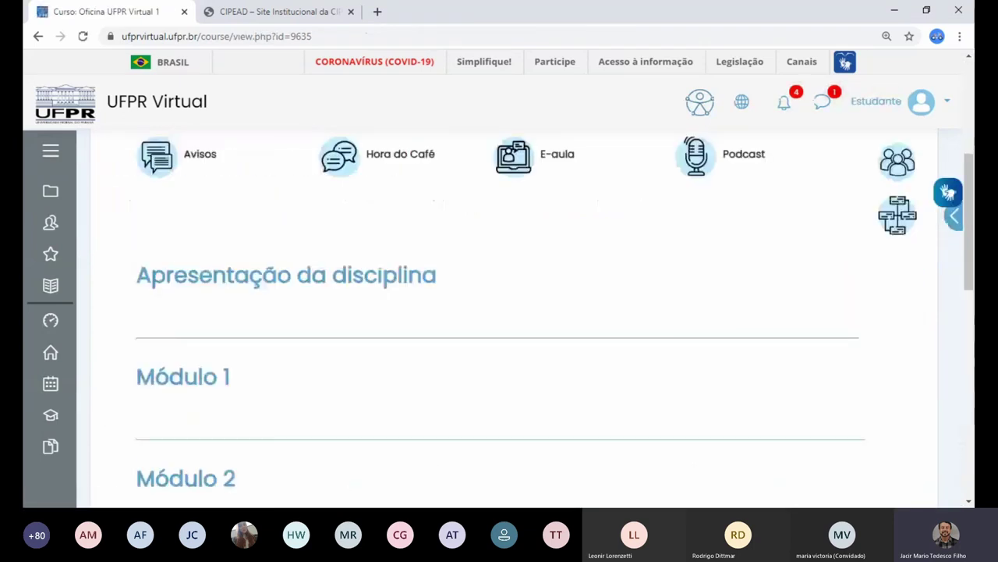
drag(973, 193, 972, 278)
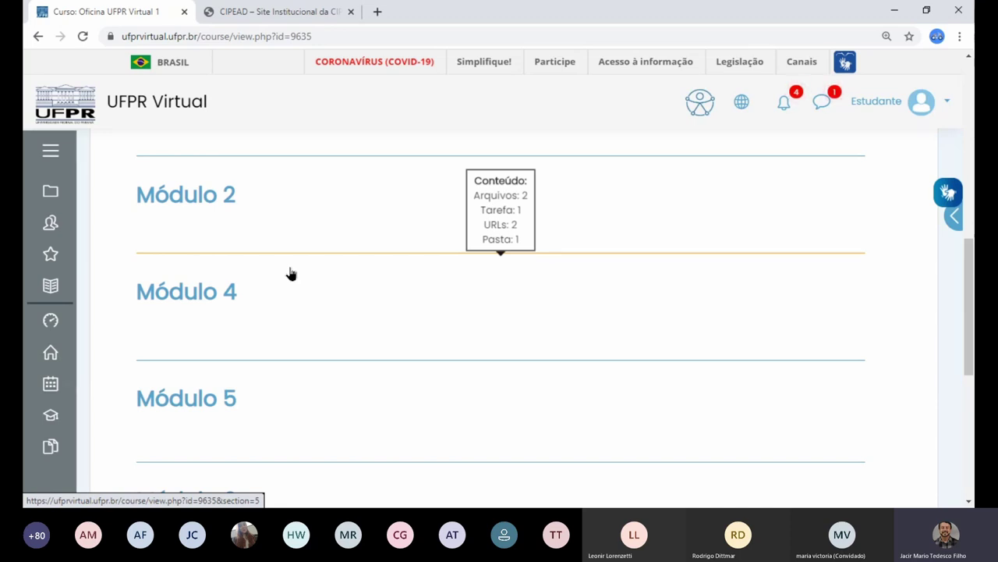
- Leave the Estudante role and return to the normal role in the course
drag(969, 304, 969, 158)
click(948, 102)
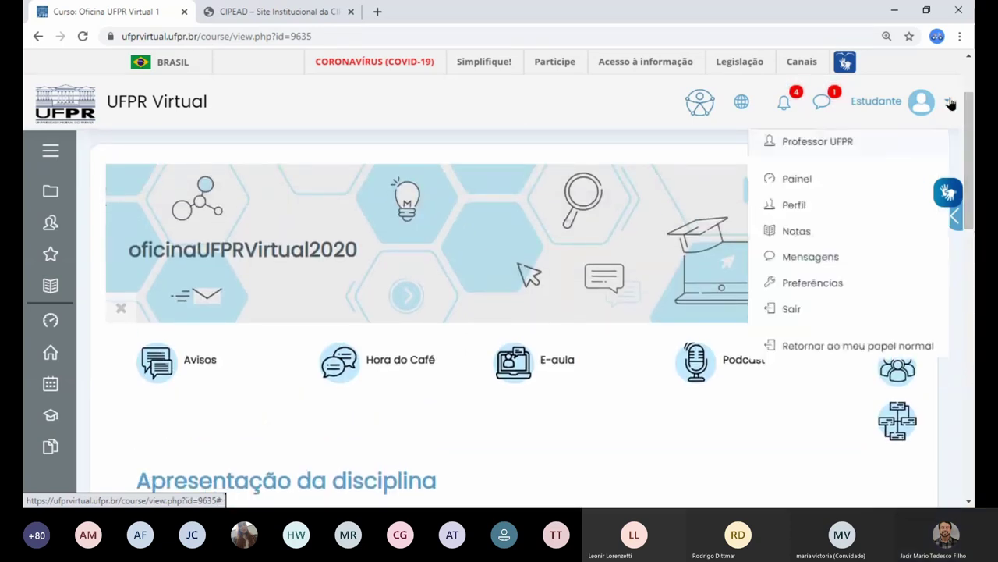
click(848, 384)
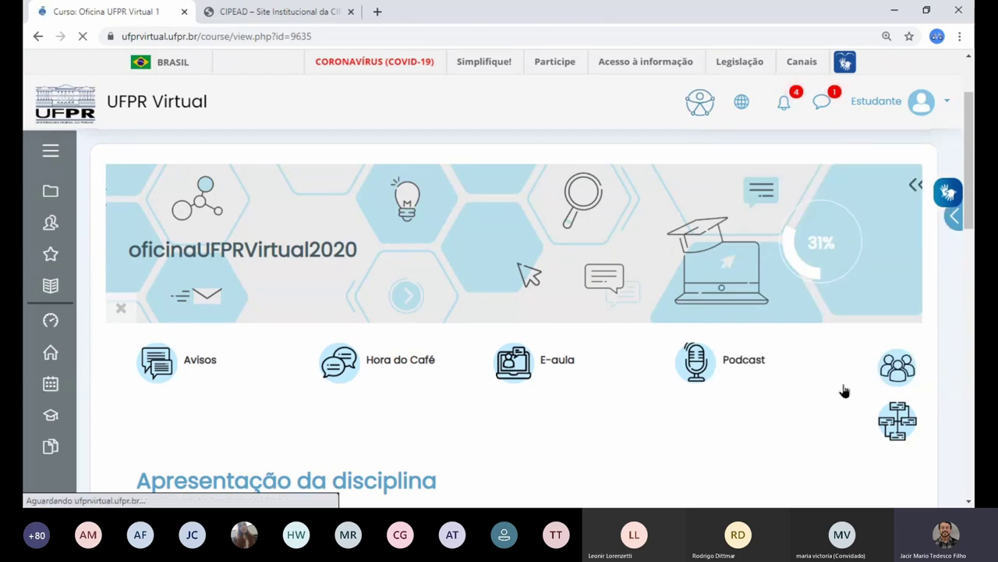
scroll(967, 156, down, 4)
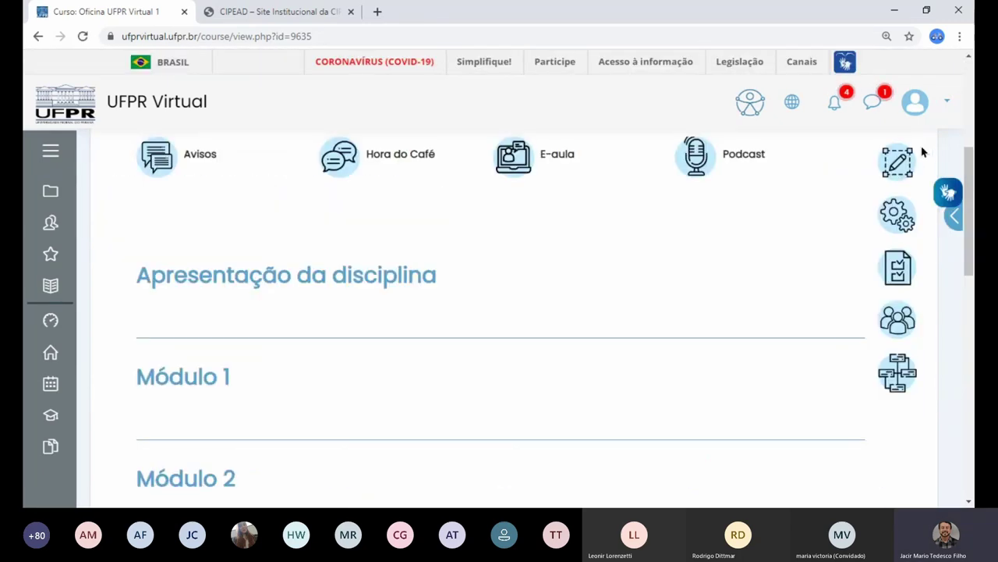
- Turn editing back on for the Oficina UFPR Virtual 1 course
scroll(971, 124, up, 2)
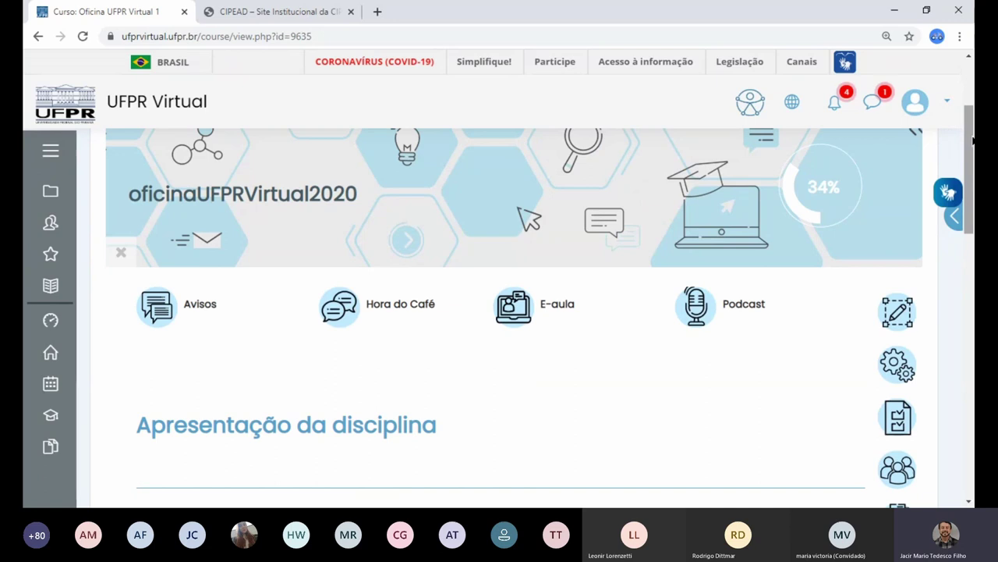
scroll(944, 141, up, 2)
click(916, 167)
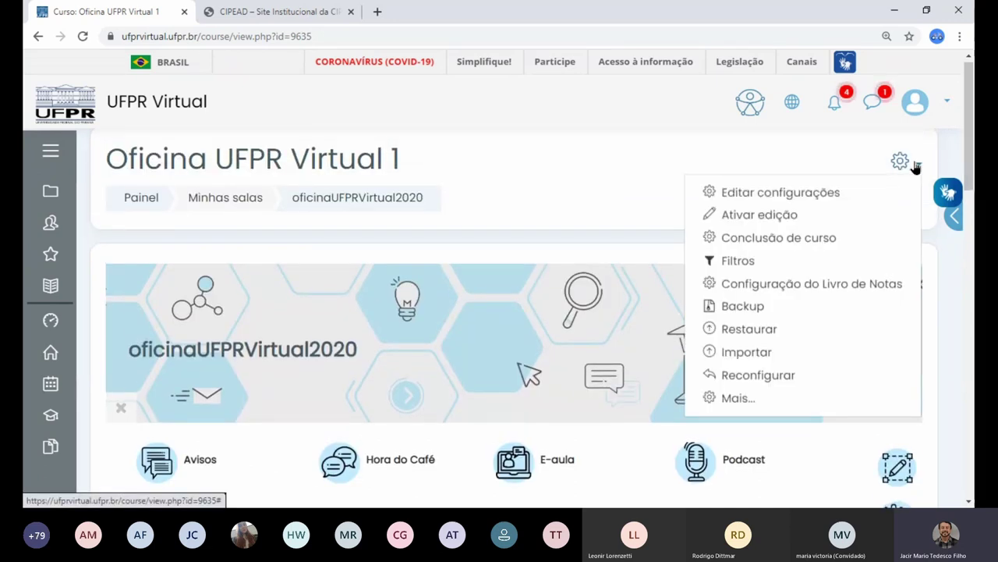
click(777, 221)
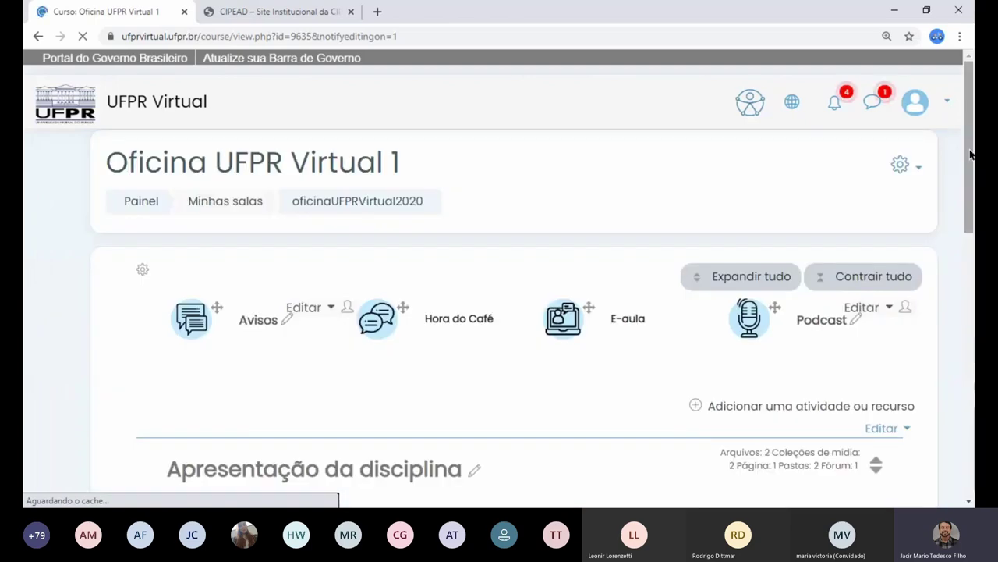
- Make the hidden "Módulo 3 - UFPR Virtual - Intermediária" section visible again and check it on the course page with editing off
scroll(973, 203, down, 3)
scroll(973, 216, down, 4)
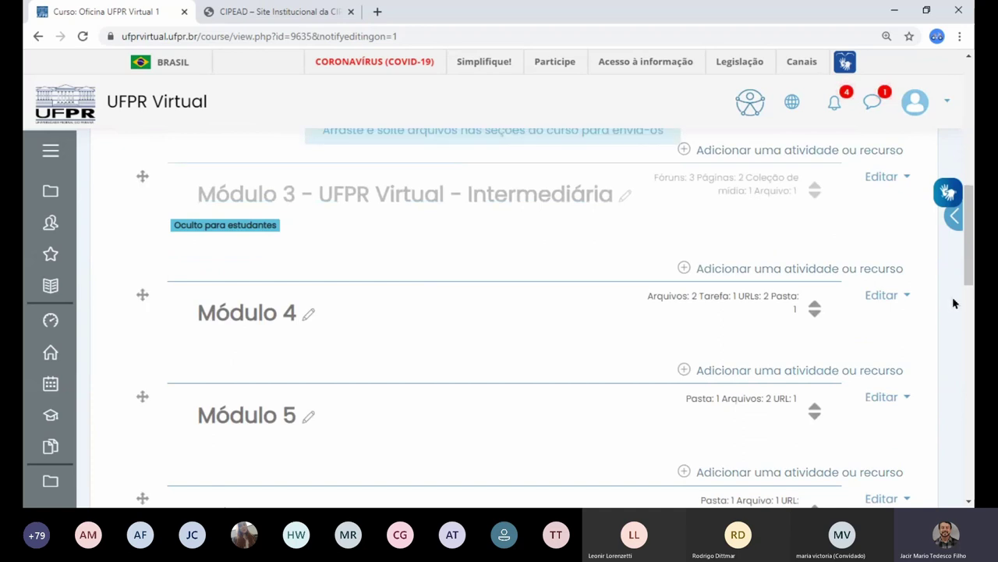
click(908, 177)
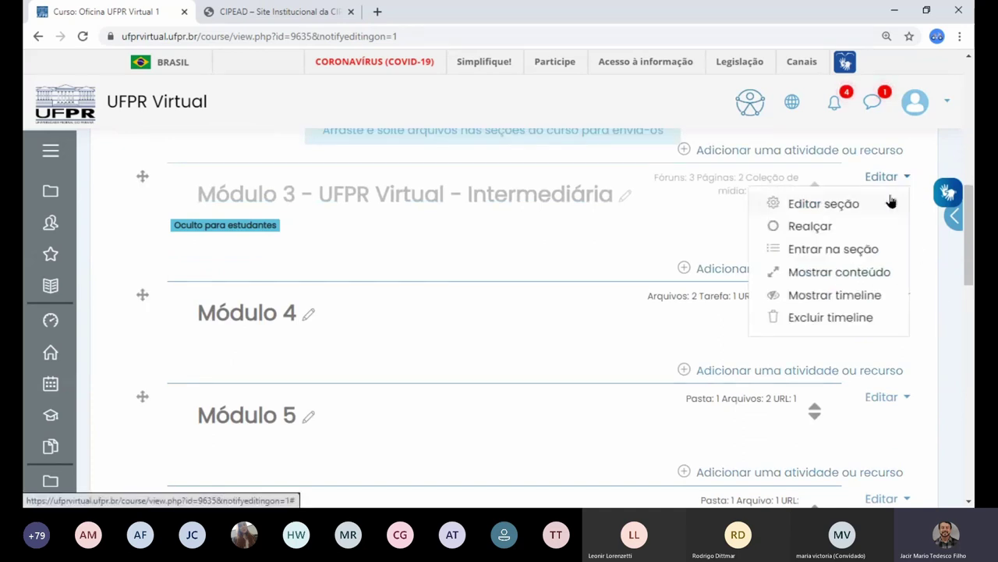
click(811, 296)
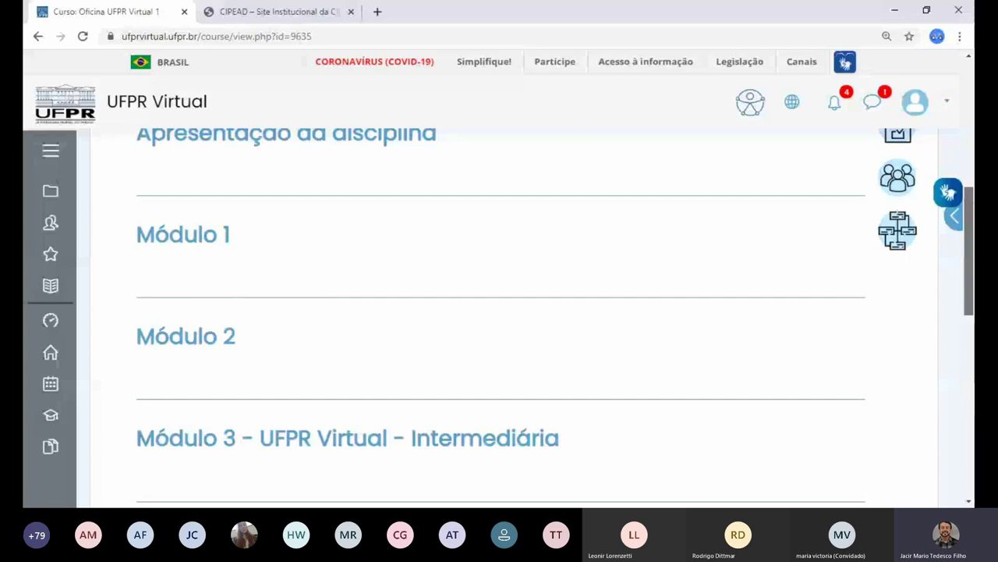
scroll(482, 334, down, 1)
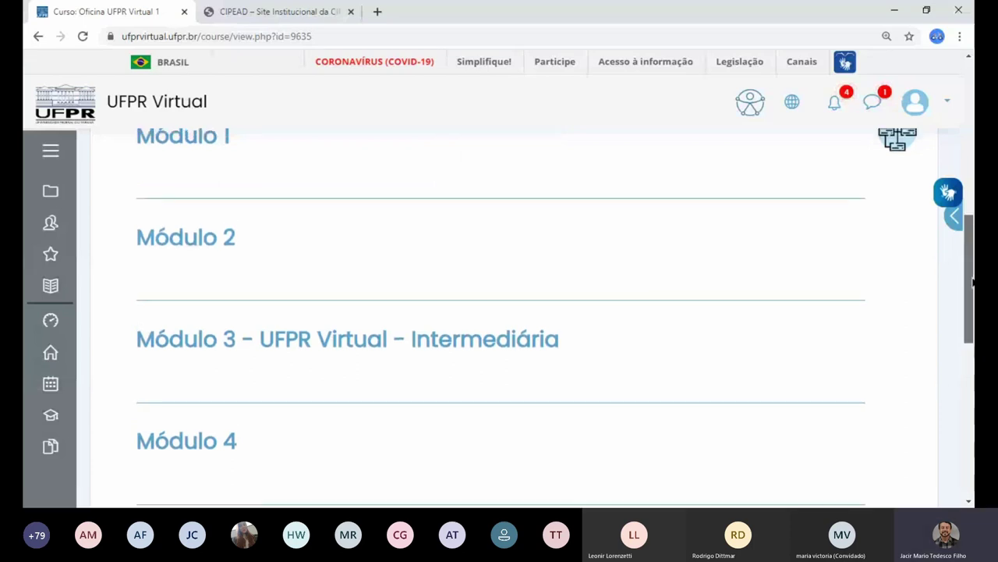
scroll(972, 290, up, 4)
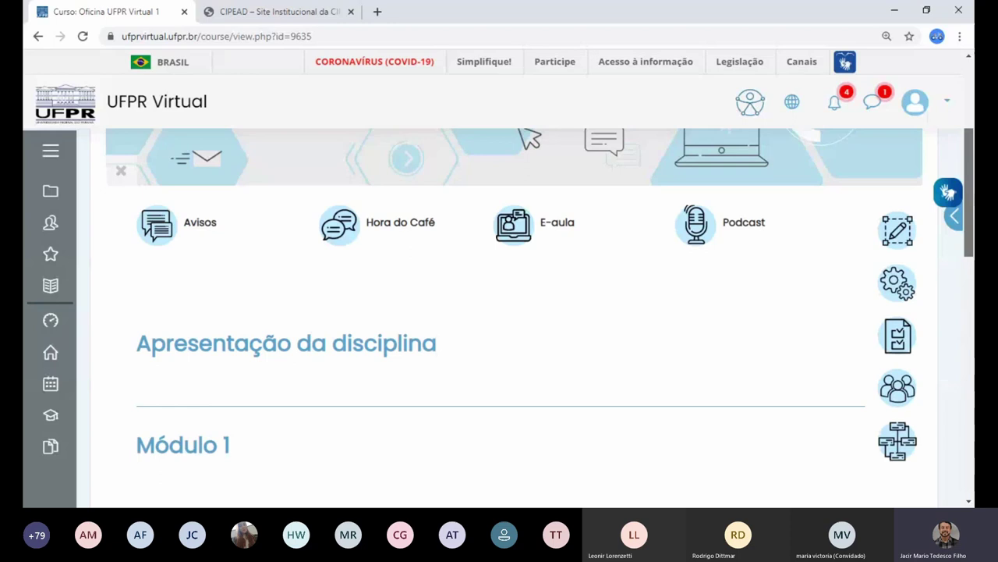
- Open the course's E-aula activity and enter its web conference session
scroll(515, 312, down, 1)
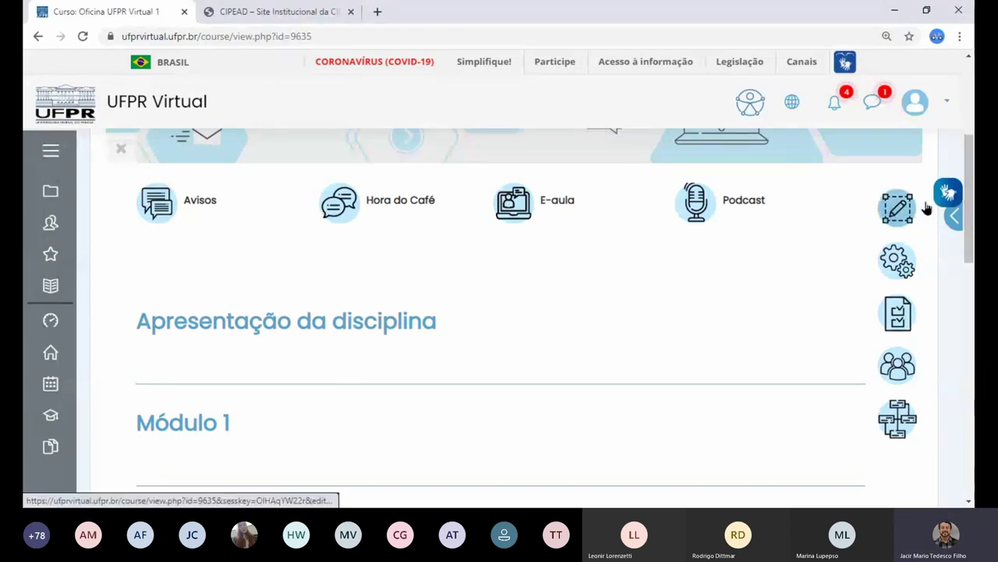
scroll(974, 201, up, 1)
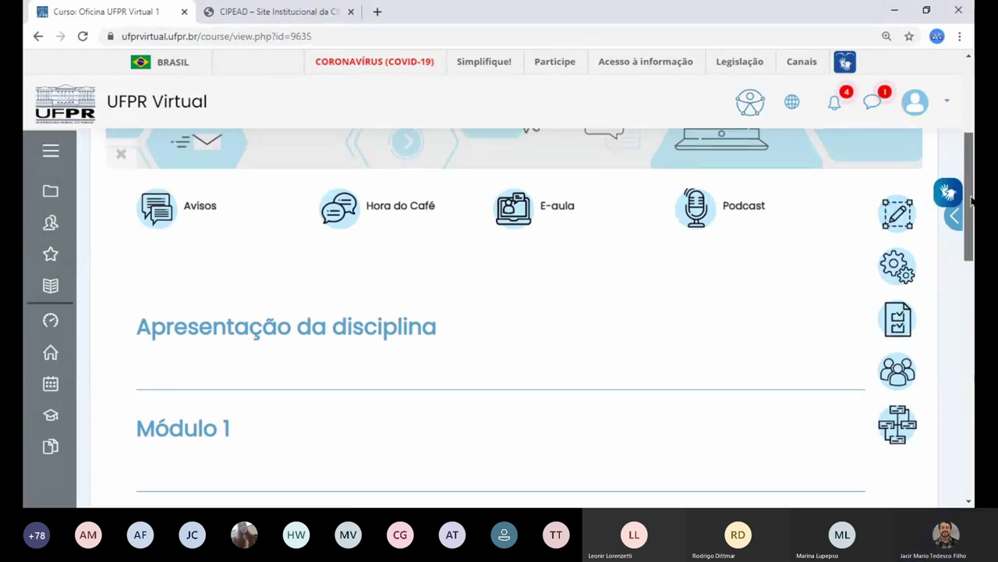
click(516, 226)
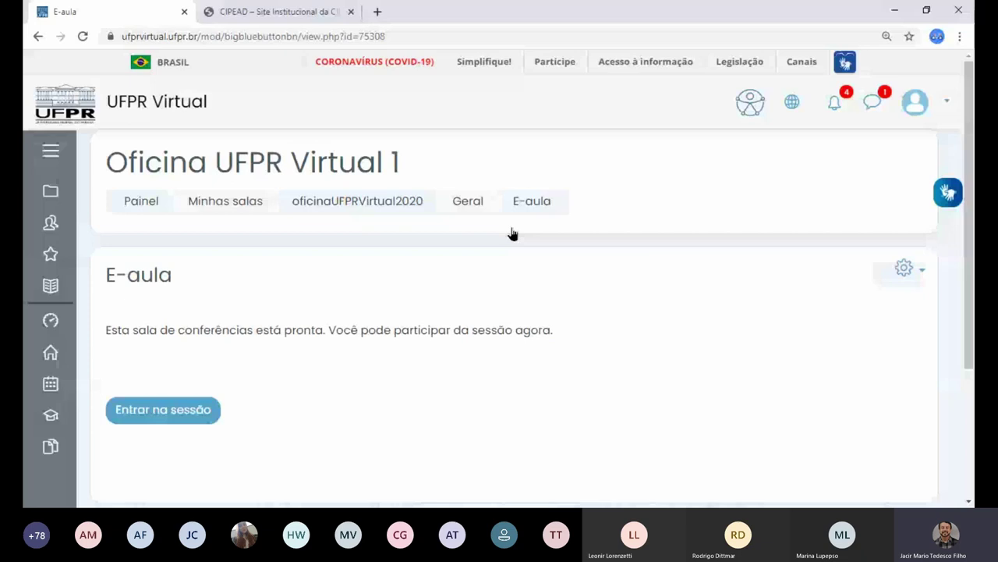
click(185, 414)
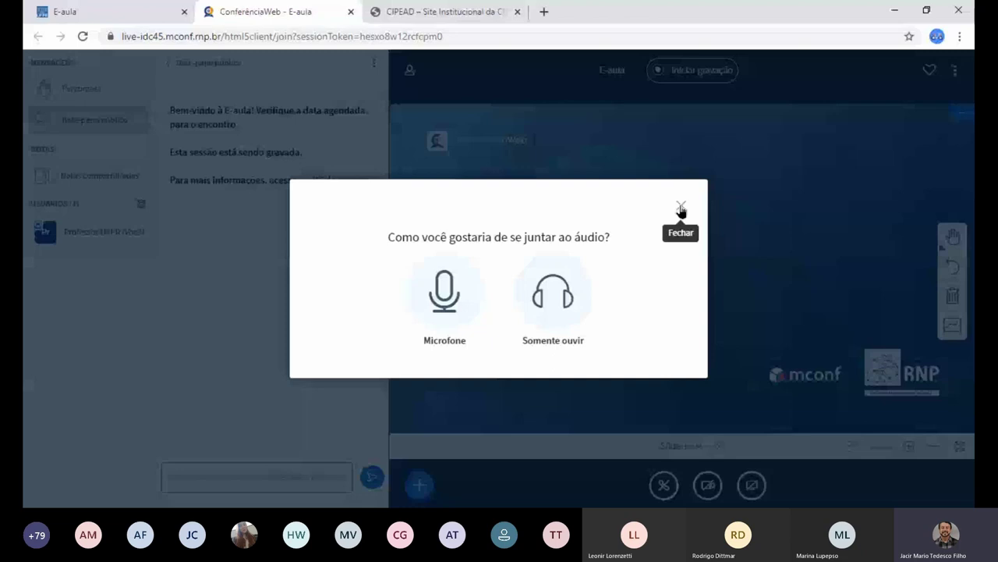
- Skip joining the audio, set the conference mode to Grande and hide the public chat
click(681, 209)
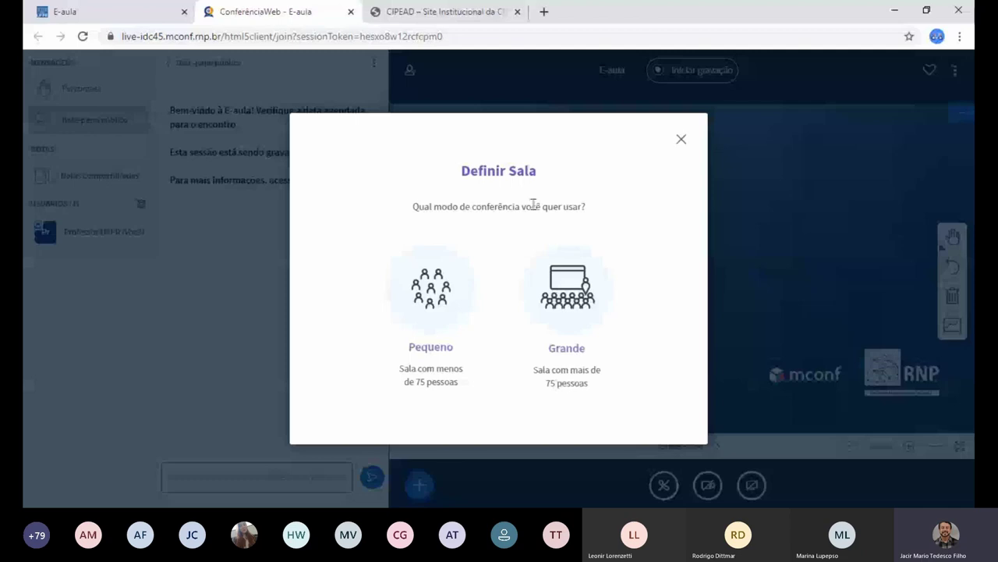
click(601, 384)
click(213, 68)
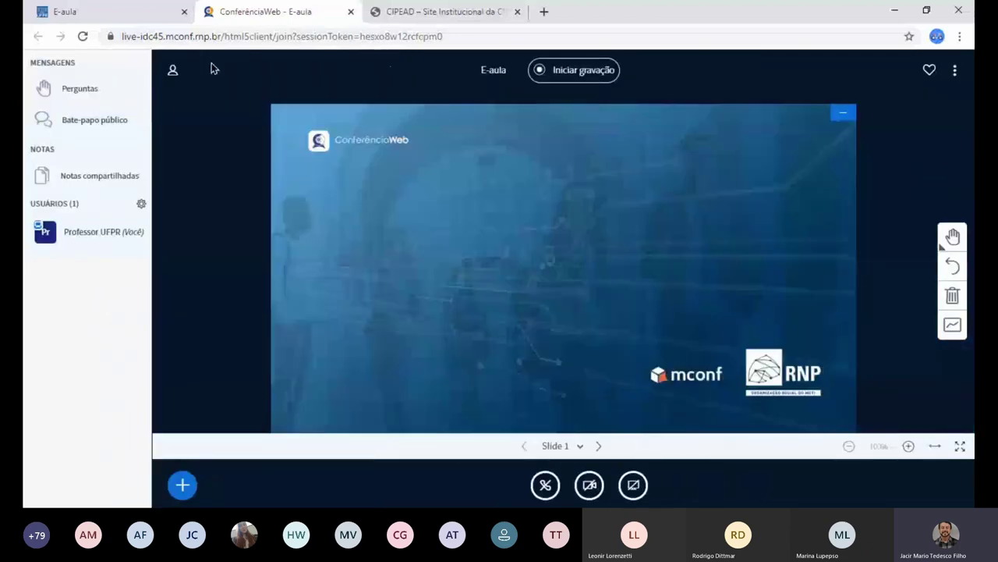
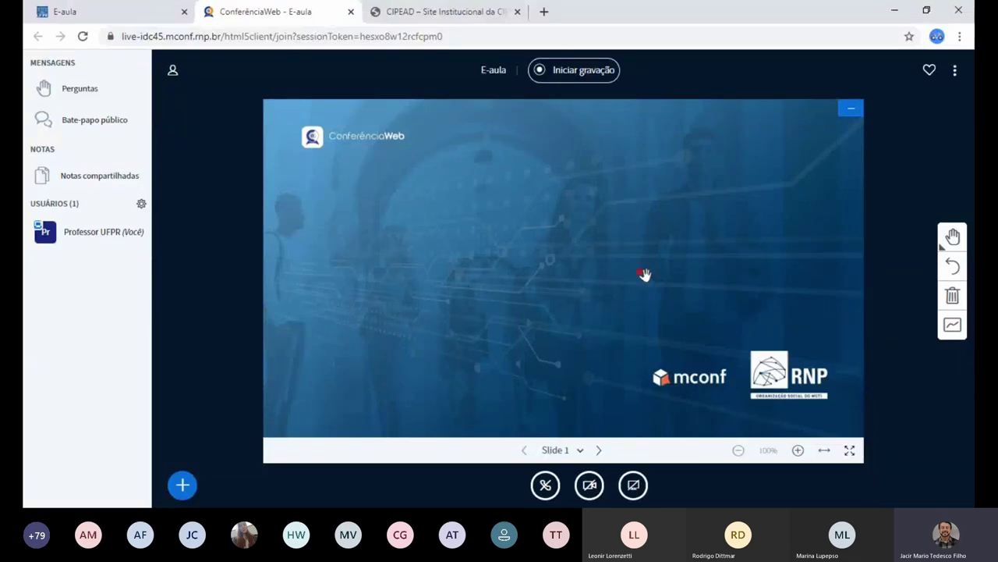
- Upload "9754 ARQUIVO.pdf" from the Área de Trabalho folder as the session's presentation and confirm it as the current one
click(183, 486)
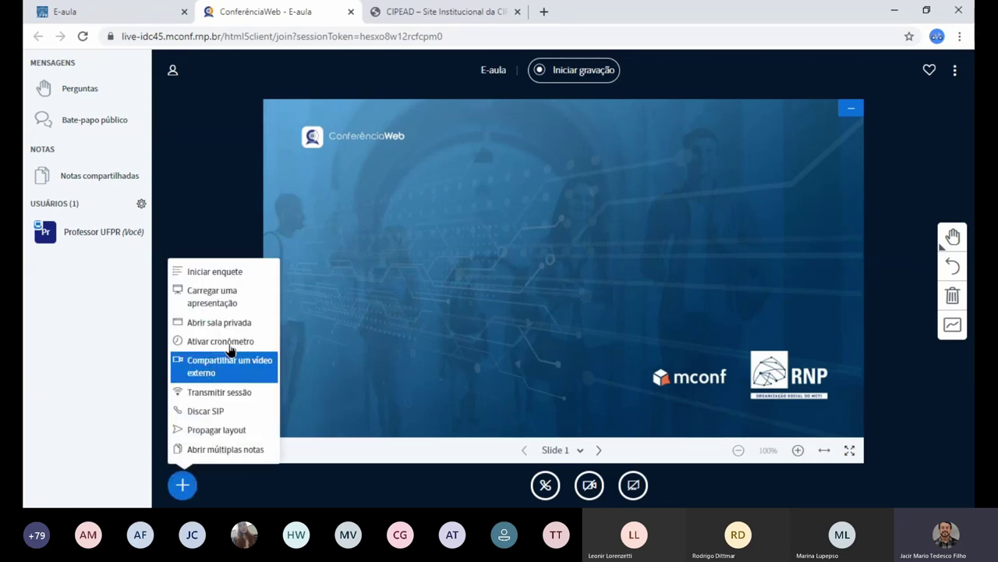
click(231, 301)
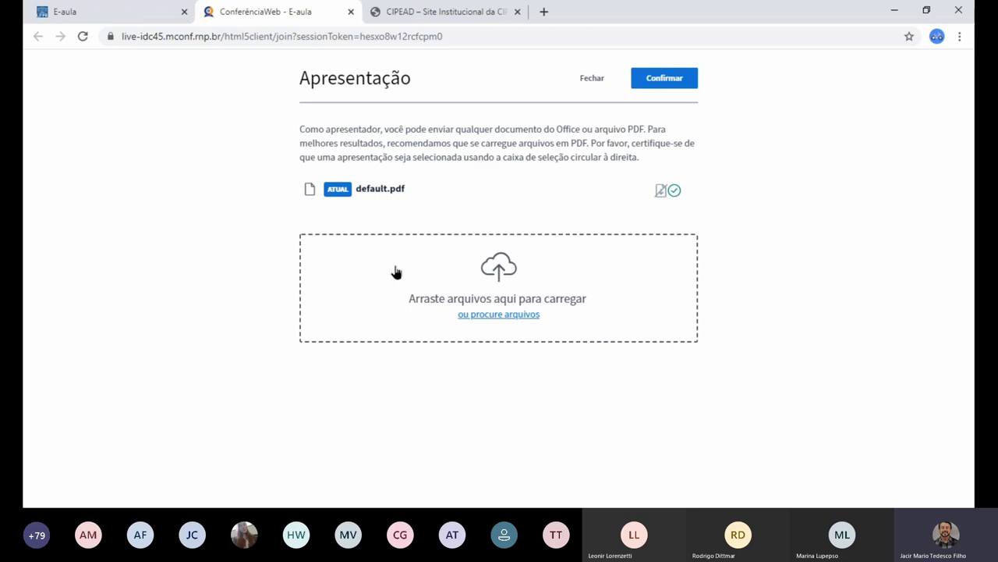
click(507, 320)
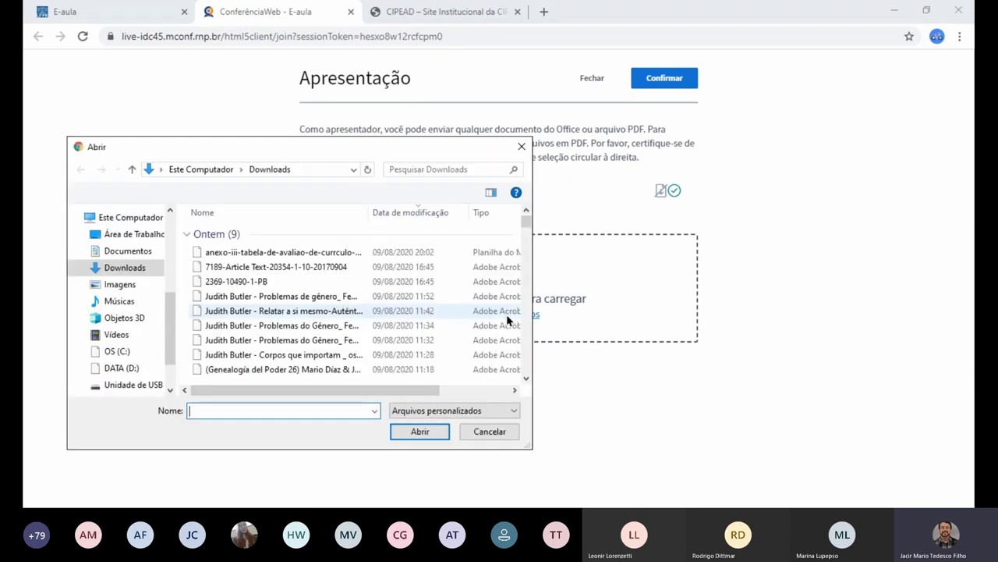
drag(528, 221, 526, 238)
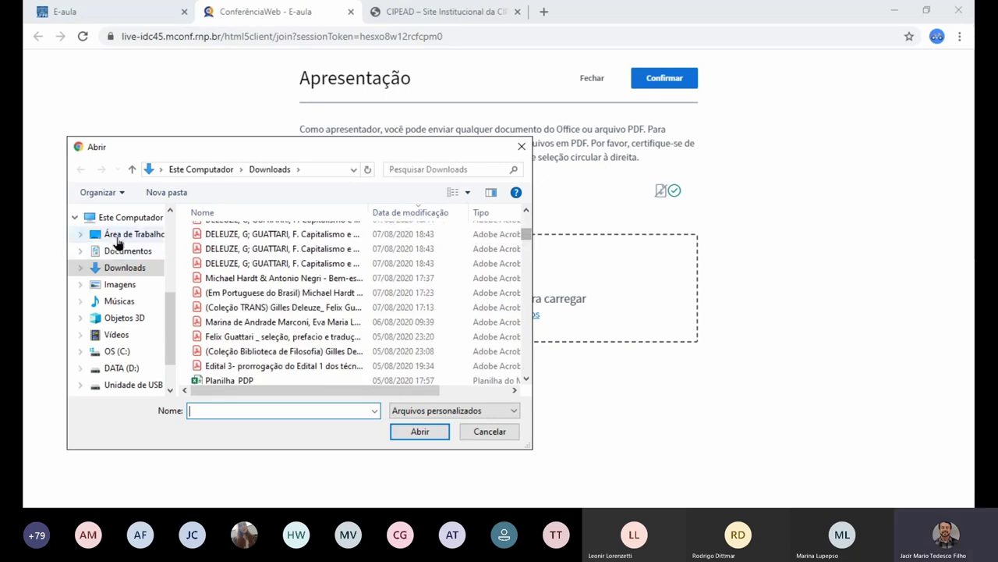
click(125, 236)
drag(524, 220, 528, 274)
click(315, 278)
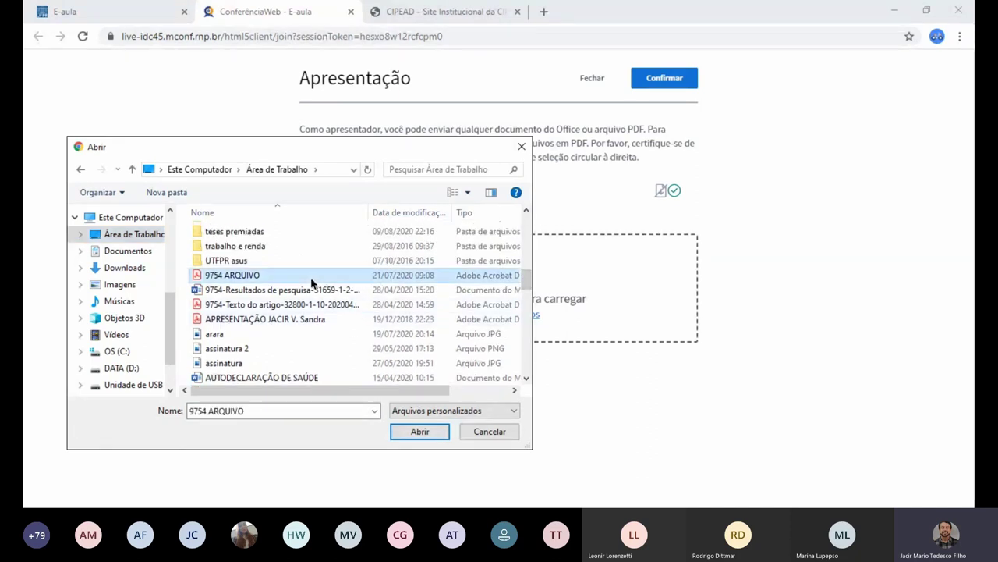
click(414, 432)
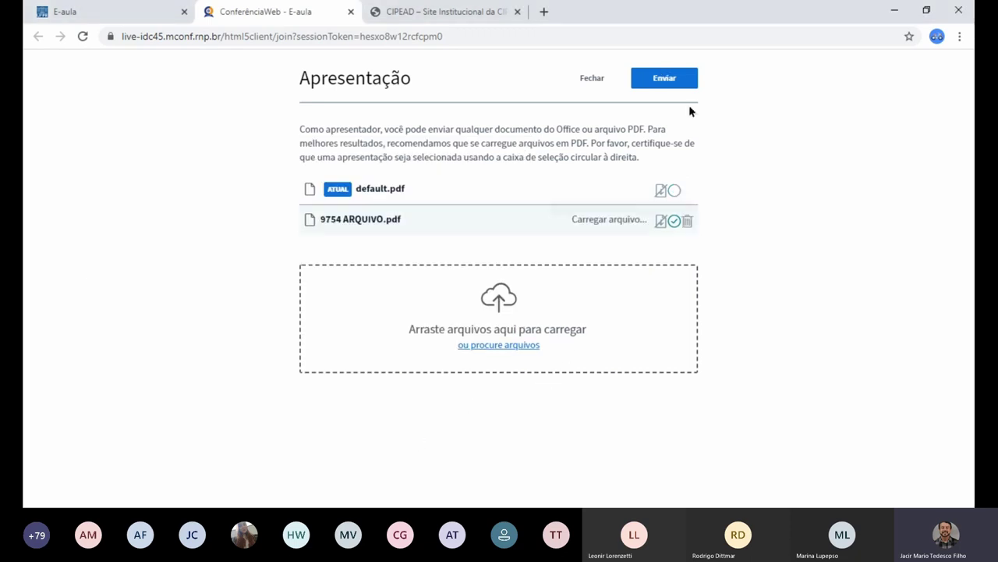
click(673, 86)
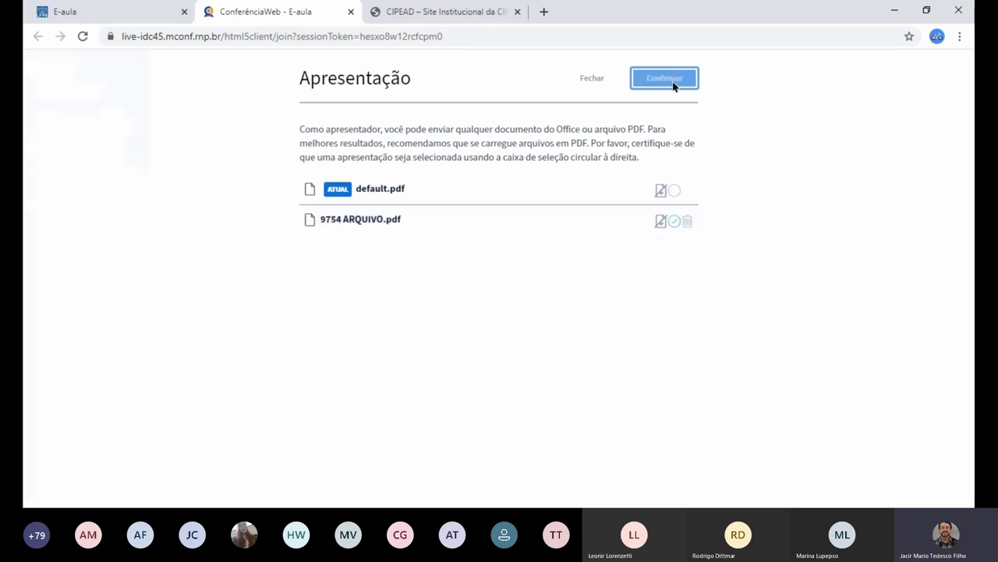
click(676, 84)
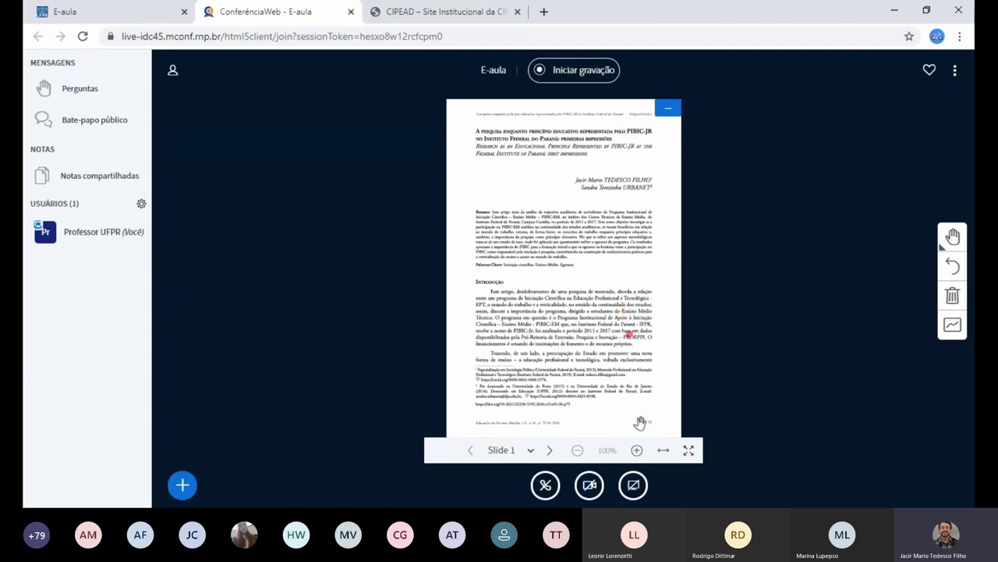
- Draw a thin red freehand box around the authors' names on slide 1 with the Lápis tool at 125% zoom
click(637, 451)
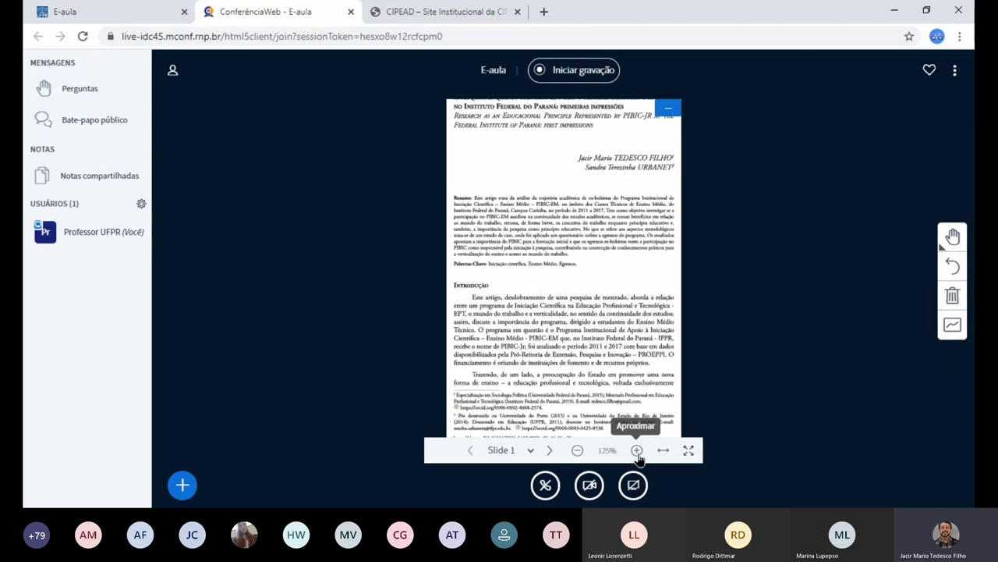
click(577, 450)
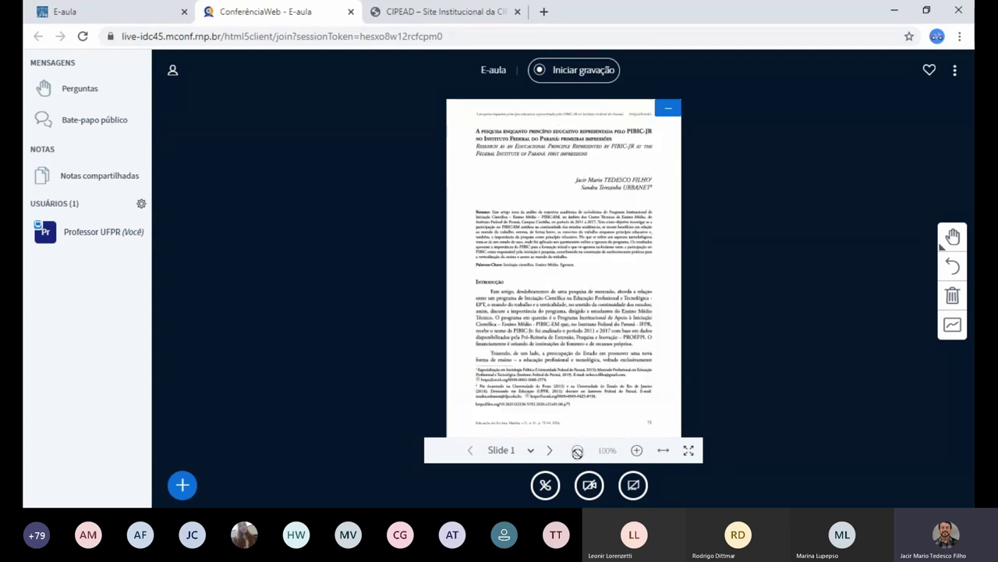
click(637, 450)
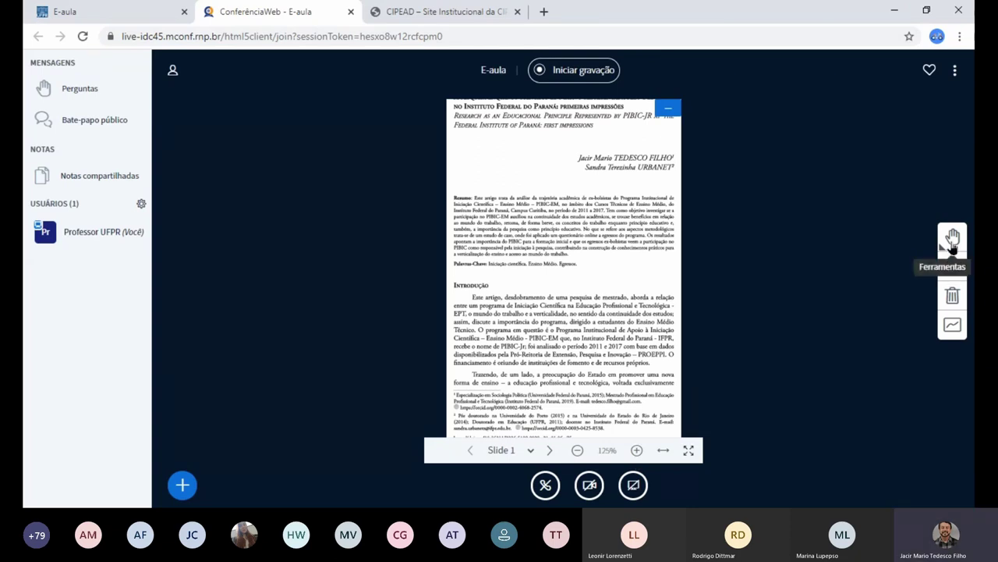
click(952, 242)
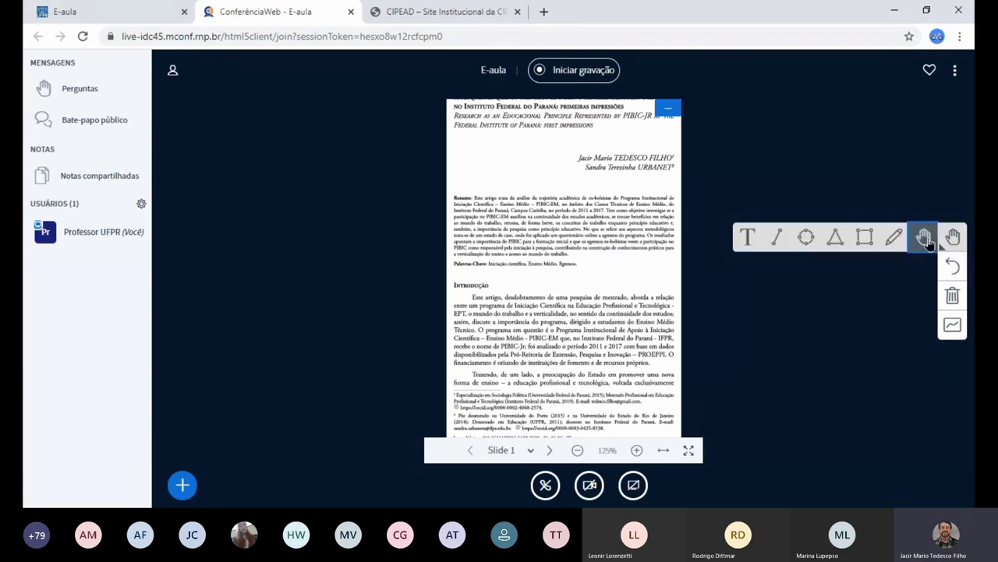
click(893, 240)
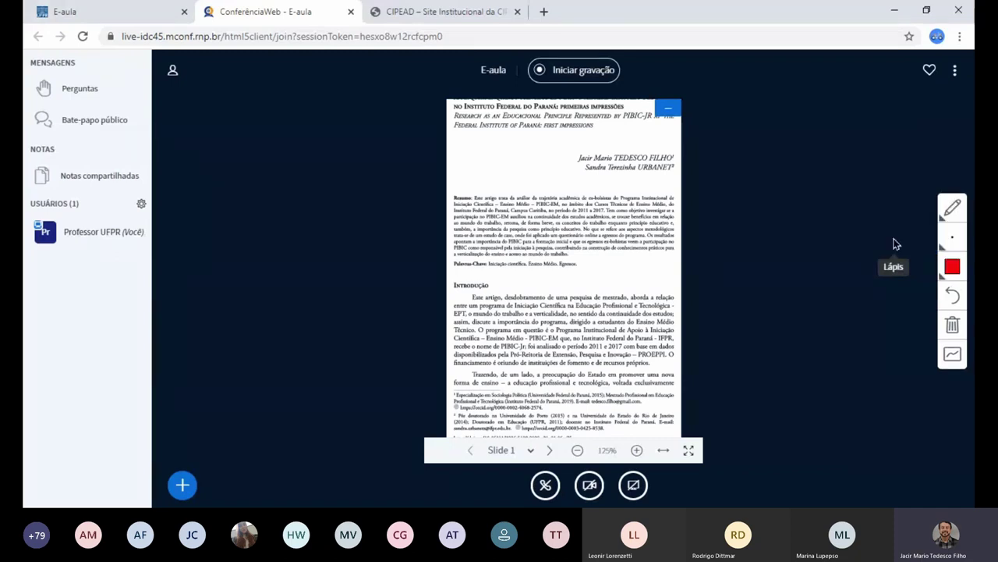
drag(570, 178, 675, 177)
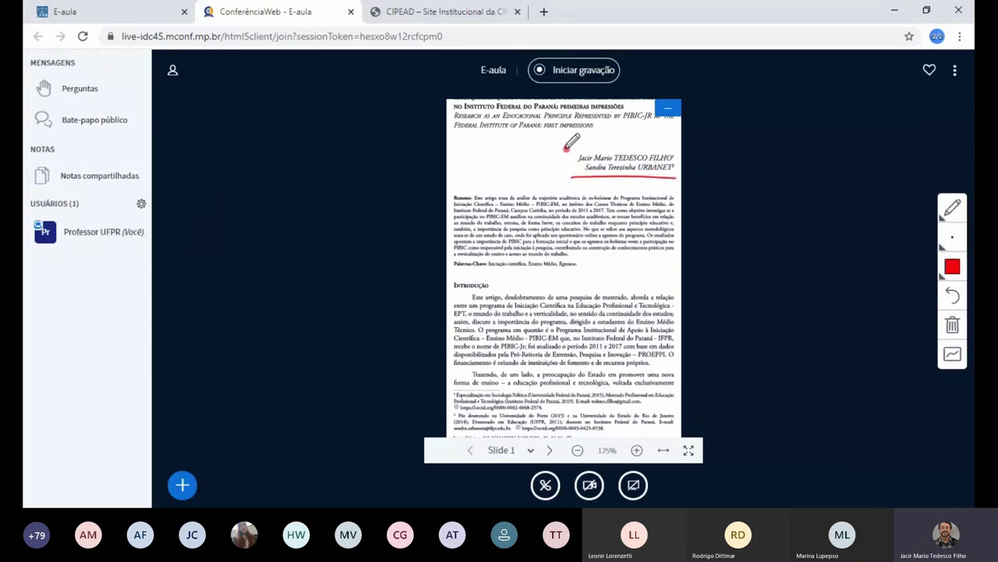
mouse_move(564, 147)
mouse_down()
mouse_move(568, 176)
mouse_move(587, 146)
mouse_move(678, 145)
mouse_move(678, 177)
mouse_up()
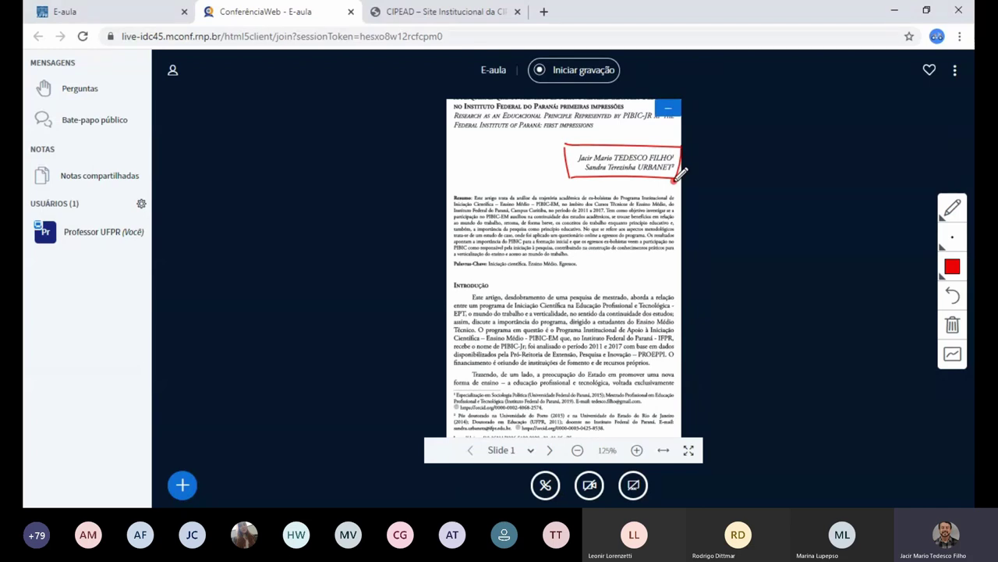
- Circle the "Desenvolvimento do trabalho" heading on slide 2 with the red pencil, using a thicker line
click(550, 452)
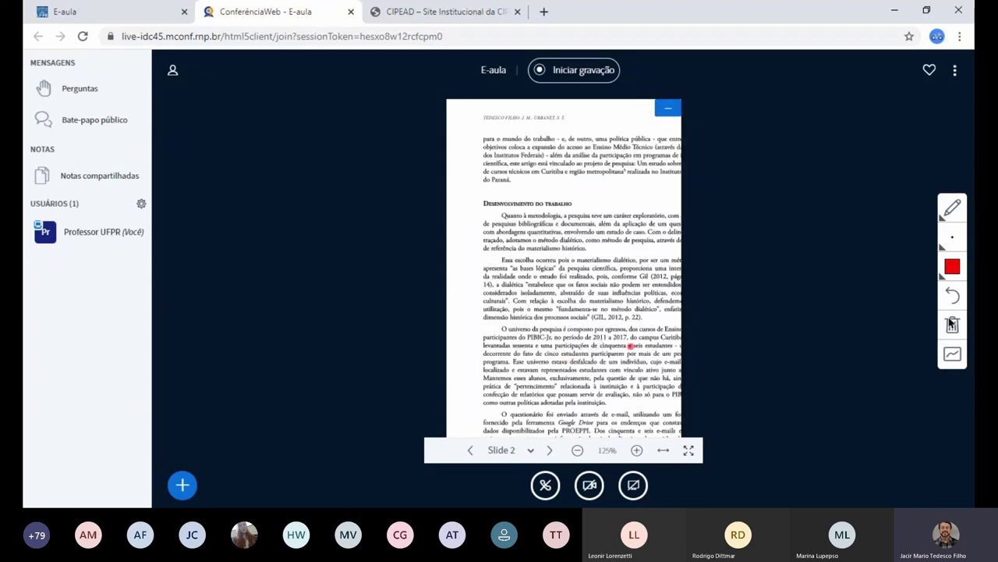
click(952, 223)
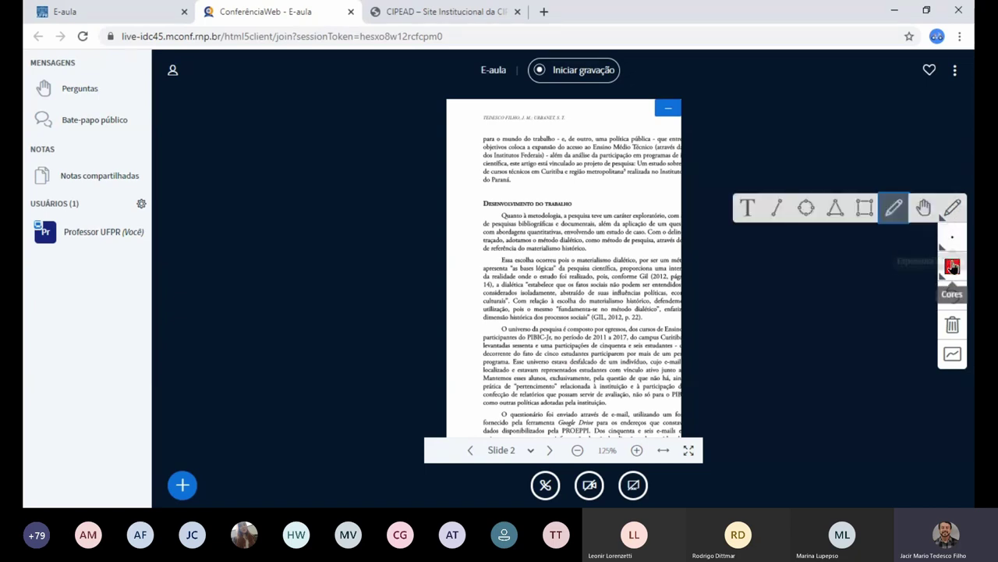
click(954, 248)
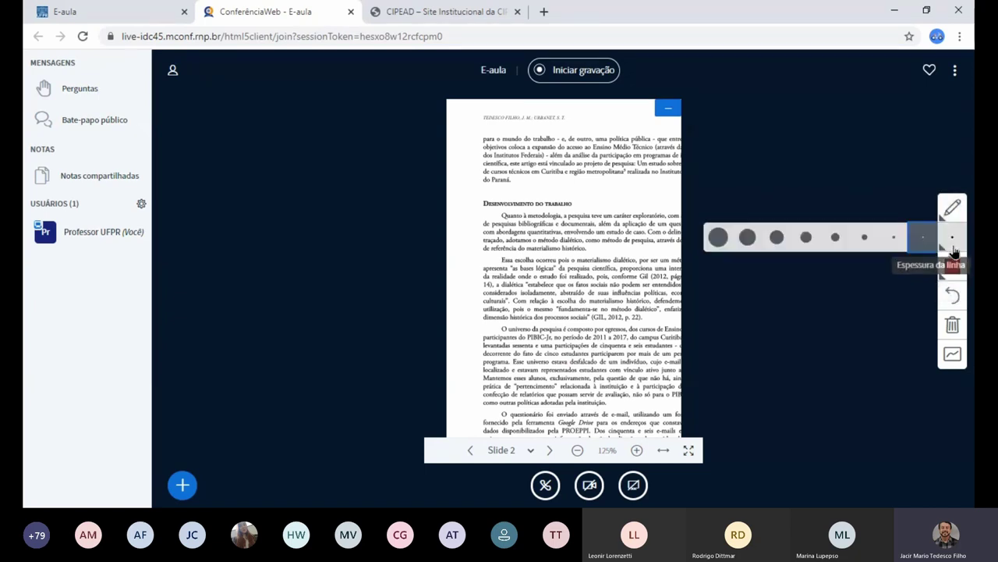
click(864, 240)
mouse_move(481, 189)
mouse_down()
mouse_move(614, 190)
mouse_move(450, 200)
mouse_move(511, 226)
mouse_move(624, 190)
mouse_move(578, 185)
mouse_up()
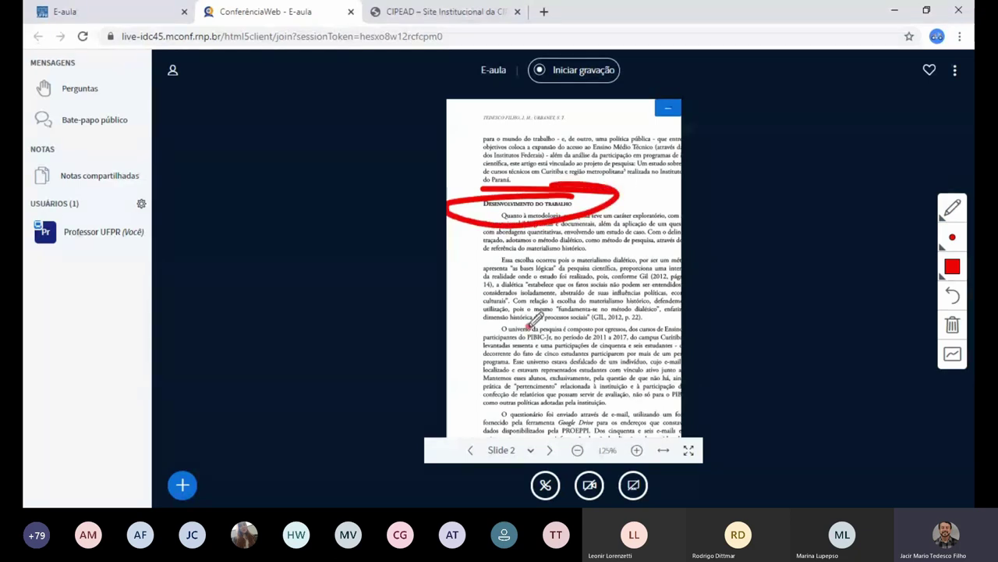
- Clear all annotations from slide 2, return to slide 1 and clear its annotations too
click(953, 325)
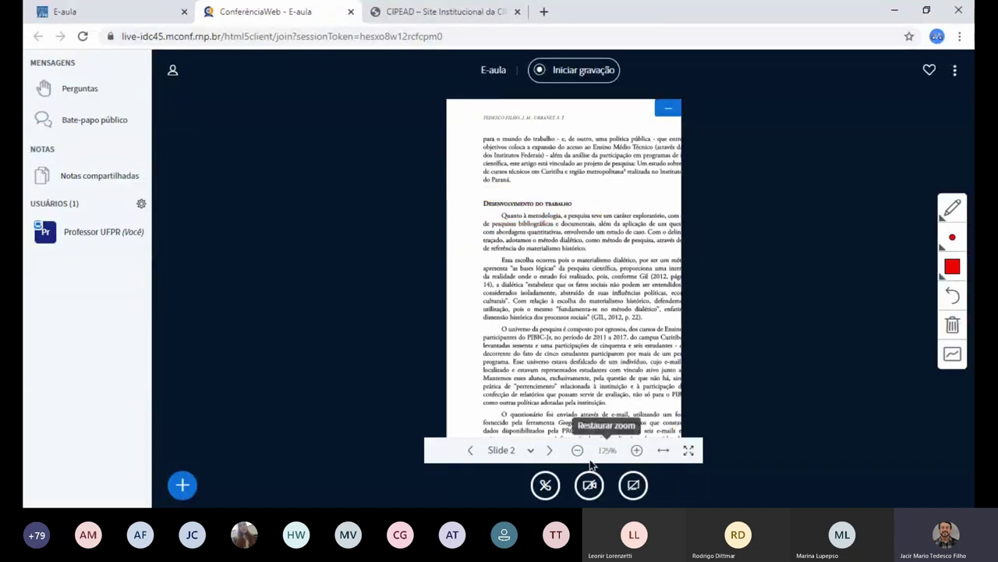
click(470, 450)
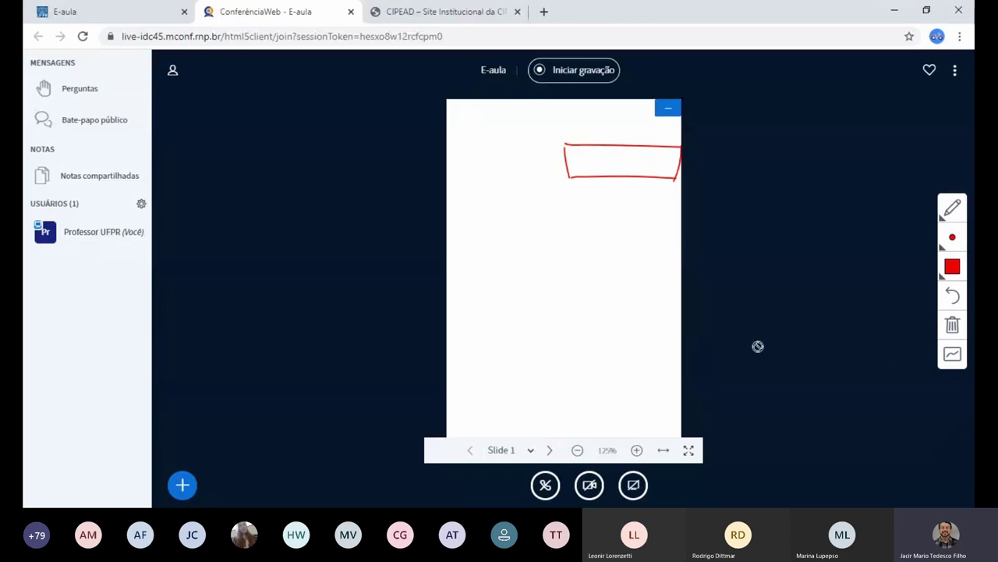
click(953, 326)
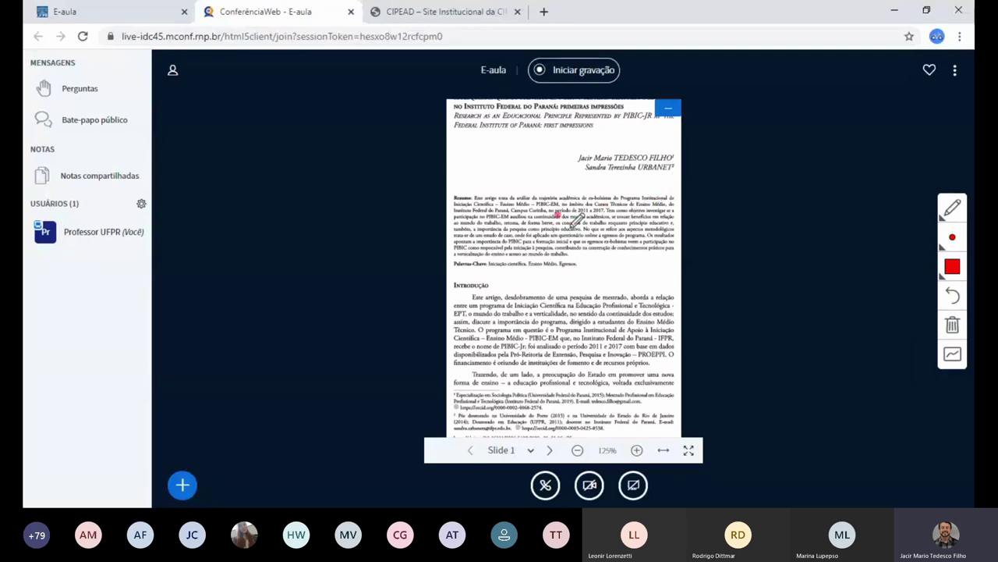
- Add a red text annotation reading "Artigo" below the title on slide 1, and clear the slide's annotations
click(953, 207)
click(745, 208)
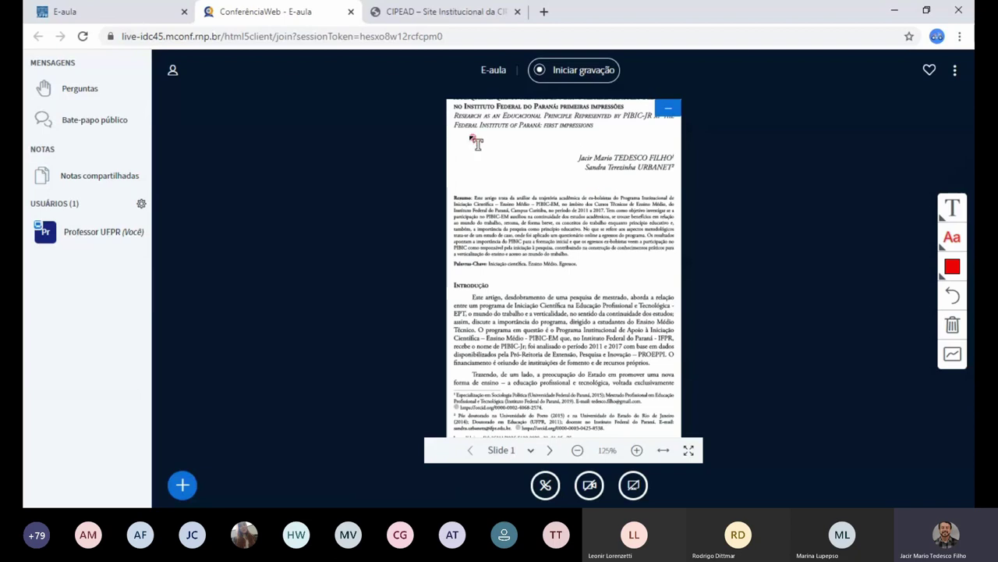
drag(460, 133, 613, 190)
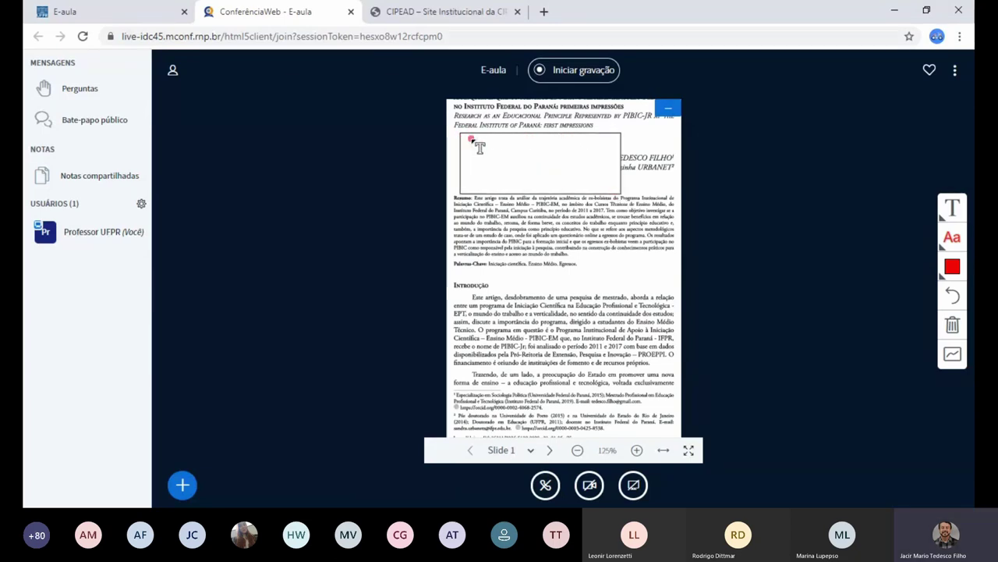
text(Artigo)
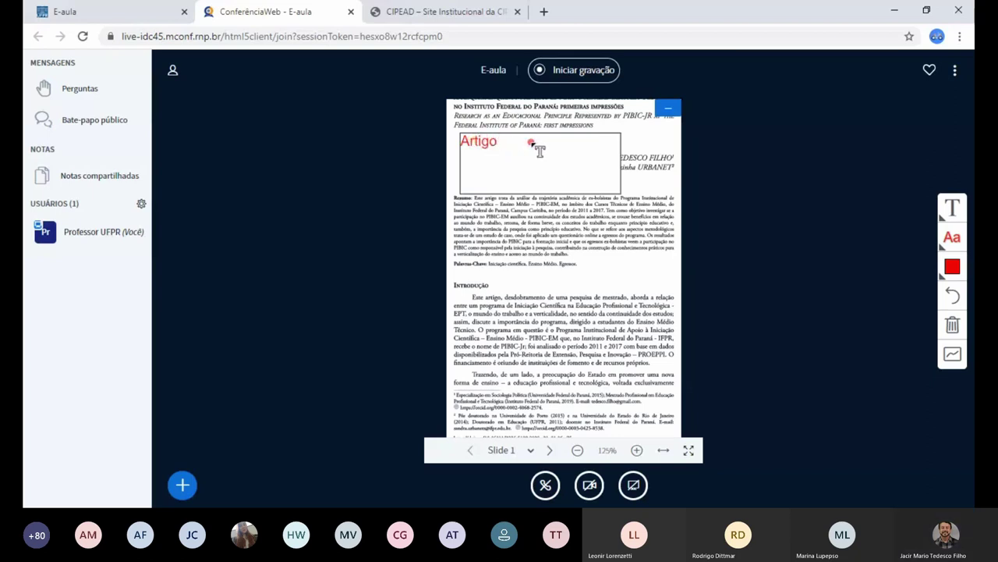
click(548, 251)
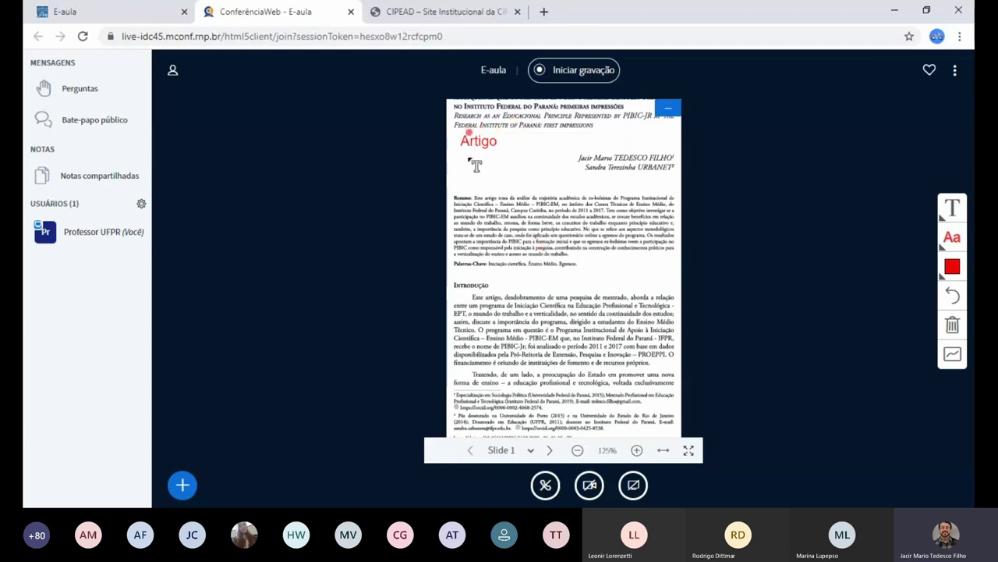
click(953, 326)
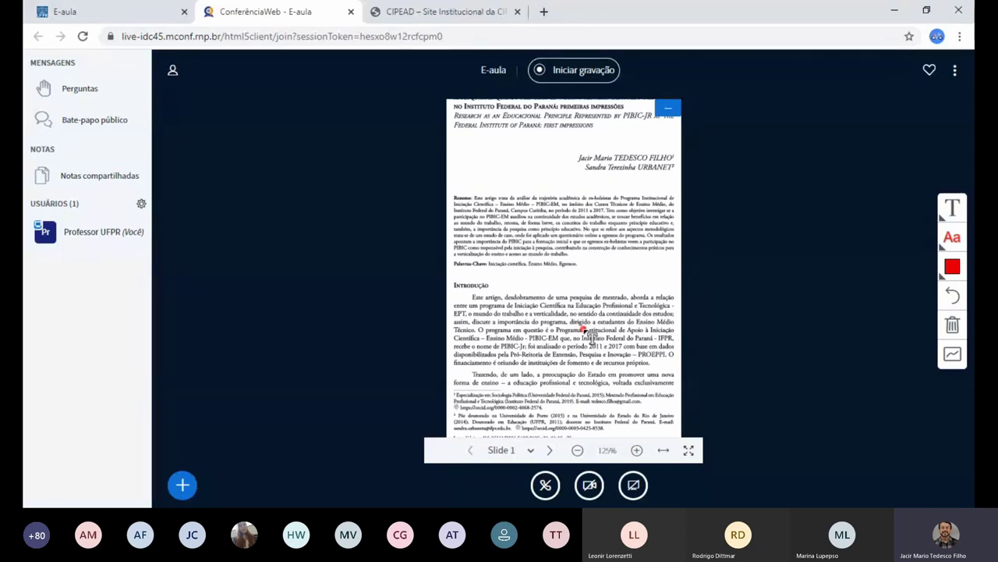
- End the E-aula web conference session for everyone, close its browser tab and terminate the session on the activity page
click(955, 75)
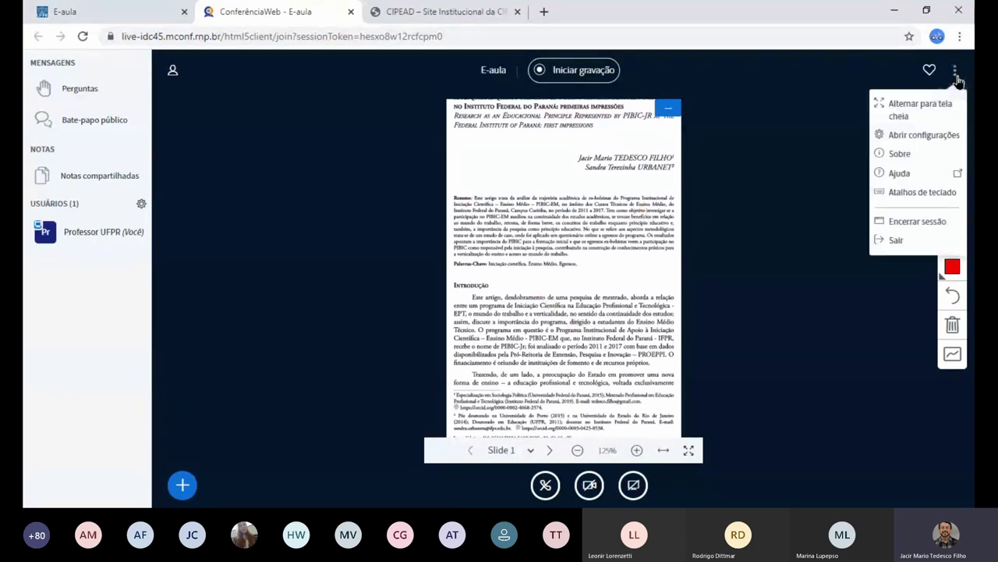
click(929, 224)
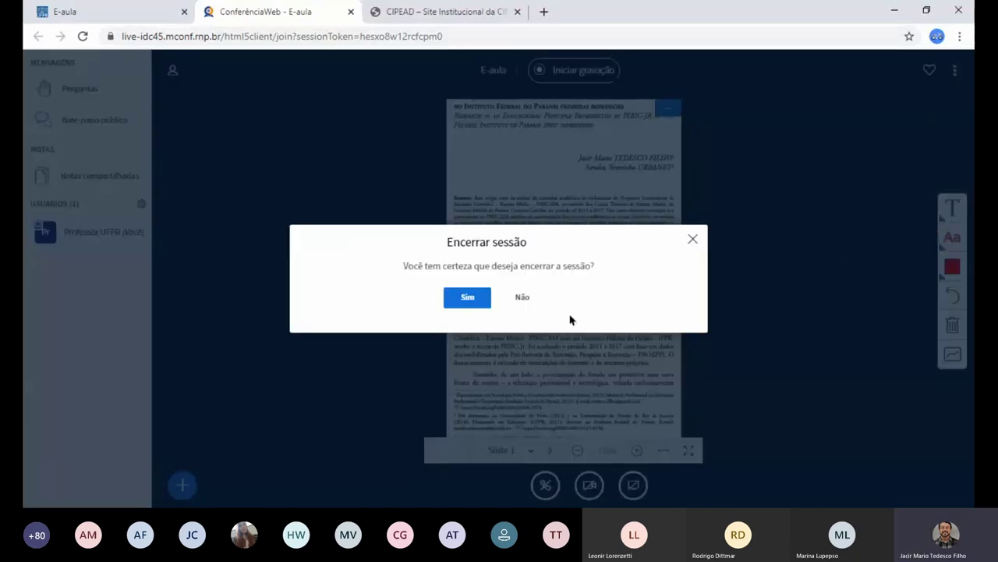
click(463, 300)
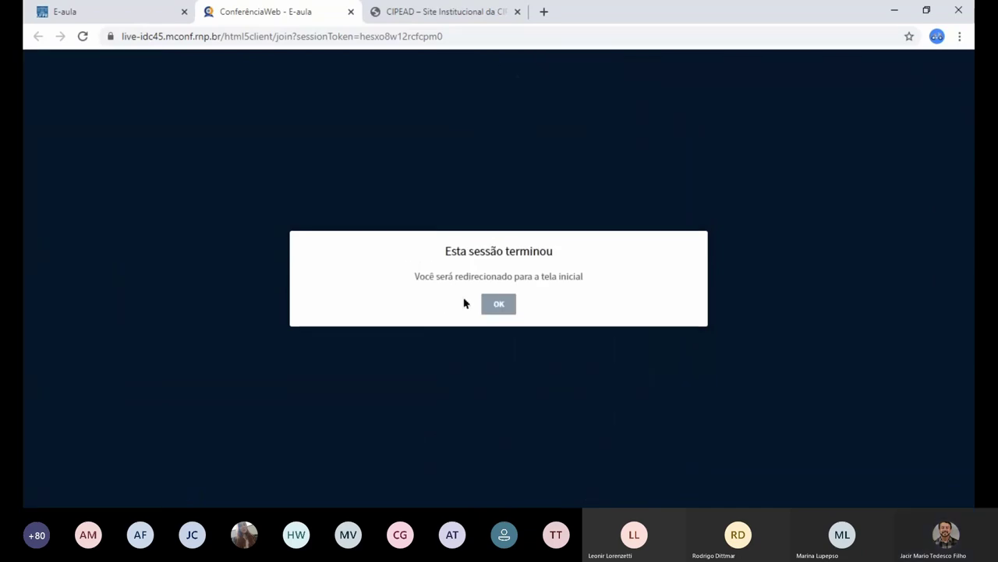
click(491, 305)
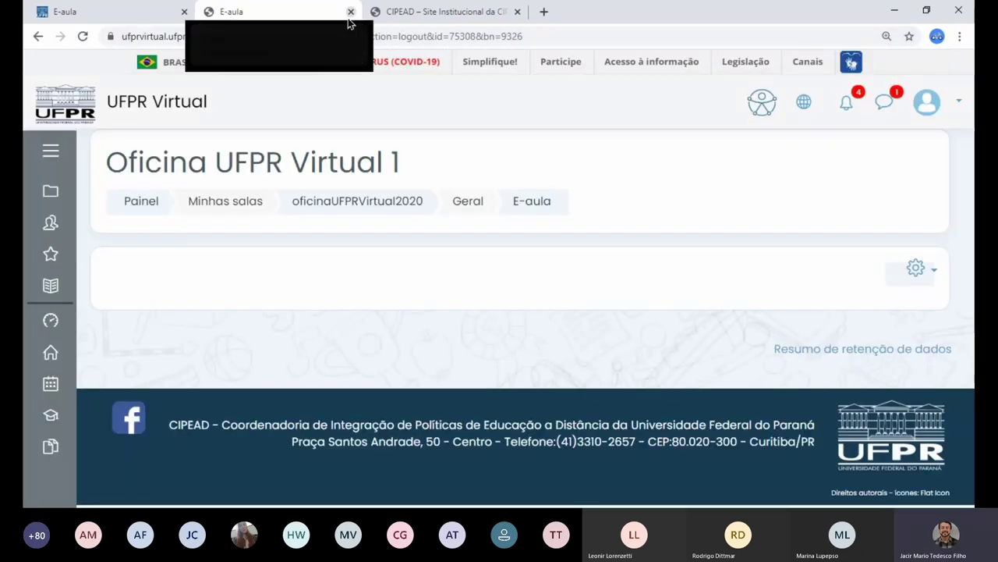
click(350, 12)
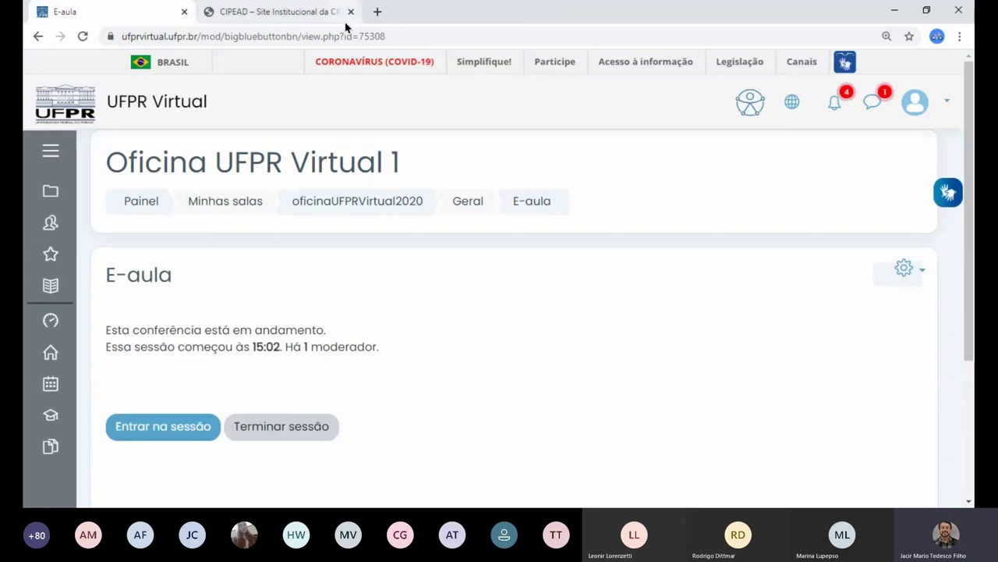
click(273, 435)
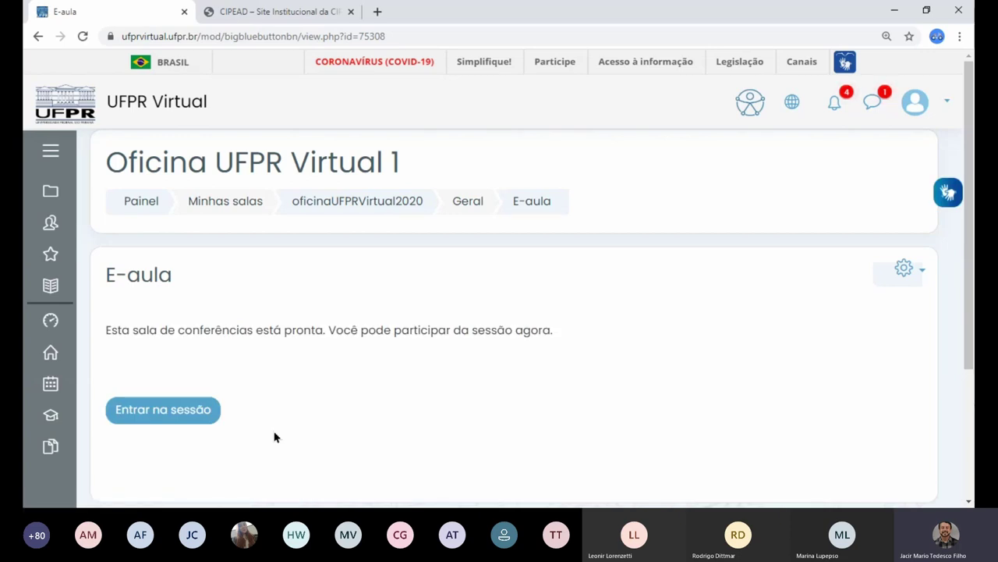
- Return to the oficinaUFPRVirtual2020 course page and open the Disciplina gallery of the Podcast activity
click(388, 205)
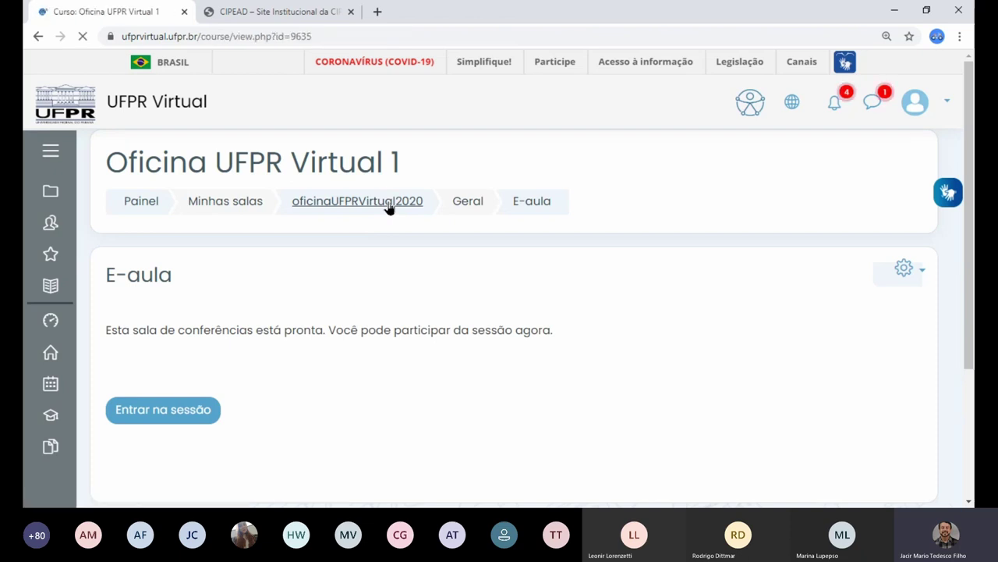
scroll(387, 208, down, 4)
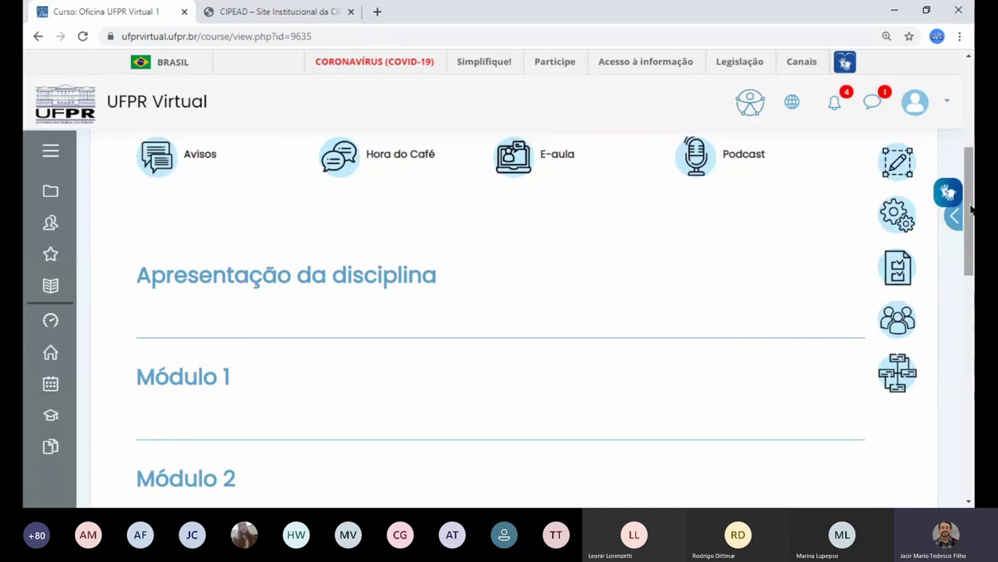
drag(971, 209, 973, 178)
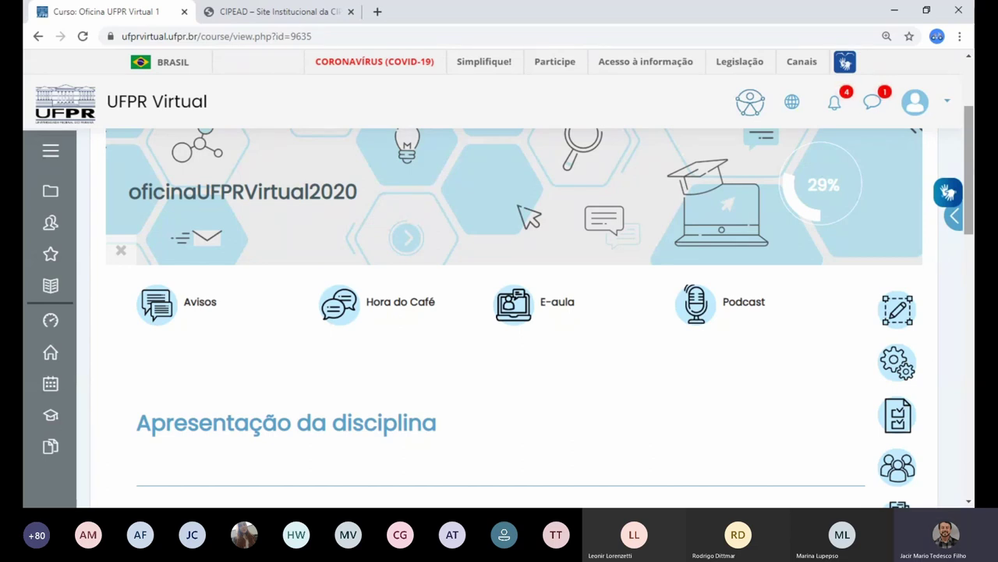
drag(970, 181, 967, 122)
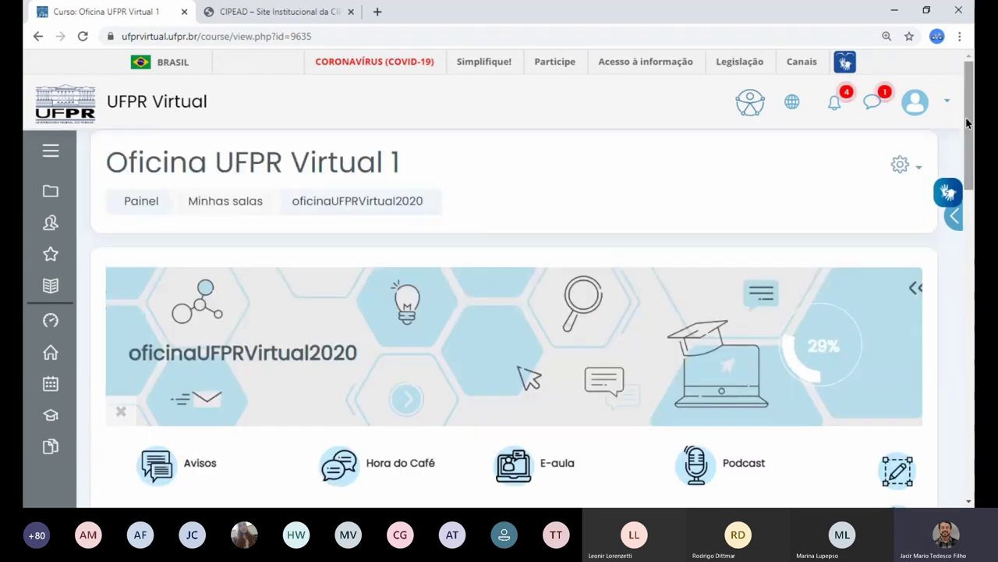
click(920, 167)
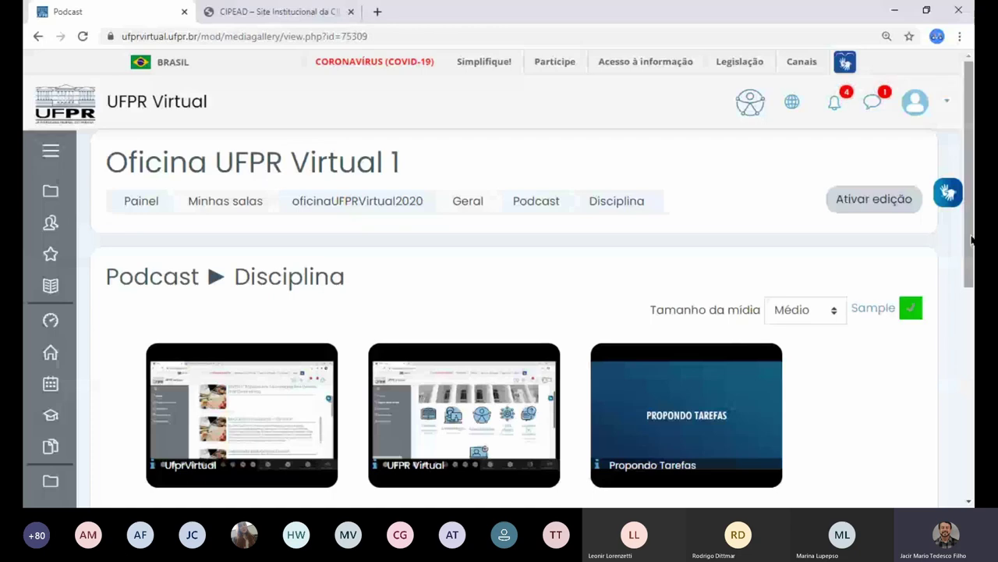
- Turn on editing in the Disciplina gallery and start adding a new item
click(887, 208)
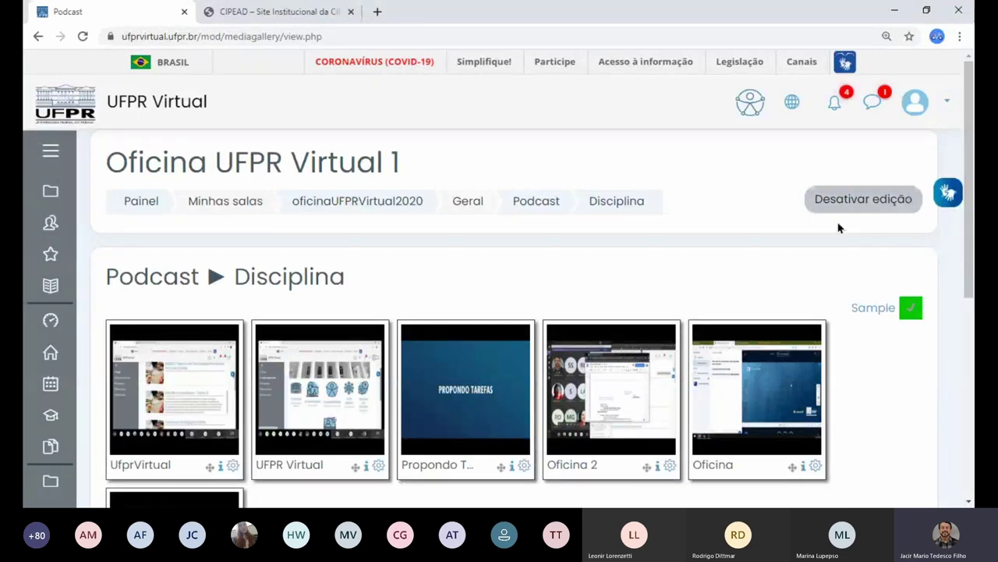
drag(972, 225, 973, 297)
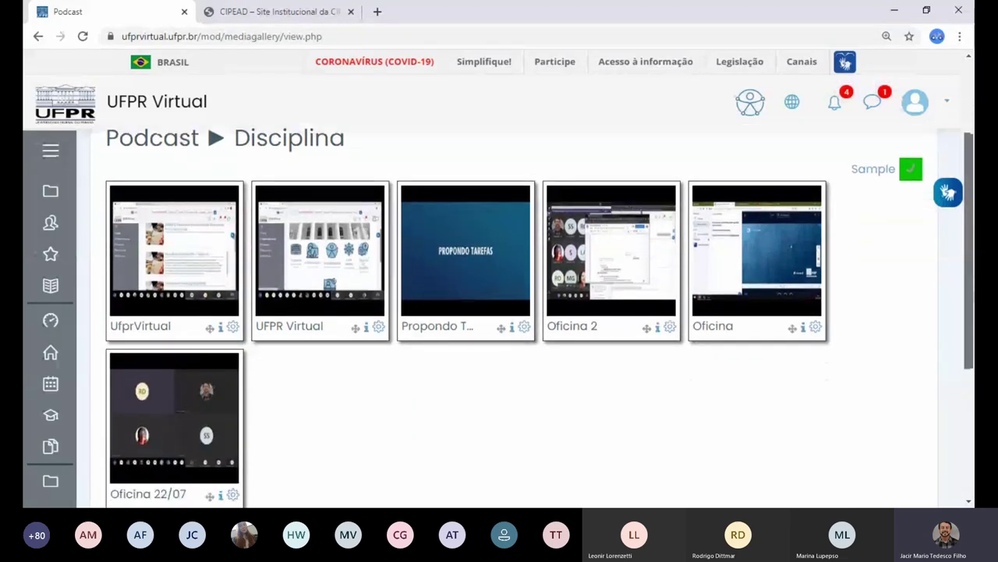
scroll(520, 394, down, 1)
drag(972, 275, 972, 311)
scroll(205, 426, down, 1)
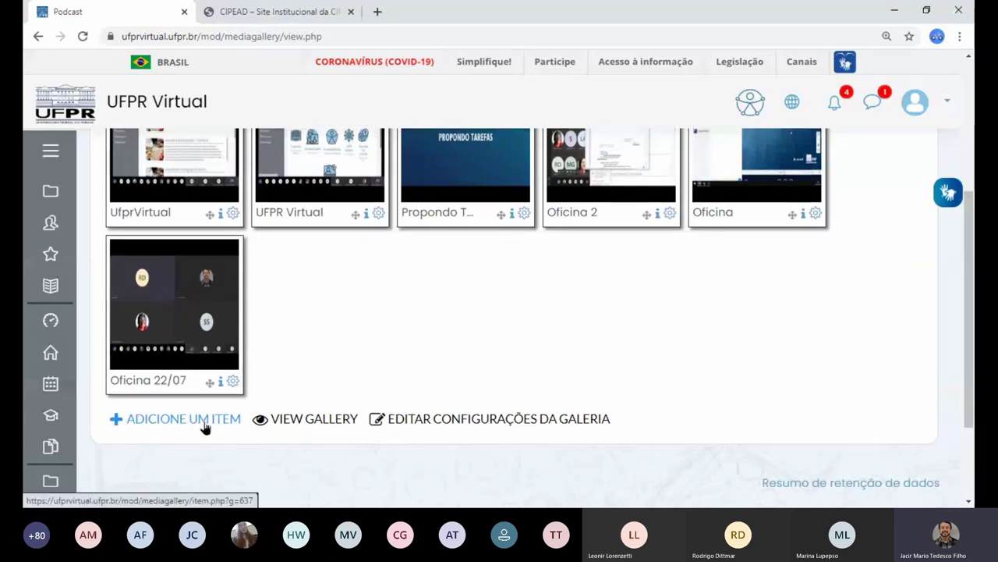
click(205, 422)
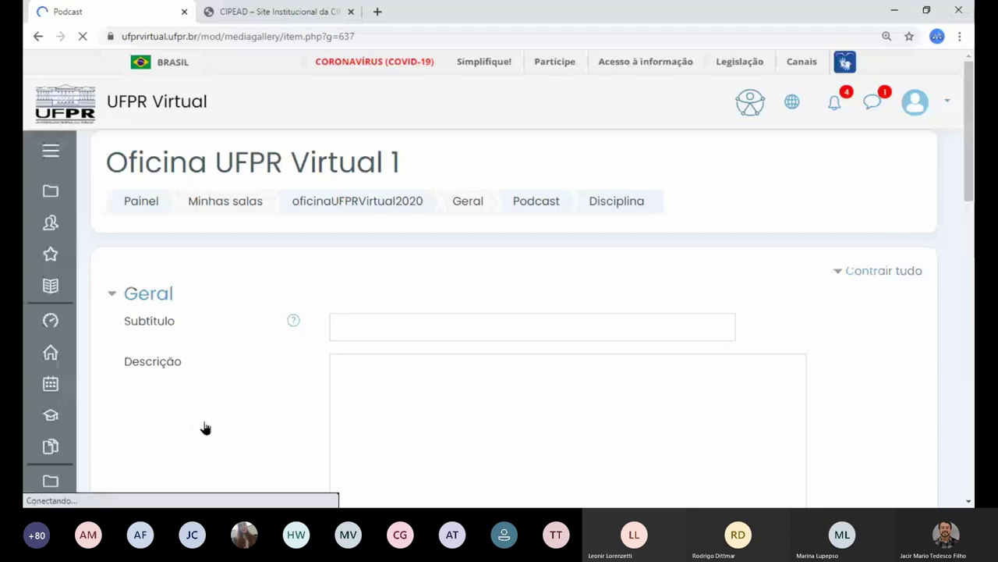
- Enter "Oficina CIPEAD 10101" as the new gallery item's subtitle
scroll(968, 181, down, 1)
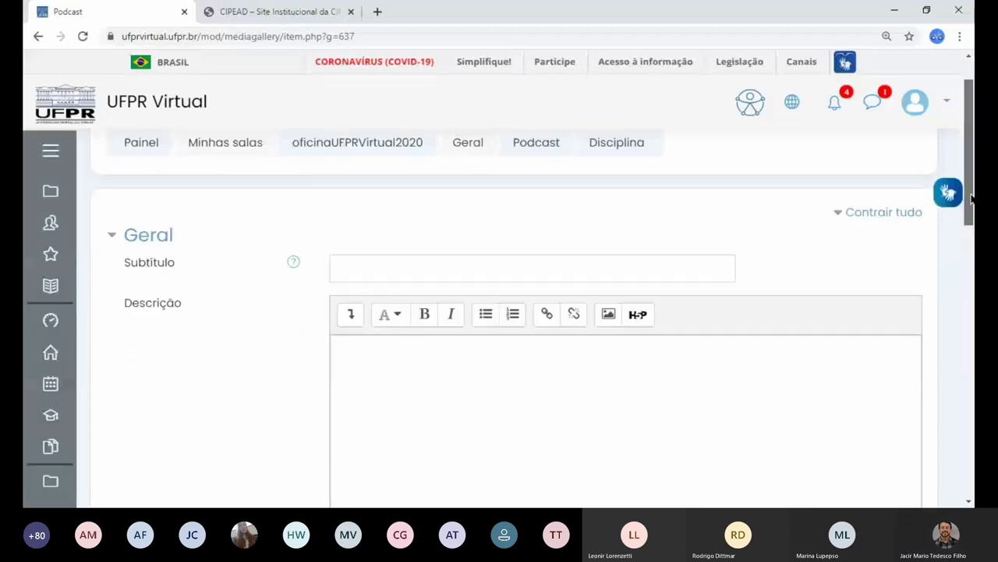
scroll(358, 183, down, 1)
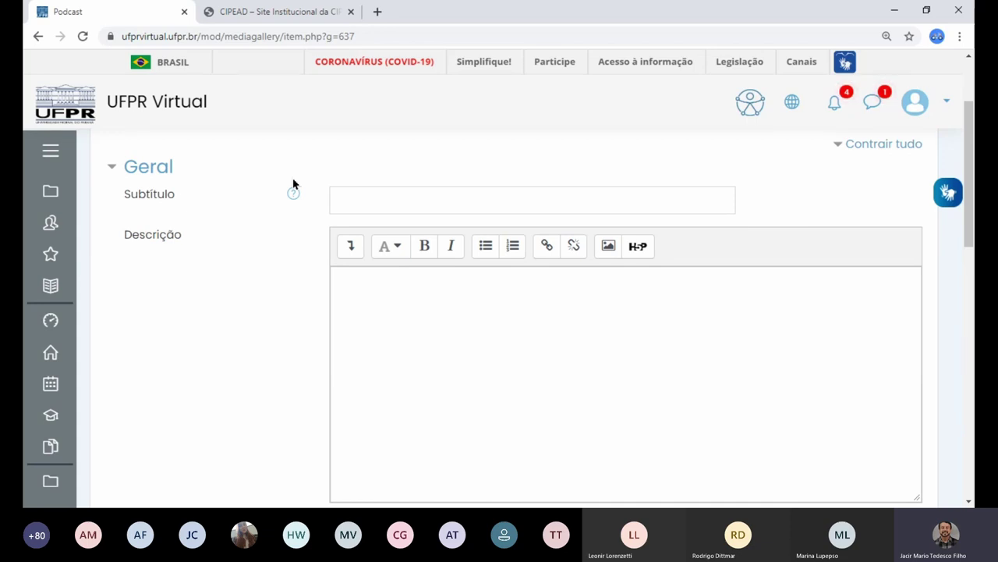
click(398, 207)
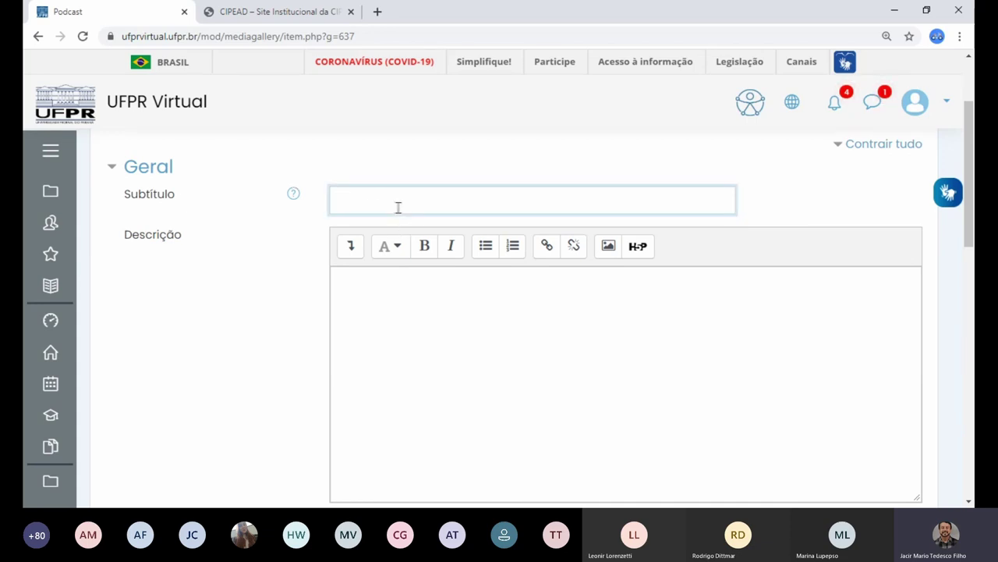
text(Oficina)
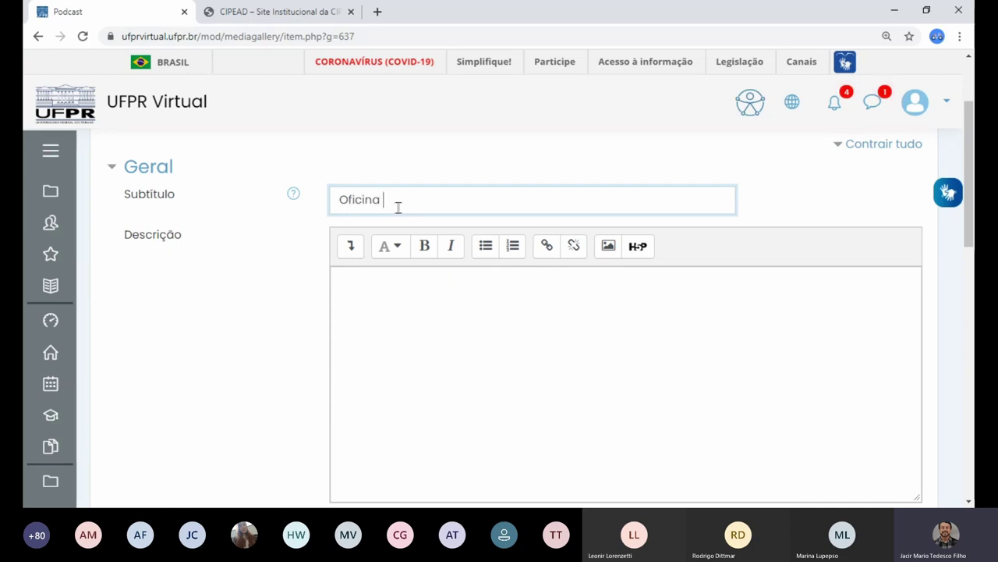
text( CI)
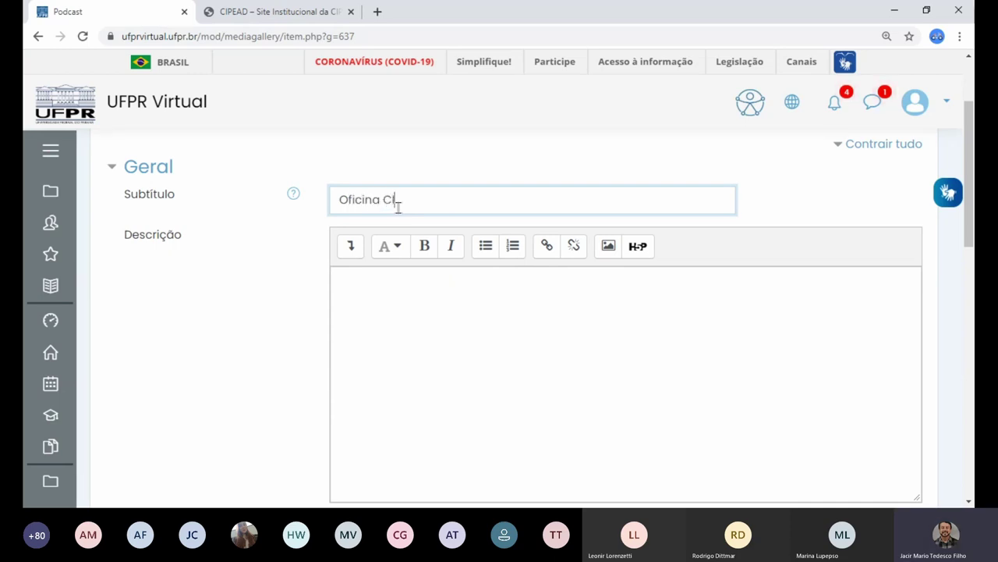
text(PEAD)
text(CIPEAD 1)
text(0)
text(1010)
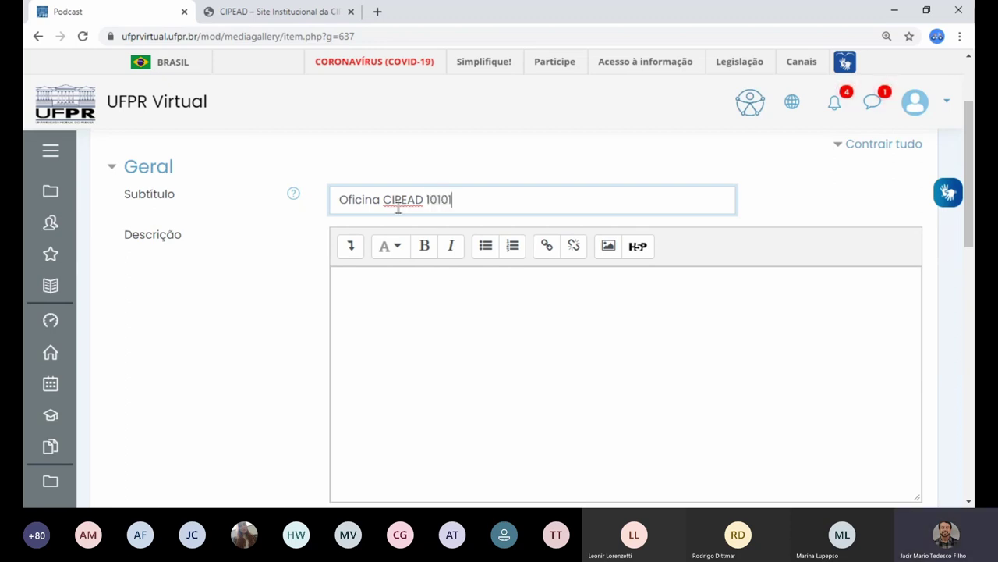
- Switch to the browser tab showing the CIPEAD site, search Google for youtube and open the YouTube site
click(306, 14)
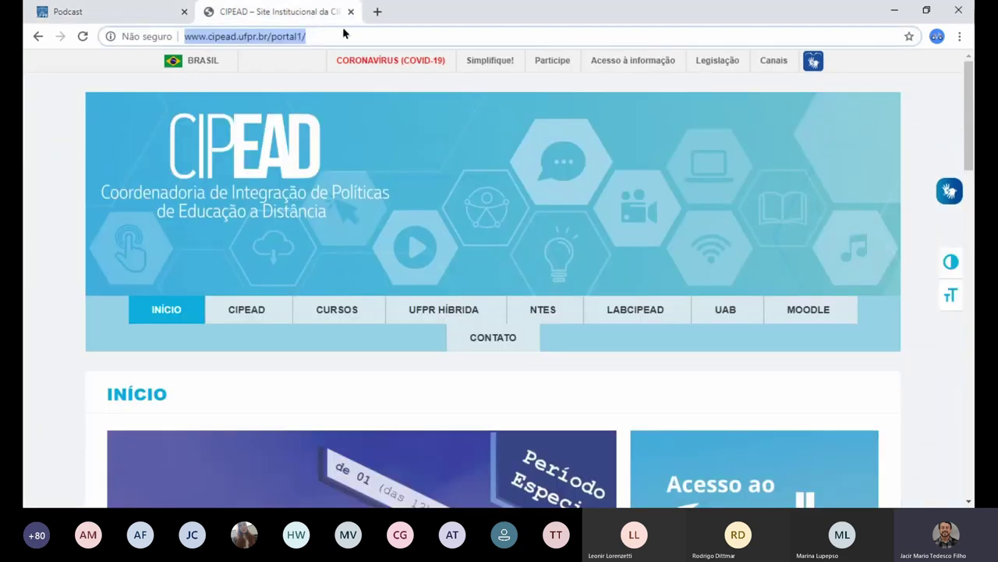
text(you)
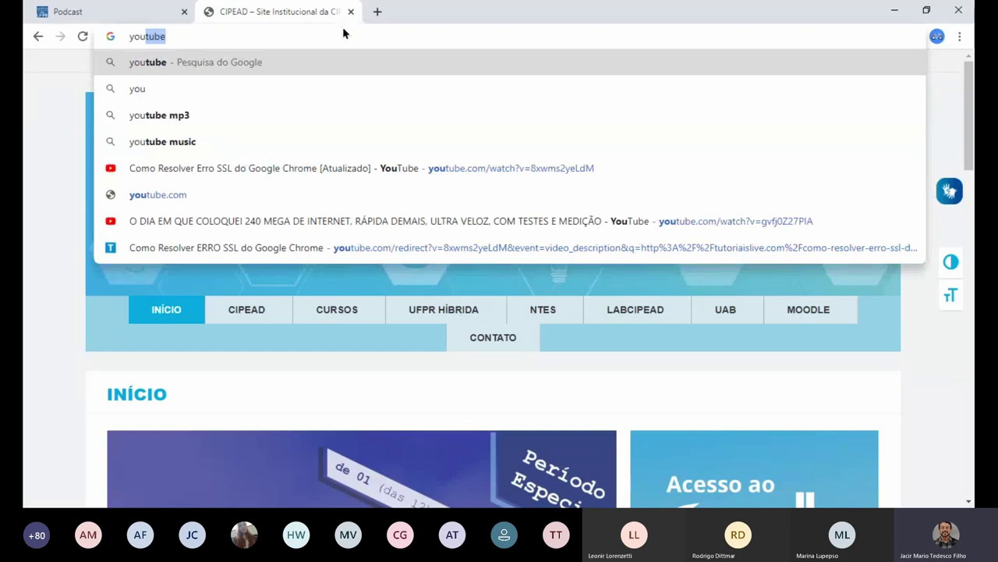
key(Return)
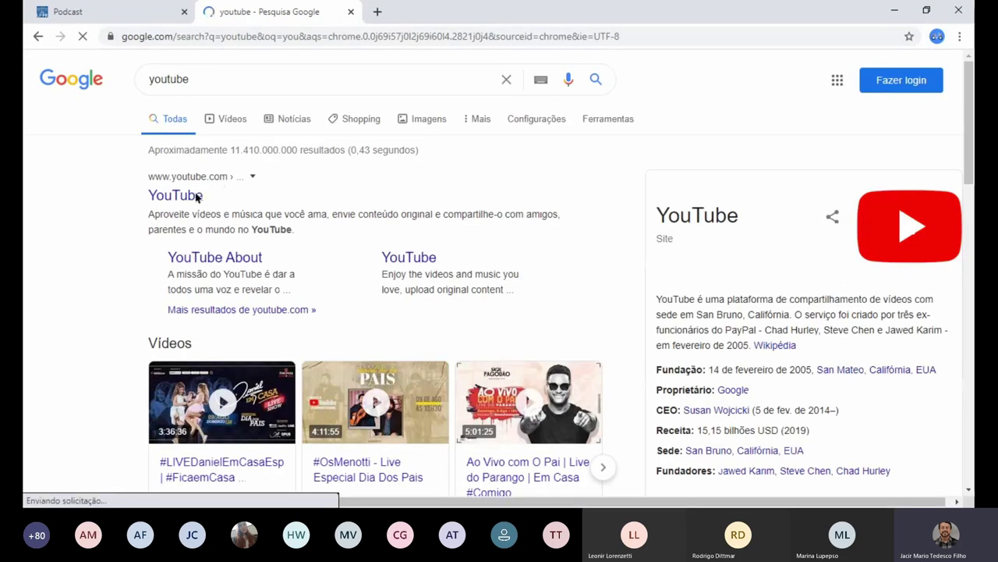
click(184, 197)
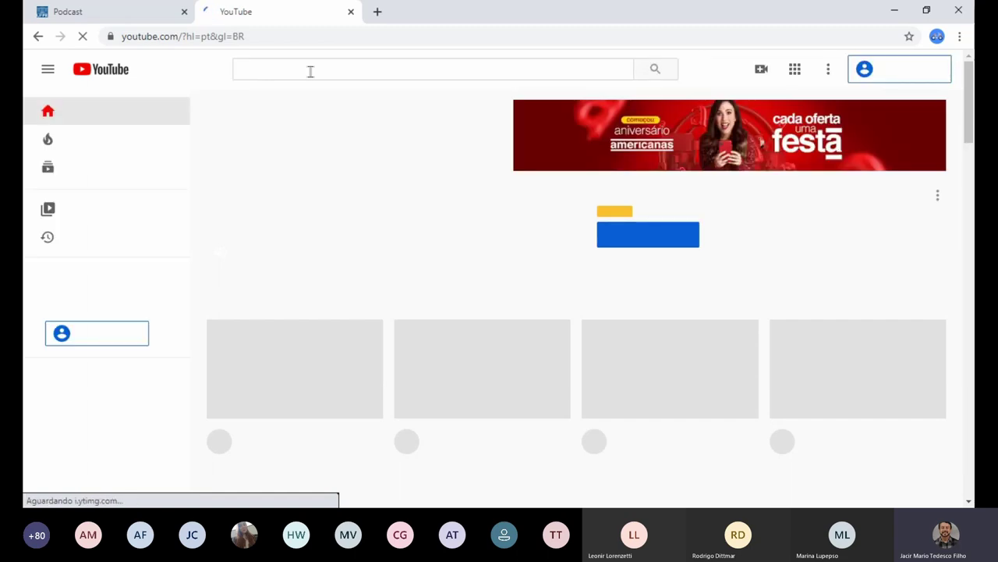
- Search YouTube for "cipead"
click(311, 71)
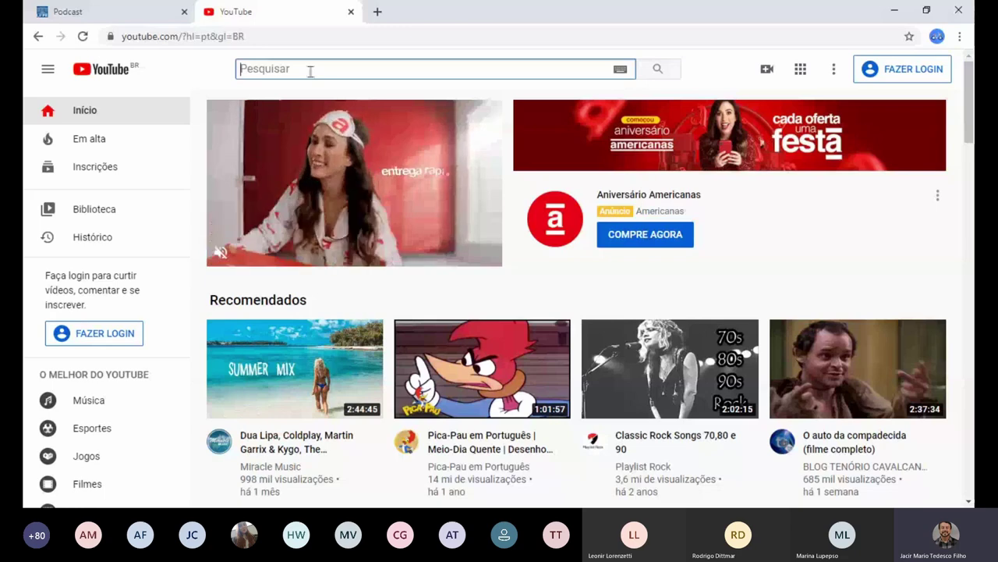
text(Cl)
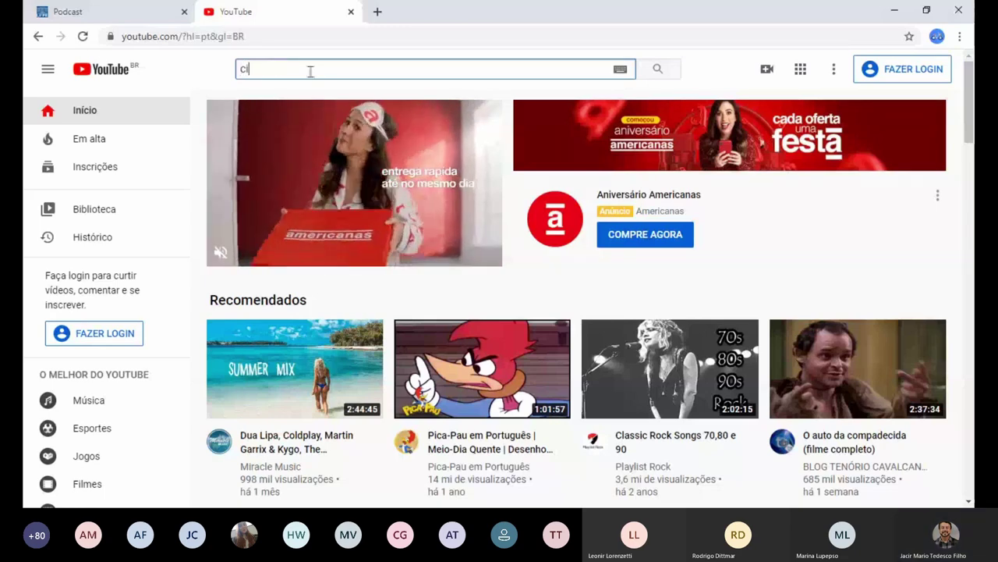
text(pead)
key(Return)
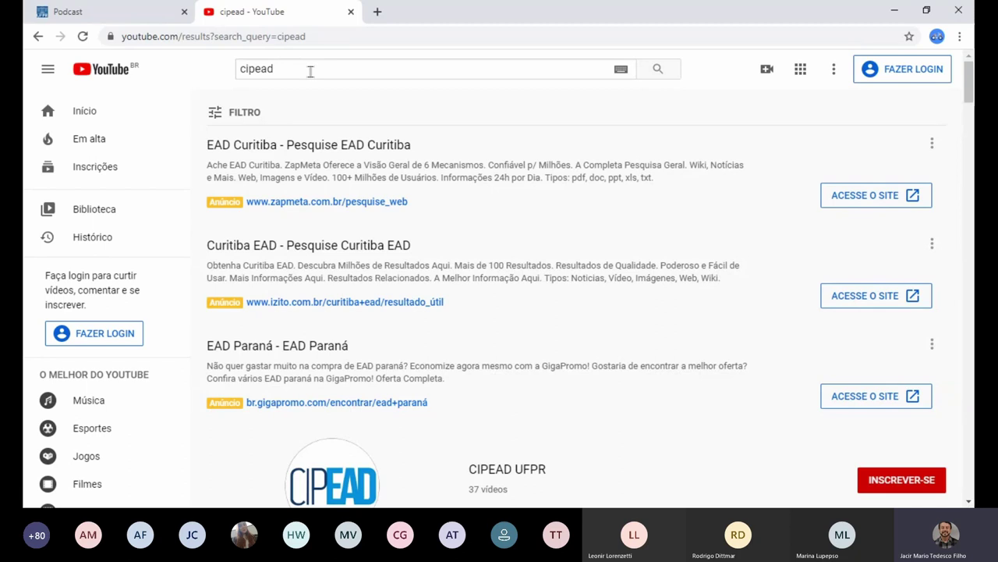
- Open and pause CIPEAD UFPR's video "UFPR Virtual - Apresentação" from the results, and copy its web address
scroll(971, 102, down, 8)
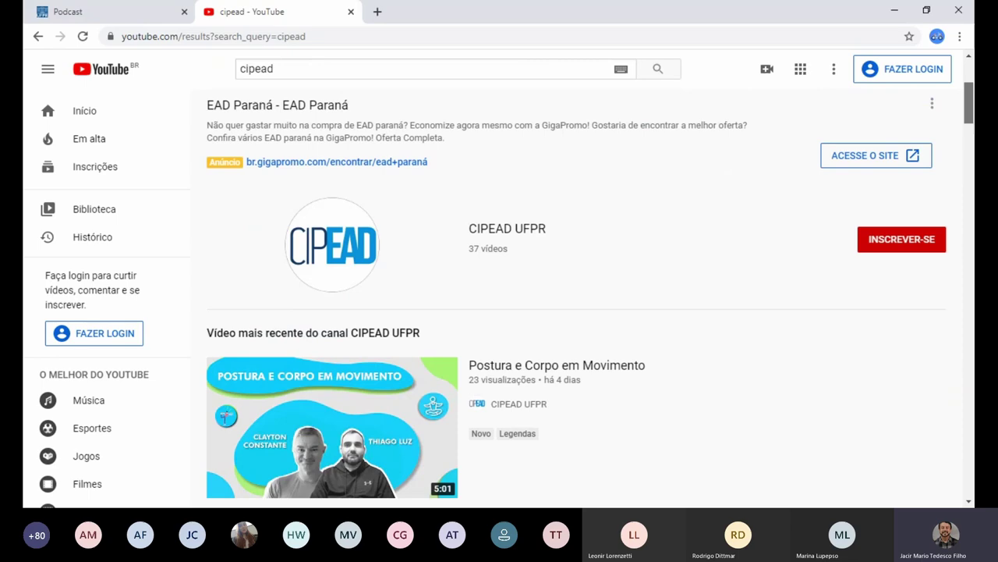
scroll(590, 295, down, 5)
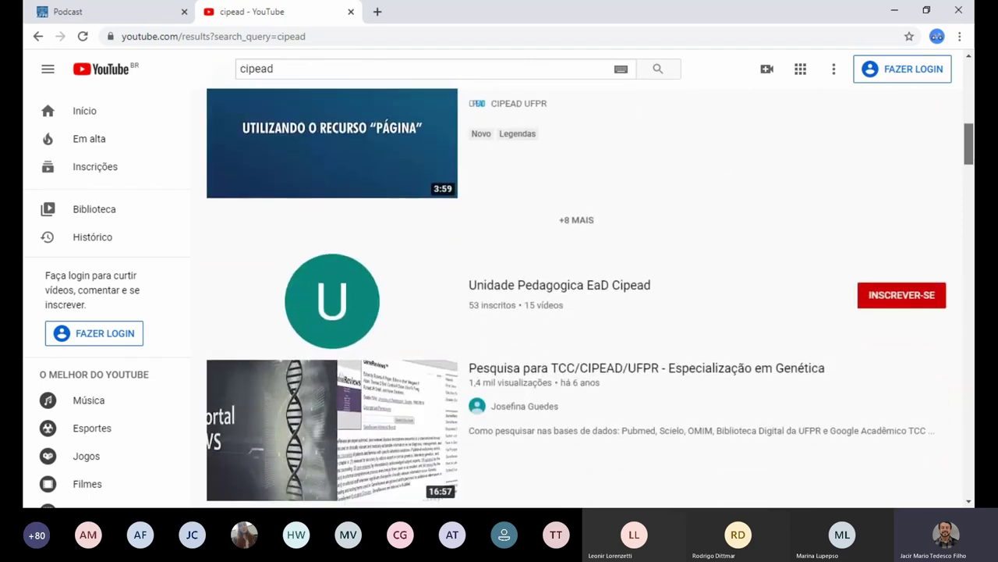
scroll(591, 296, down, 7)
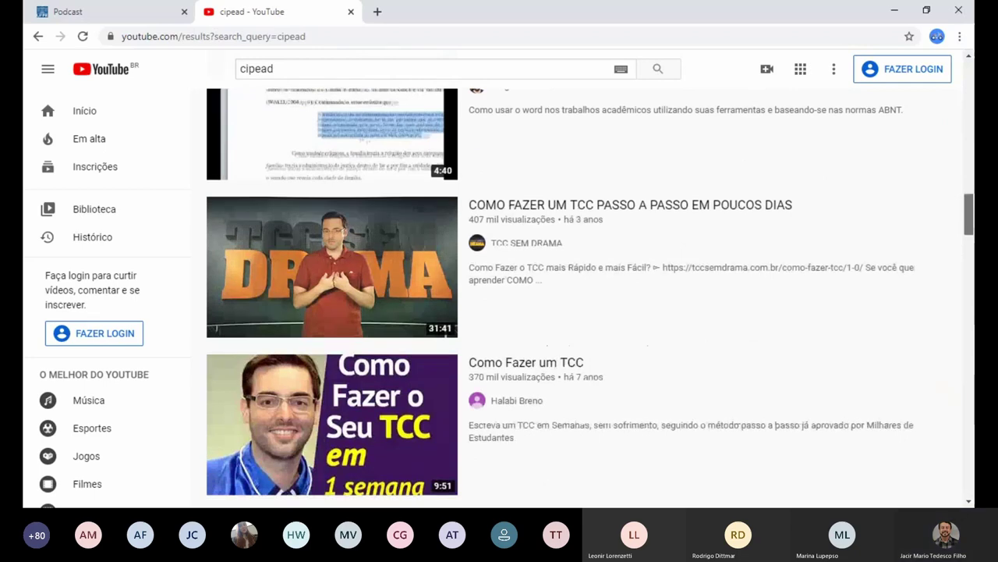
scroll(973, 294, down, 8)
scroll(973, 294, down, 1)
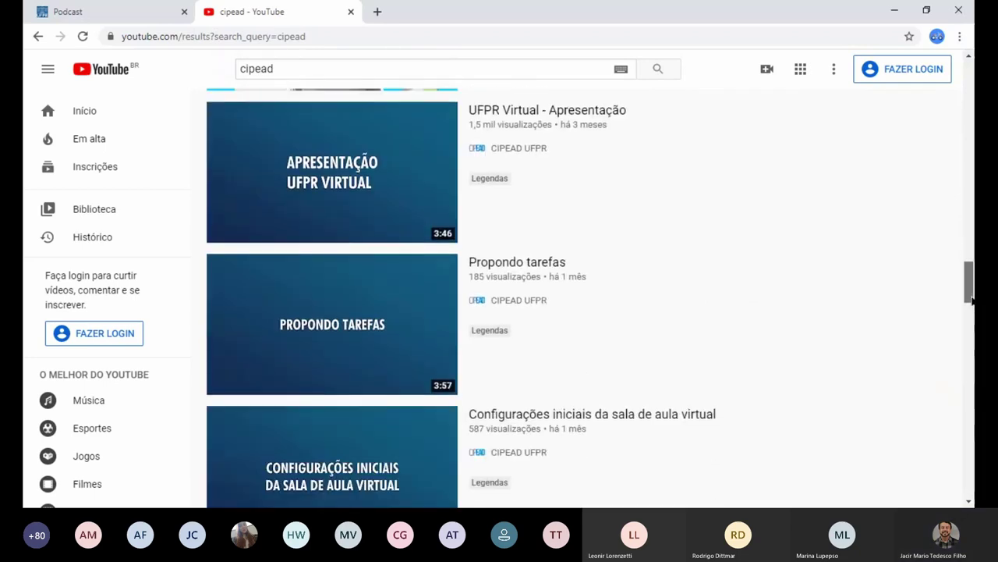
click(310, 195)
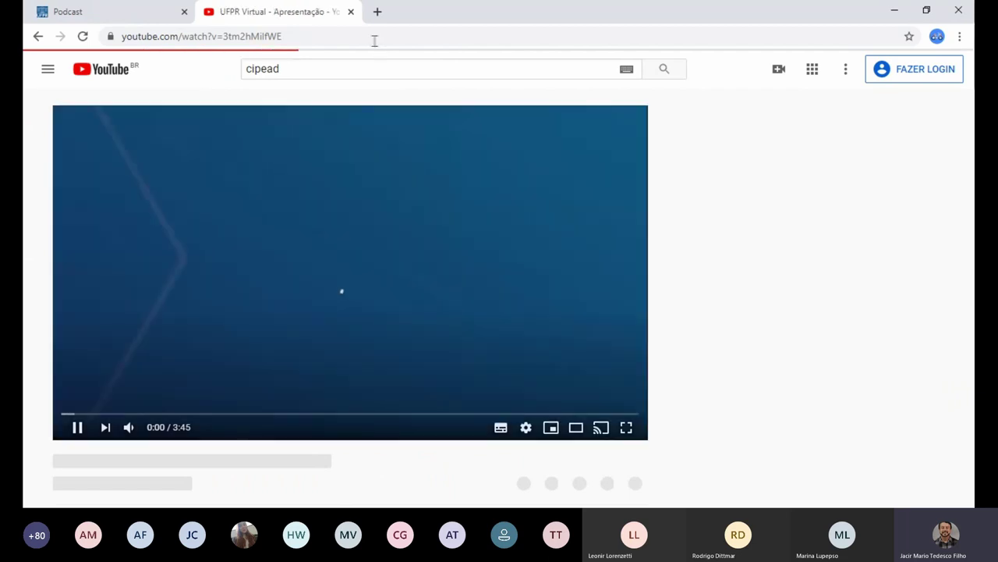
click(78, 429)
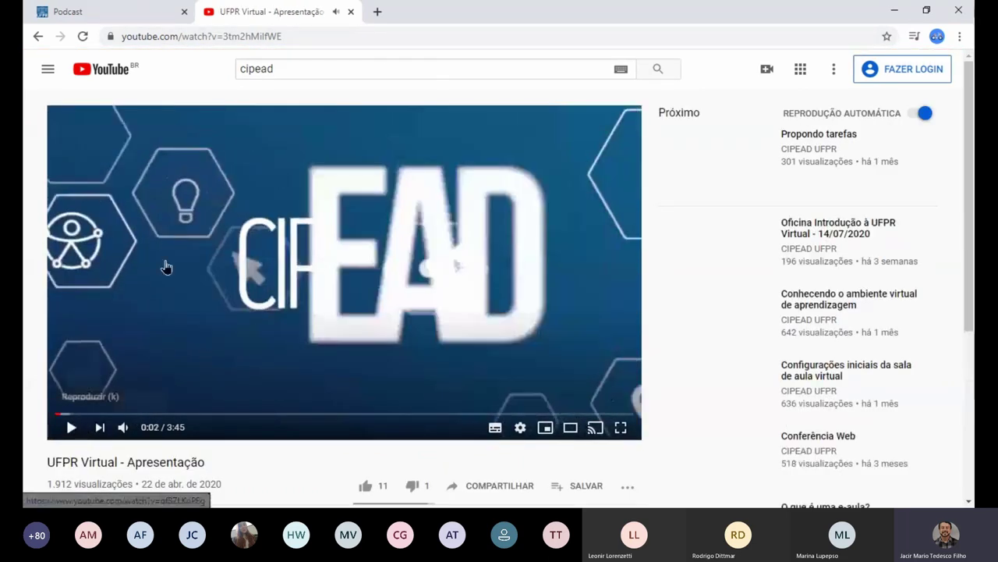
click(325, 39)
key(ctrl+c)
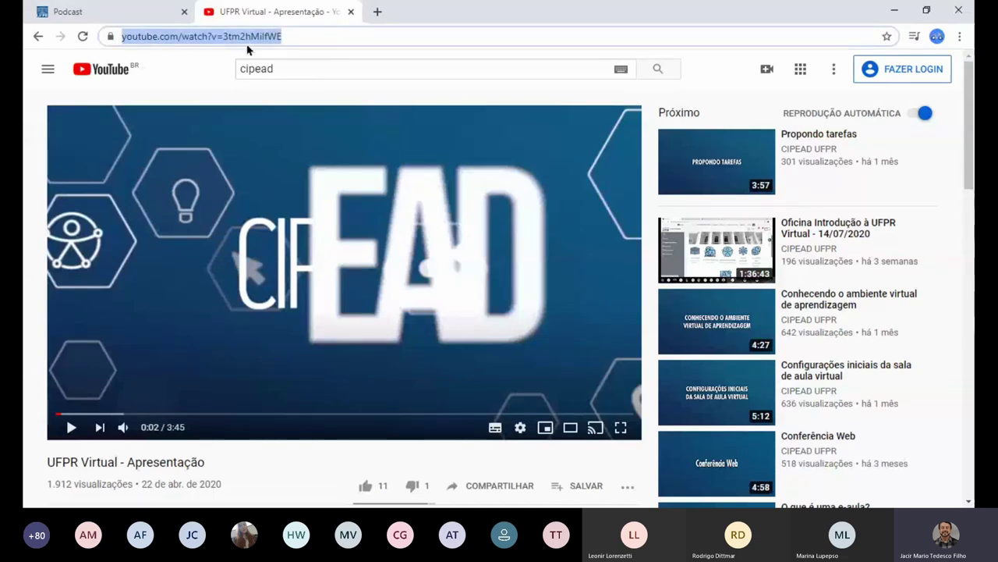
- Return to the Podcast gallery form, paste the copied video address as the new item's YouTube URL and save the item
click(103, 12)
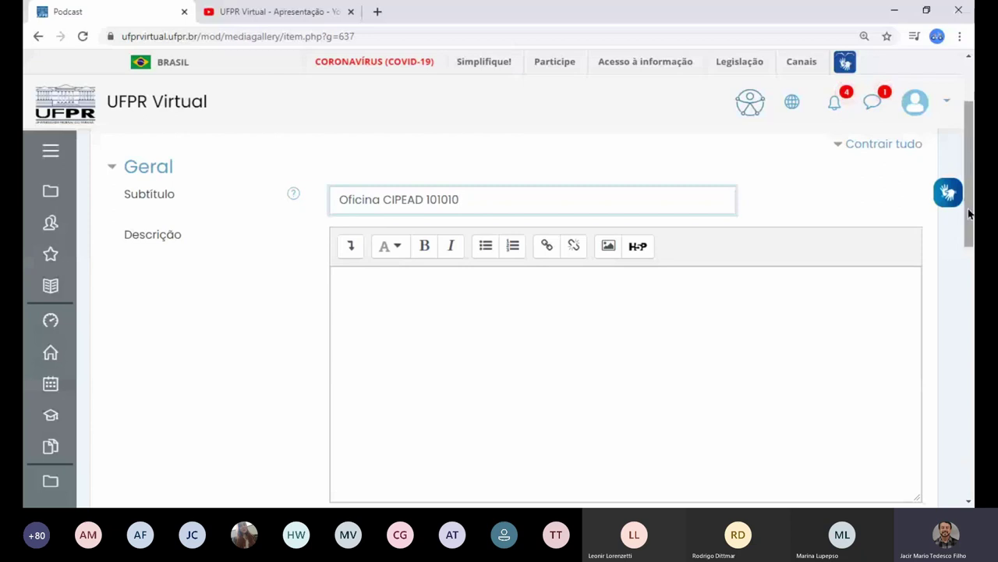
scroll(970, 214, down, 3)
scroll(526, 315, down, 2)
click(445, 331)
key(ctrl+v)
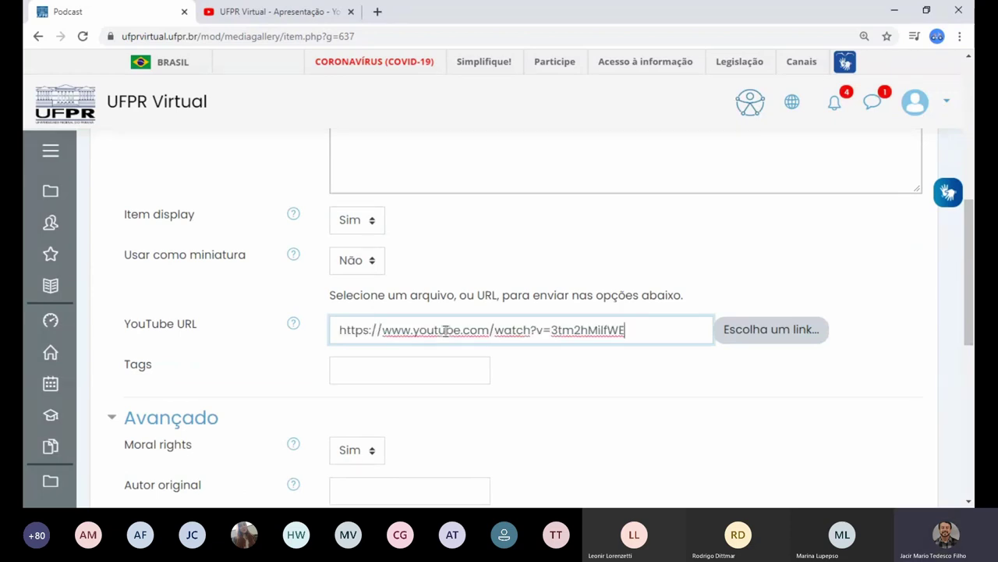
scroll(445, 331, down, 5)
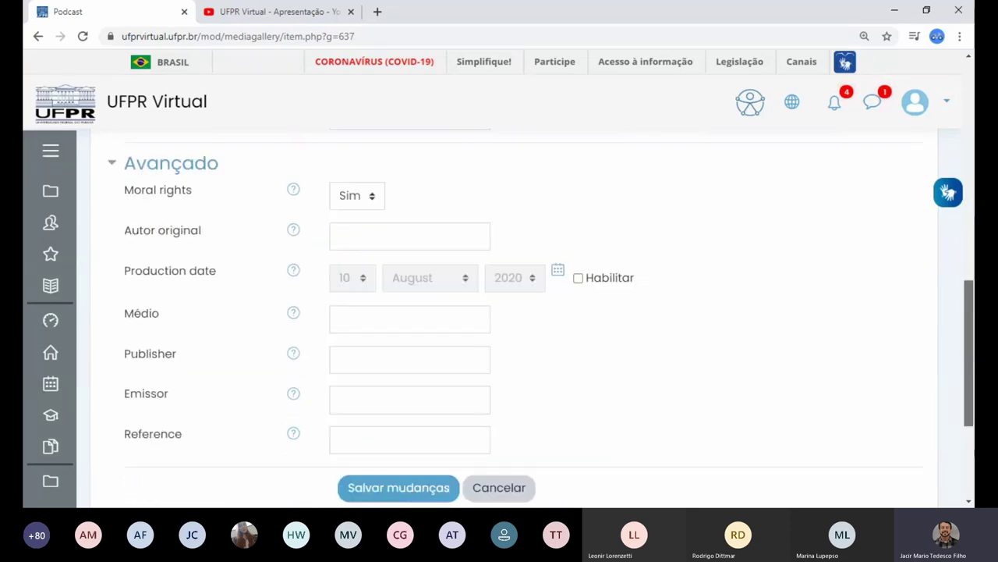
click(392, 397)
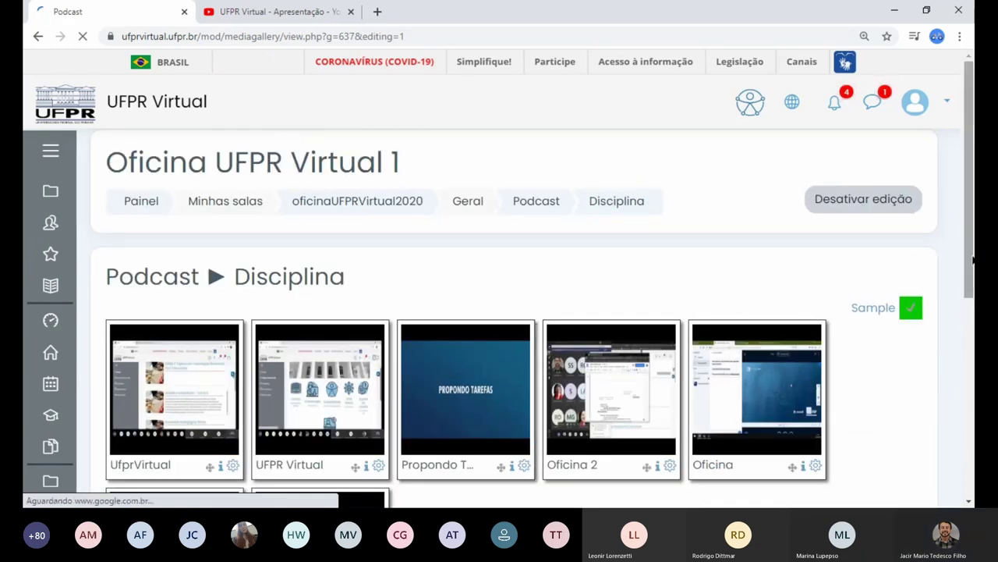
scroll(971, 336, down, 2)
scroll(971, 335, down, 2)
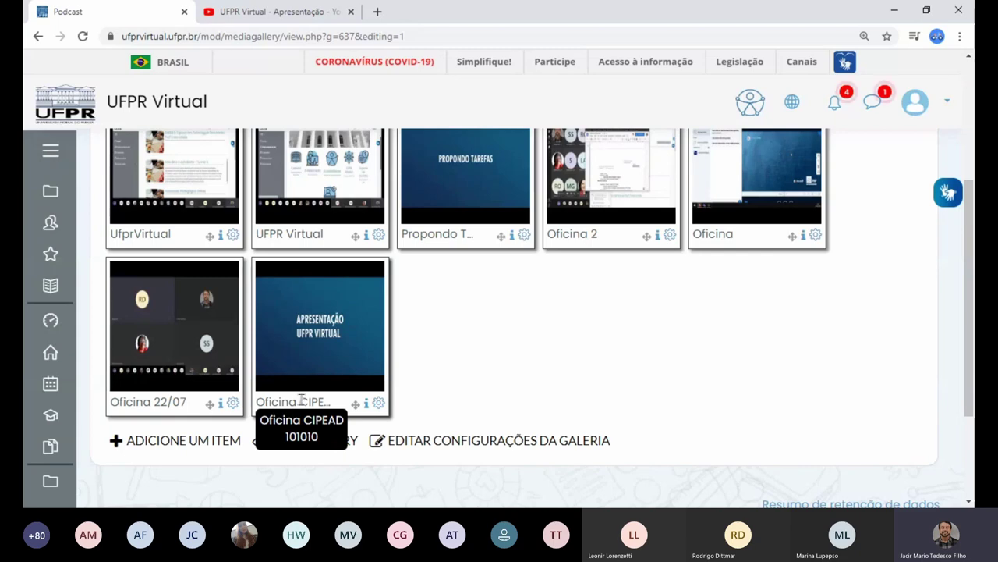
- Open the "Oficina CIPEAD 101010" item for editing and save it without changes
click(378, 403)
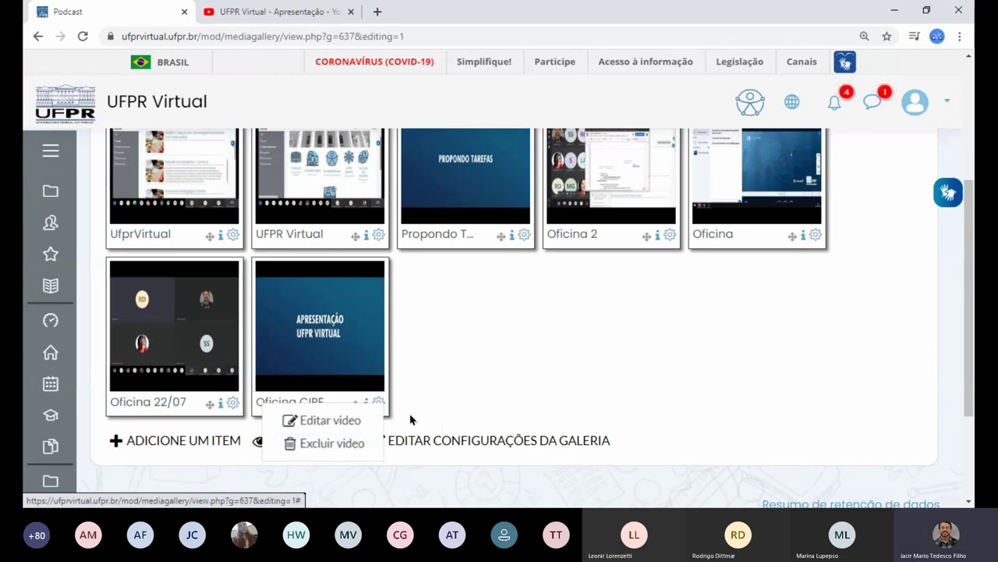
click(335, 422)
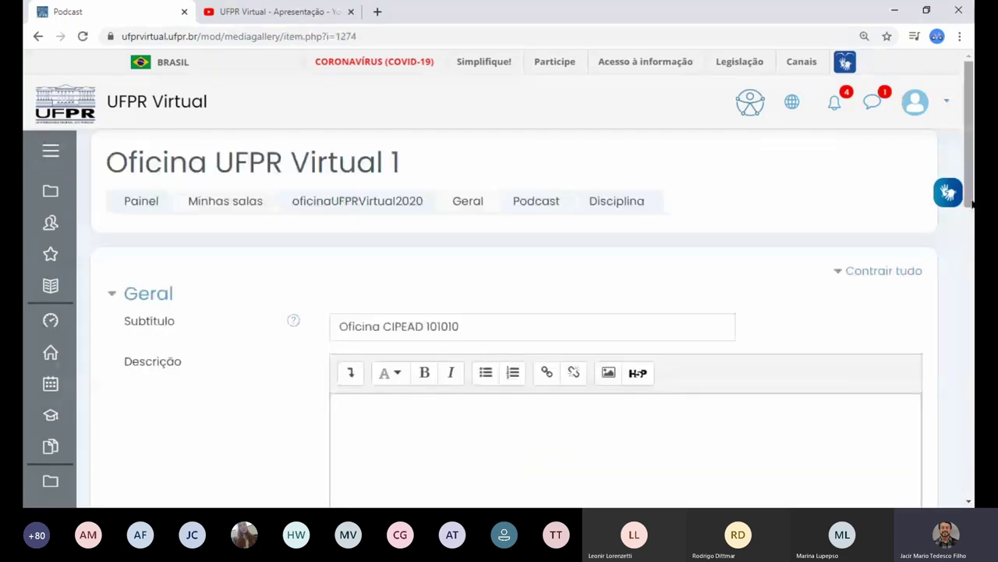
scroll(972, 204, down, 15)
click(404, 358)
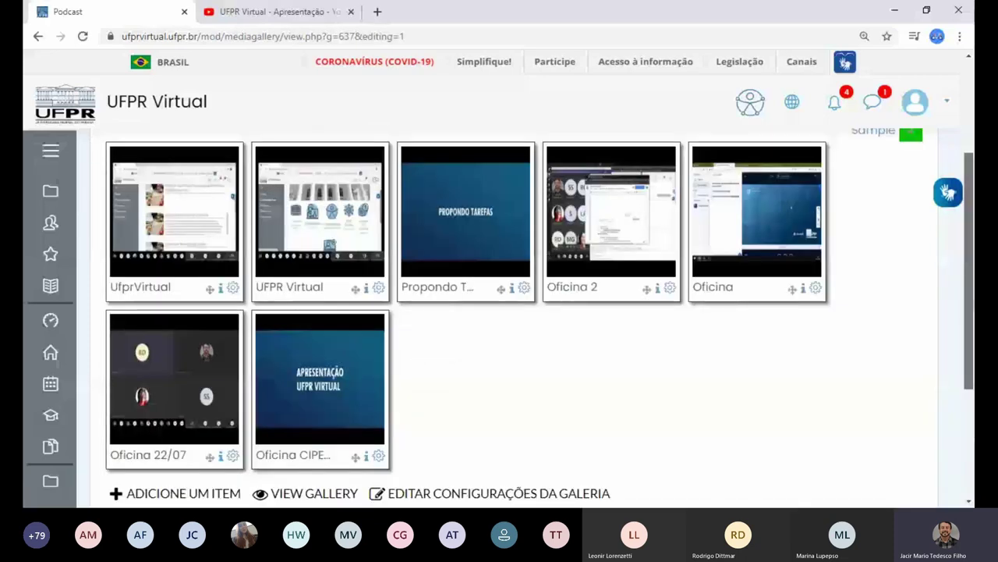
- Delete the "Oficina CIPEAD 101010" video from the gallery and confirm the removal
scroll(381, 400, down, 2)
click(379, 388)
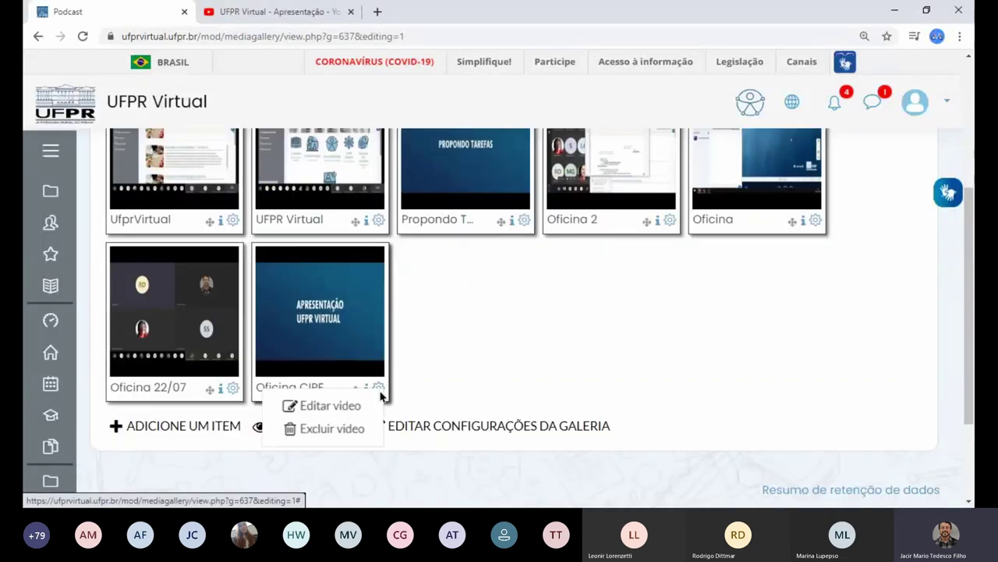
click(332, 429)
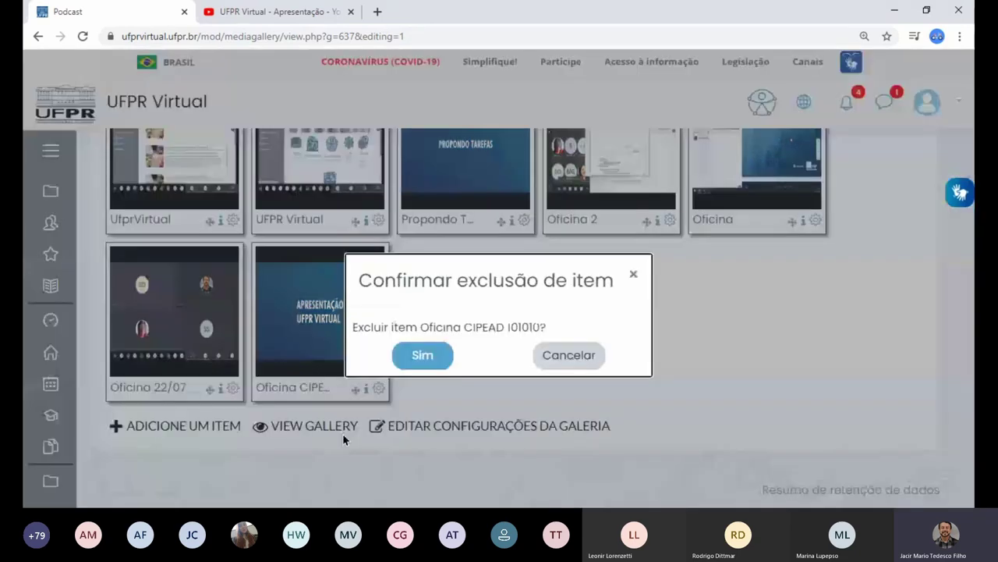
click(422, 356)
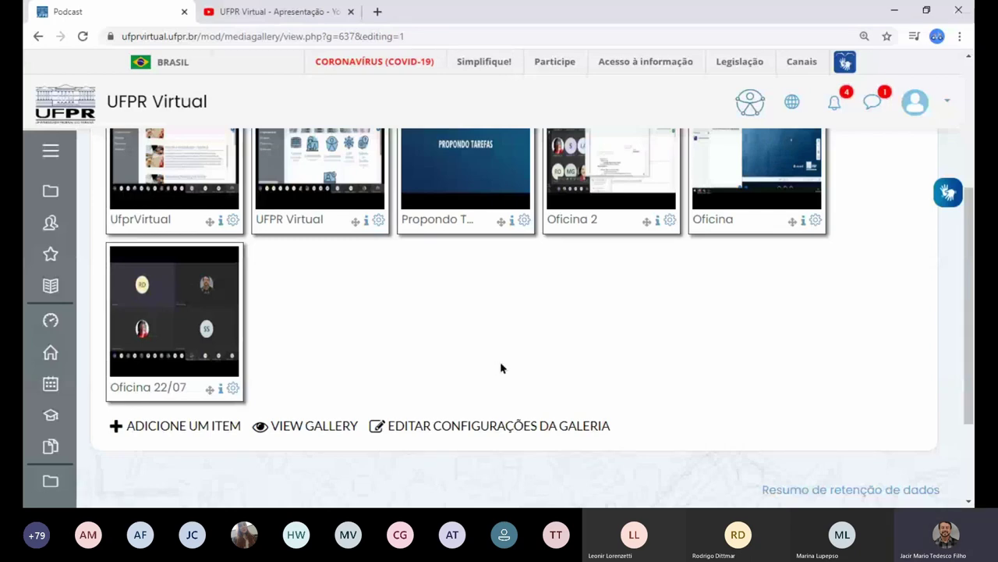
- Reorder the gallery so that Oficina 22/07 comes first, followed by Propondo Tarefas, UfprVirtual and UFPR Virtual
scroll(501, 368, up, 1)
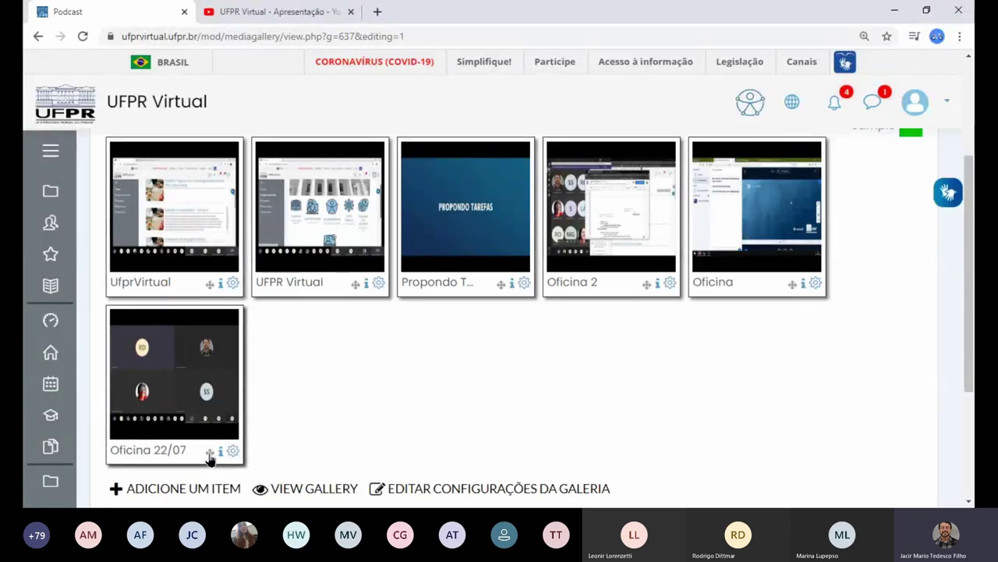
drag(209, 456, 348, 286)
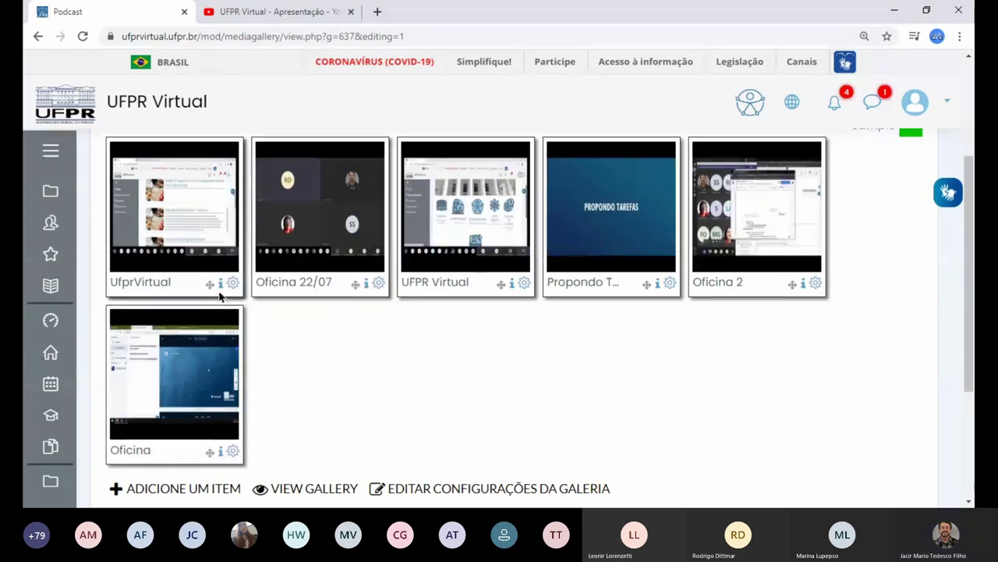
drag(210, 285, 578, 284)
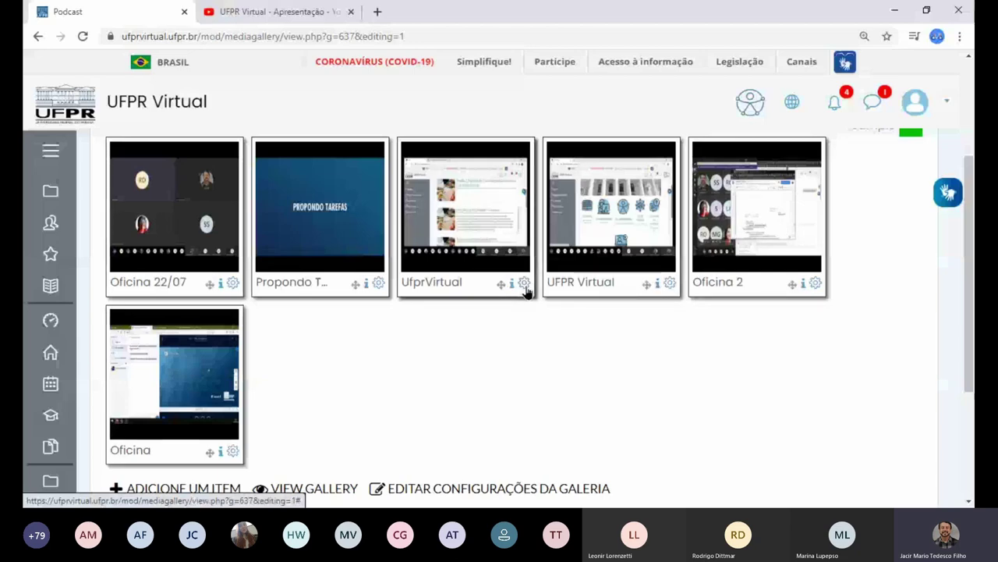
- Edit the Oficina video, add the description "Video relacionado ao Módulo 4" and save the changes
click(233, 450)
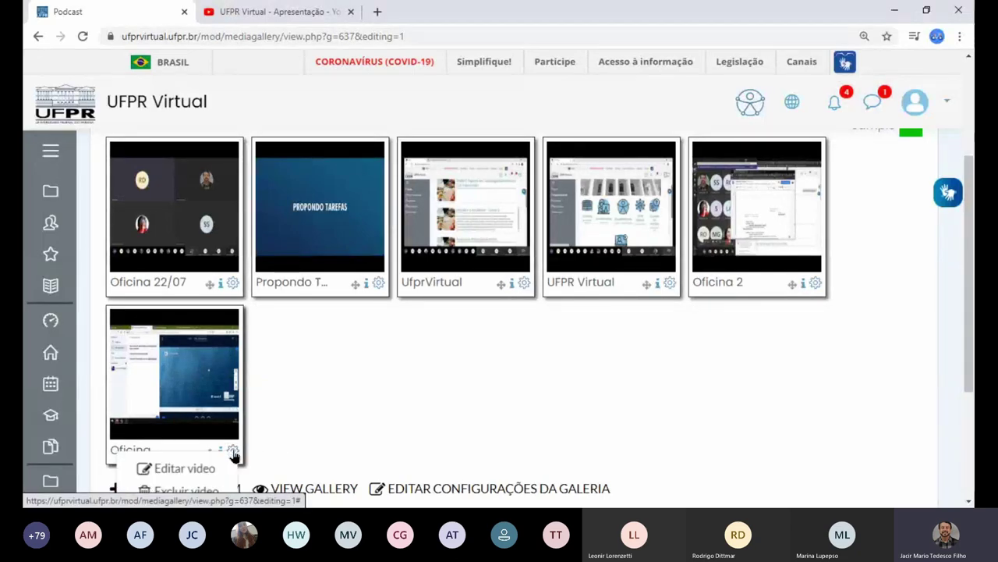
click(184, 468)
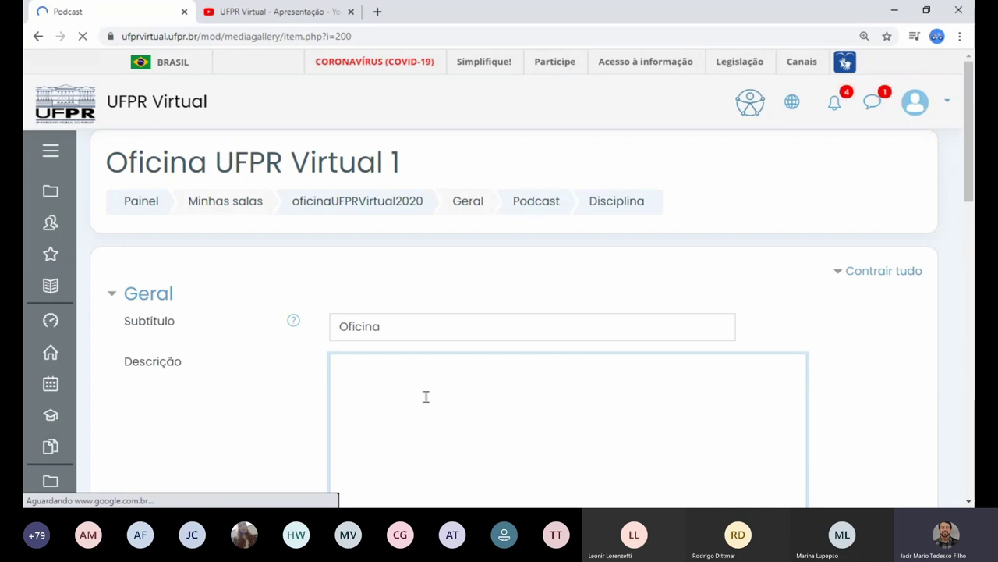
scroll(426, 396, down, 5)
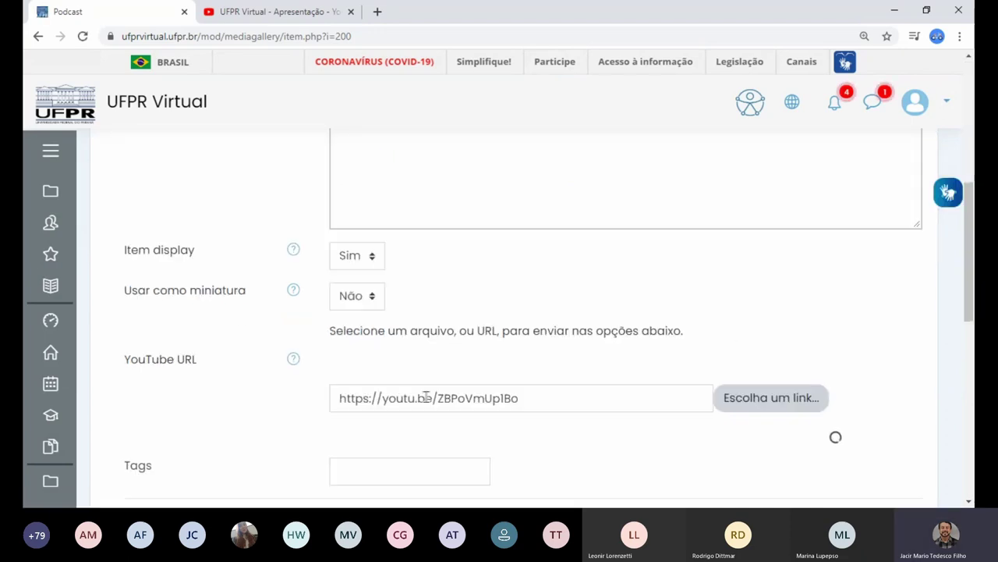
click(486, 353)
text(Vid)
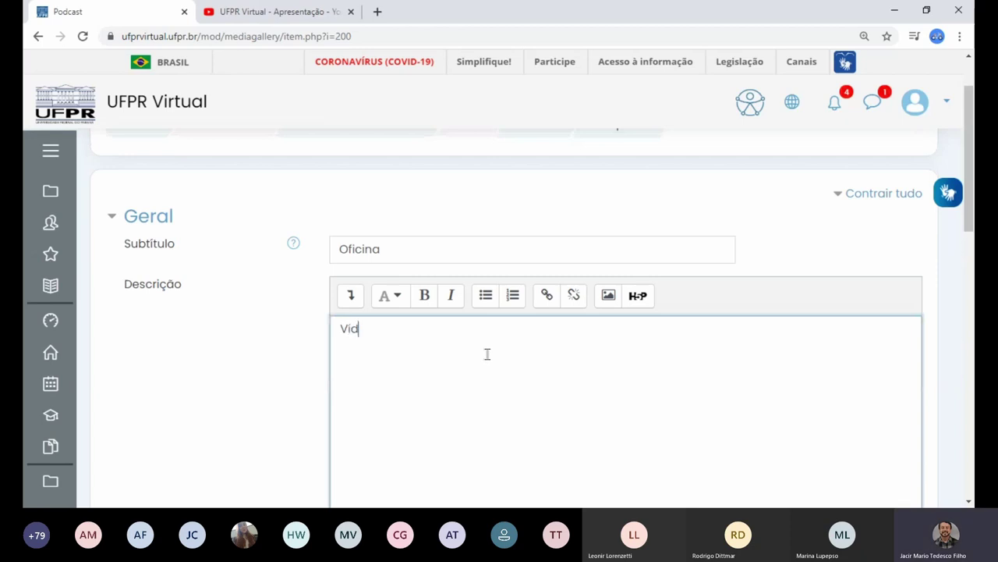
text(eo relacio)
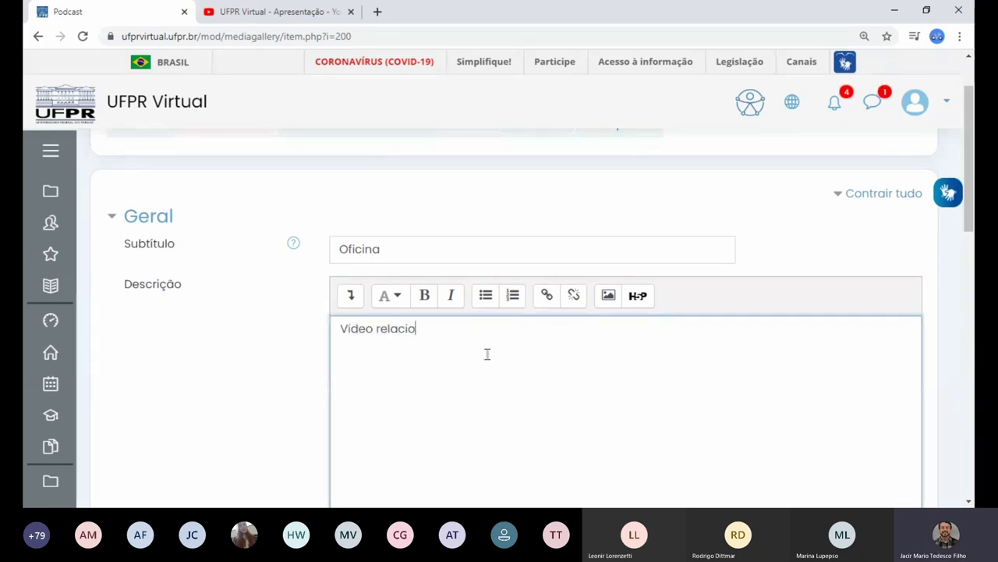
text(nado ao Módulo 4)
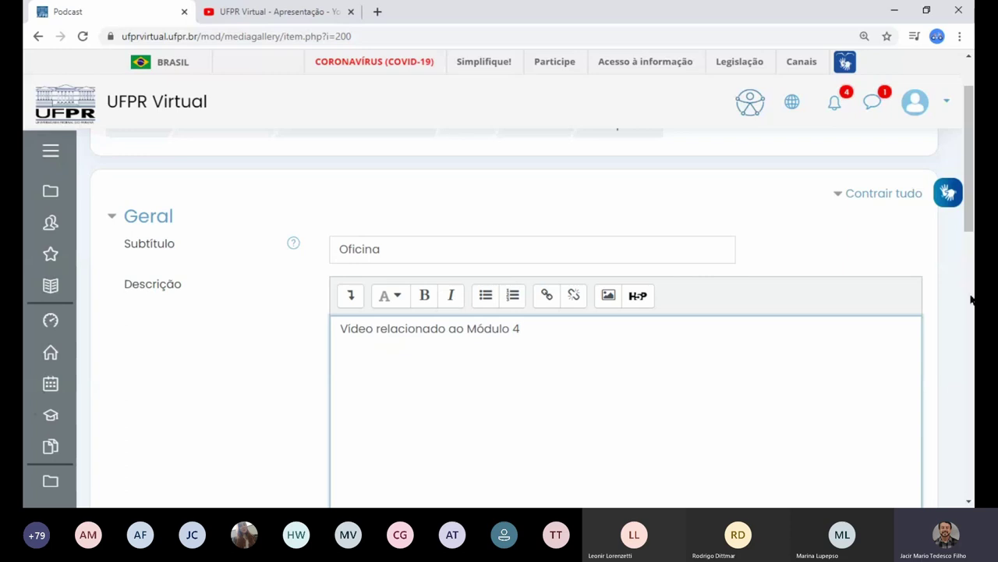
drag(969, 204, 972, 484)
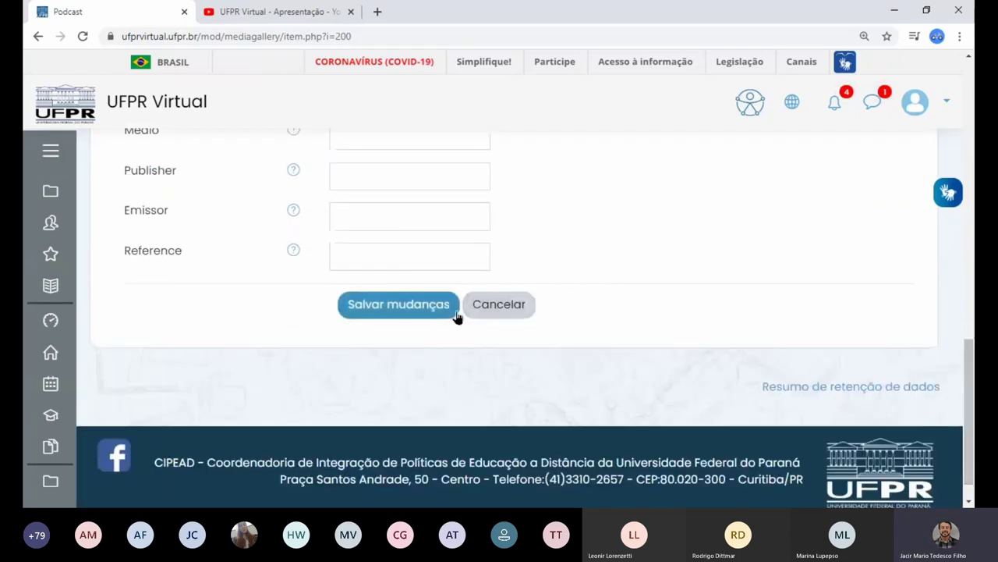
click(425, 307)
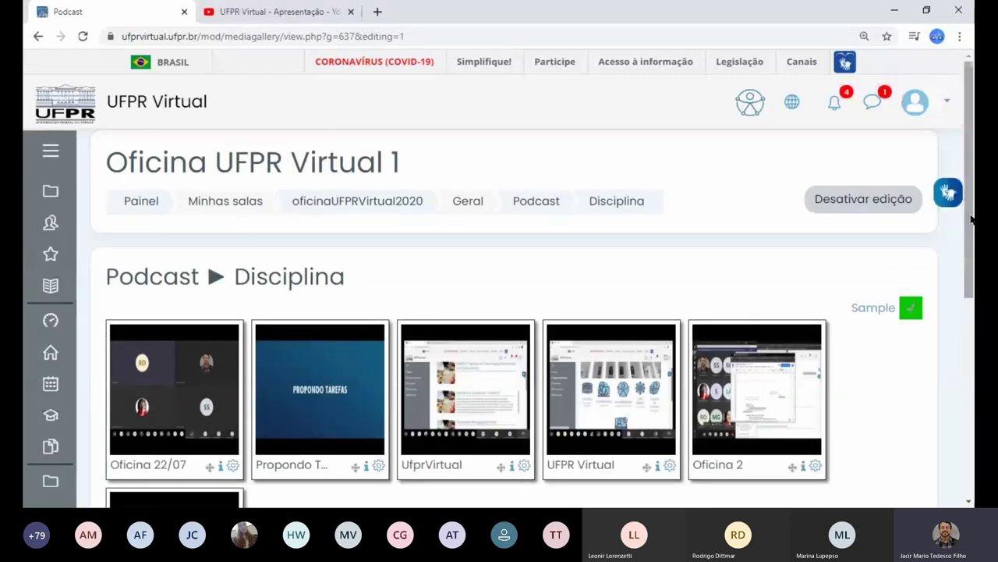
- Turn off editing mode for the Podcast gallery
drag(972, 220, 973, 263)
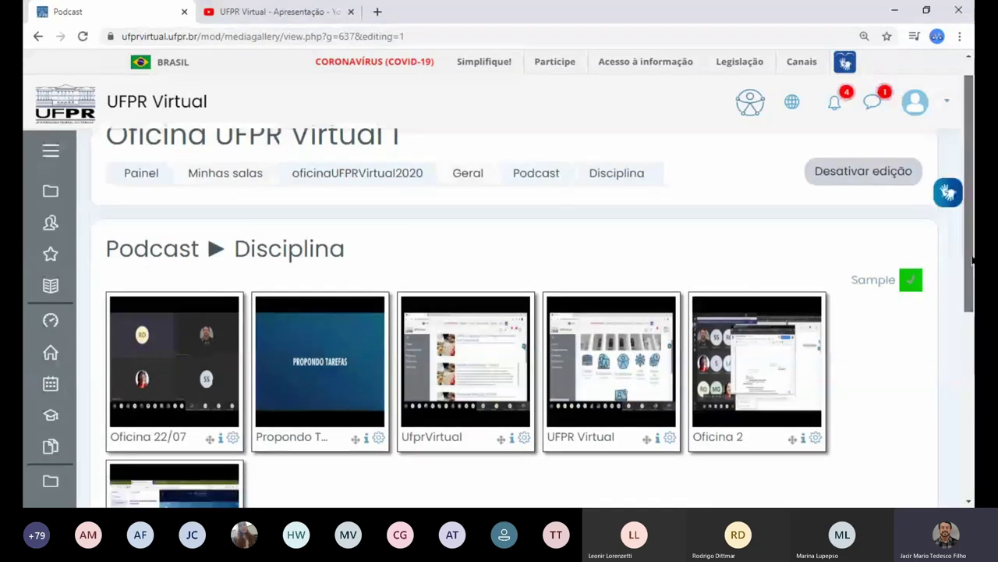
scroll(972, 263, down, 2)
scroll(974, 234, up, 1)
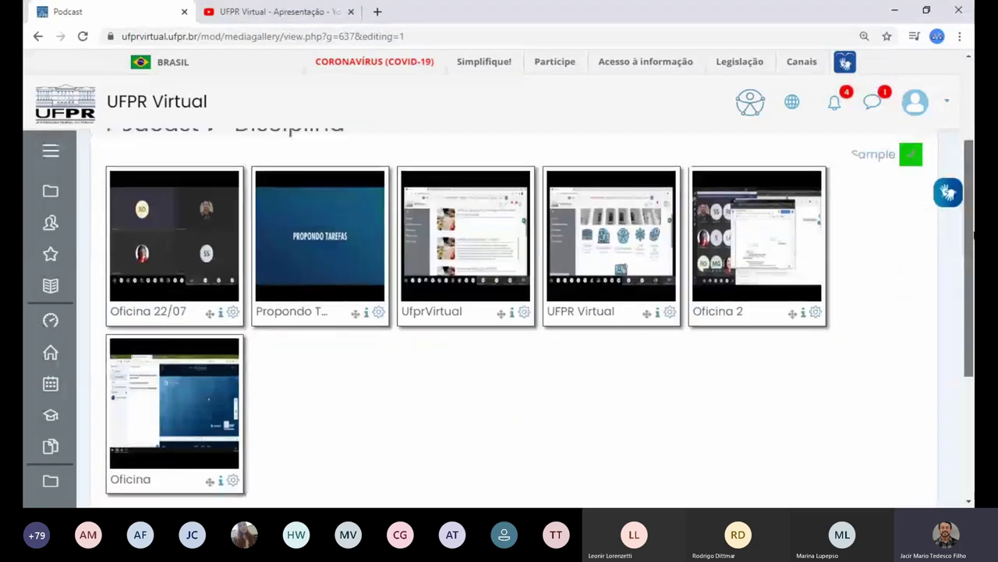
scroll(973, 234, up, 2)
click(872, 209)
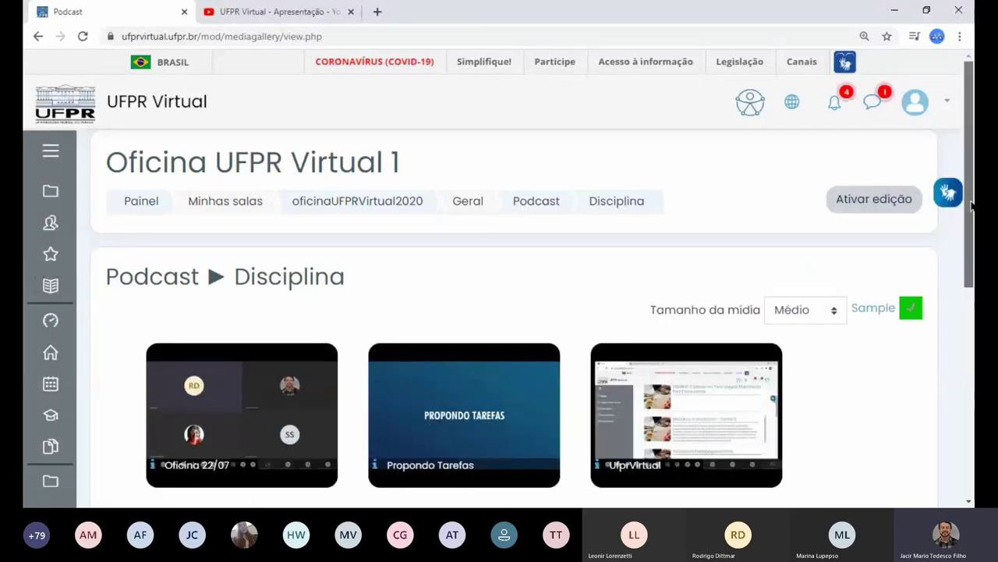
- Open the Oficina video in the gallery viewer and close it again
scroll(971, 257, down, 4)
scroll(725, 350, down, 1)
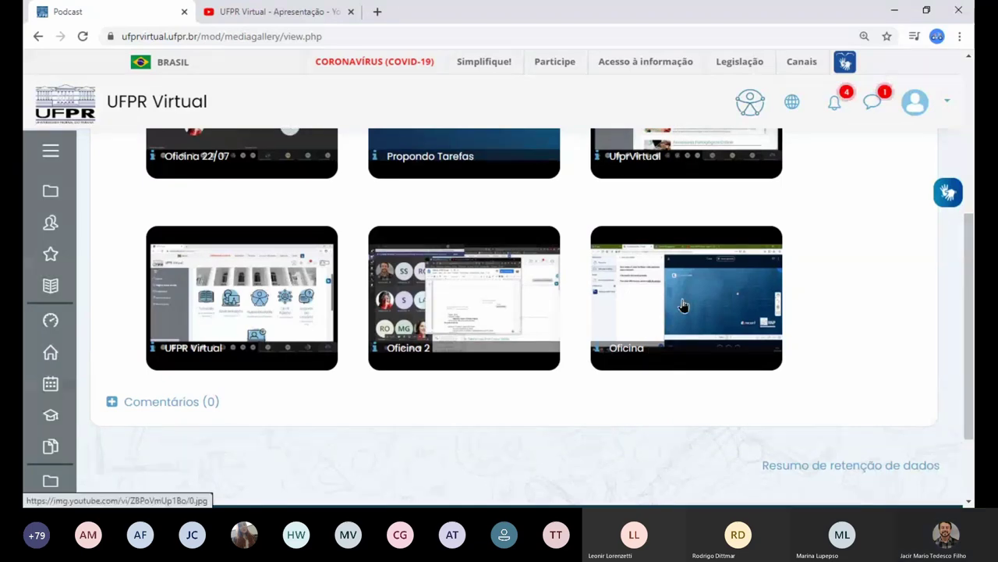
click(683, 305)
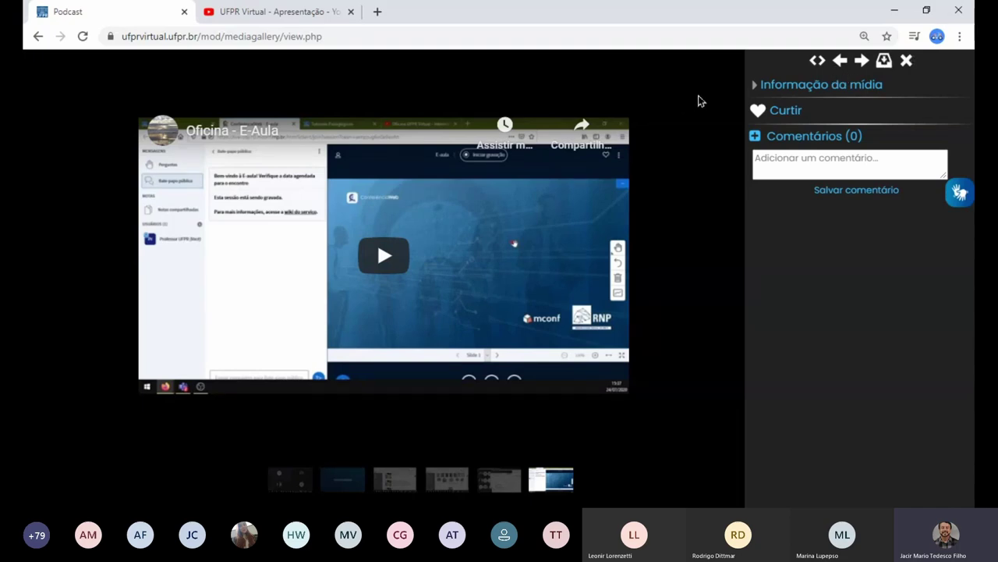
click(906, 61)
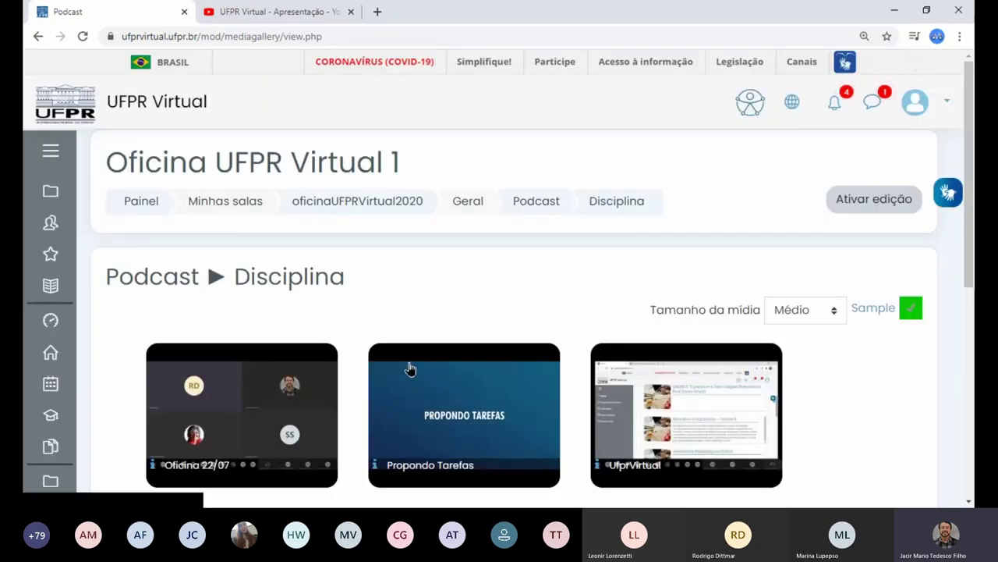
- Open the Oficina 22/07 video in the gallery viewer and browse back and forth through the videos, ending on UfprVirtual
scroll(408, 367, down, 2)
scroll(499, 320, down, 2)
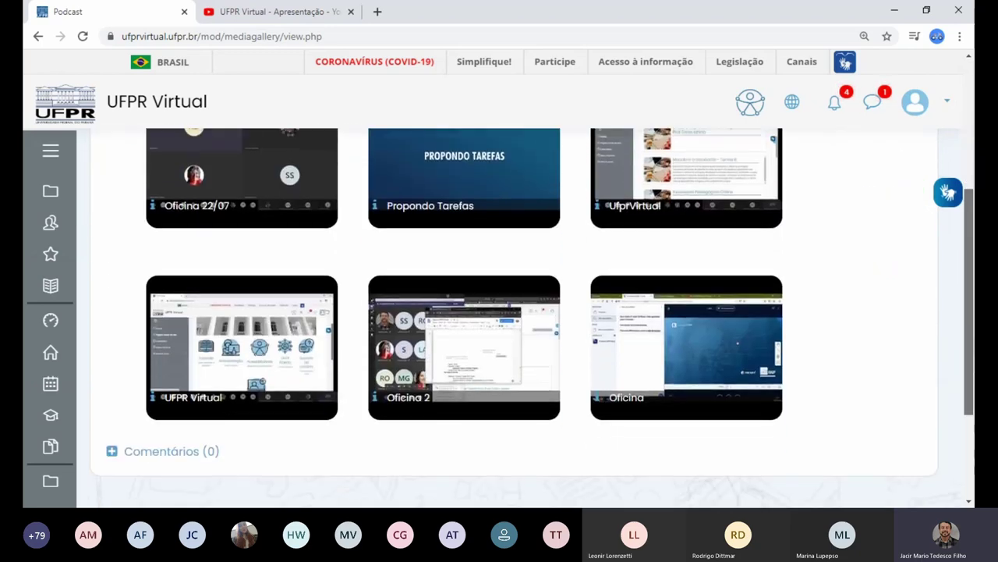
scroll(499, 319, up, 2)
scroll(973, 314, up, 1)
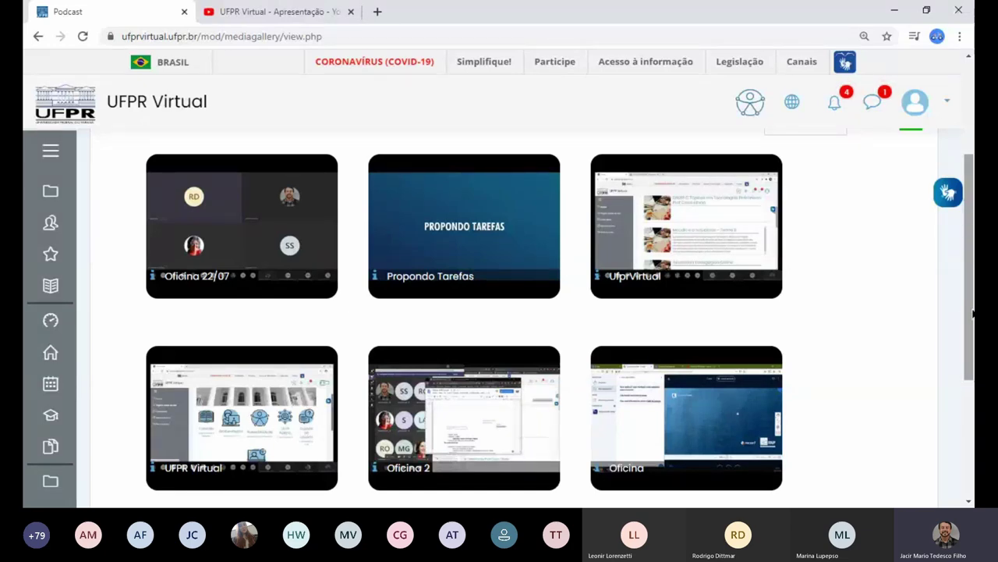
click(225, 213)
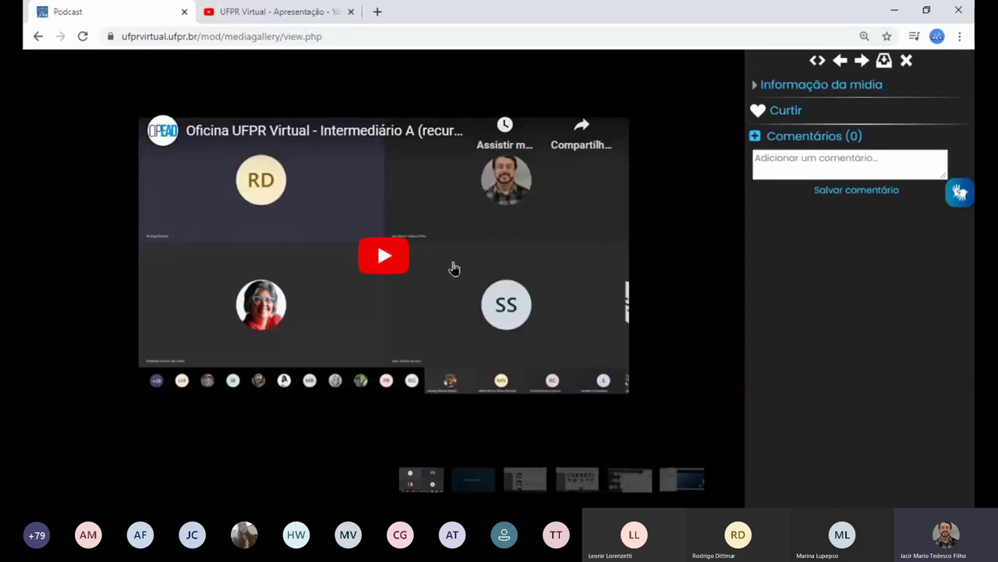
click(862, 69)
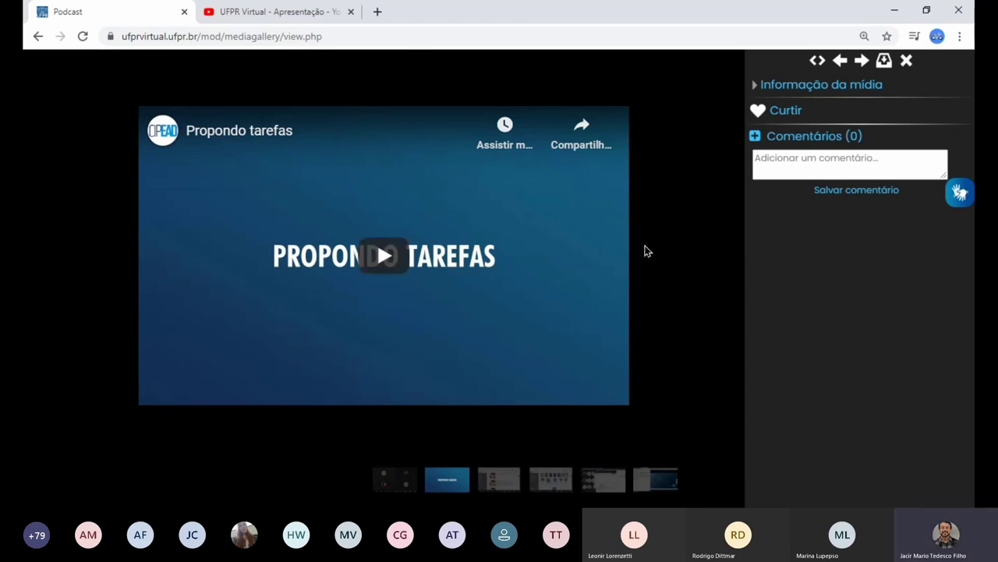
click(840, 69)
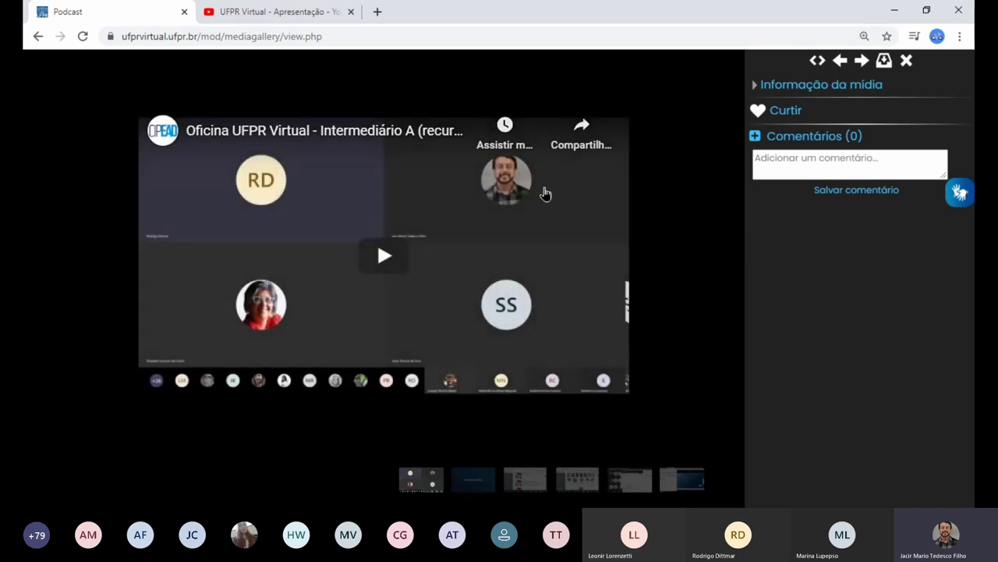
click(860, 65)
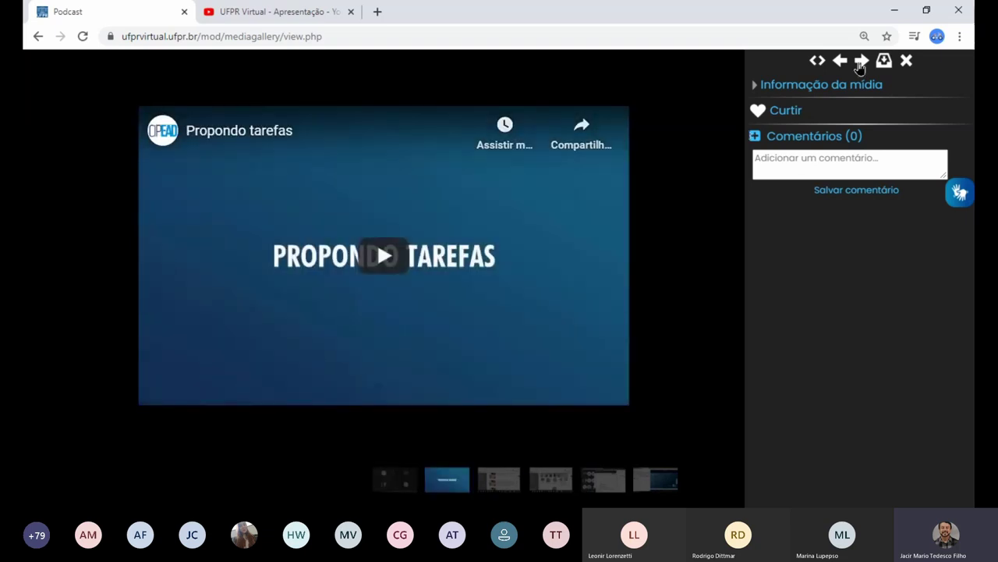
click(860, 62)
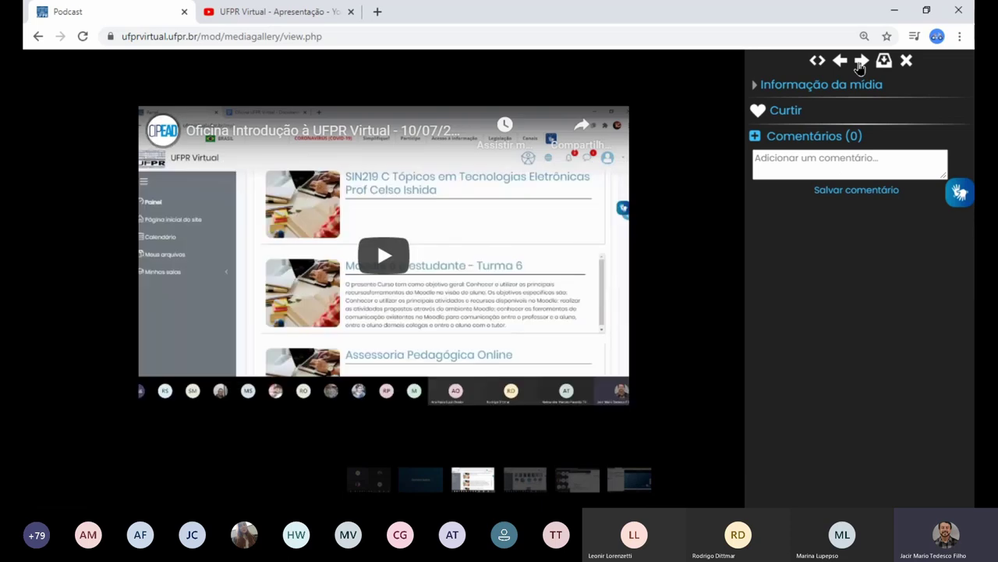
- Close the gallery viewer and return to the oficinaUFPRVirtual2020 course page
click(906, 61)
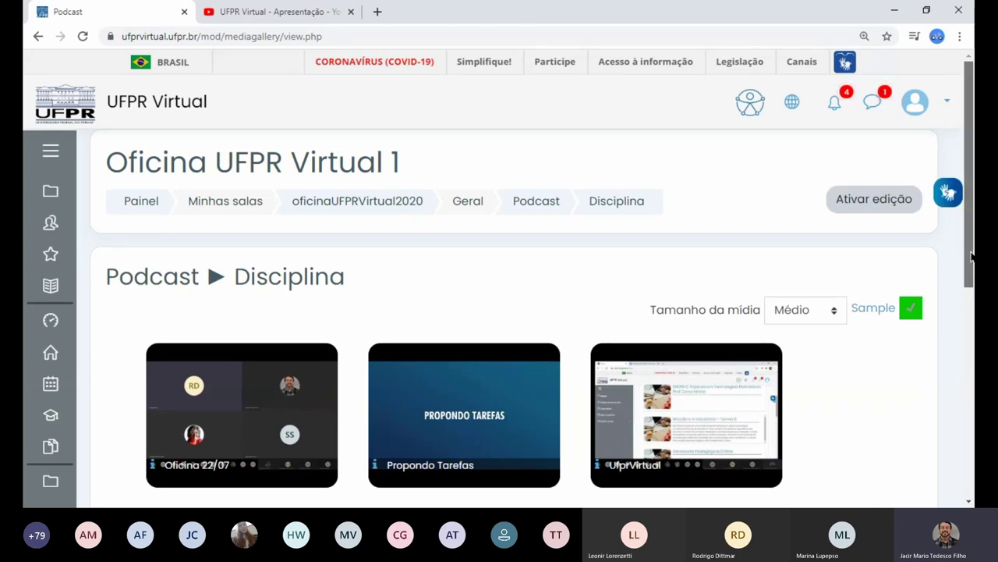
mouse_move(973, 258)
mouse_down()
mouse_move(972, 433)
mouse_move(973, 256)
mouse_up()
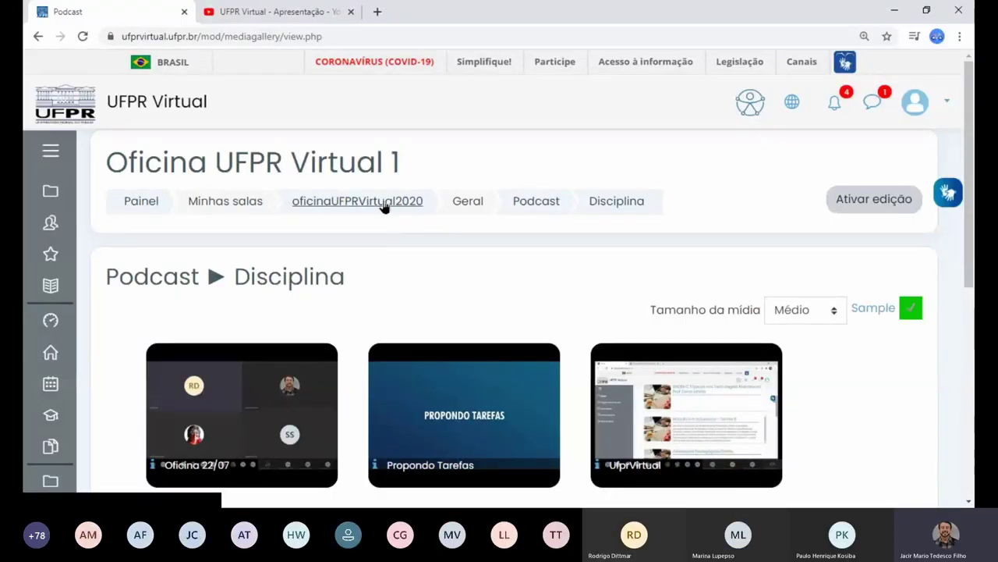
click(383, 203)
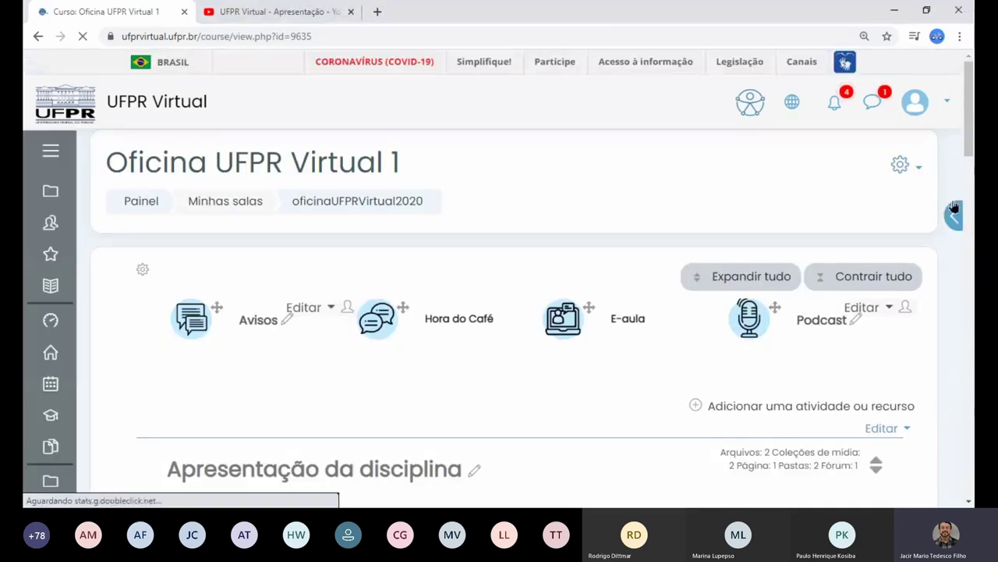
- Turn off editing mode for the course
click(920, 170)
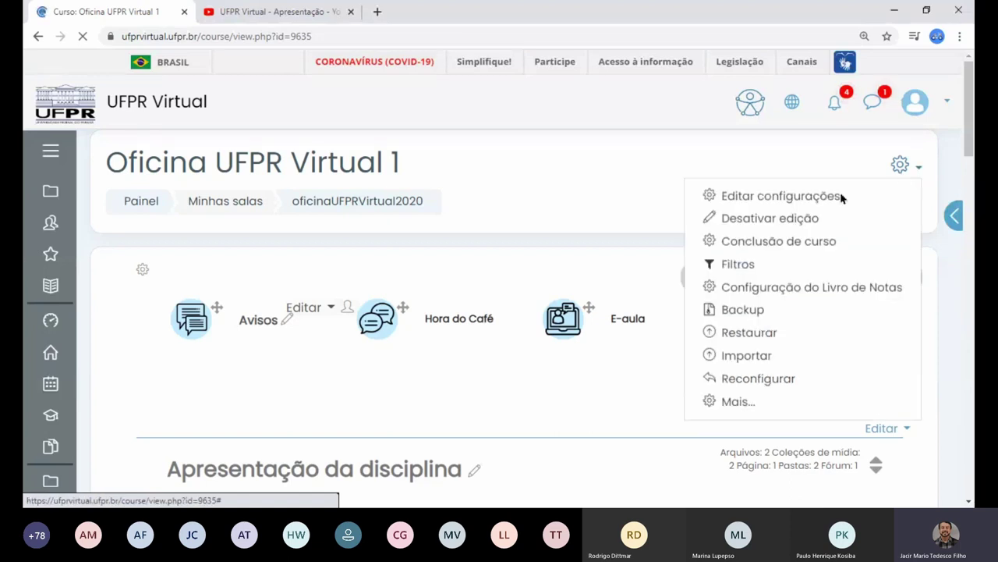
click(787, 228)
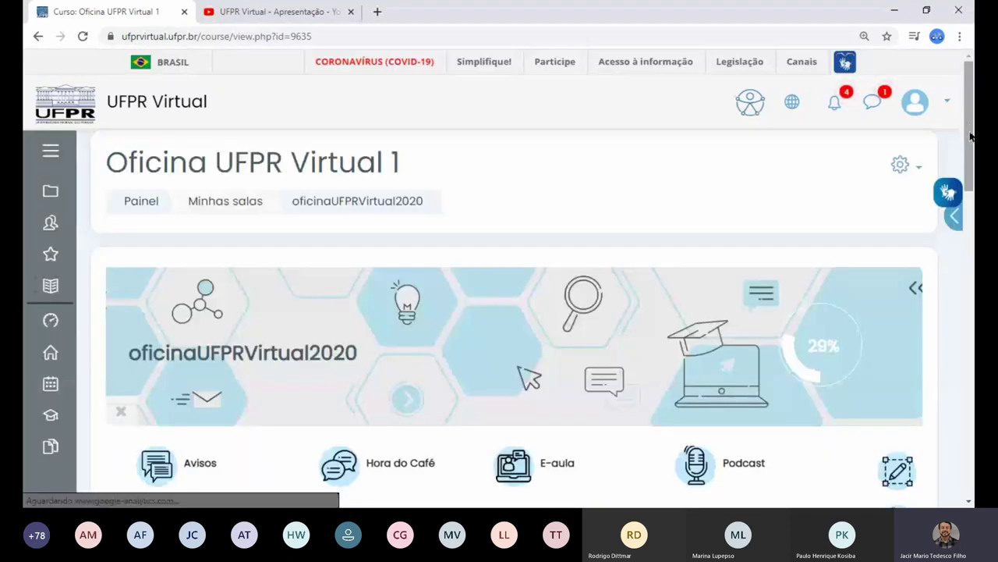
scroll(447, 218, down, 2)
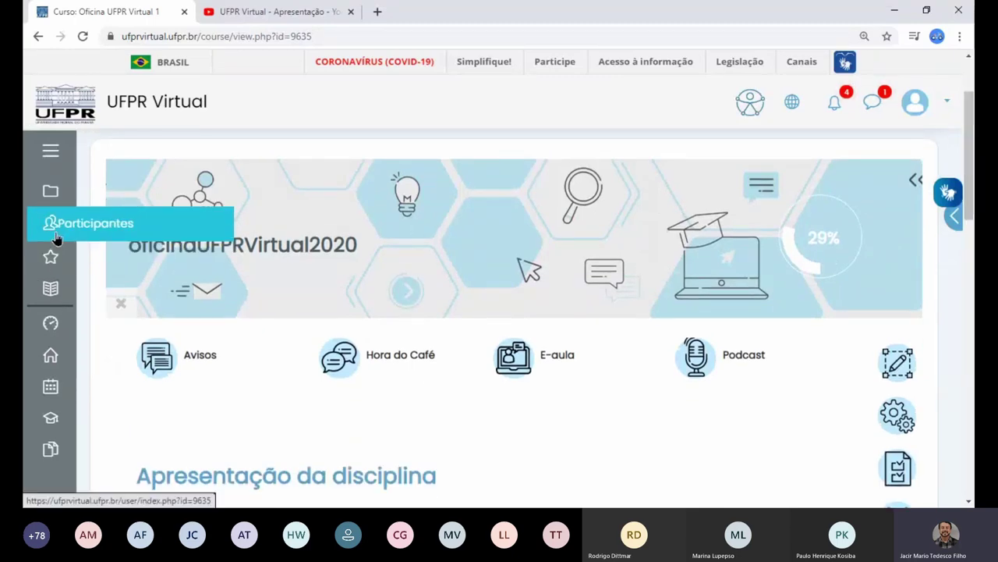
- Open the course's participants list and look through the enrolled users and their roles
click(57, 234)
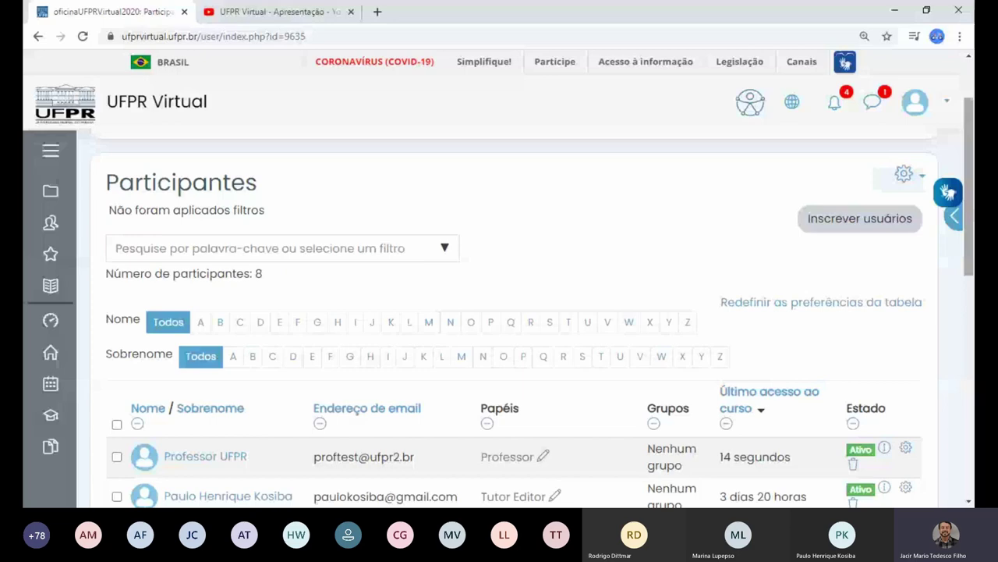
scroll(499, 312, down, 4)
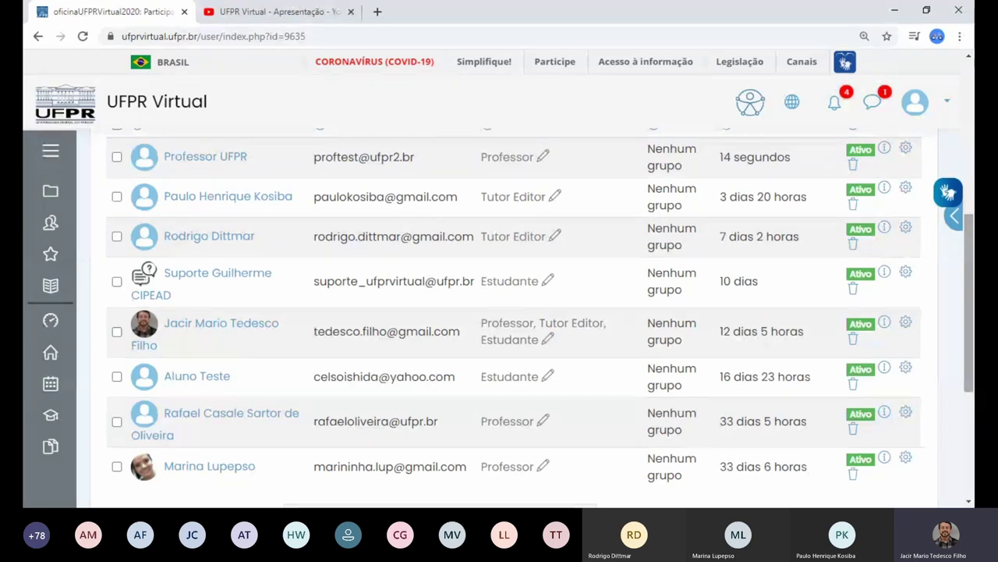
scroll(499, 312, up, 2)
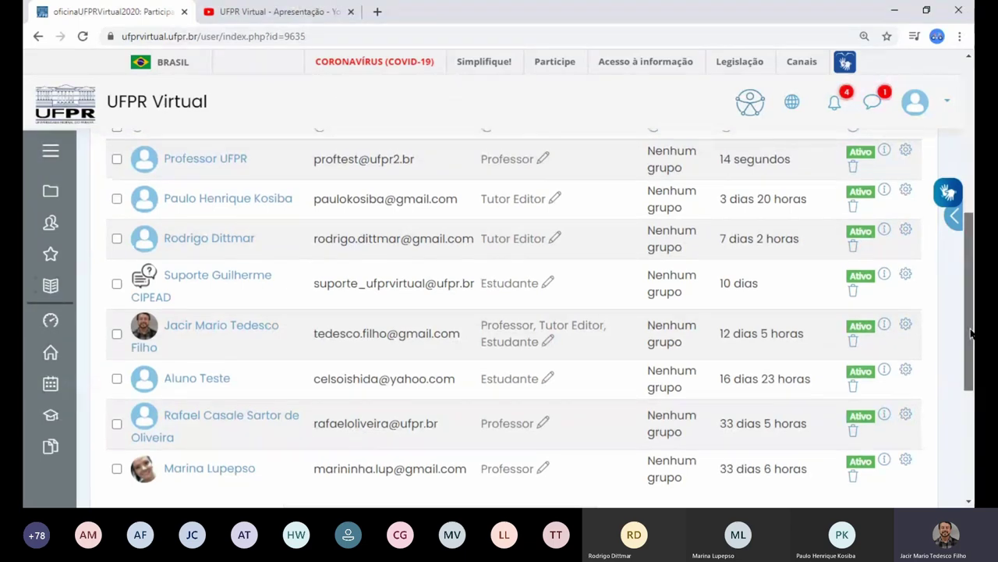
scroll(499, 312, up, 3)
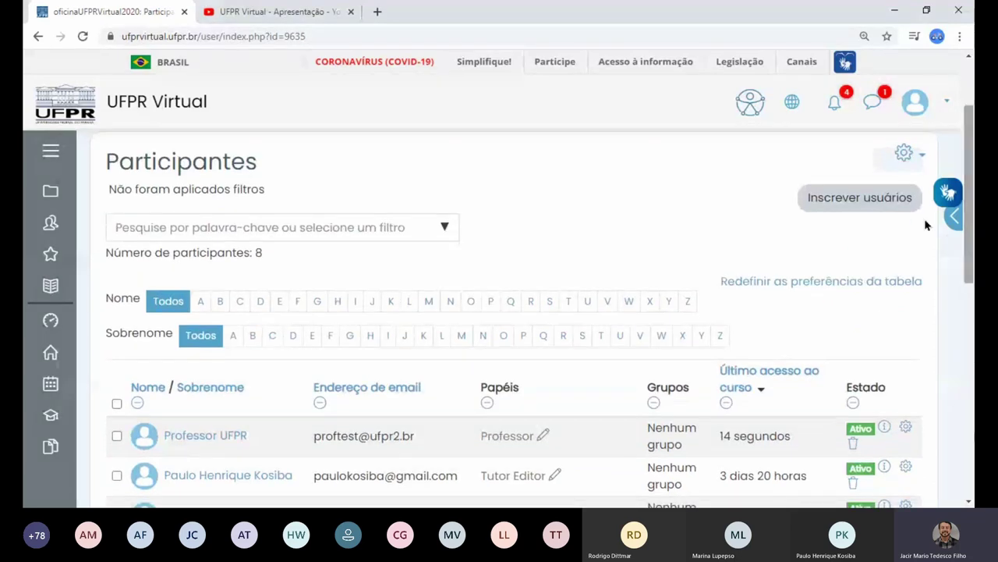
- Open the user enrolment form, search for a user by first name and clear the search
click(886, 200)
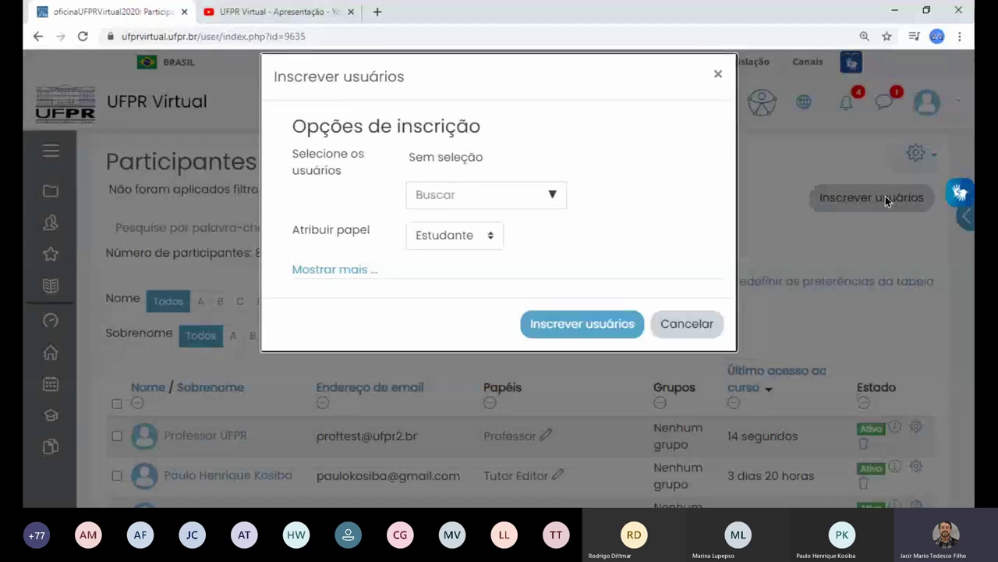
click(458, 203)
text(j)
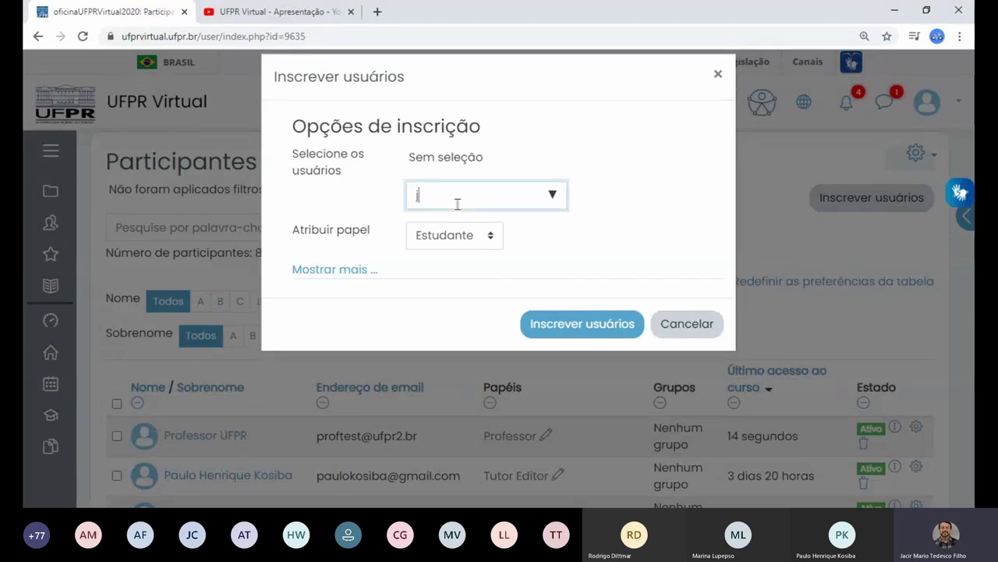
text(acir)
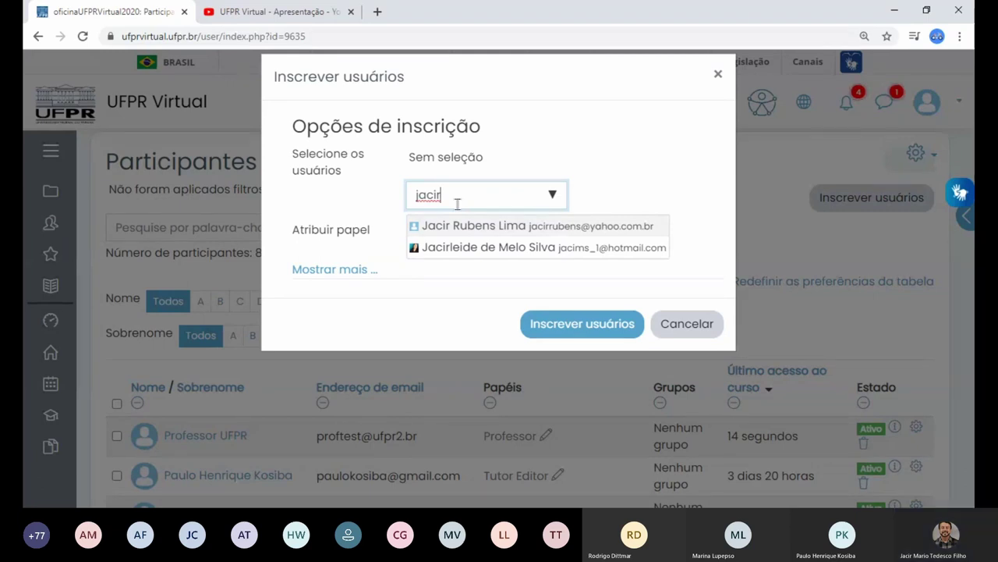
key(BackSpace)
key(BackSpace)
key(BackSpace)
key(BackSpace)
key(BackSpace)
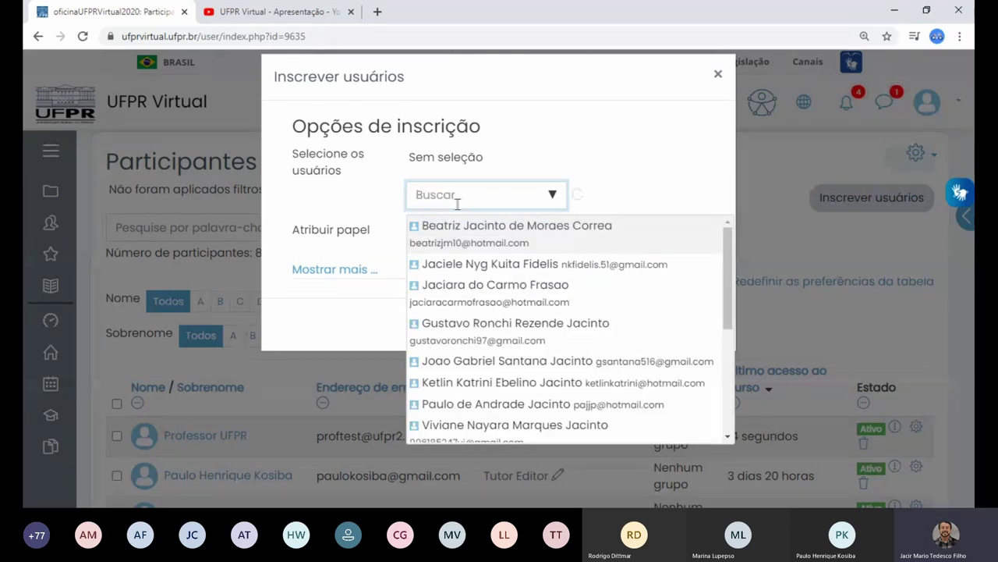
- Search the enrolment form for a common first name and clear the search again
text(joão)
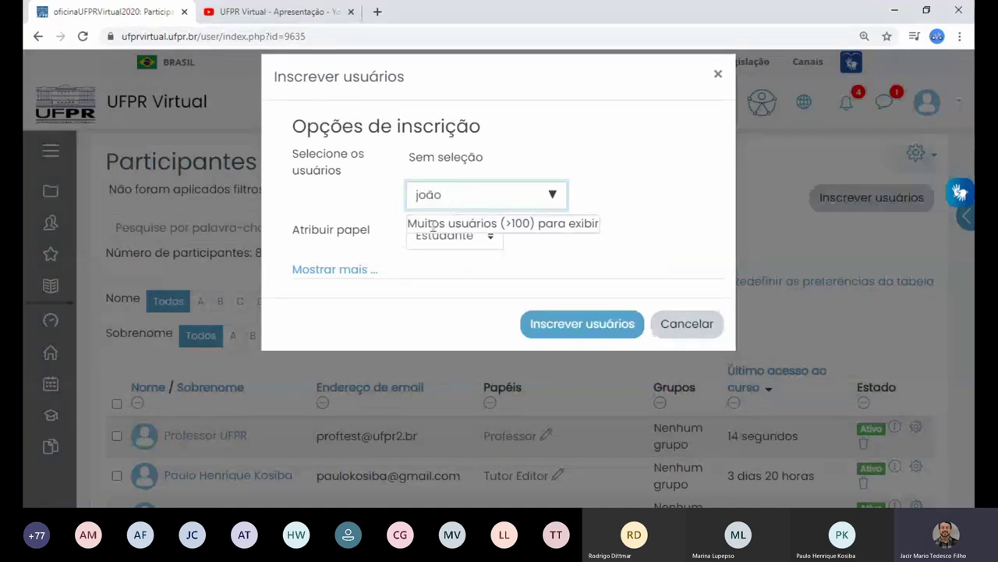
drag(434, 223, 462, 223)
click(536, 223)
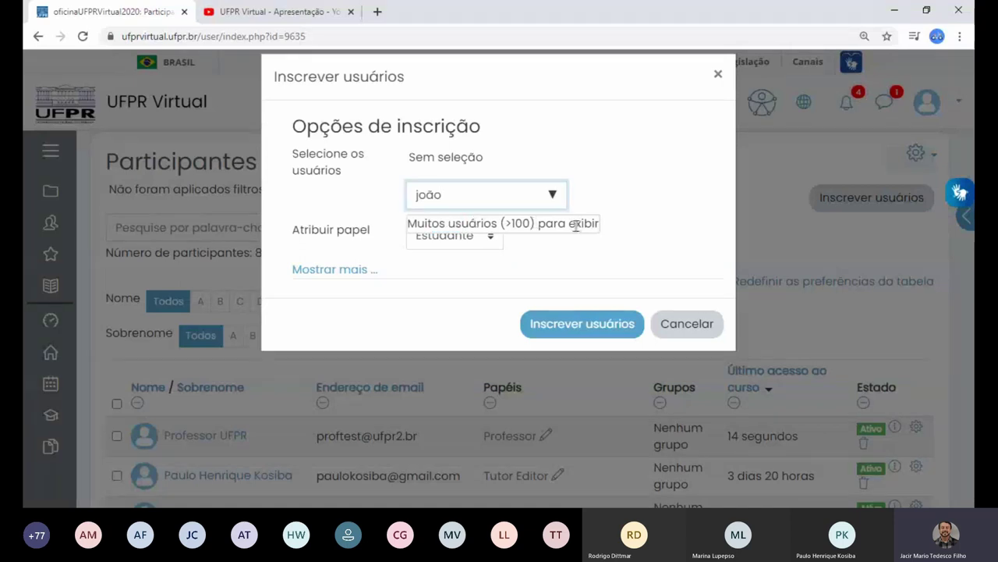
key(ctrl+a)
key(BackSpace)
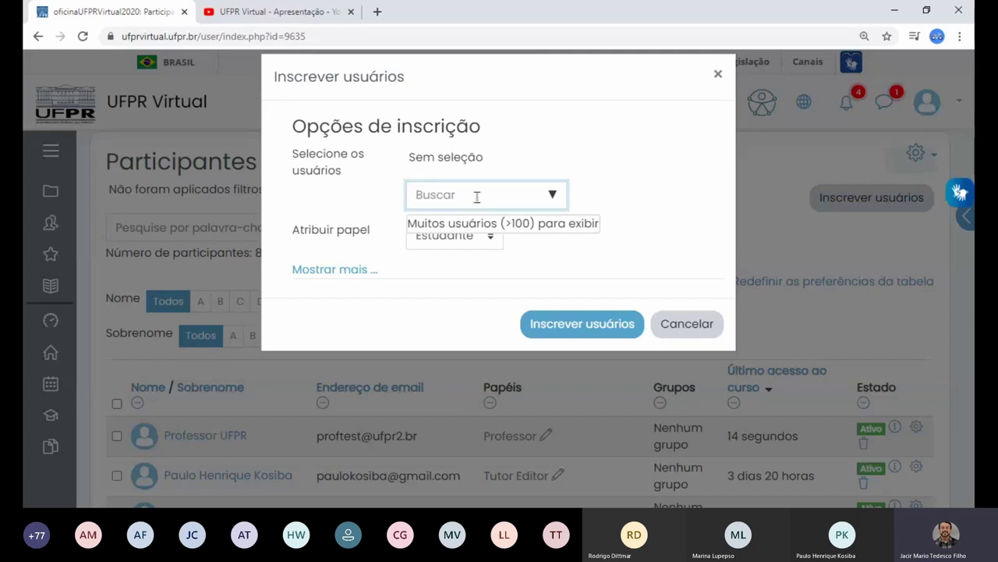
- Search by partial surname, select the CIPEAD support account for enrolment and cancel the form
text(dit)
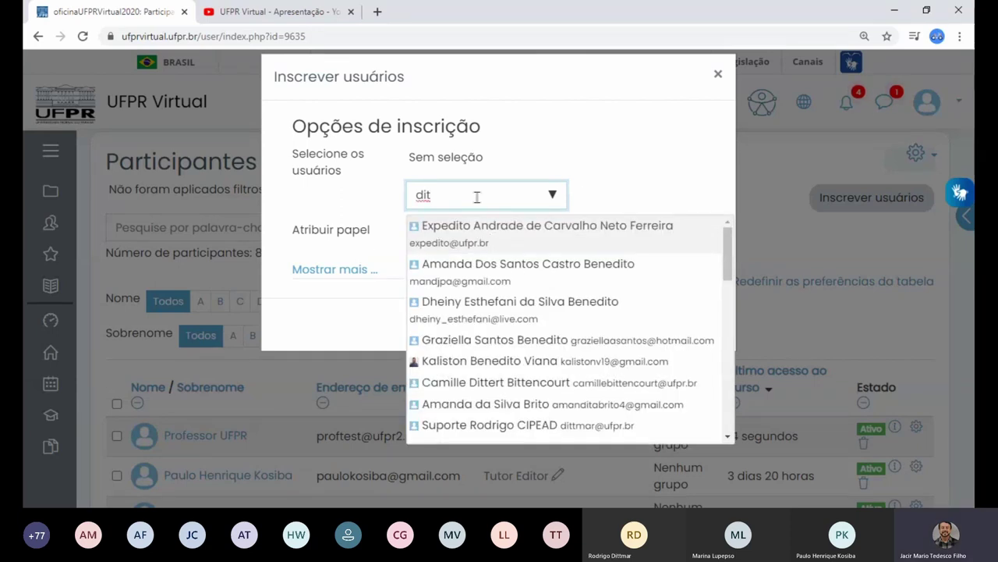
text(t)
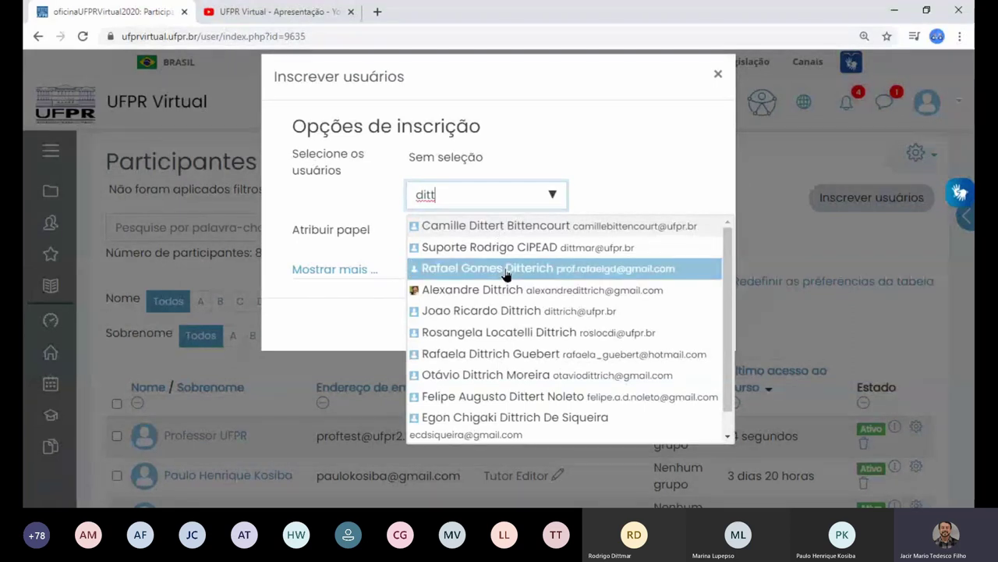
click(542, 248)
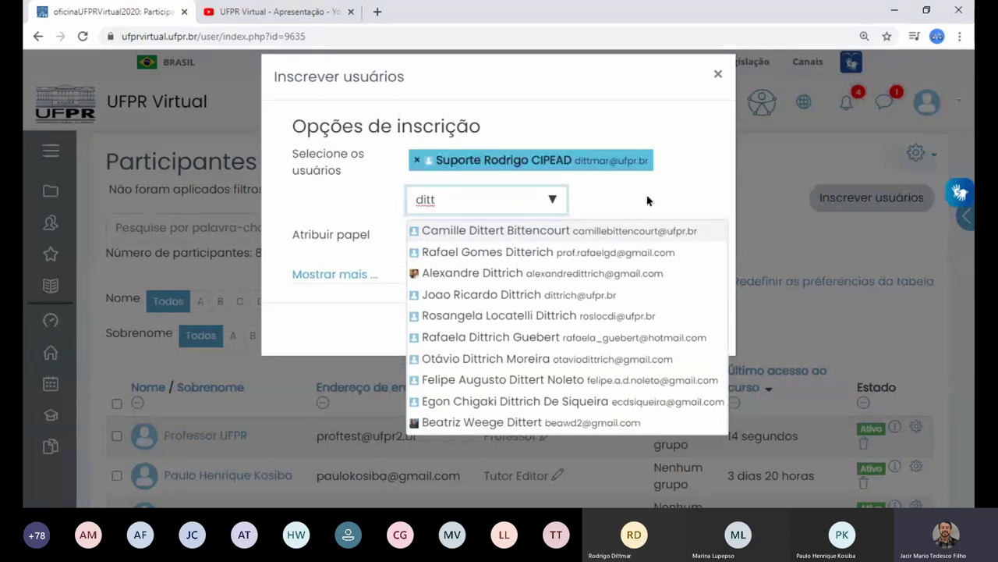
click(647, 199)
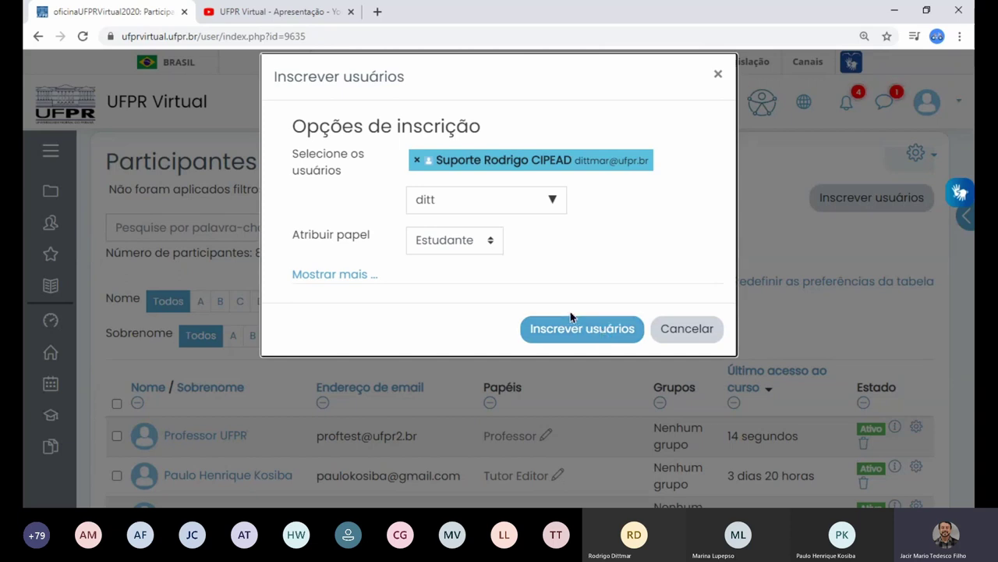
click(688, 329)
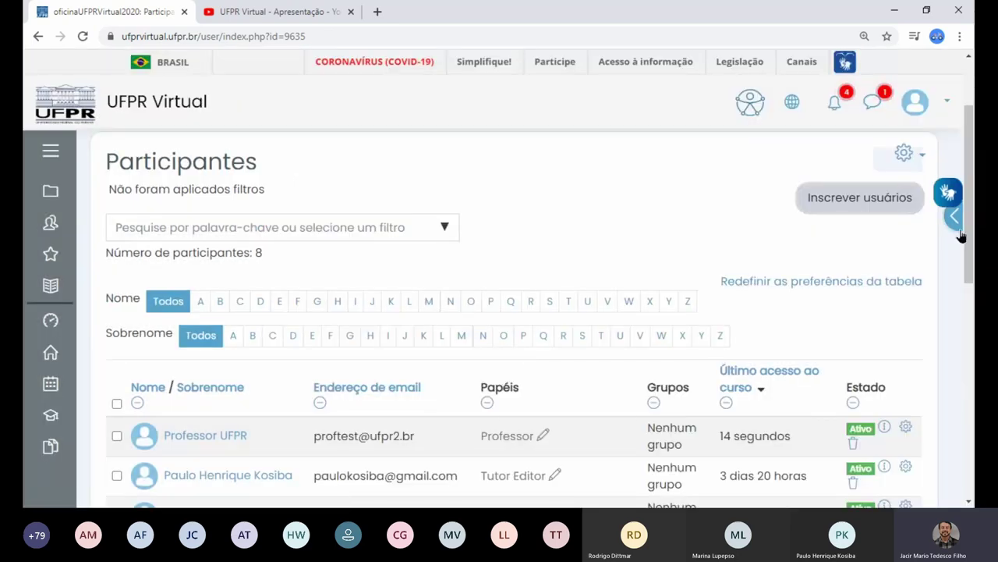
- Reopen the user enrolment form, search by partial surname and select the CIPEAD support account
drag(971, 234, 974, 332)
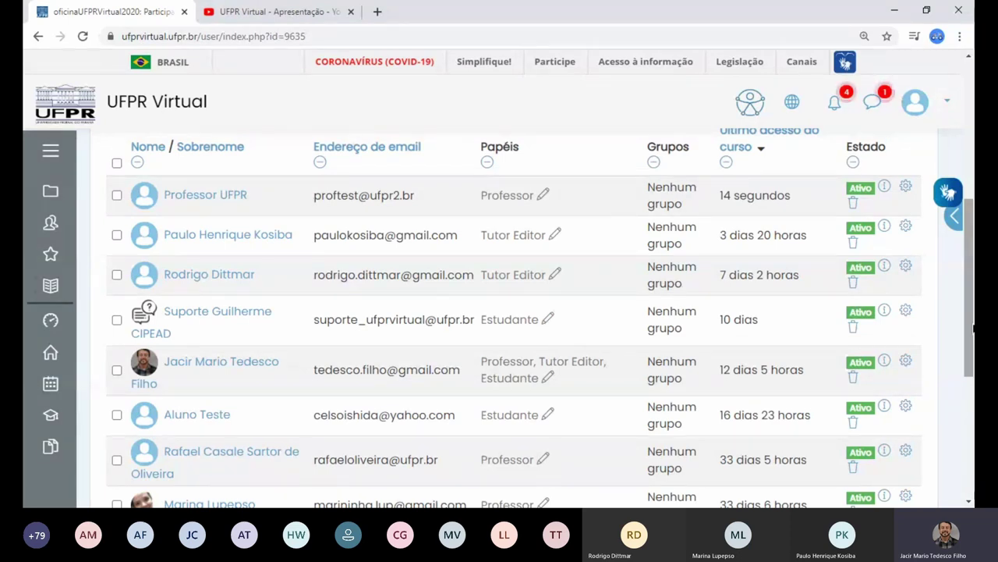
scroll(500, 320, up, 2)
scroll(883, 252, up, 5)
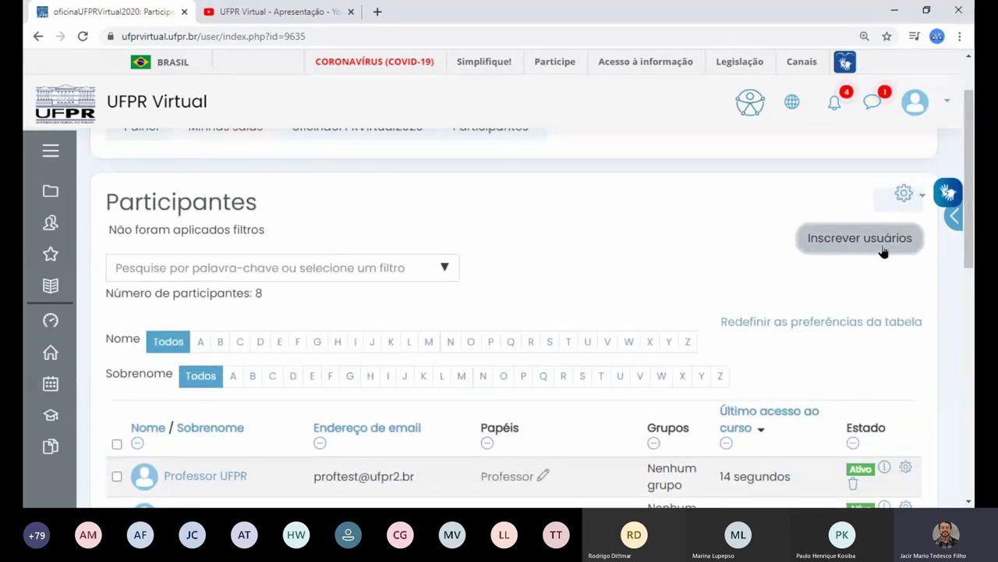
click(882, 250)
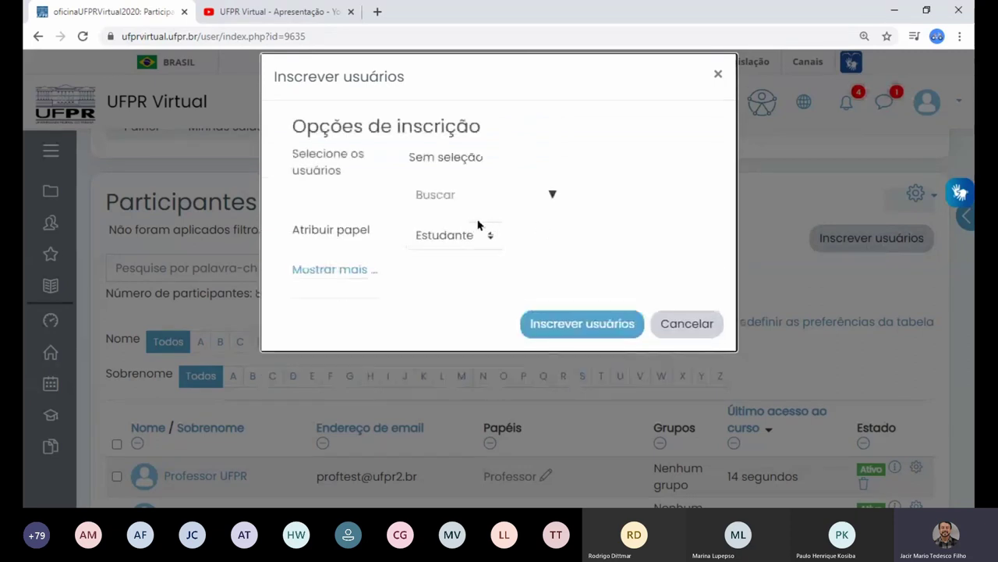
click(441, 195)
text(ditt)
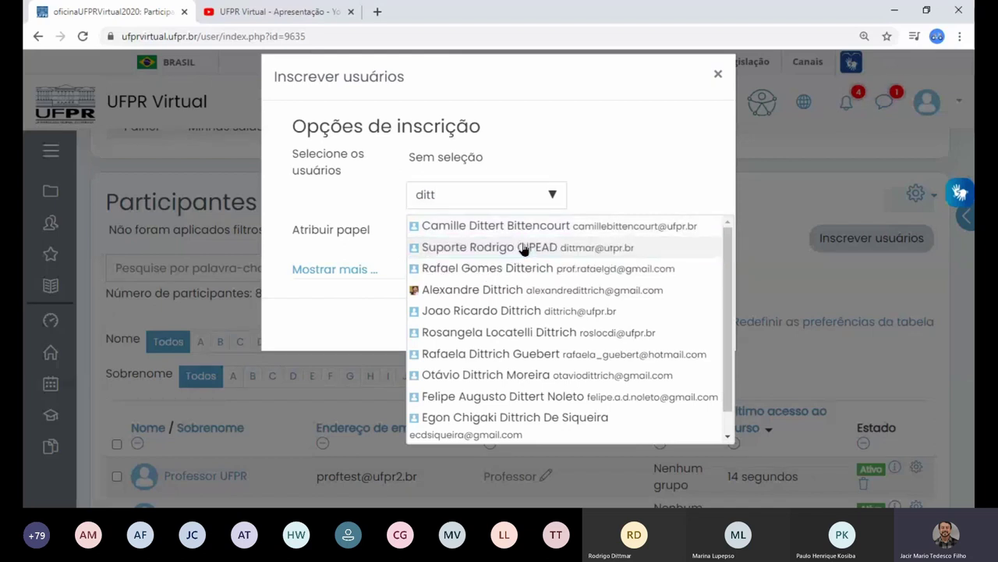
click(522, 248)
click(668, 195)
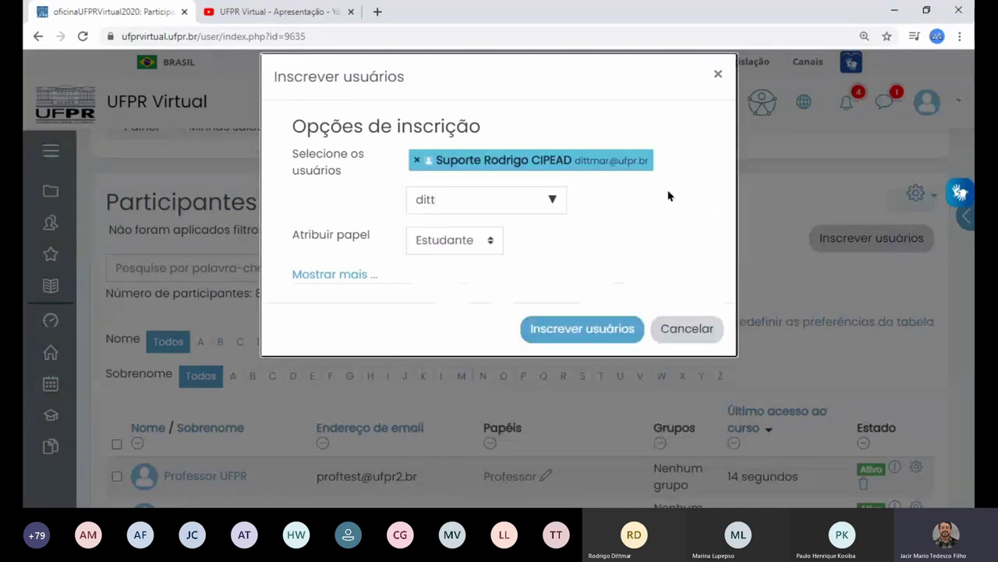
- View the roles that can be assigned to the selected user, keep Estudante and cancel the enrolment
click(490, 245)
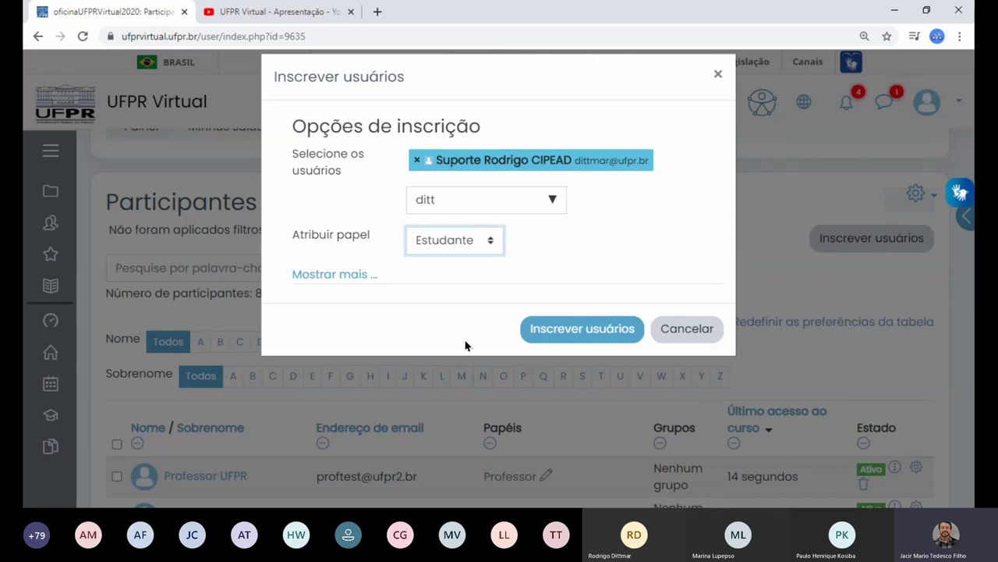
click(663, 269)
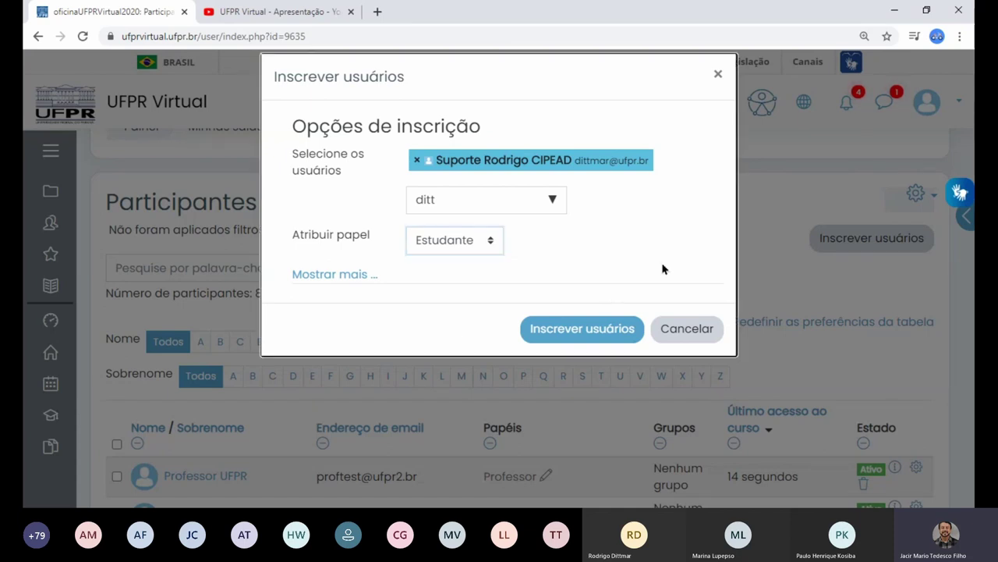
click(687, 328)
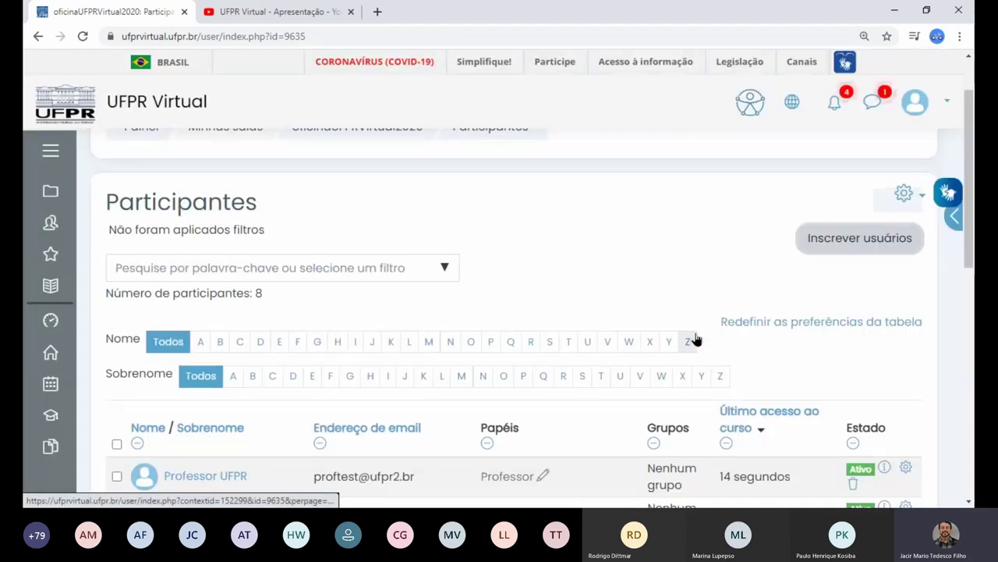
- Edit the Professor UFPR account's roles in the participants list, adding Tutor Editor and Monitor
drag(972, 234, 974, 339)
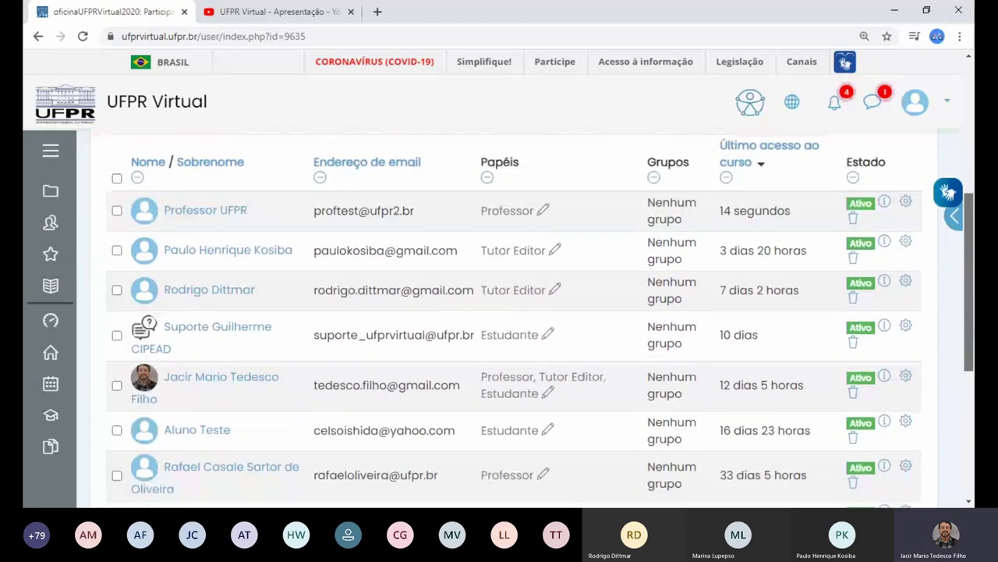
drag(973, 301, 973, 137)
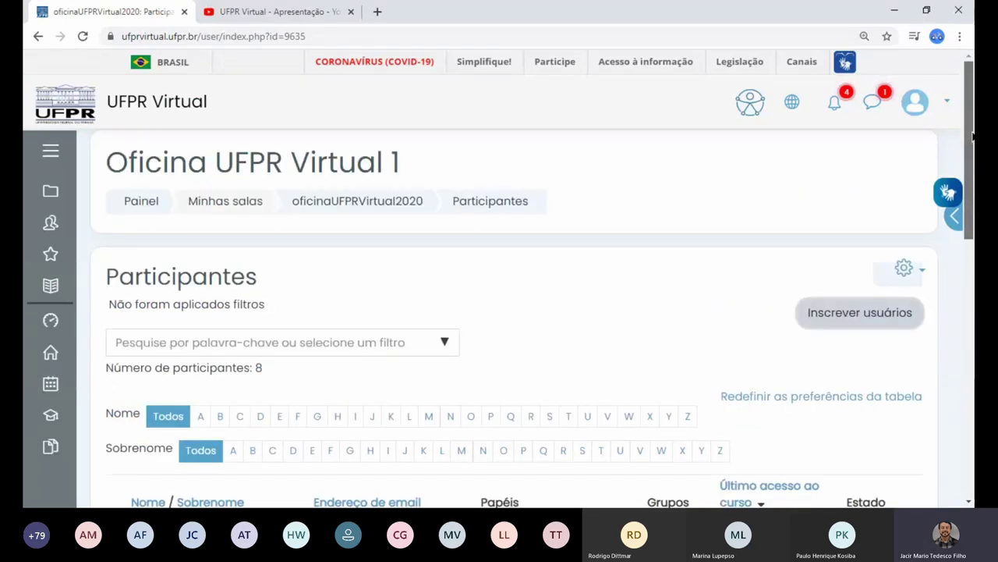
scroll(713, 272, down, 5)
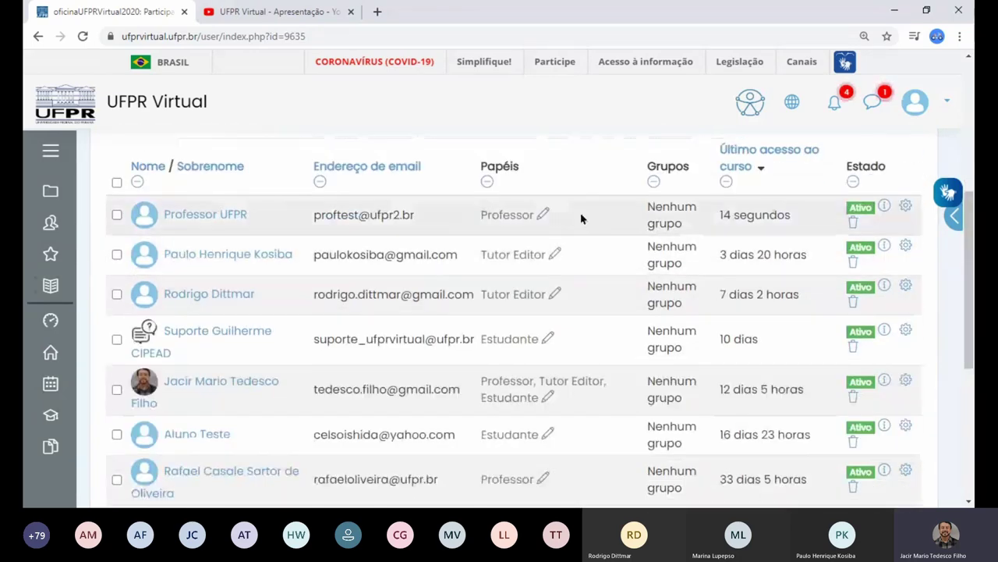
click(543, 213)
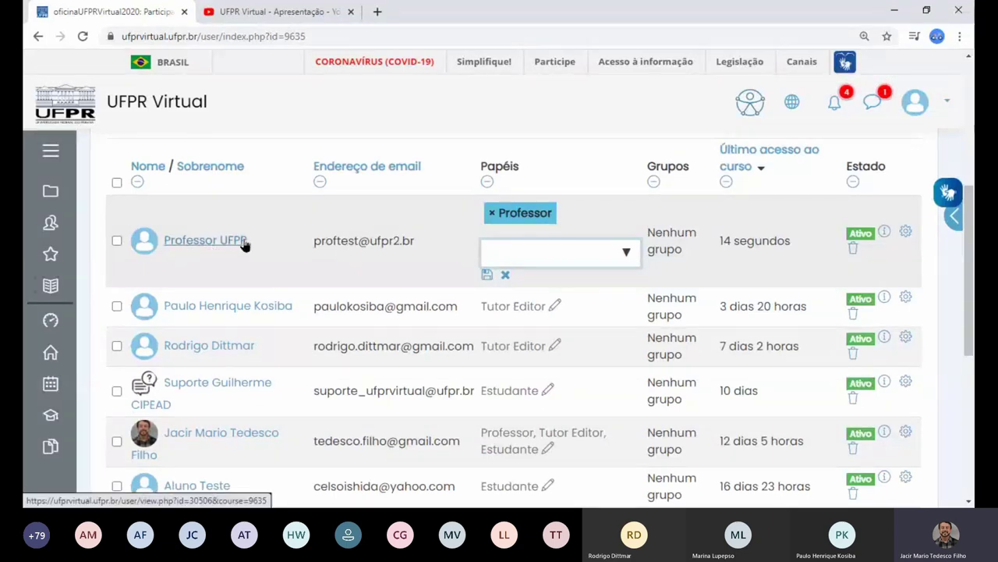
click(626, 254)
click(541, 309)
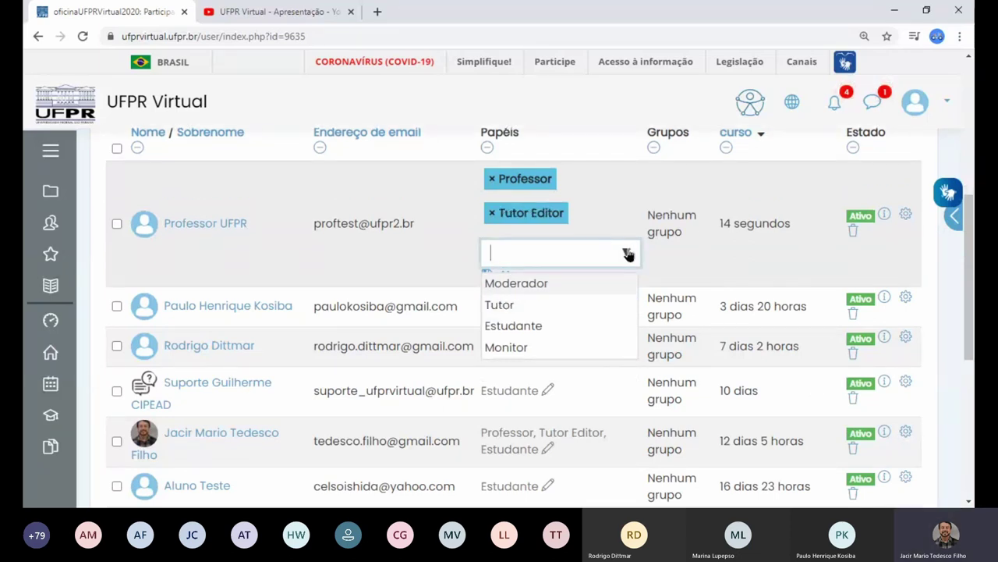
click(507, 347)
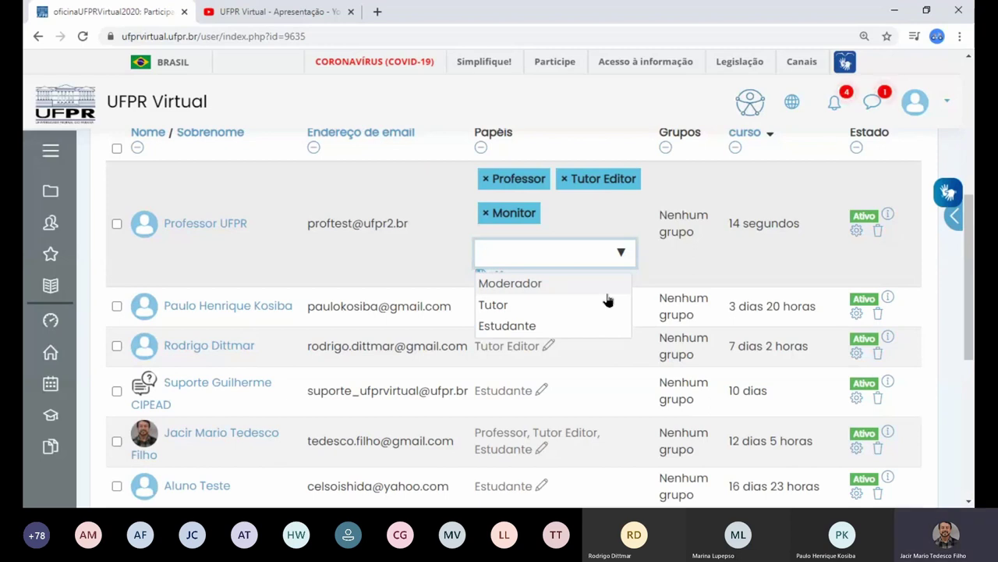
- Remove the added Monitor and Tutor Editor roles from Professor UFPR and cancel the role edit
click(486, 216)
click(491, 214)
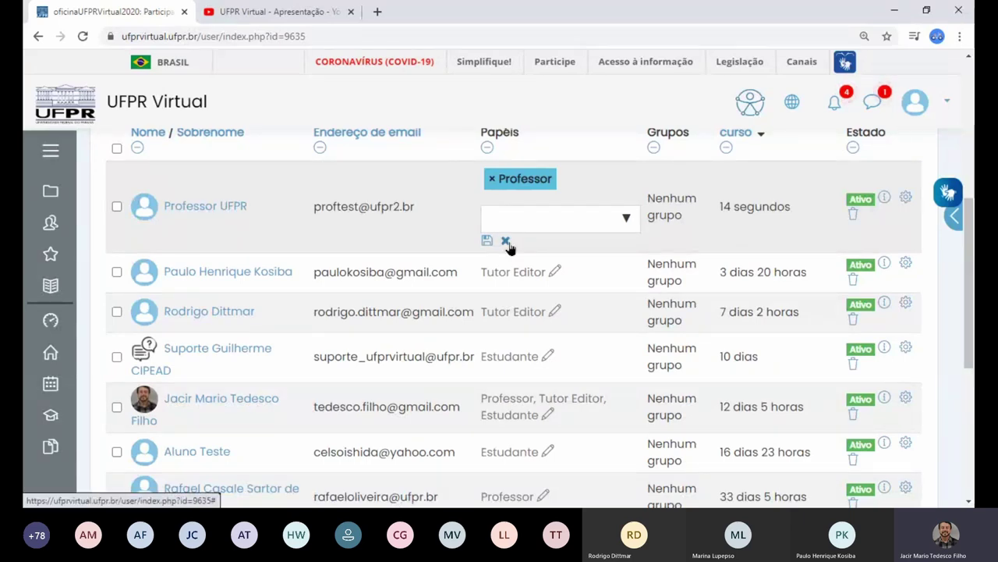
click(506, 242)
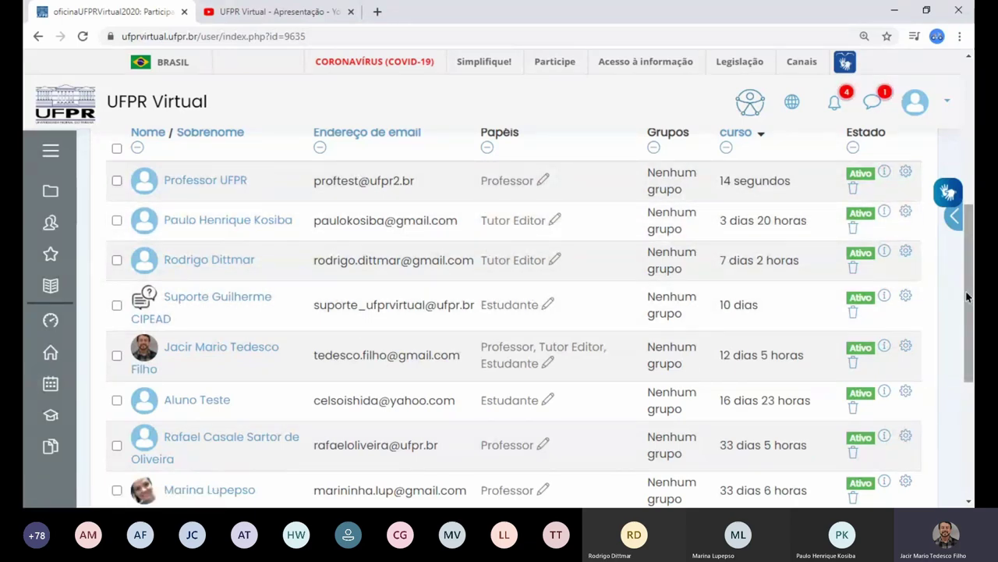
- Open the settings of the Autoinscrição (Estudante) enrolment method from the Participantes page
scroll(966, 297, up, 5)
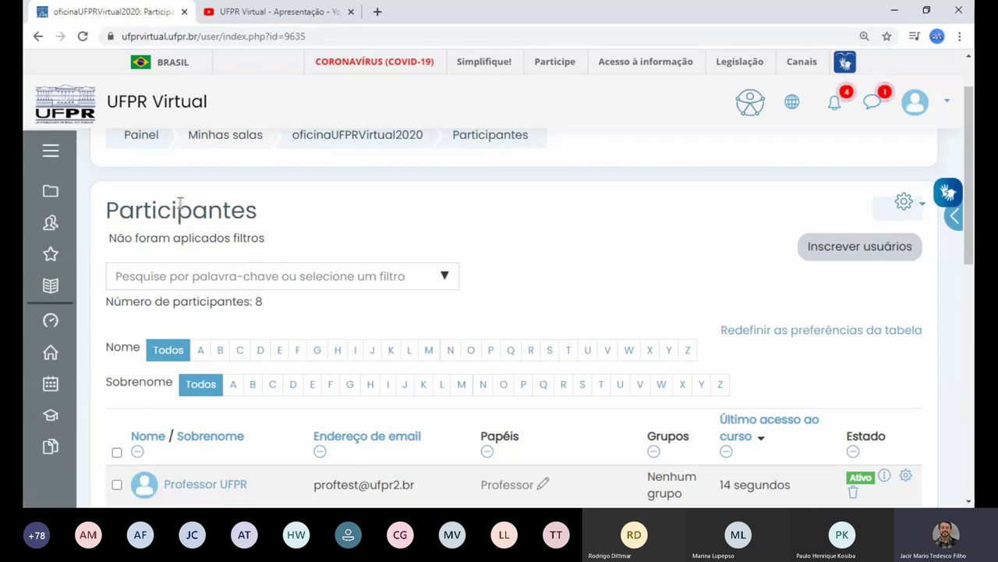
drag(106, 209, 257, 215)
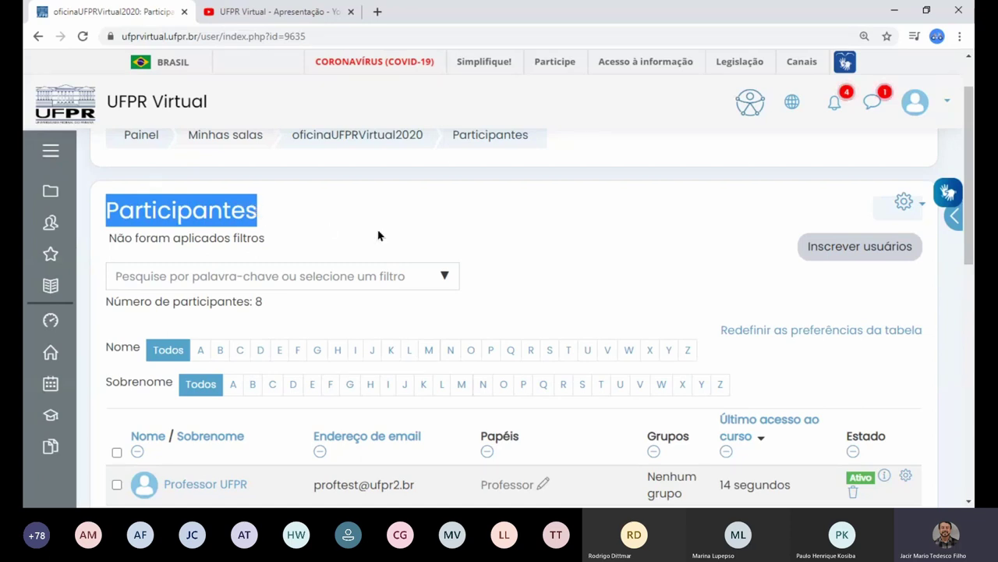
click(921, 207)
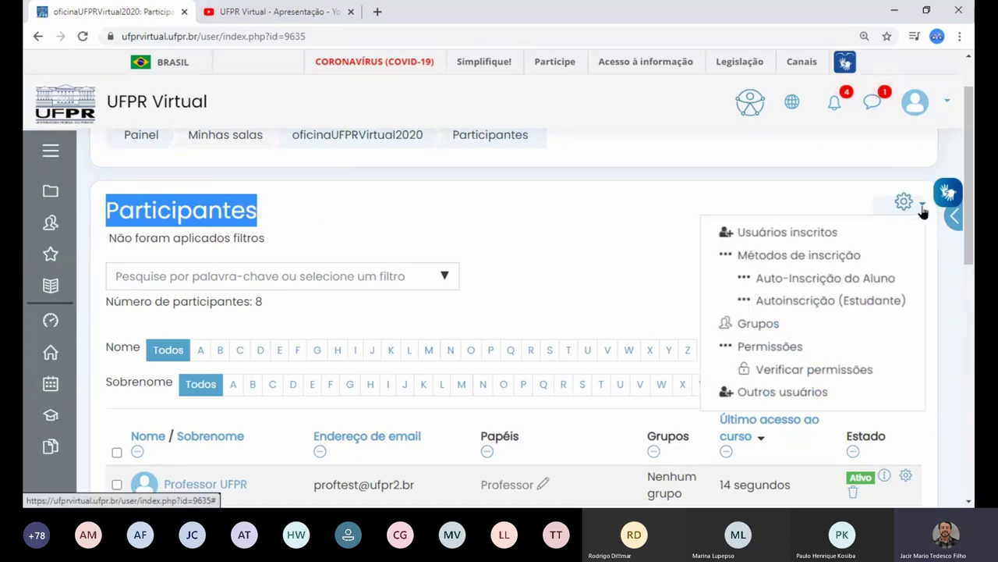
click(875, 303)
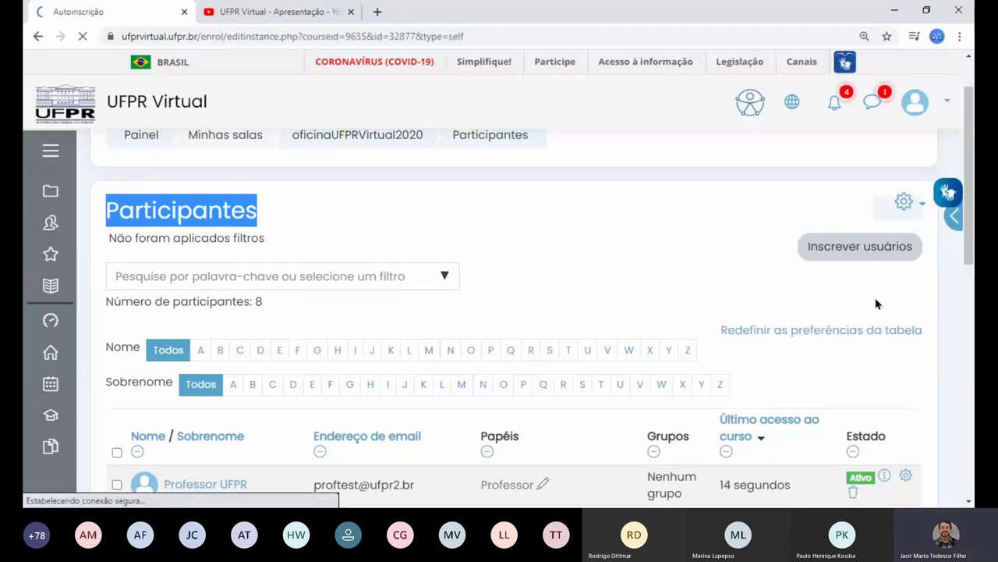
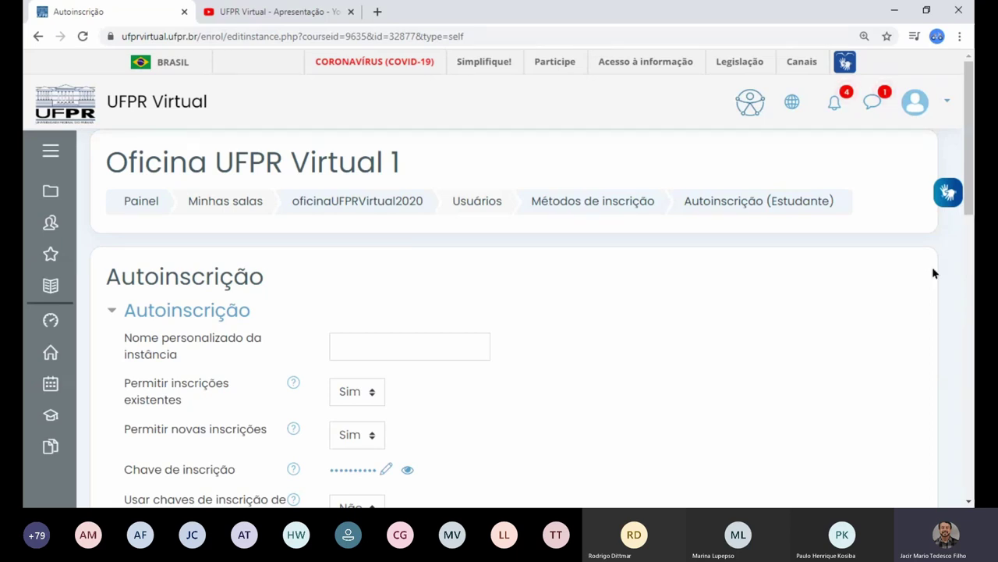
- Reveal the enrolment key of the Autoinscrição (Estudante) method and highlight it
scroll(532, 283, down, 2)
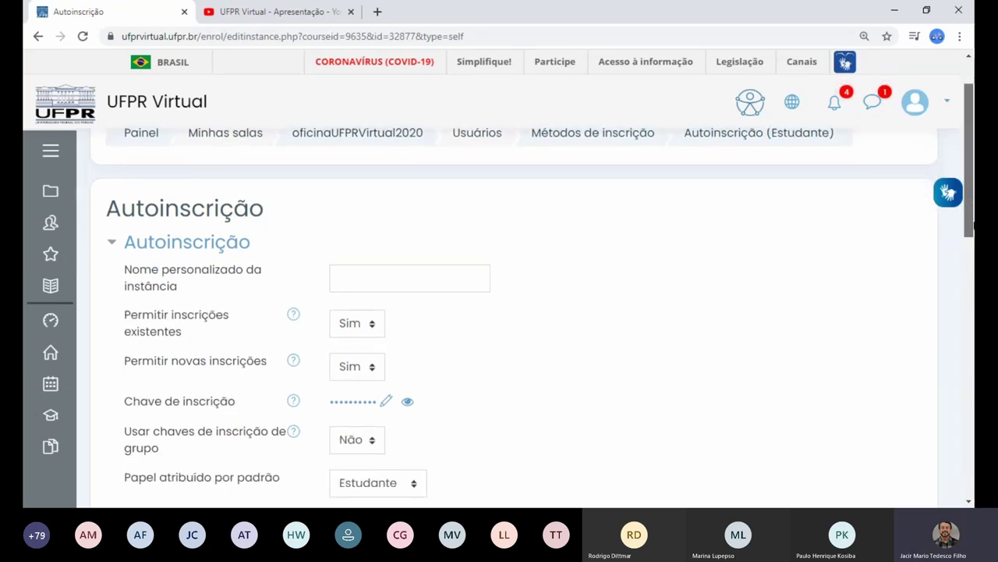
scroll(532, 283, down, 1)
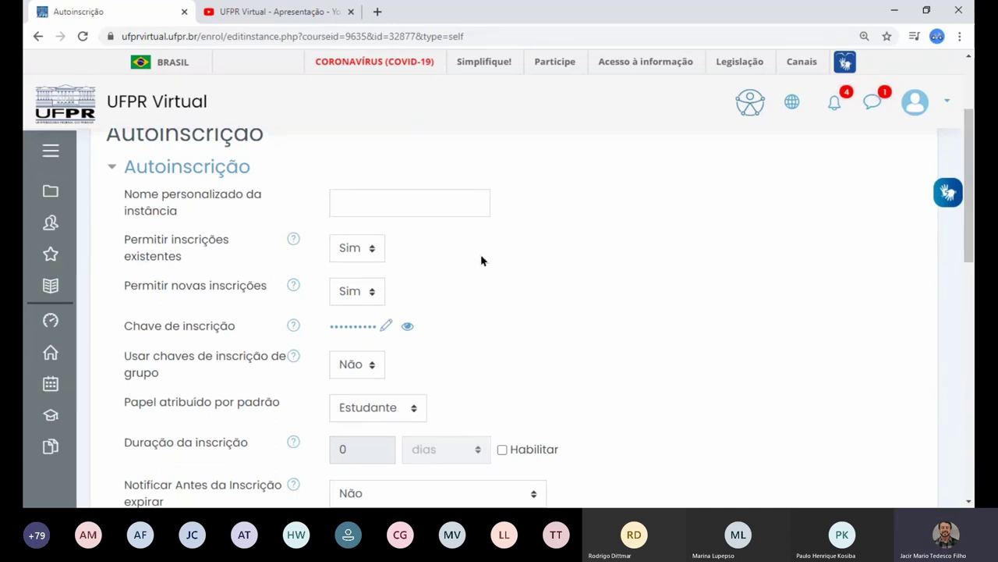
click(407, 328)
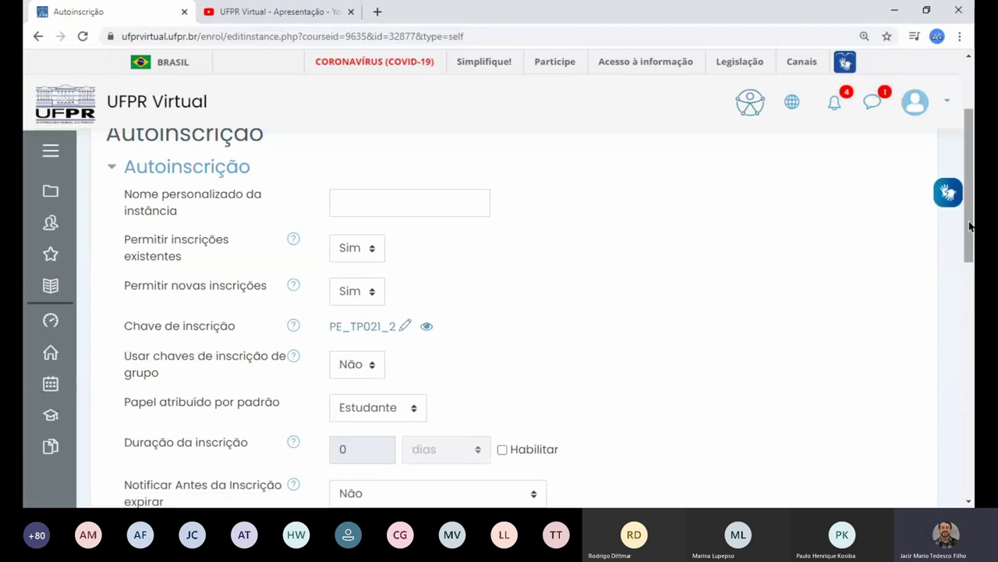
scroll(970, 227, up, 3)
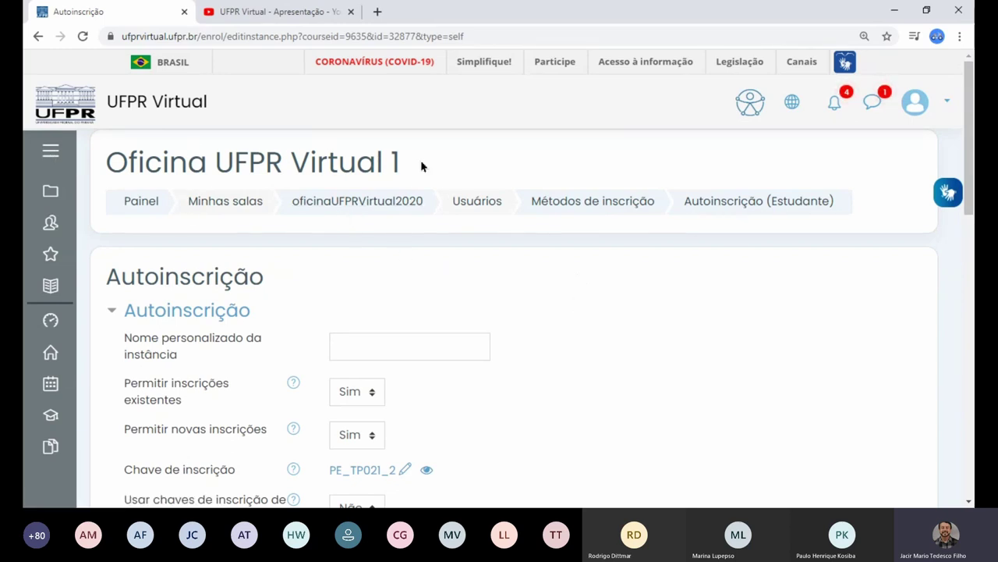
drag(971, 160, 971, 232)
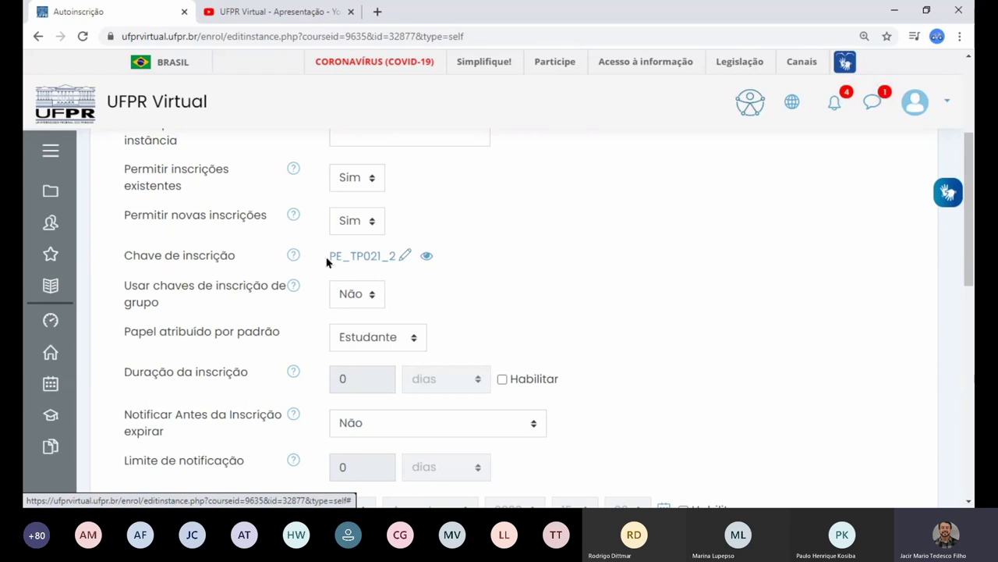
drag(330, 256, 399, 258)
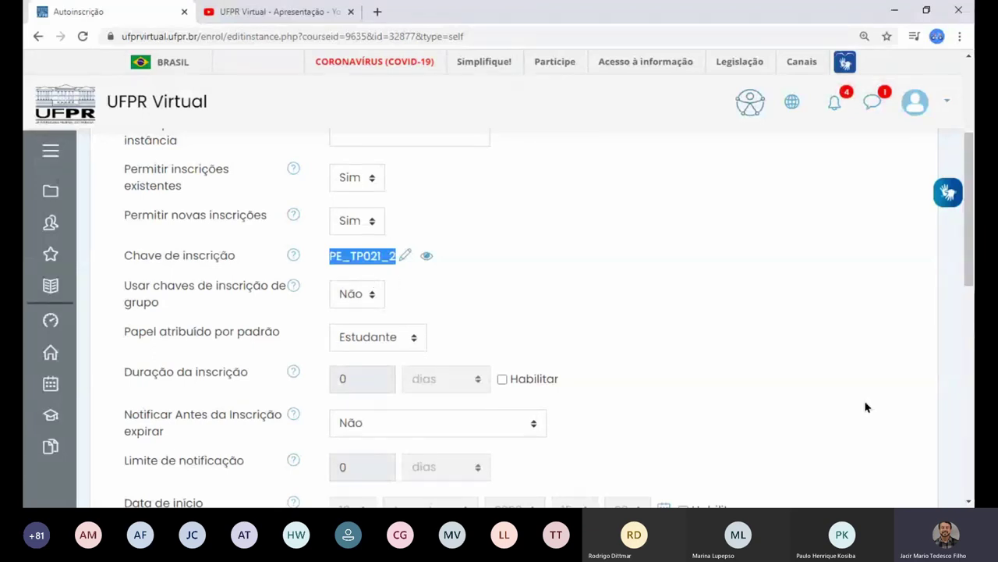
- Cancel the self-enrolment settings without saving and look over the course's list of enrolment methods
drag(969, 211, 970, 140)
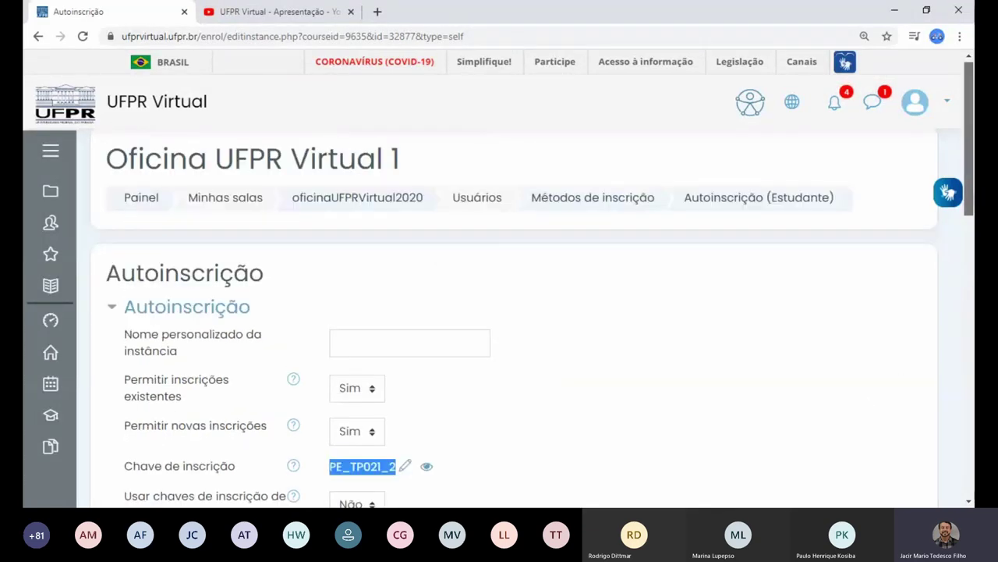
drag(969, 190, 964, 414)
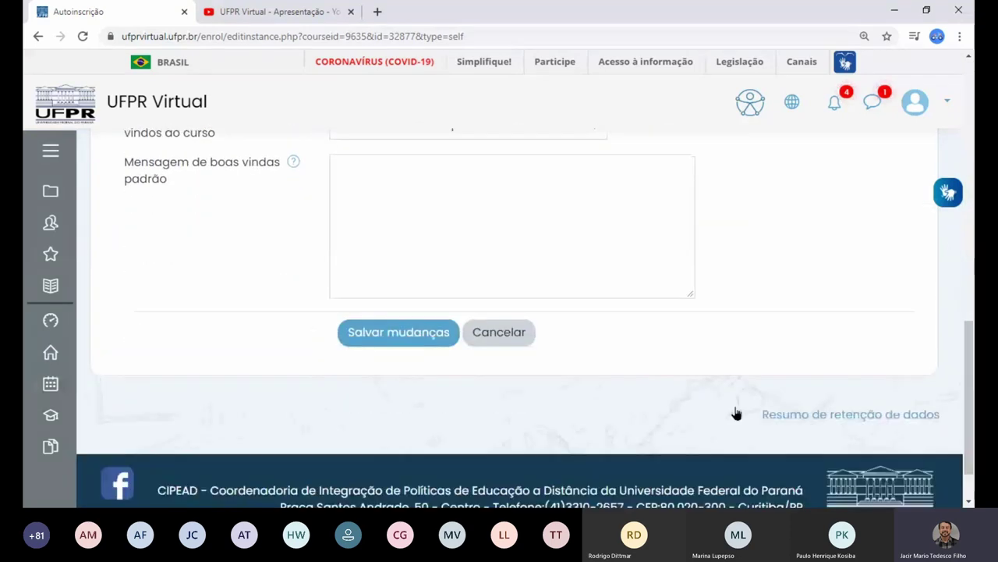
click(500, 336)
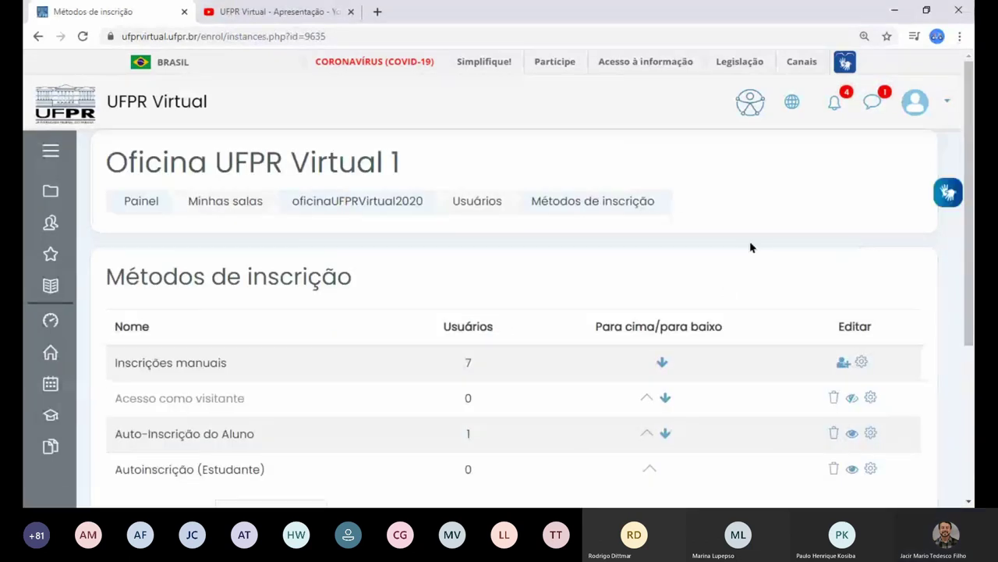
drag(970, 230, 972, 359)
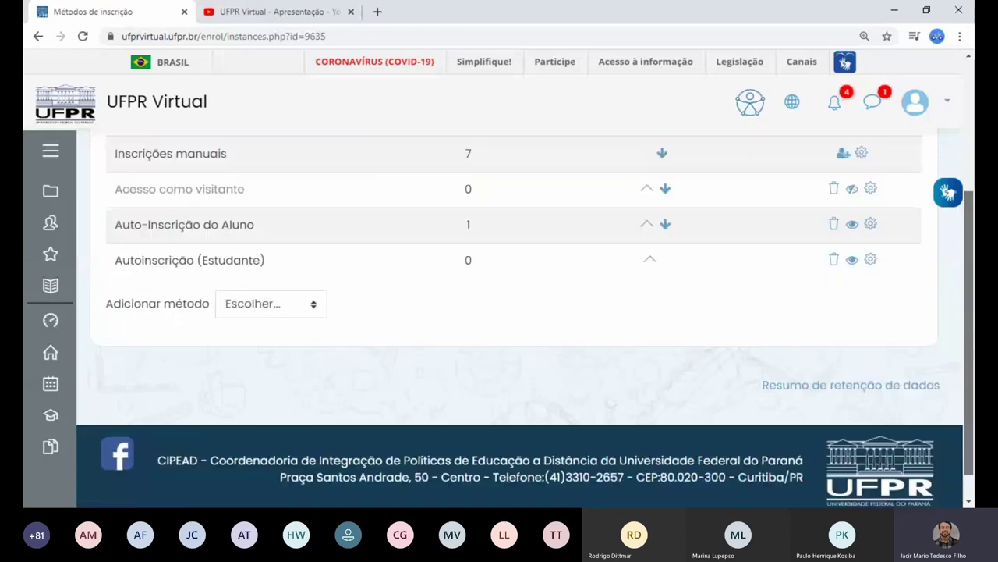
scroll(522, 225, up, 3)
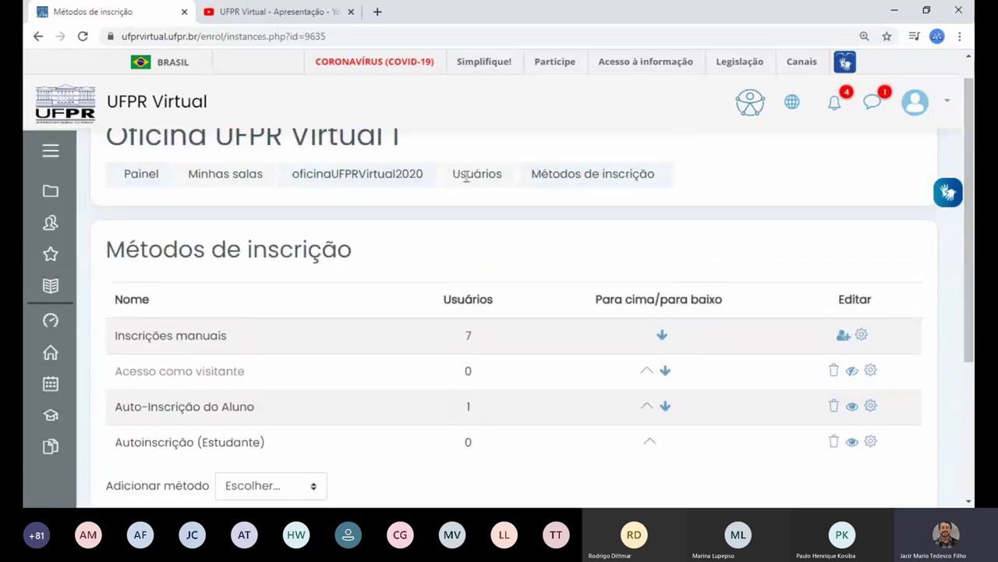
- Return to the participants list through the course page and open the Auto-Inscrição do Aluno method's settings
click(395, 179)
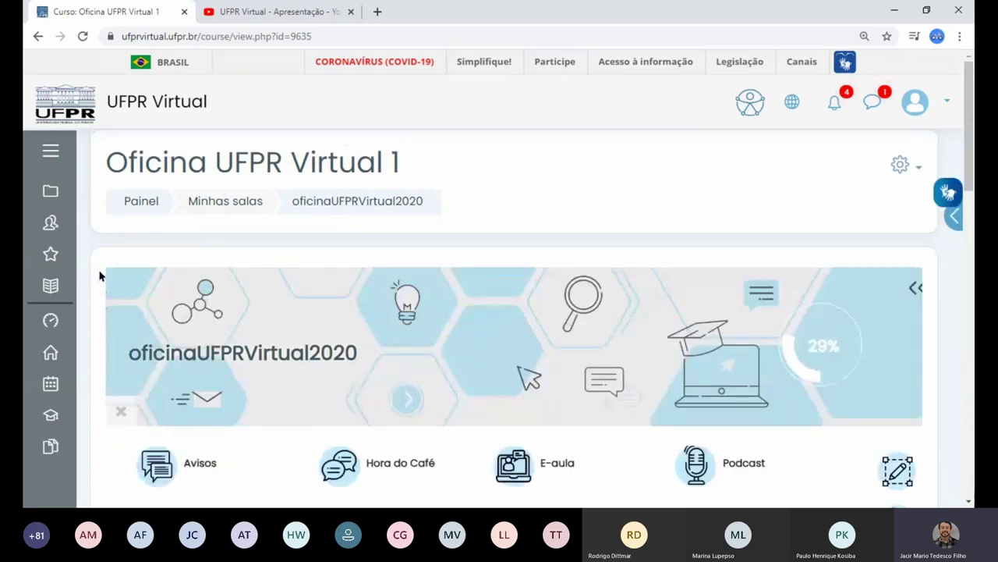
scroll(99, 274, down, 4)
click(82, 226)
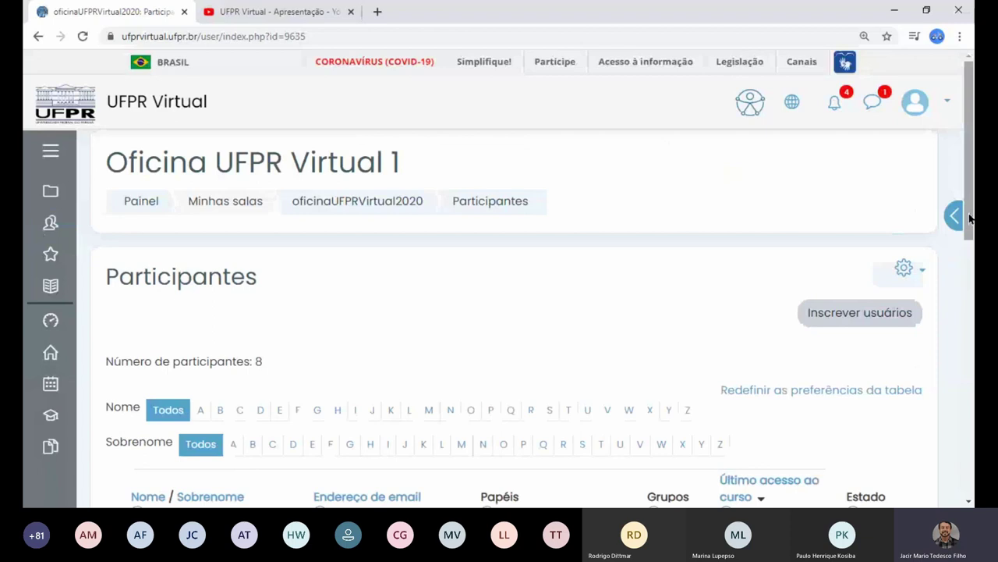
click(904, 249)
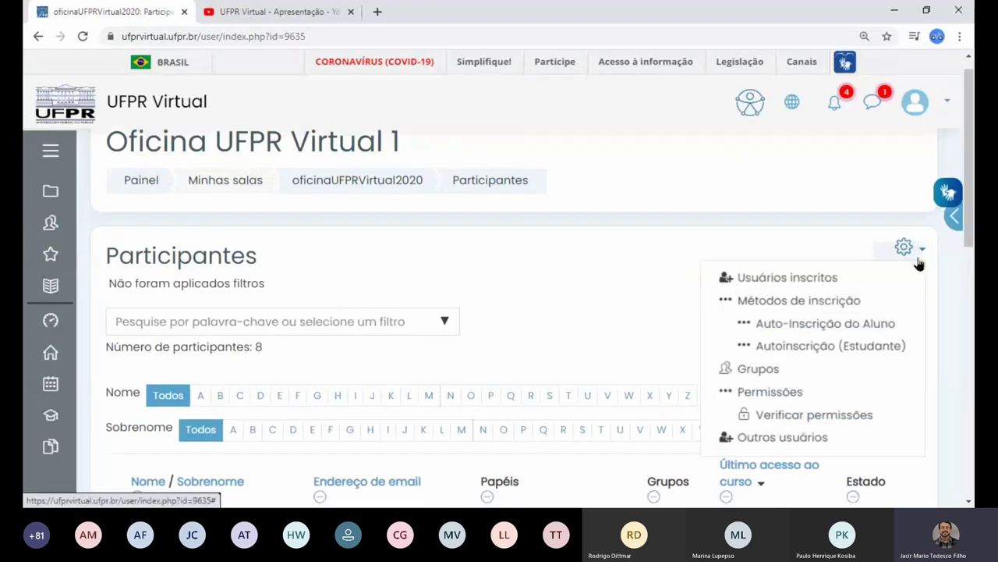
click(899, 329)
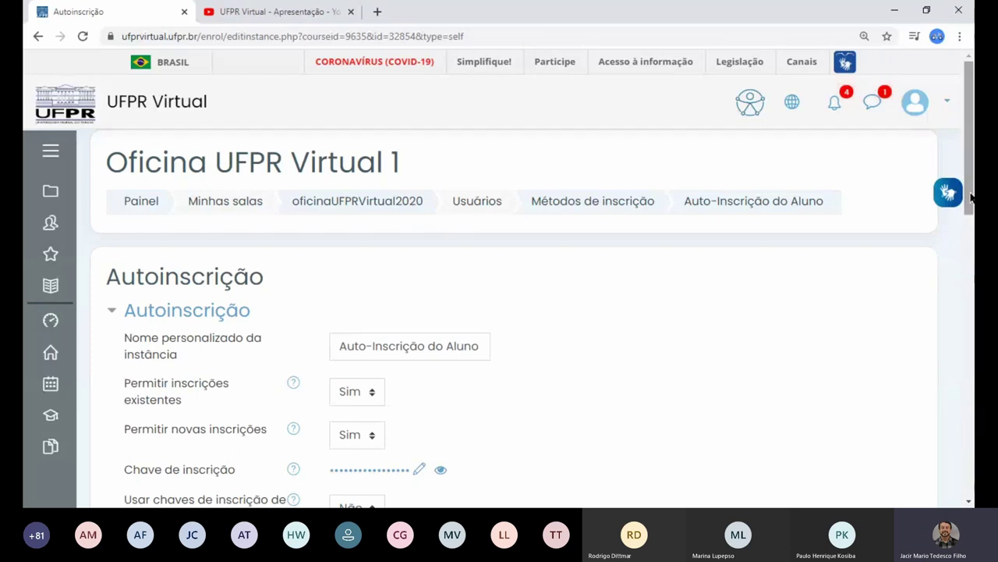
- Leave the Auto-Inscrição do Aluno settings unchanged and go back to the participants list via the course page
scroll(969, 201, down, 1)
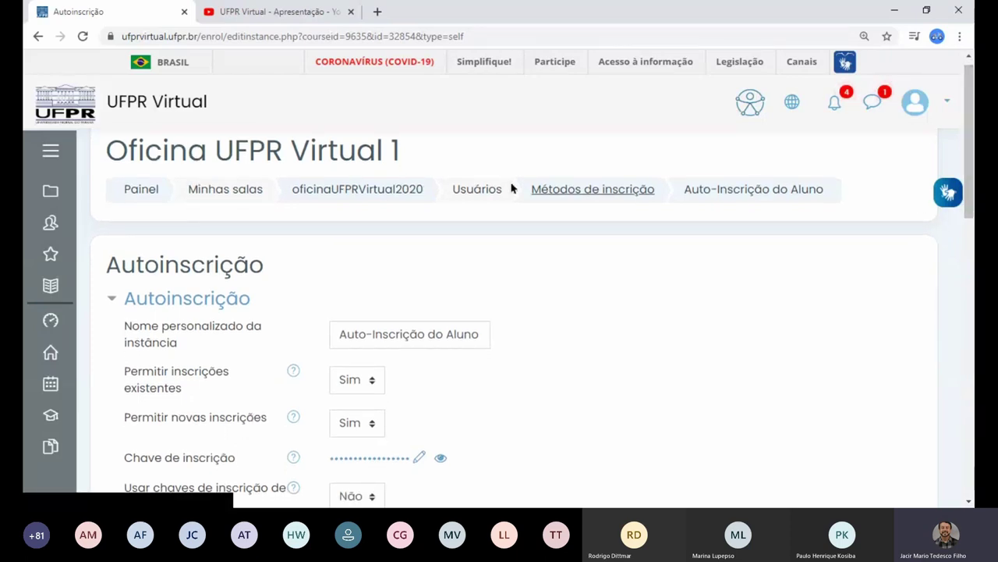
click(380, 198)
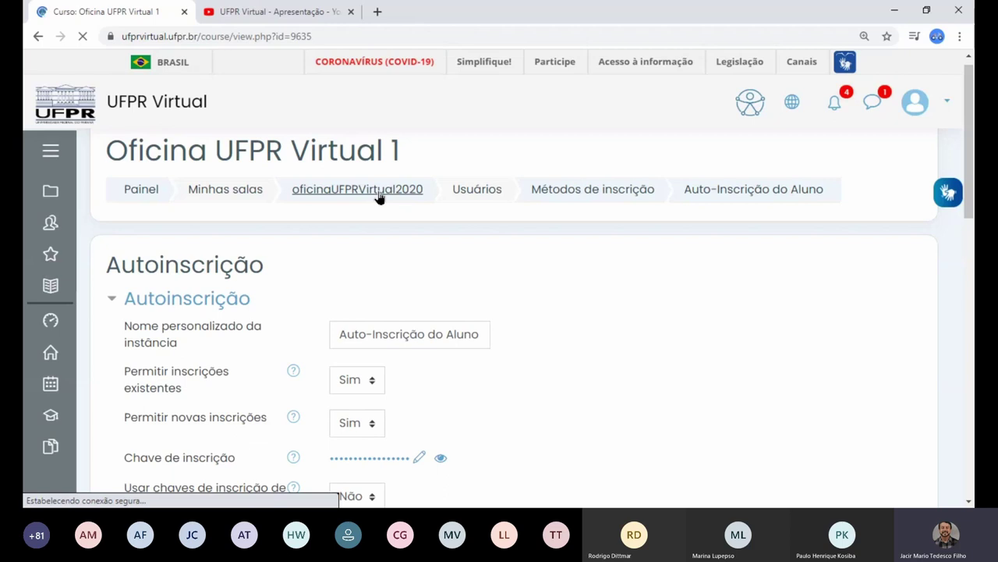
scroll(62, 287, down, 4)
click(53, 224)
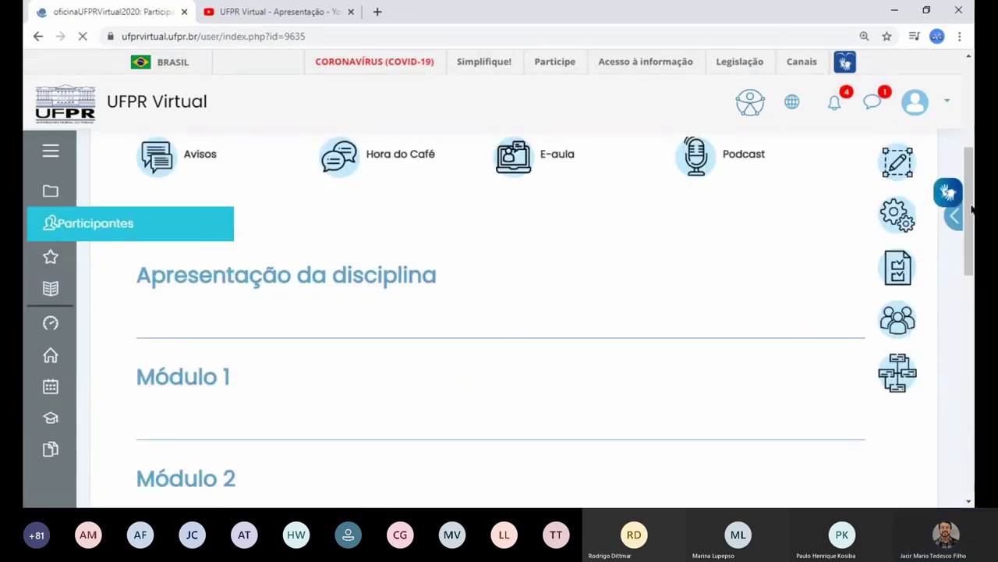
- Find the participant holding the Professor, Tutor Editor and Estudante roles and view their enrolment settings without changing anything
scroll(972, 209, down, 2)
scroll(515, 320, down, 3)
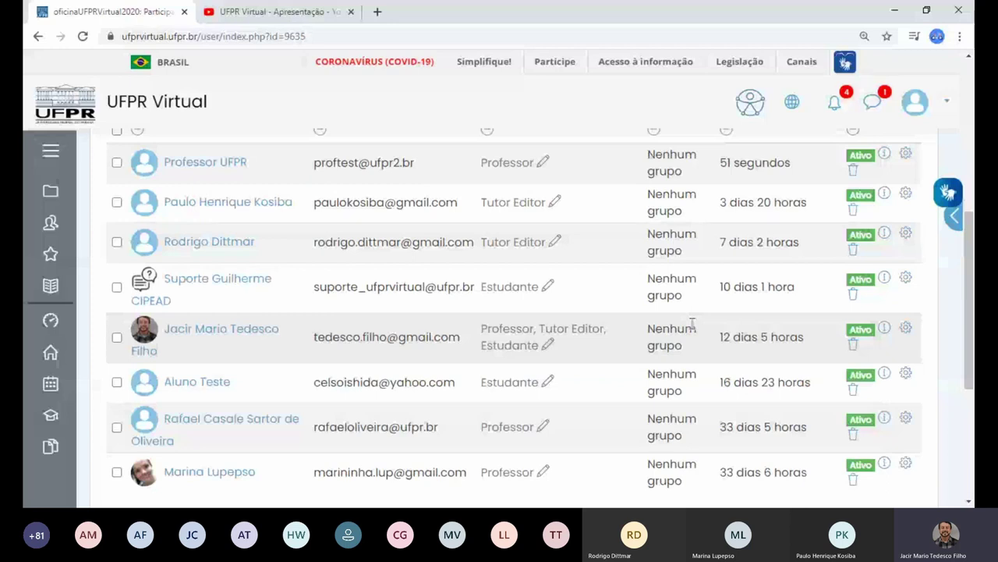
click(905, 329)
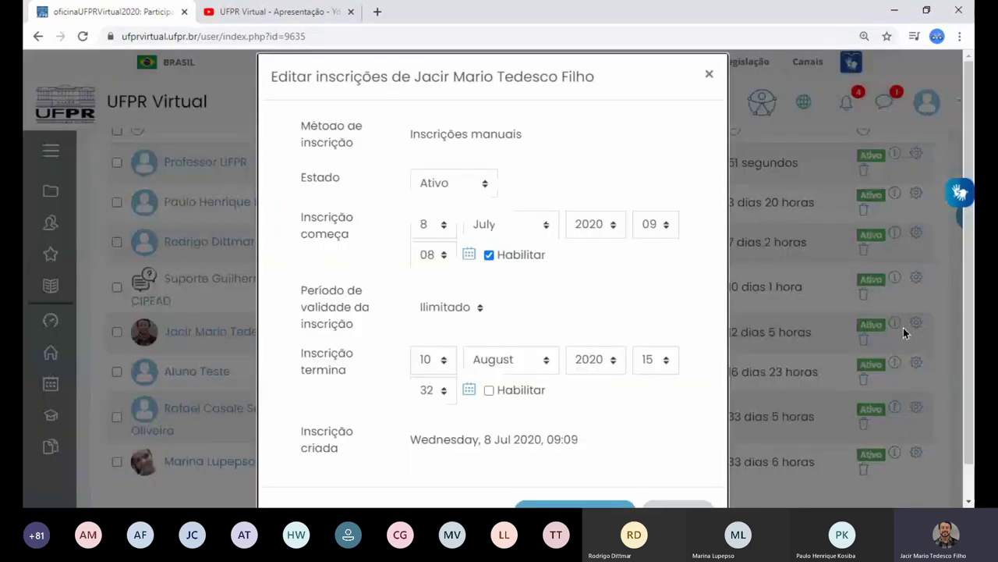
click(709, 74)
- Reopen the same participant's enrolment settings, highlight the enrolment method, and close them unchanged
scroll(897, 289, down, 1)
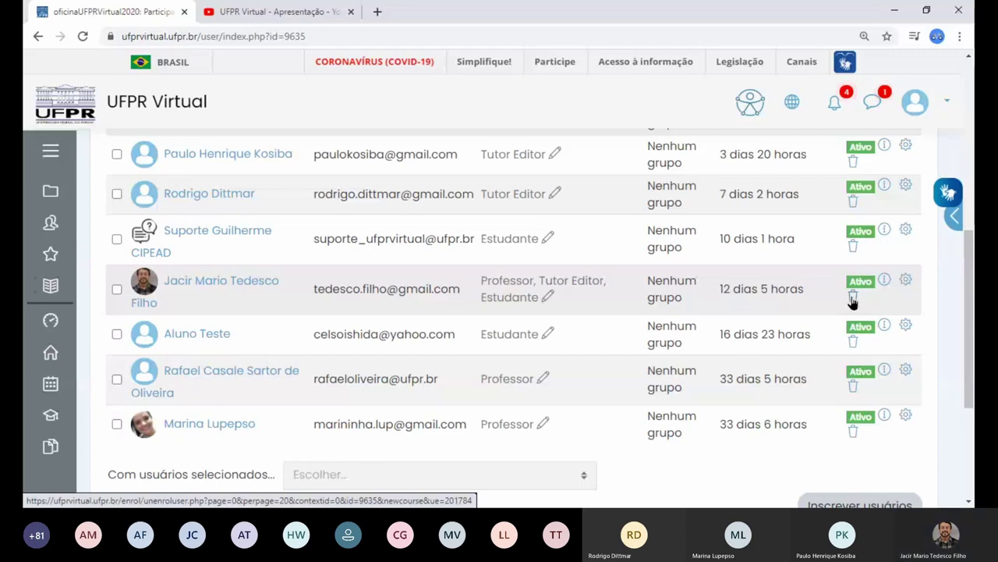
click(906, 280)
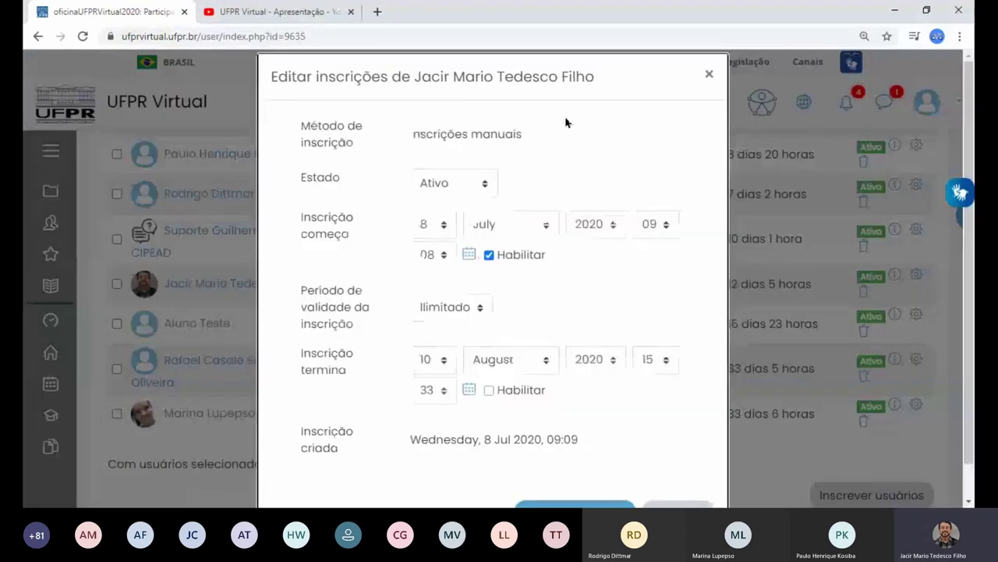
drag(304, 126, 567, 148)
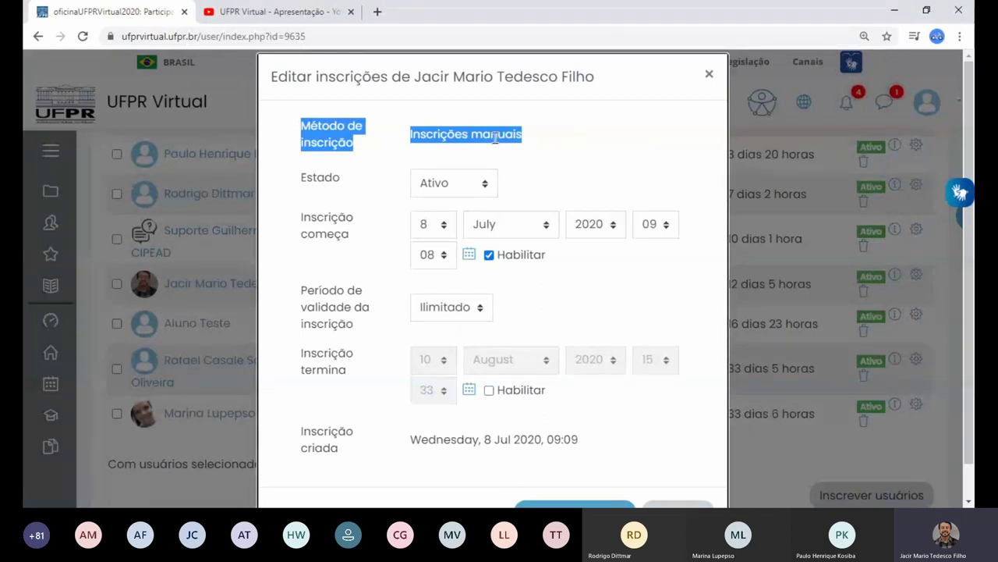
click(709, 75)
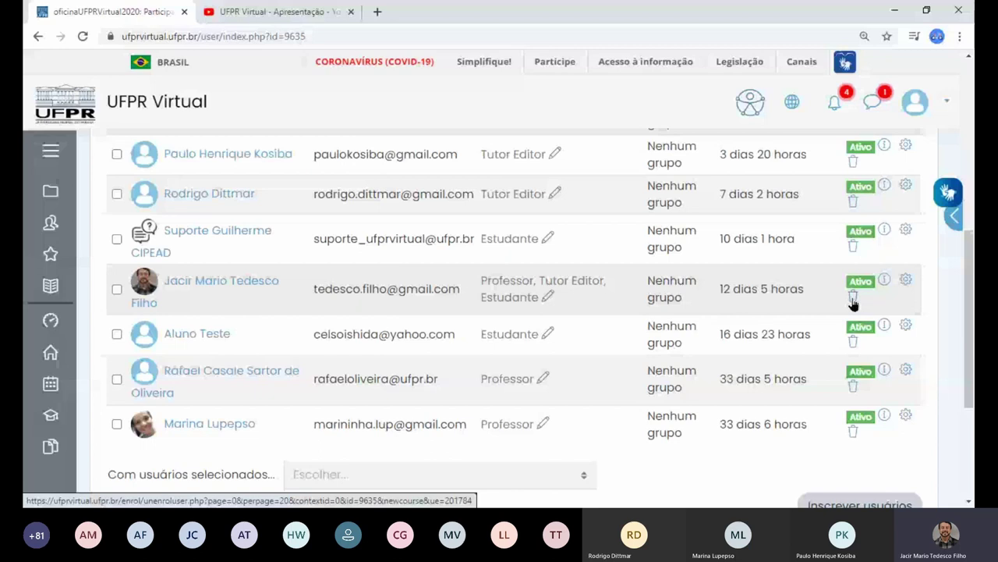
- Unenrol the Tutor Editor whose last course access was 7 days 2 hours ago and review the participants list
scroll(853, 302, up, 1)
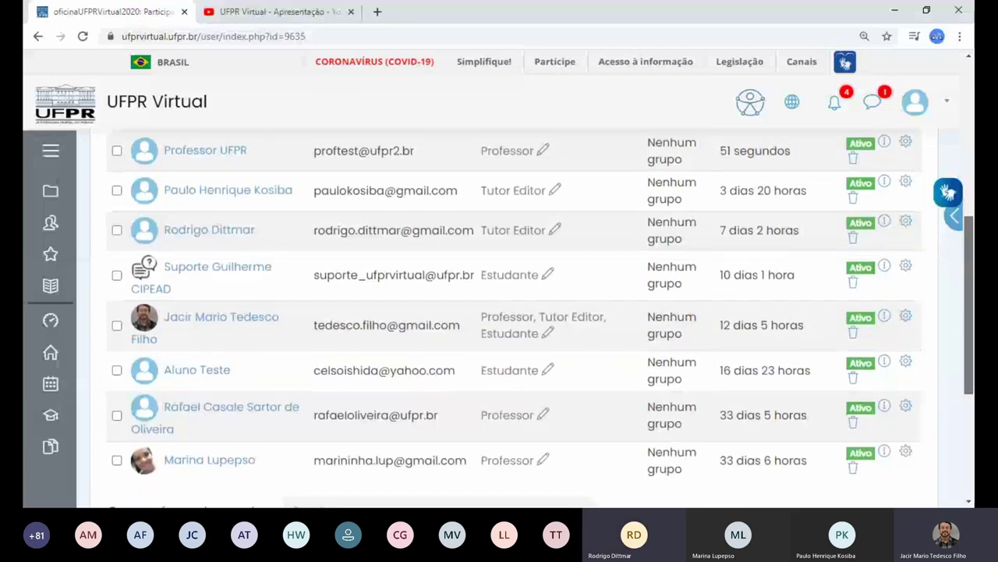
scroll(514, 304, up, 1)
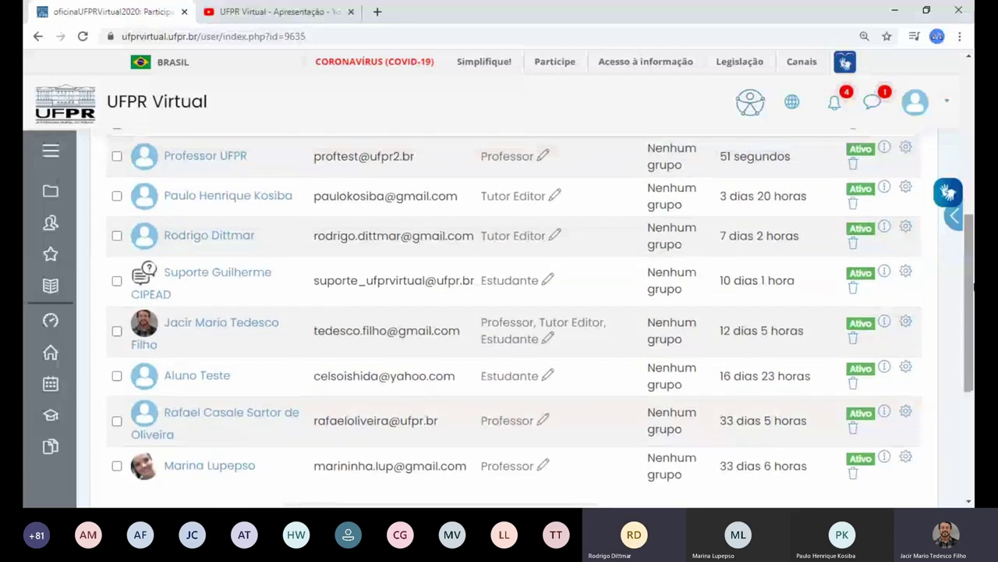
click(854, 244)
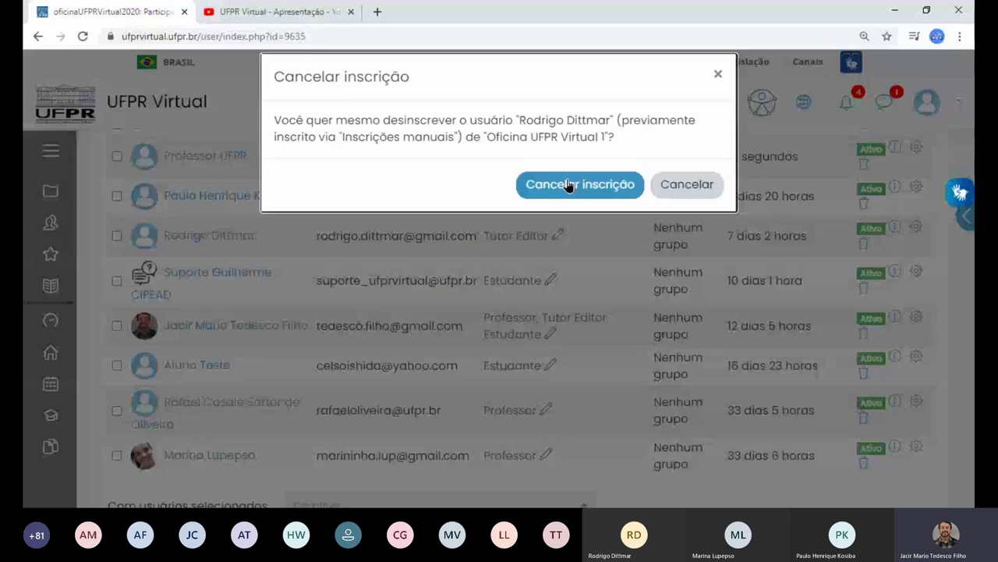
click(569, 185)
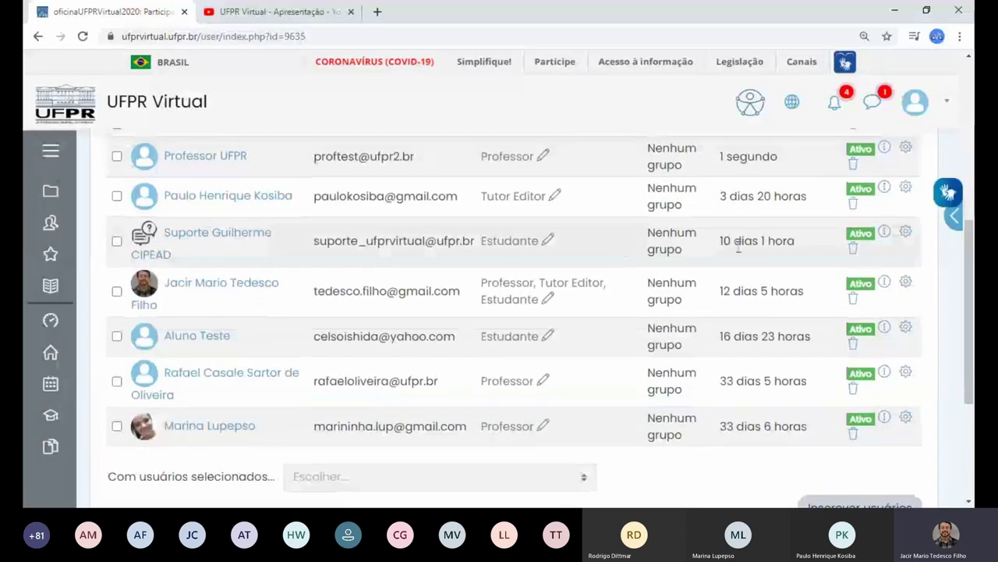
drag(972, 302, 972, 287)
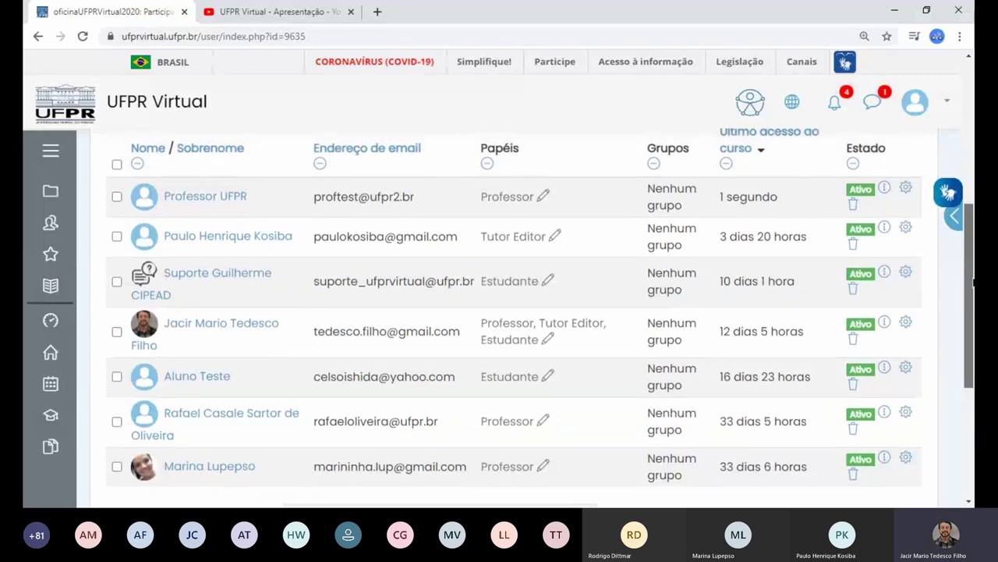
drag(973, 288, 308, 284)
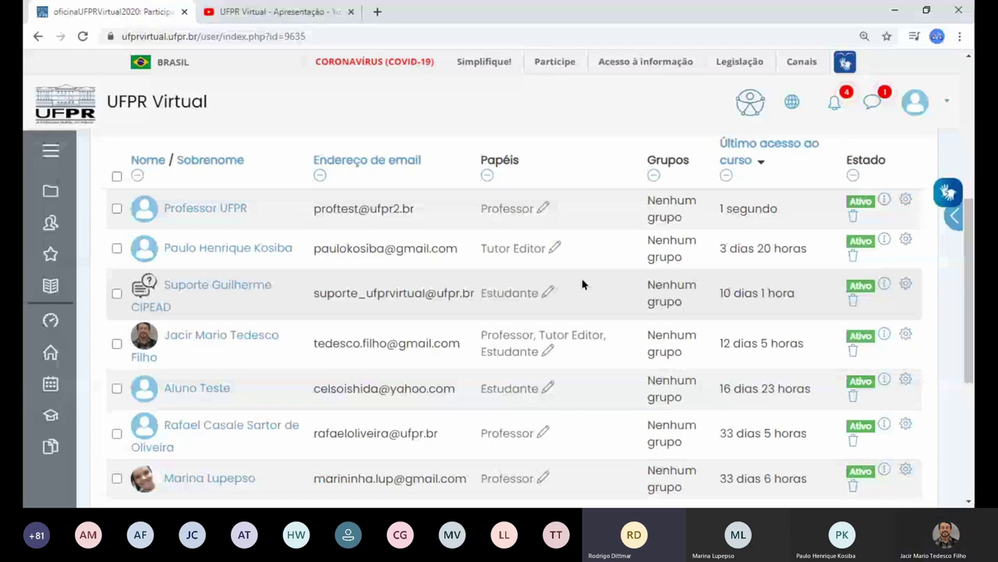
scroll(925, 175, up, 3)
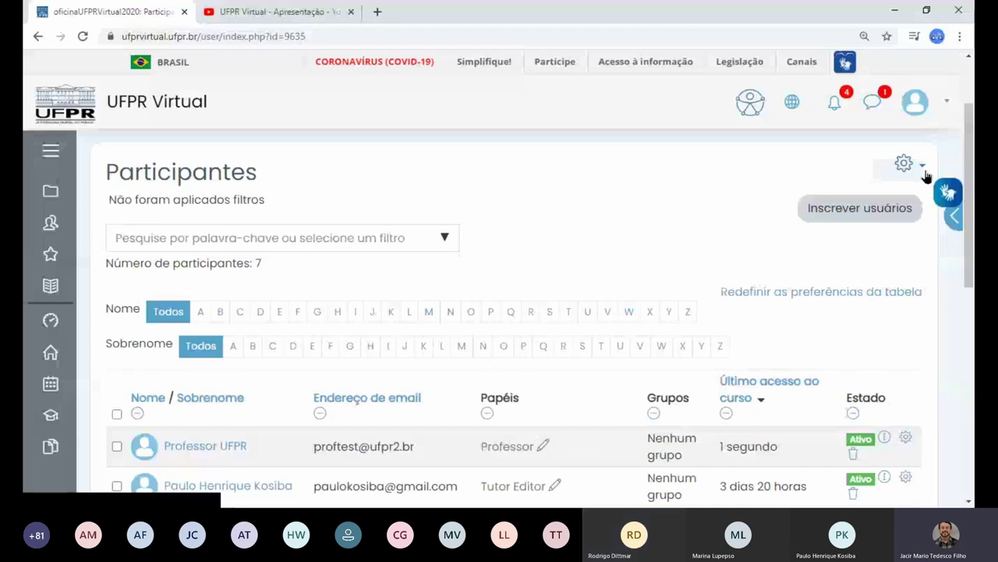
key(alt+Left)
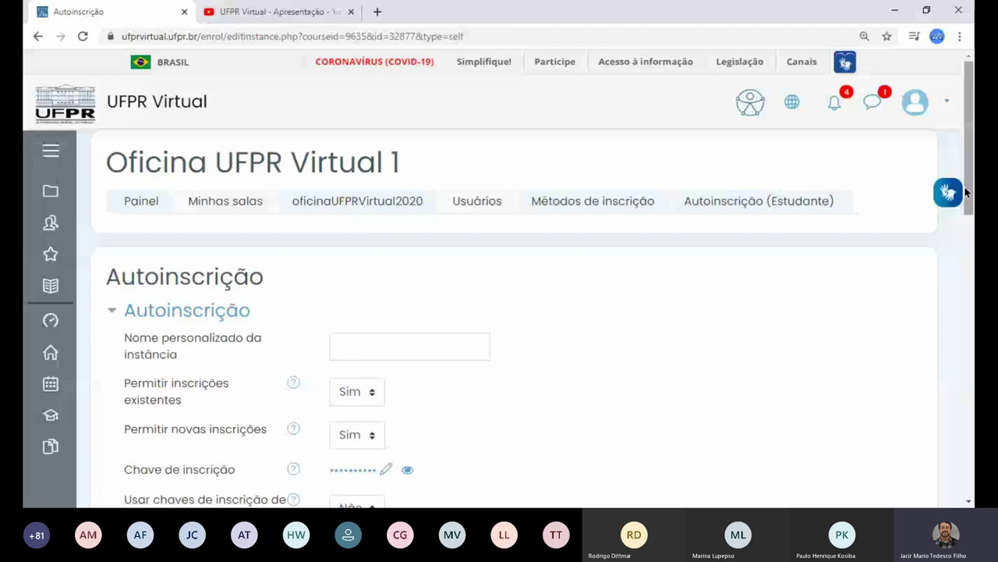
click(357, 200)
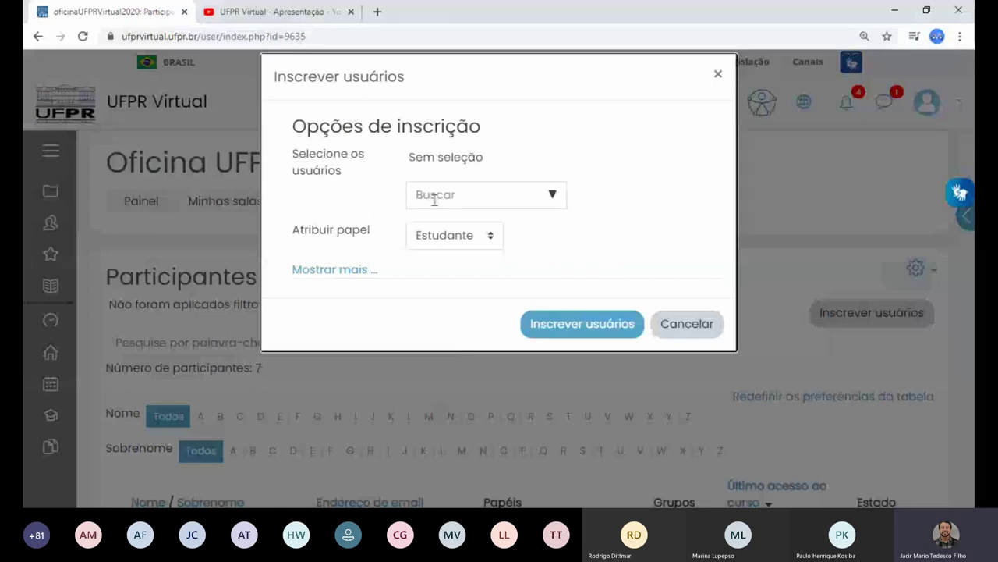
text(ditt)
key(Return)
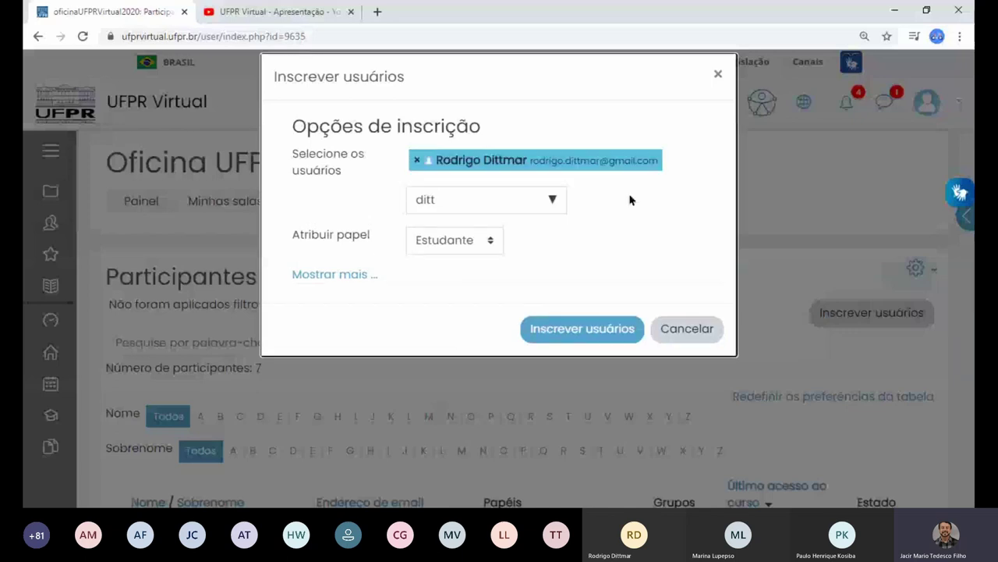
click(471, 242)
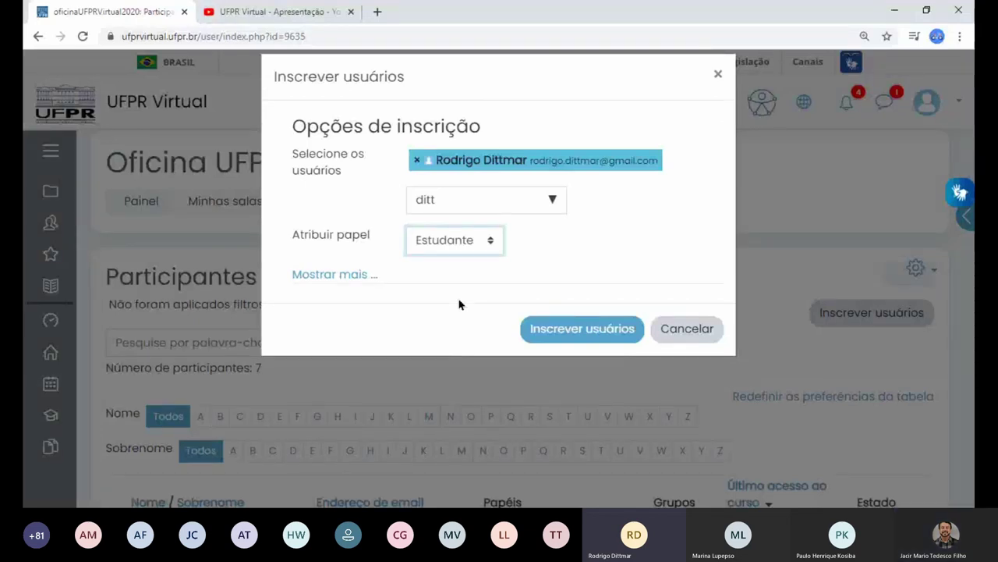
click(677, 330)
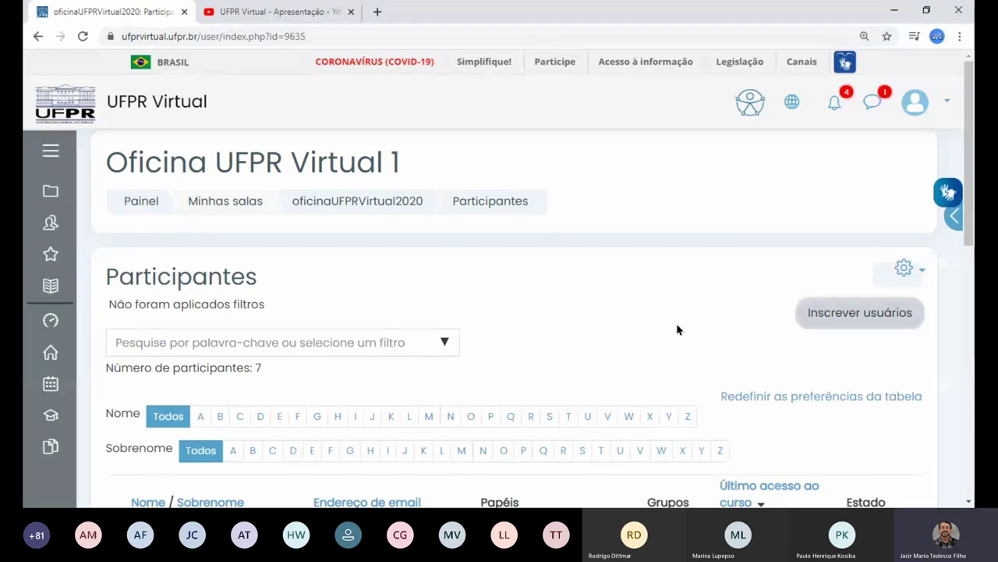
- Start enrolling a user, search by the removed tutor's surname, and select the matching CIPEAD support account
click(881, 313)
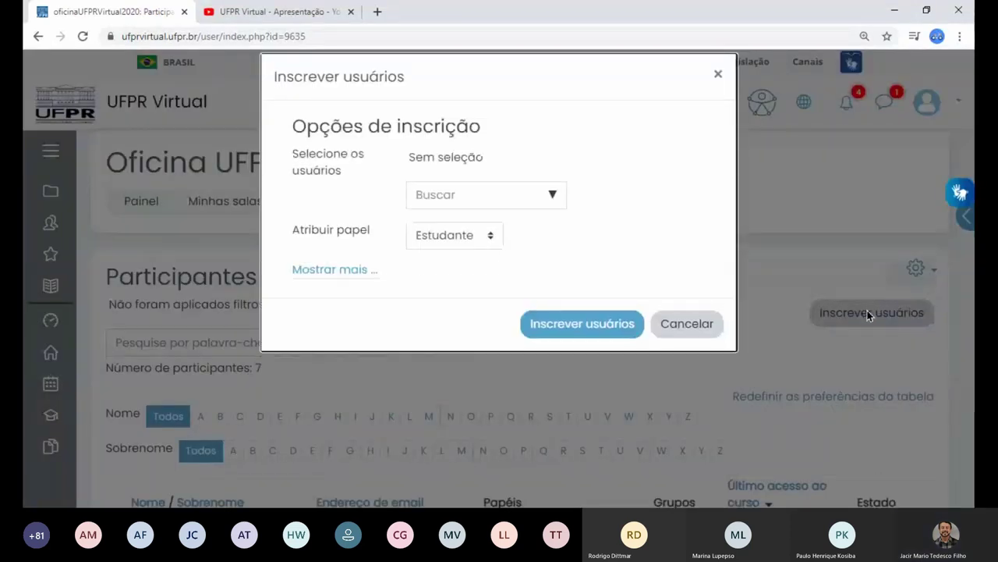
click(481, 200)
text(d)
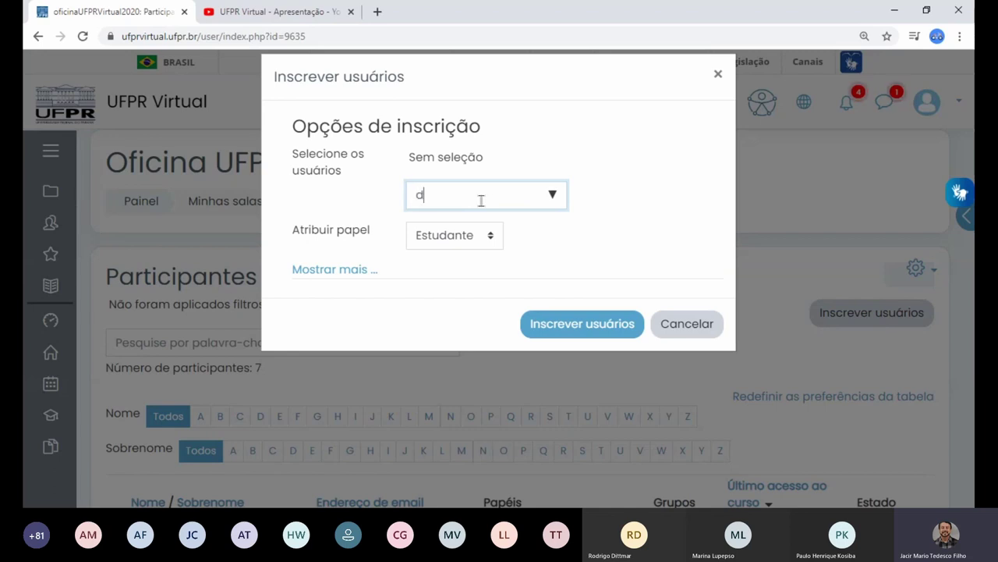
text(ittm)
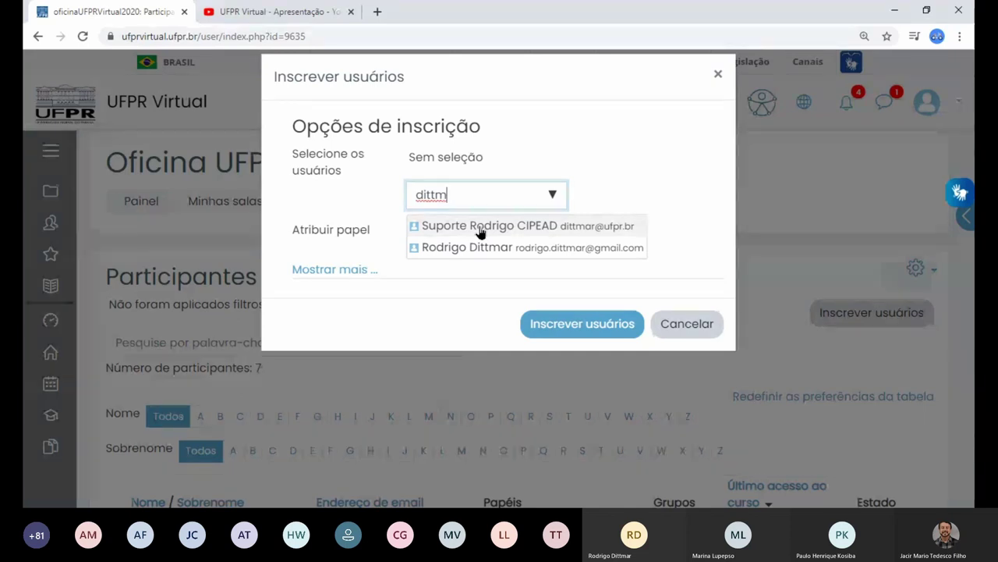
click(481, 226)
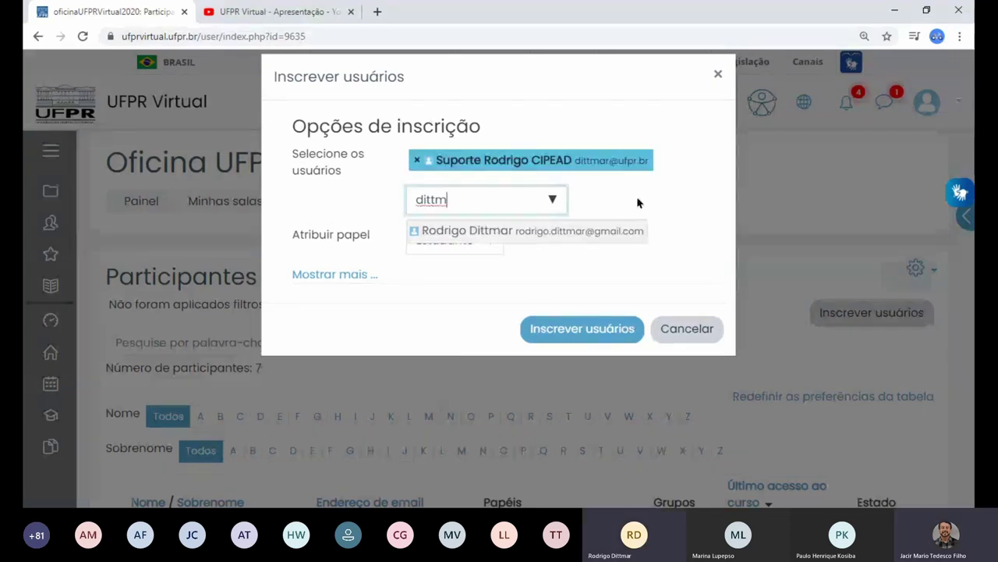
- Assign the Tutor Editor role to the selected support account, enrol it, and review the participants list
click(638, 202)
click(463, 245)
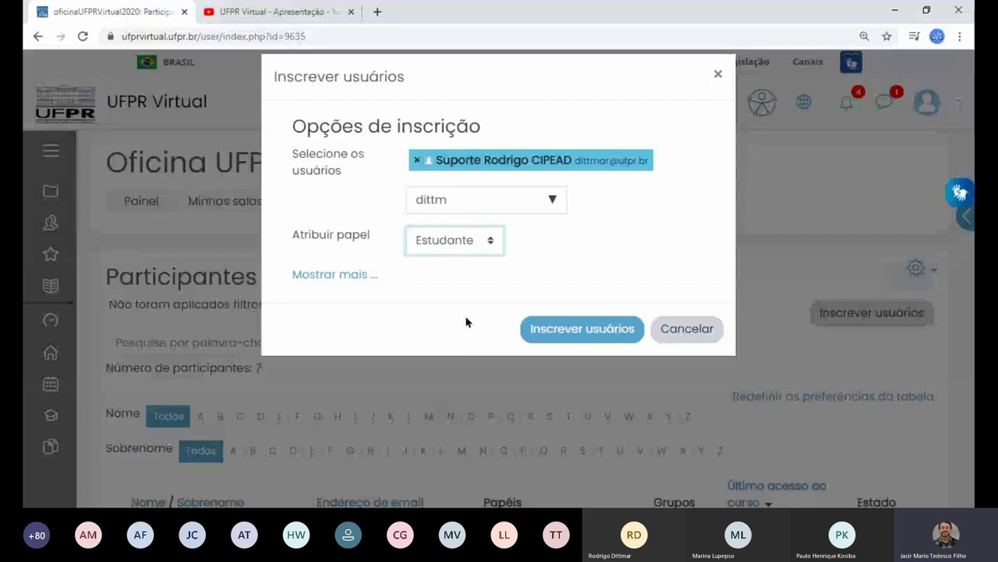
click(466, 322)
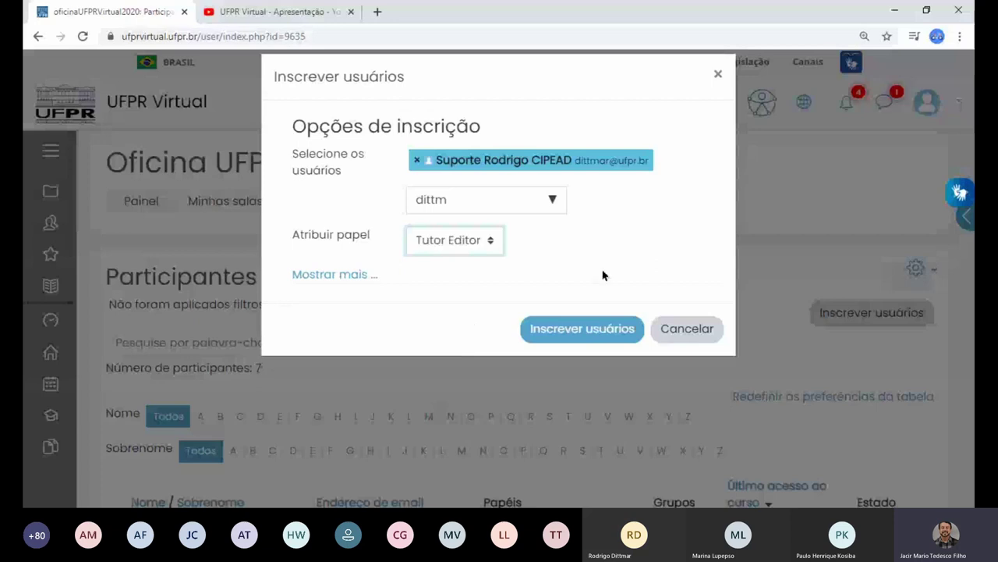
click(581, 329)
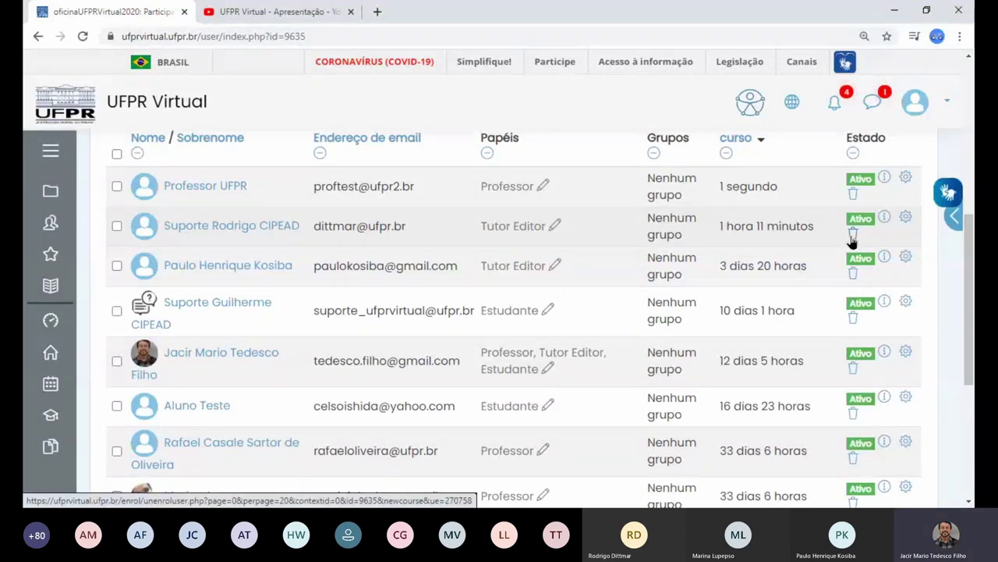
scroll(852, 241, up, 4)
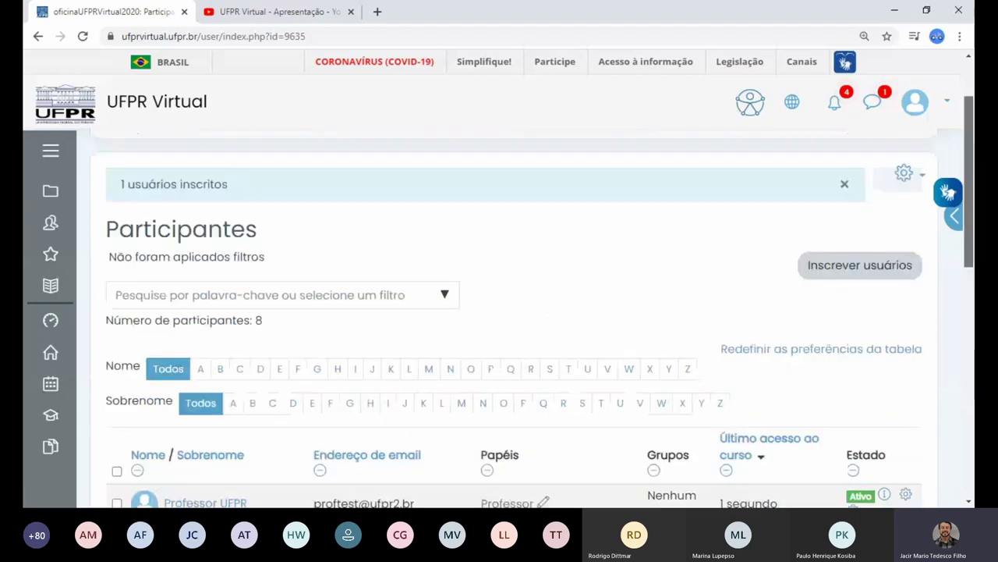
scroll(973, 158, up, 2)
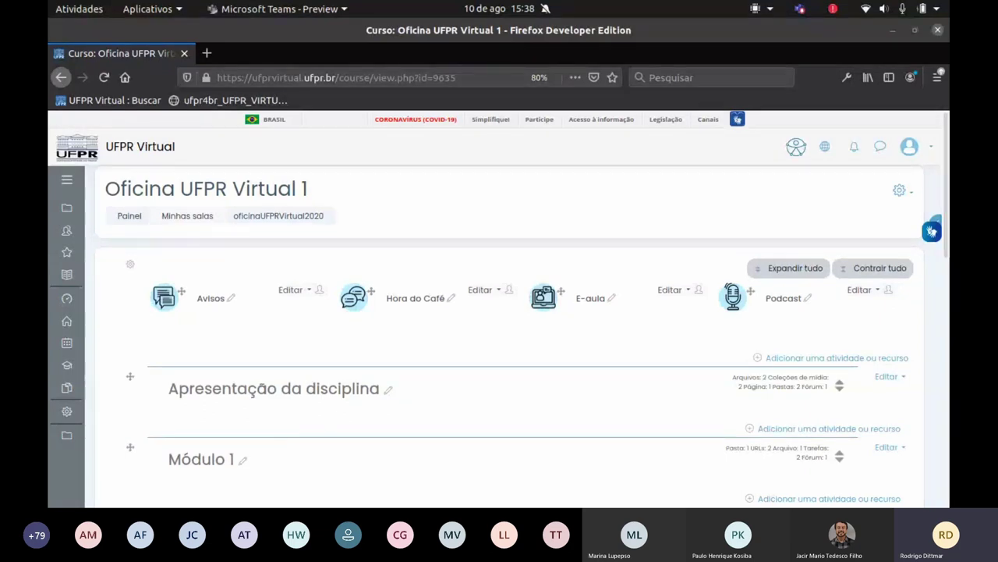
- Turn off editing mode for the Oficina UFPR Virtual 1 course and open its participants list
click(903, 190)
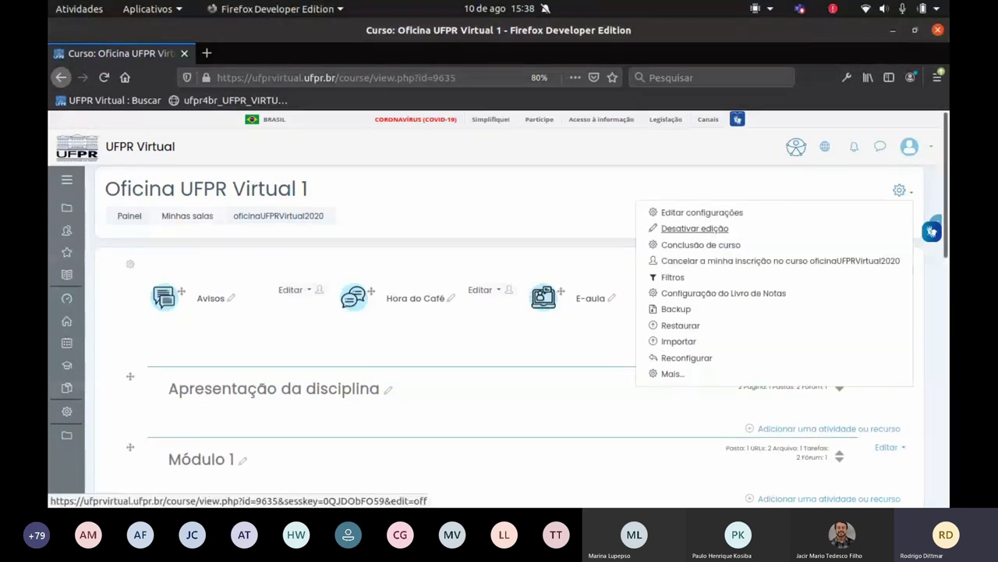
click(695, 228)
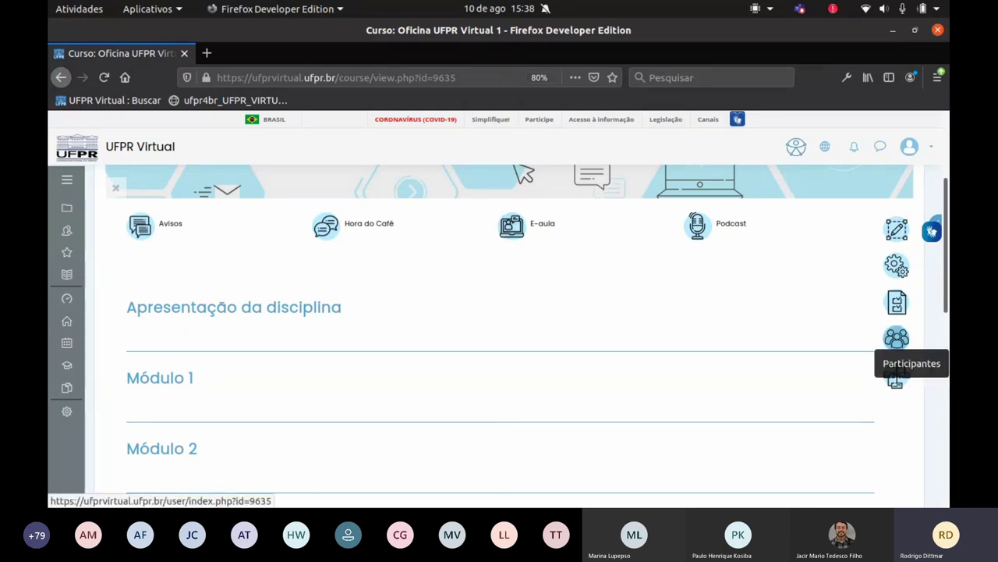
click(897, 339)
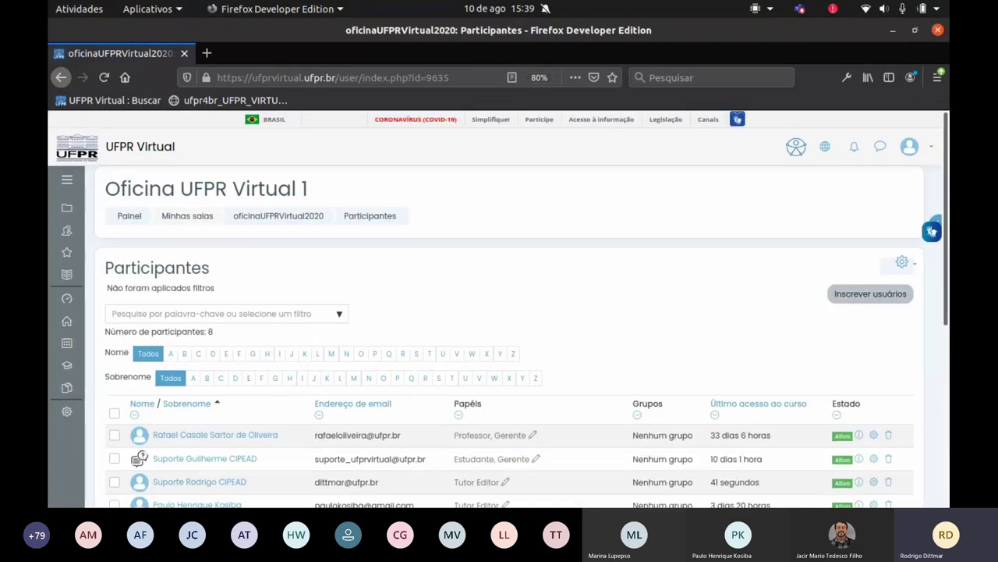
- Examine the roles that can be assigned when enrolling users, and close the enrolment form without enrolling anyone
click(871, 294)
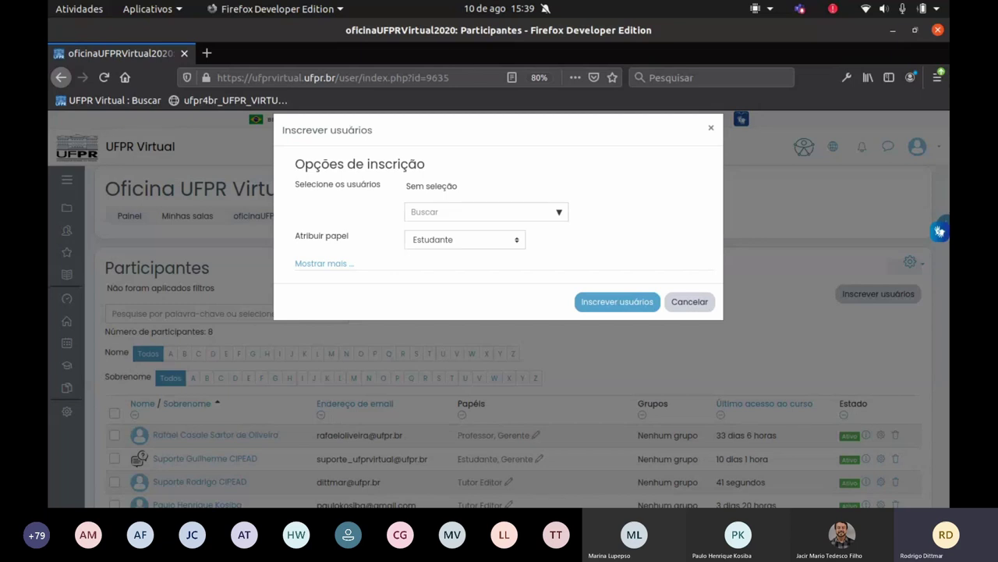
click(464, 239)
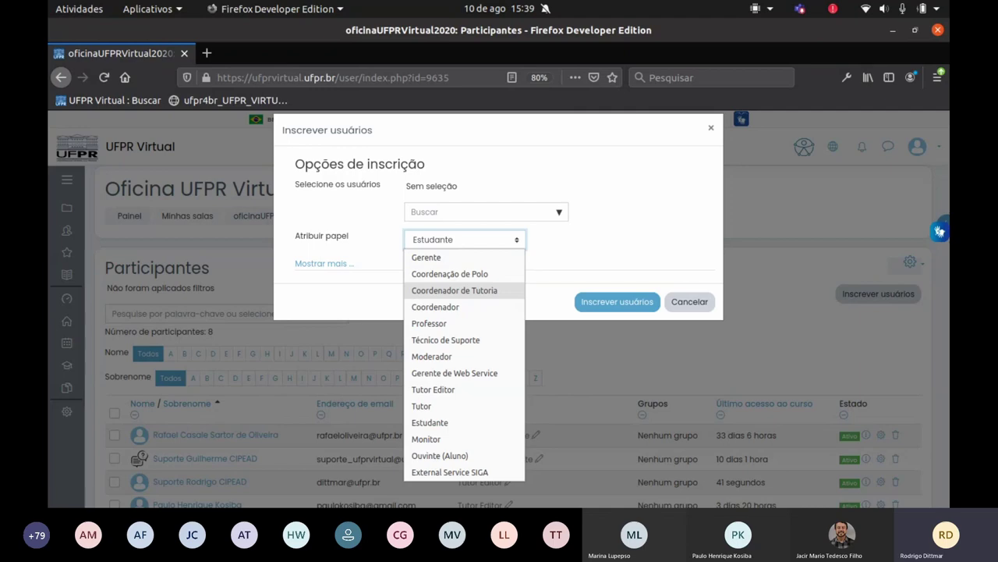
key(Escape)
key(Escape)
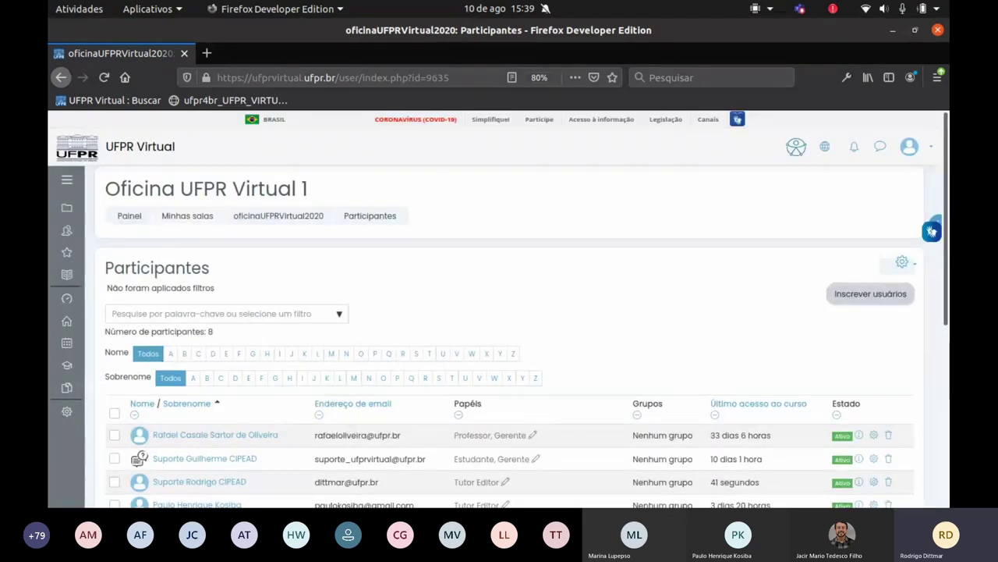
- Return to the oficinaUFPRVirtual2020 course page and open the course's settings for editing
click(278, 215)
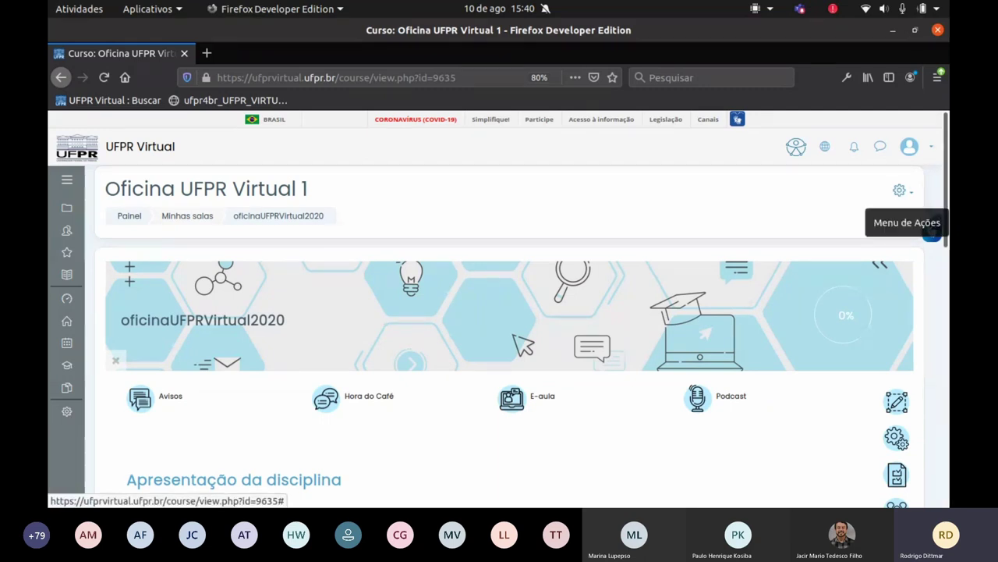
click(901, 191)
key(Return)
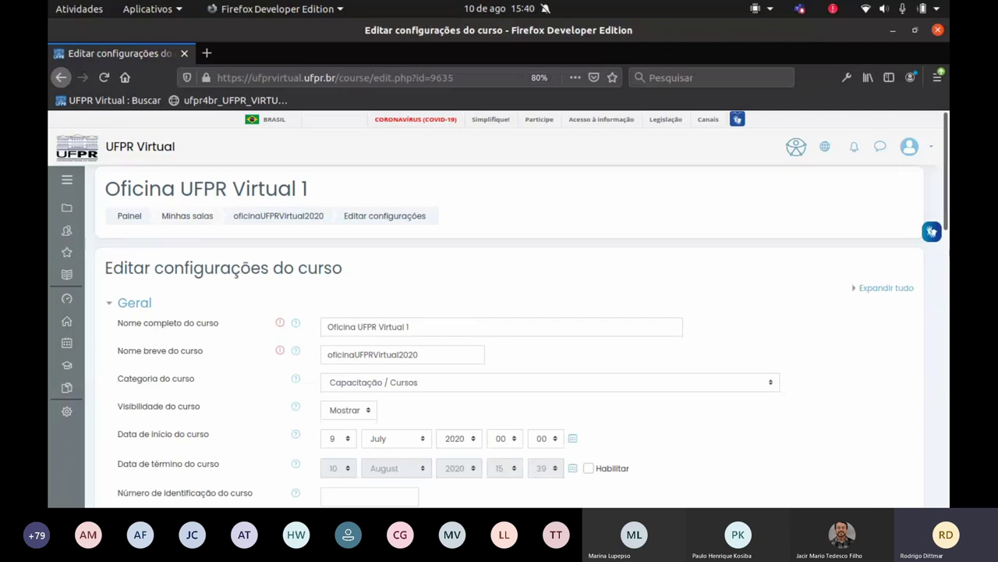
- Examine the course visibility options Ocultar and Mostrar and the remaining settings sections, and leave the course settings without saving
drag(117, 405, 201, 405)
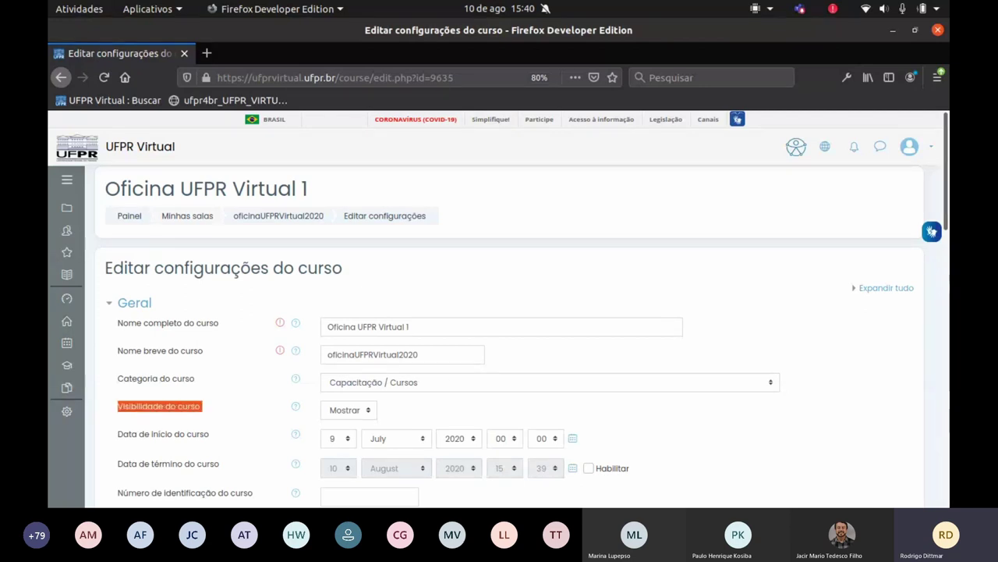
click(348, 409)
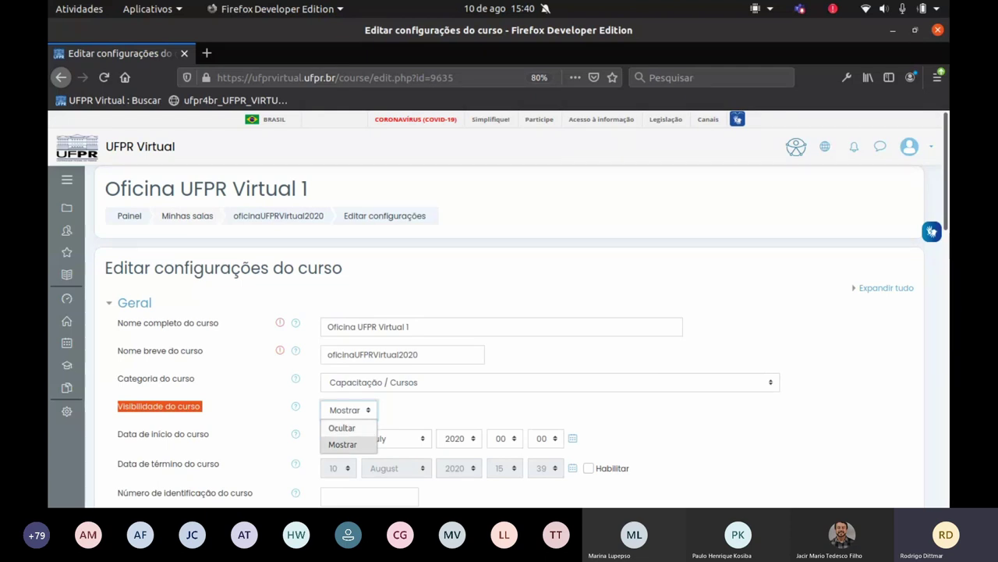
key(Return)
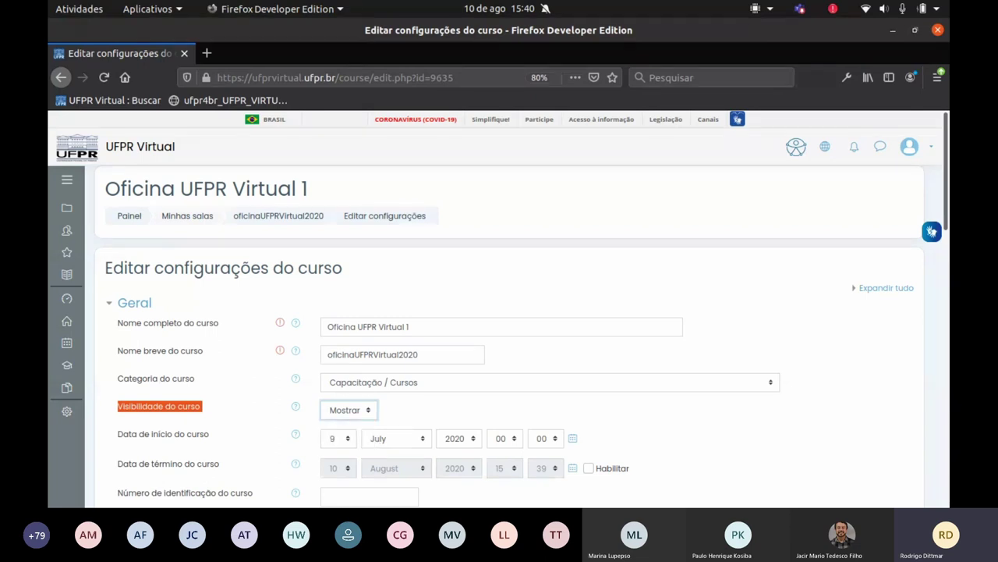
scroll(517, 337, down, 1)
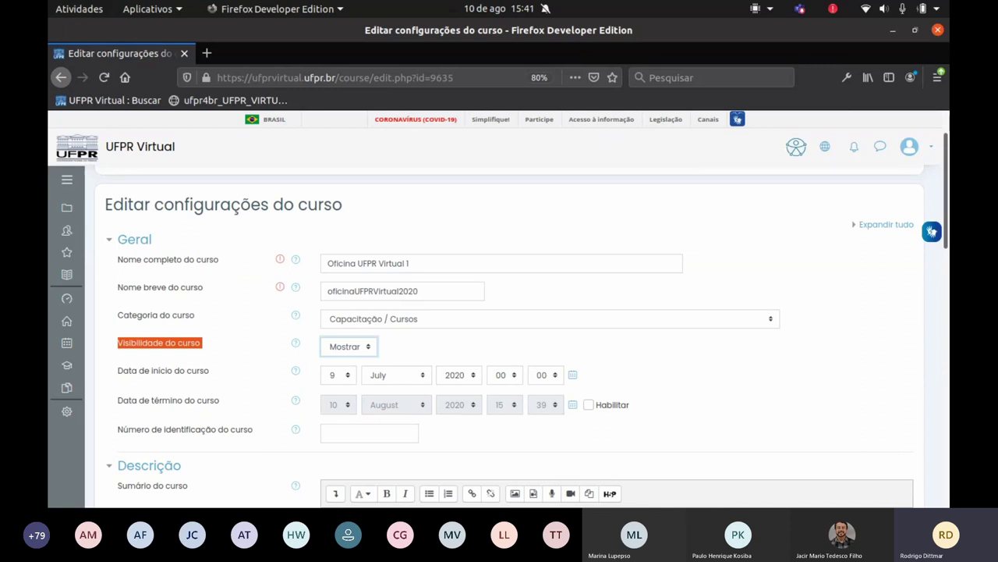
scroll(517, 339, down, 15)
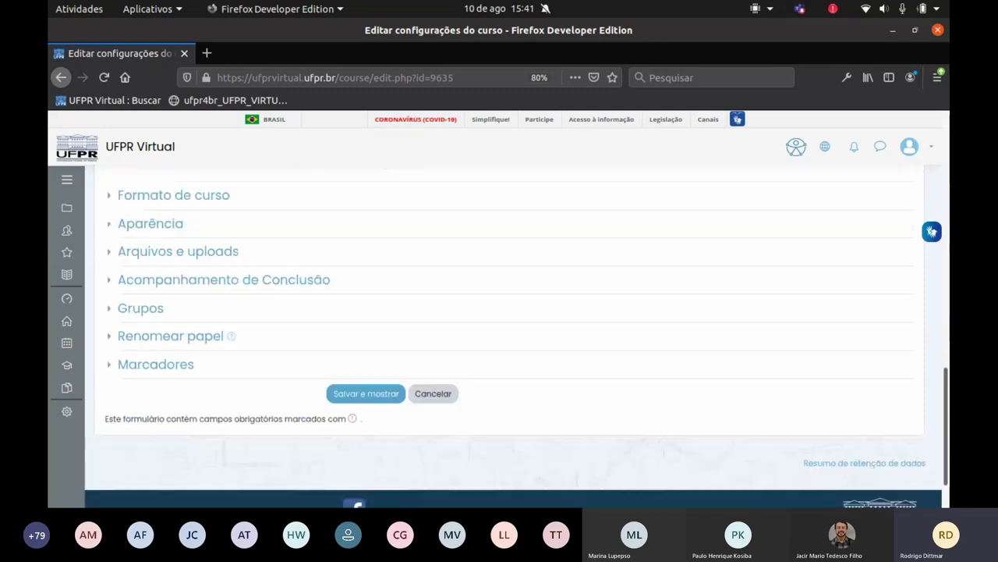
click(433, 331)
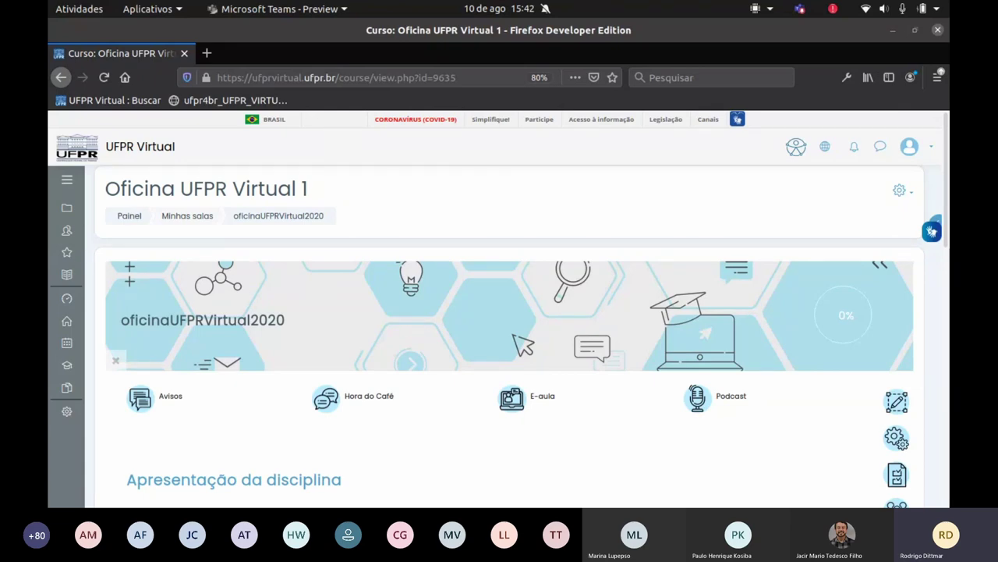
- Turn on editing for the course, open the activity and resource chooser for Apresentação da disciplina, and enlarge the page to 90%
scroll(897, 249, down, 4)
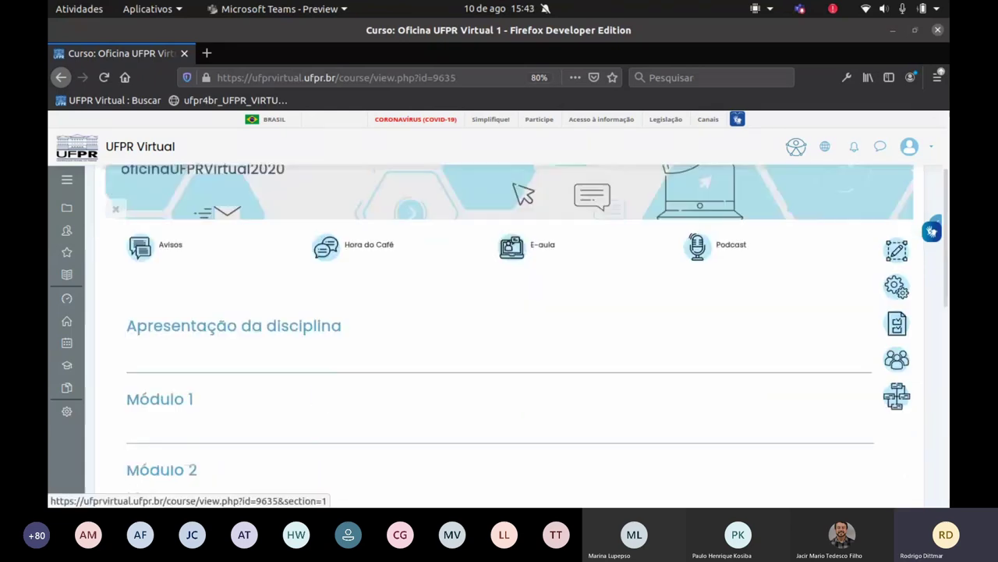
click(897, 242)
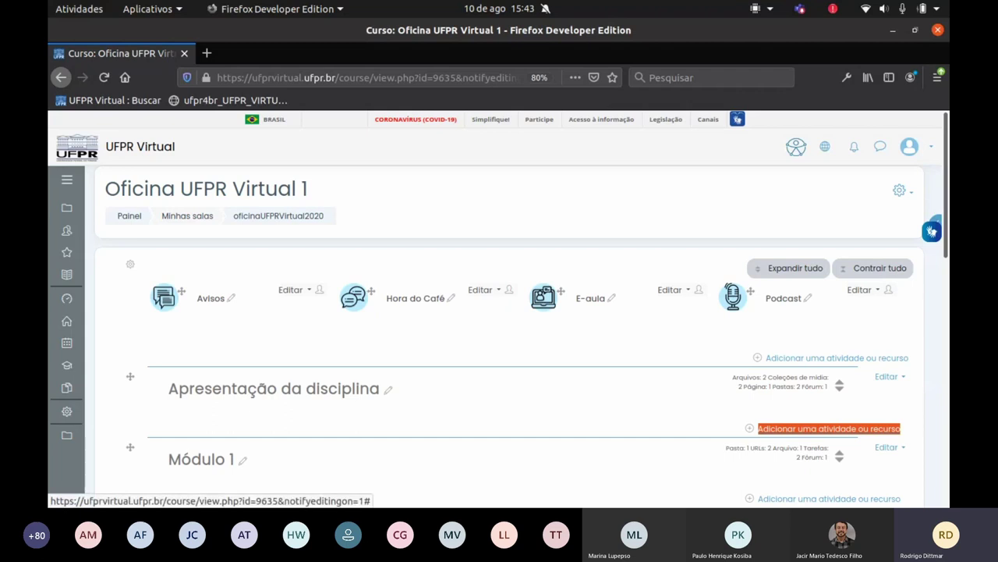
click(829, 428)
key(ctrl+plus)
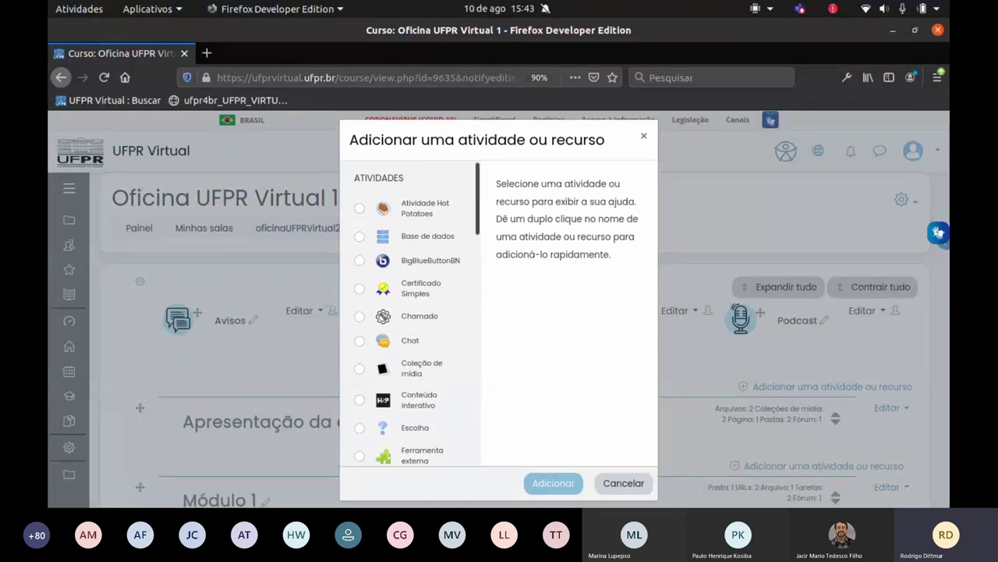
- Examine the activities and resources that can be added to the course, and close the chooser without adding anything
scroll(413, 312, down, 10)
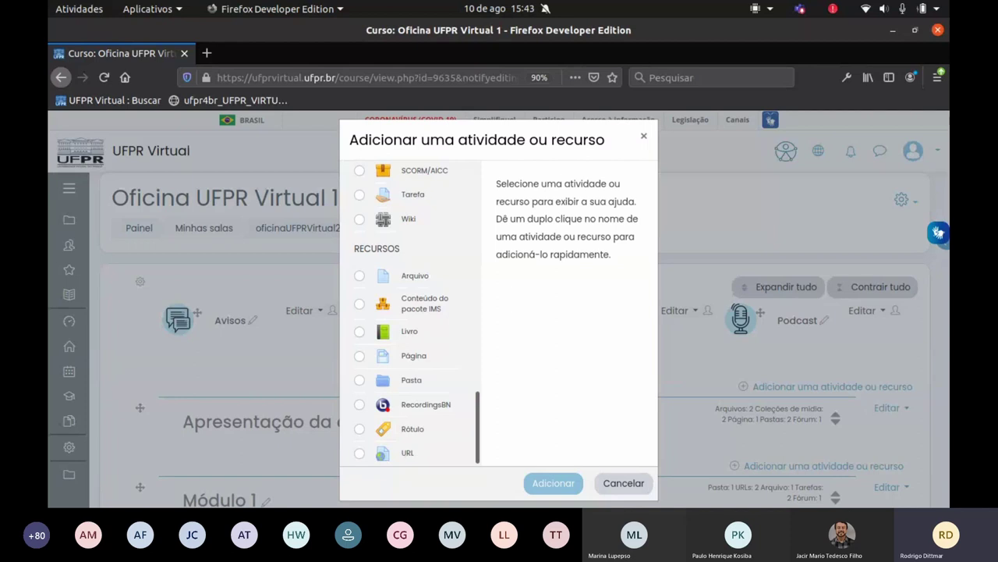
scroll(414, 312, up, 10)
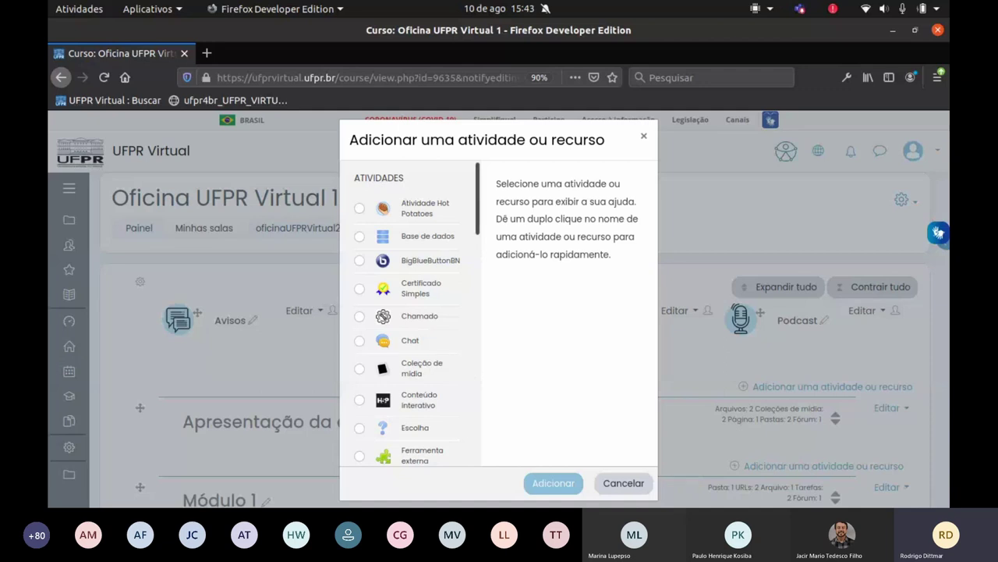
scroll(414, 312, down, 3)
scroll(413, 312, down, 4)
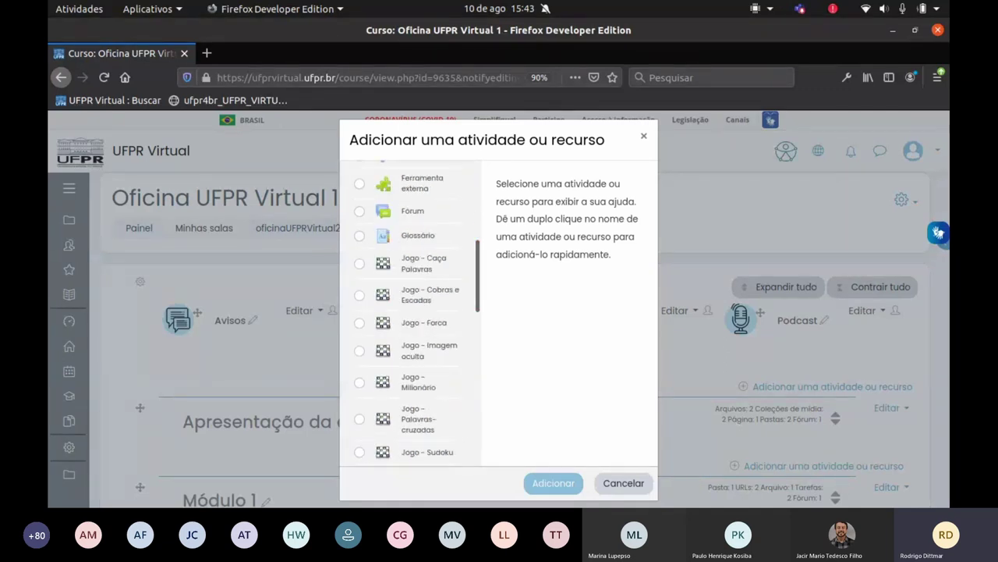
scroll(413, 312, down, 4)
scroll(413, 312, down, 3)
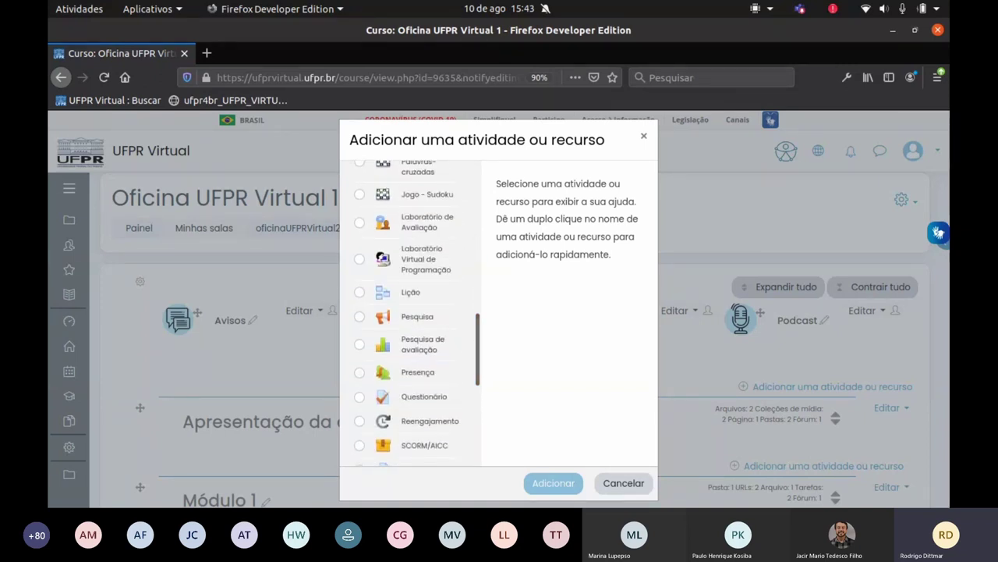
scroll(414, 312, down, 3)
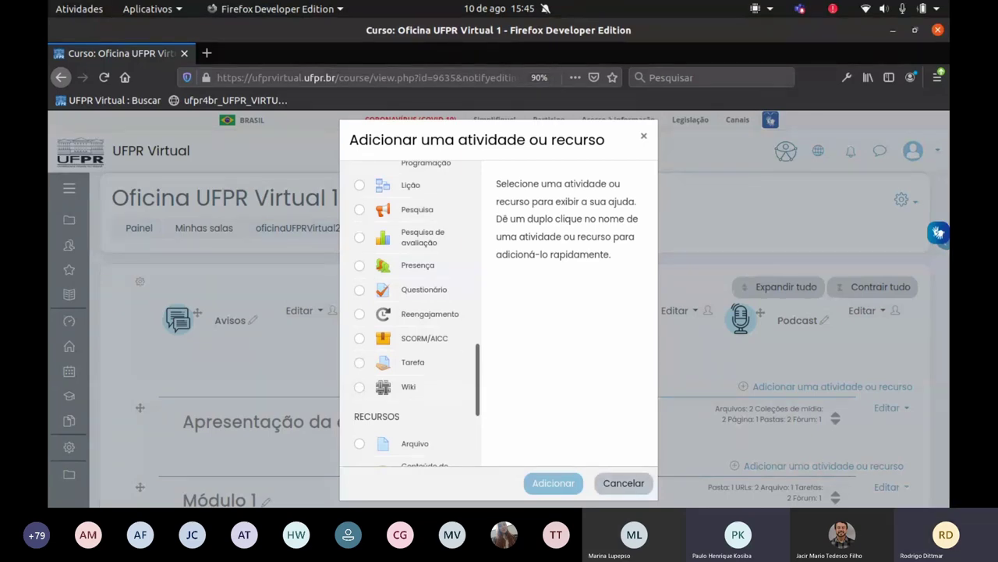
click(623, 483)
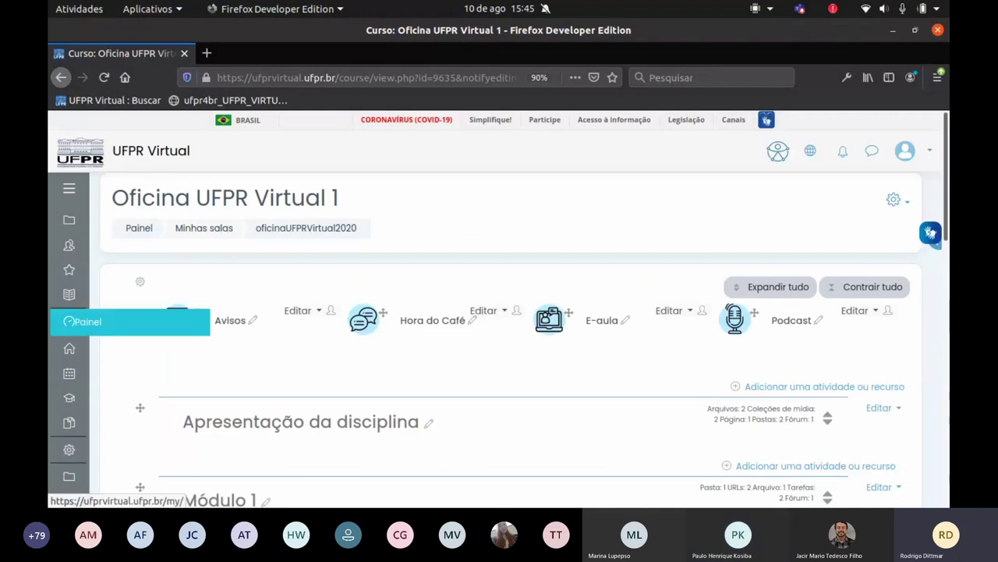
- Leave the course through the dashboard and go to the service links on the UFPR Virtual home page
click(68, 321)
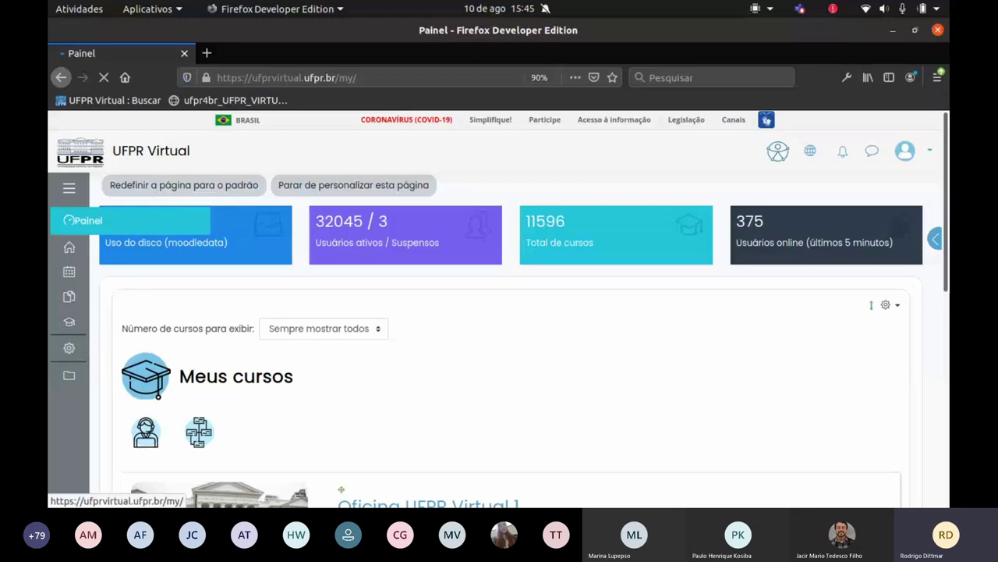
click(69, 244)
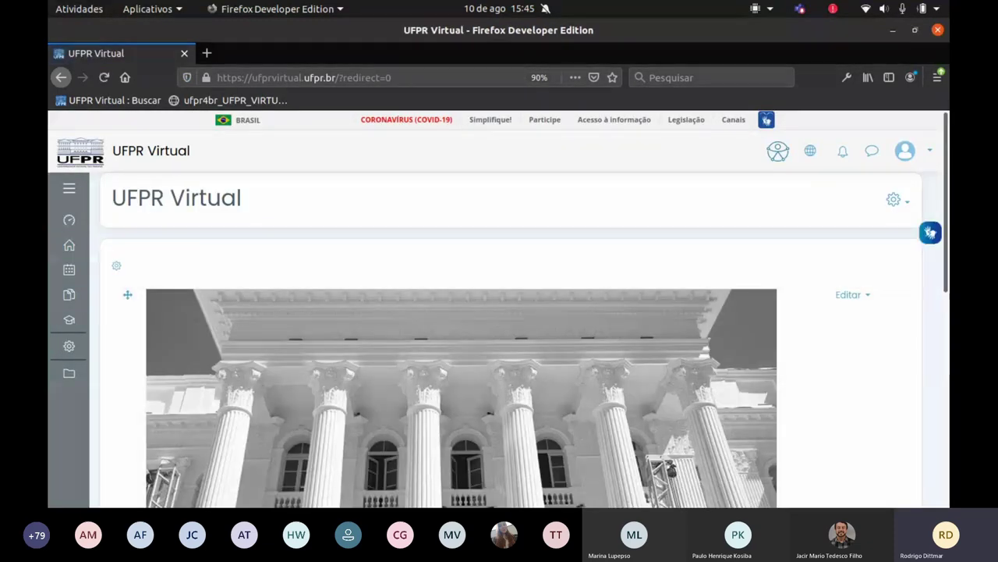
scroll(499, 336, down, 4)
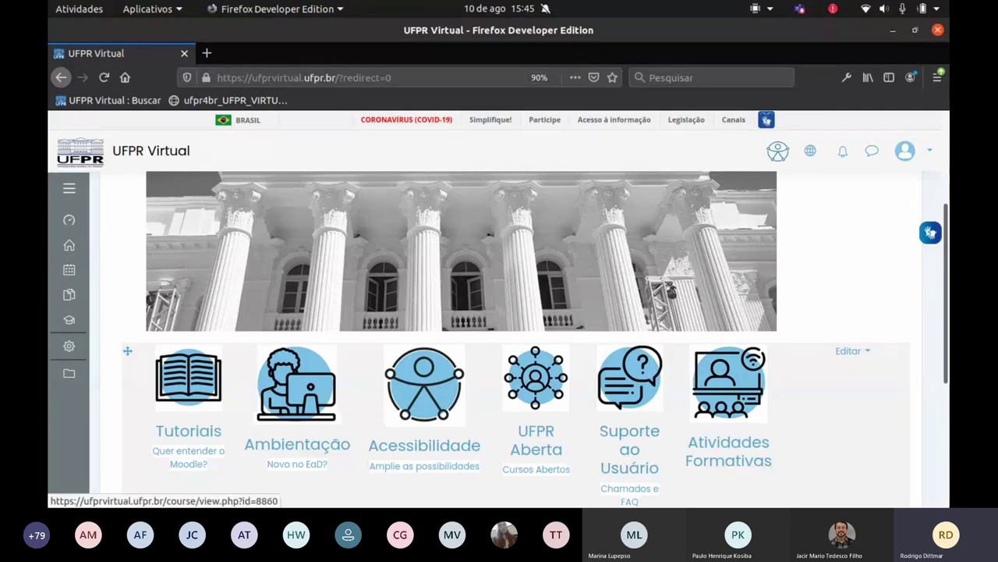
- Open the UFPR Aberta site in a new tab, look over its open courses, and close that tab
middle_click(536, 405)
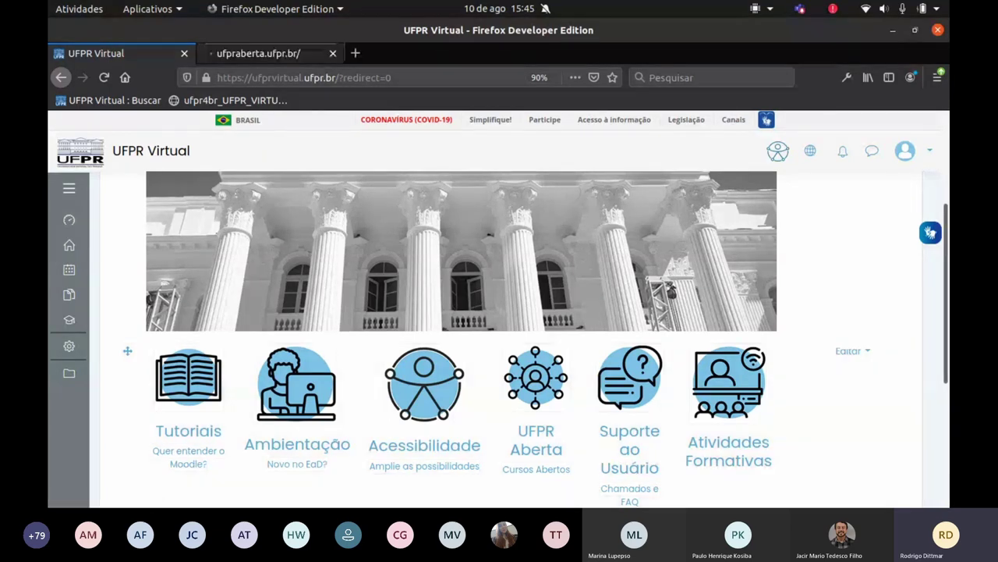
key(ctrl+Tab)
scroll(499, 343, down, 3)
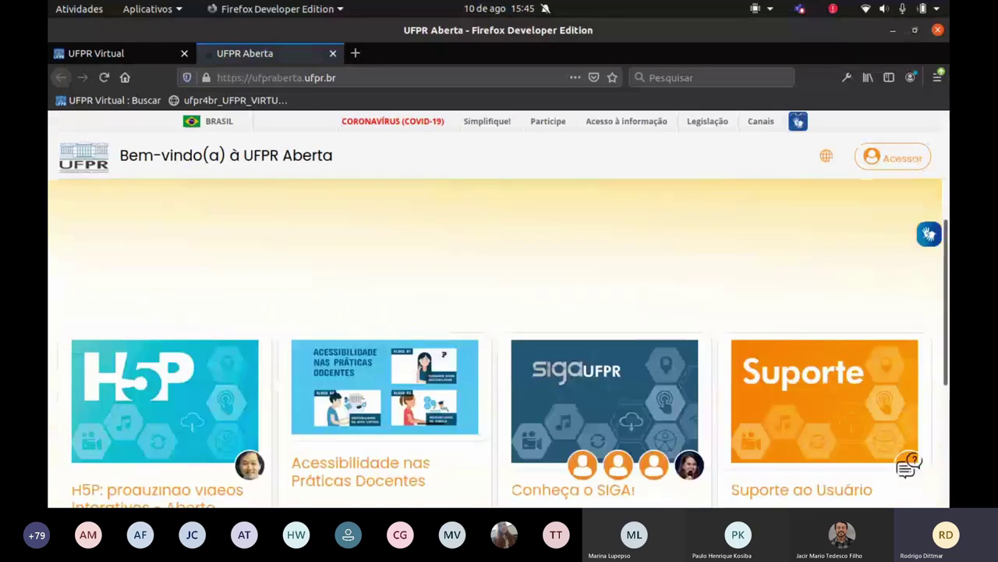
scroll(499, 343, down, 1)
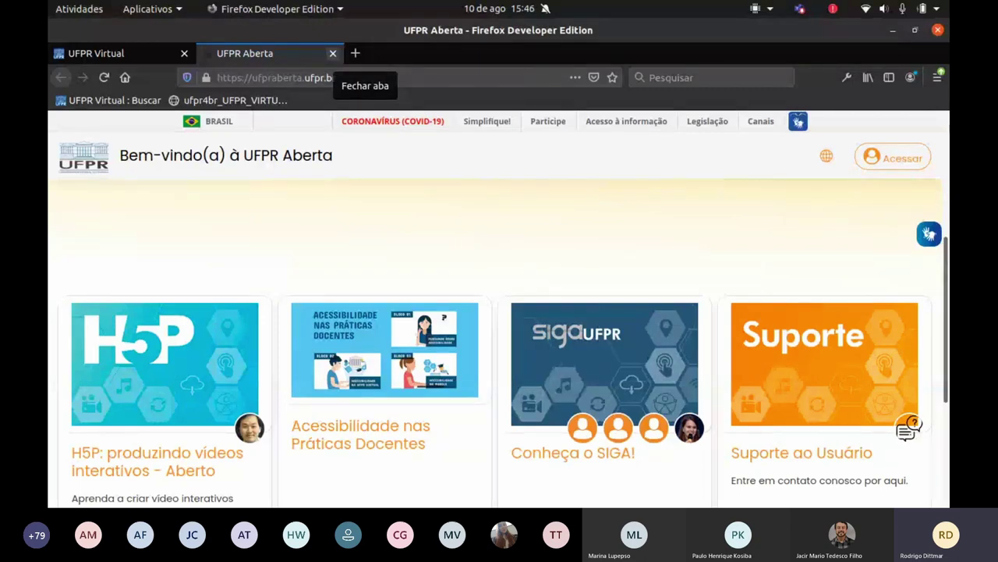
click(333, 54)
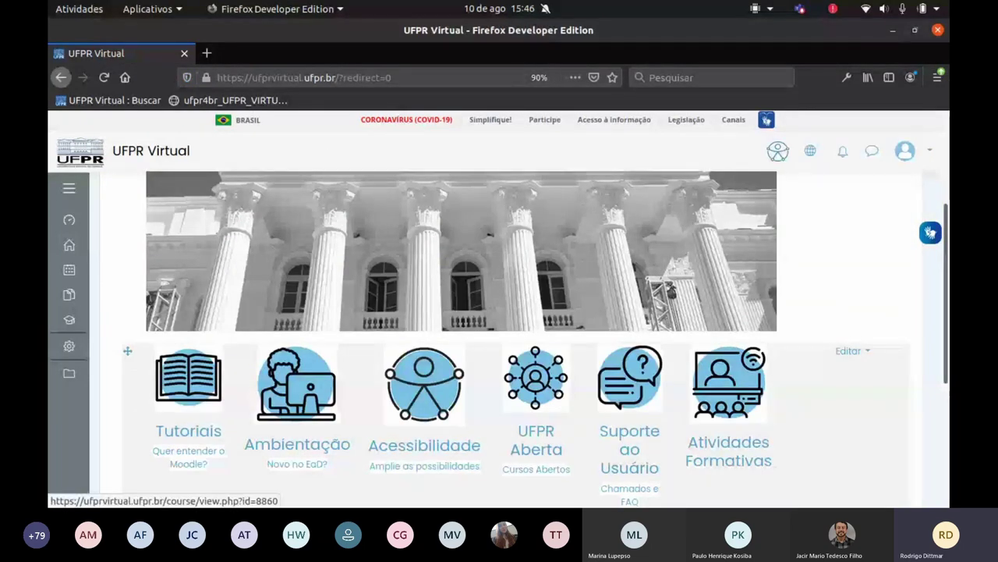
- Open the Suporte ao Usuário page and view the support channels it offers
click(629, 383)
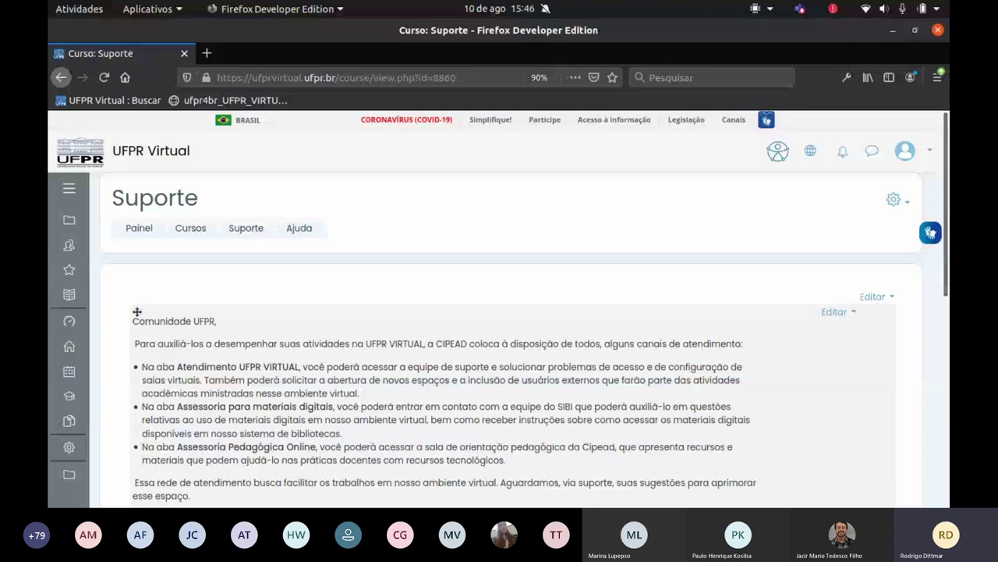
scroll(418, 390, down, 5)
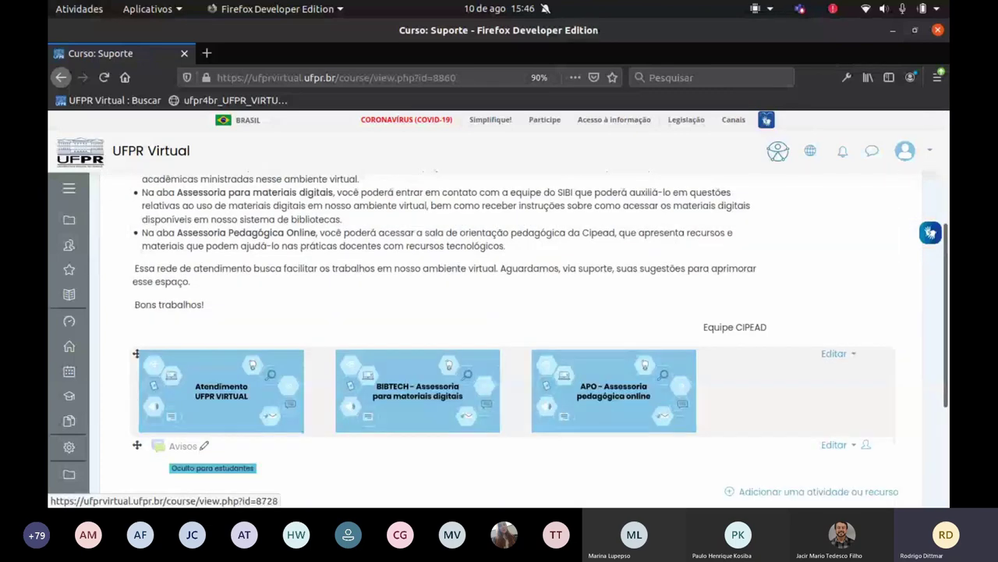